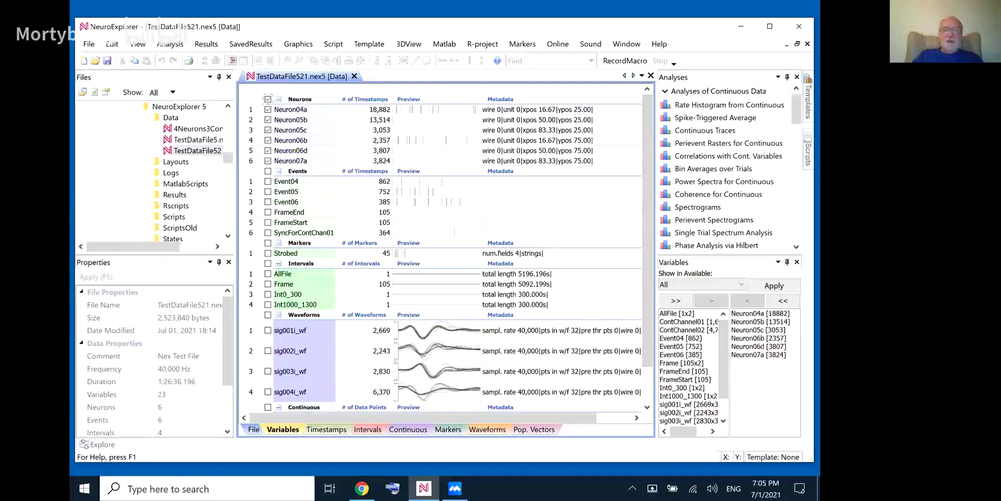
Open a 1D Data Viewer for TestDataFile521.nex5 and add ContChannel01 and ContChannel02 to the displayed variables.
left_click(139, 45)
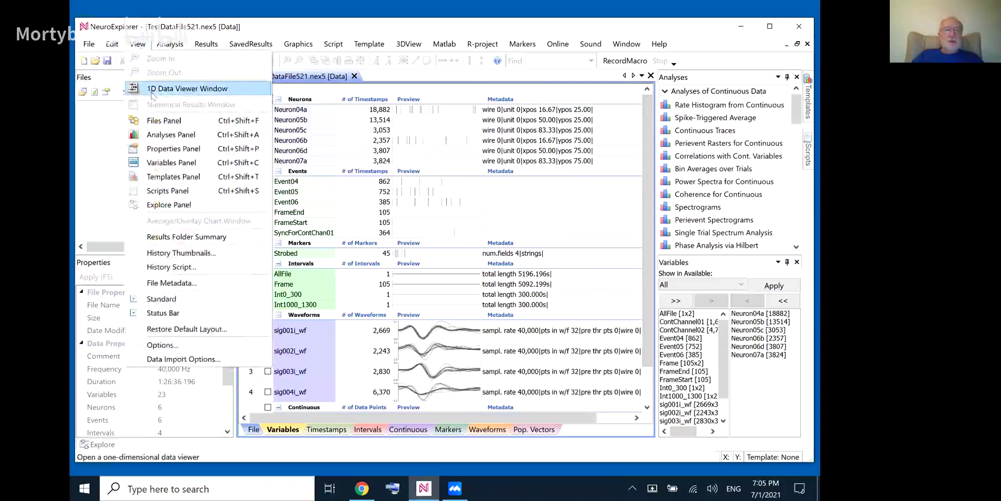
left_click(152, 92)
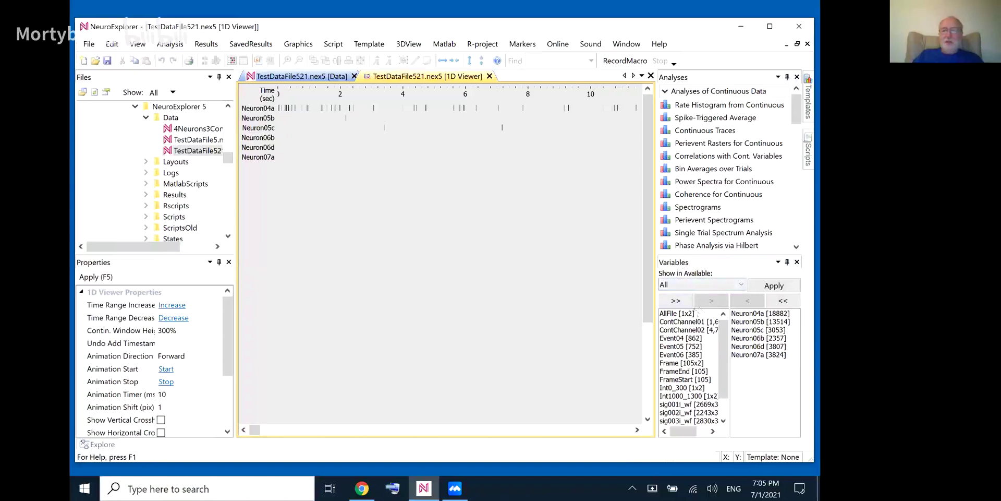
left_click(681, 323)
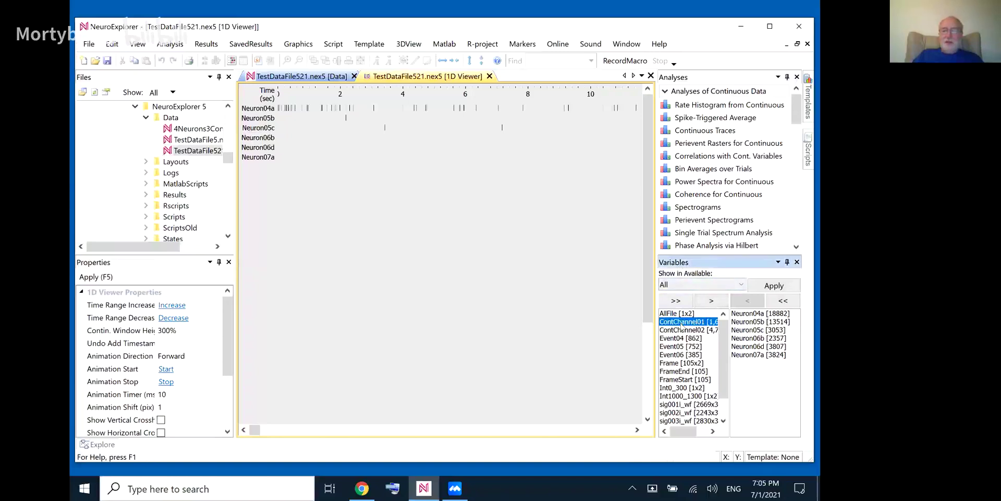
left_click(711, 301)
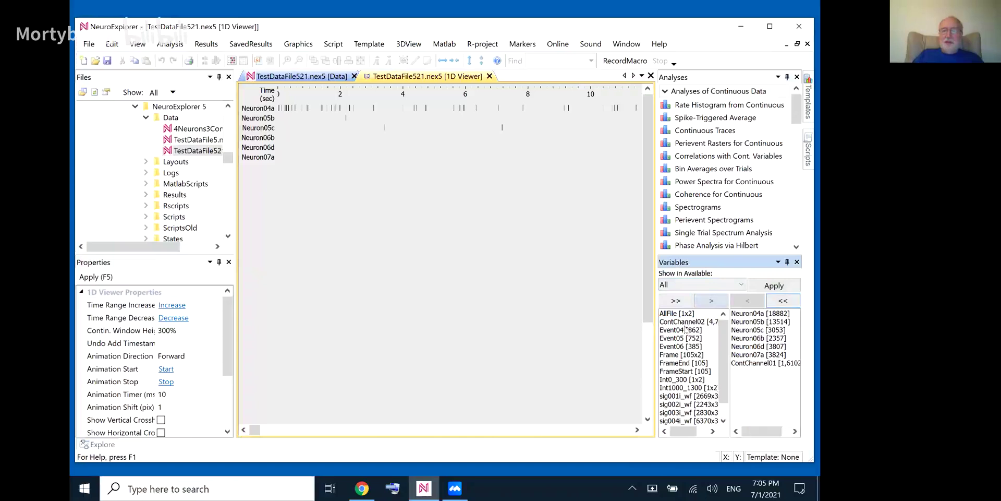
left_click(687, 321)
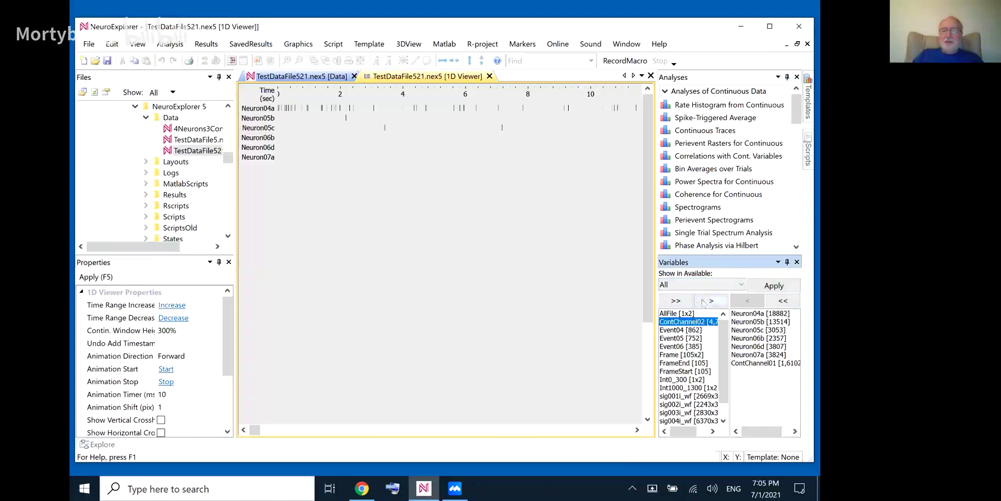
left_click(712, 301)
left_click(766, 286)
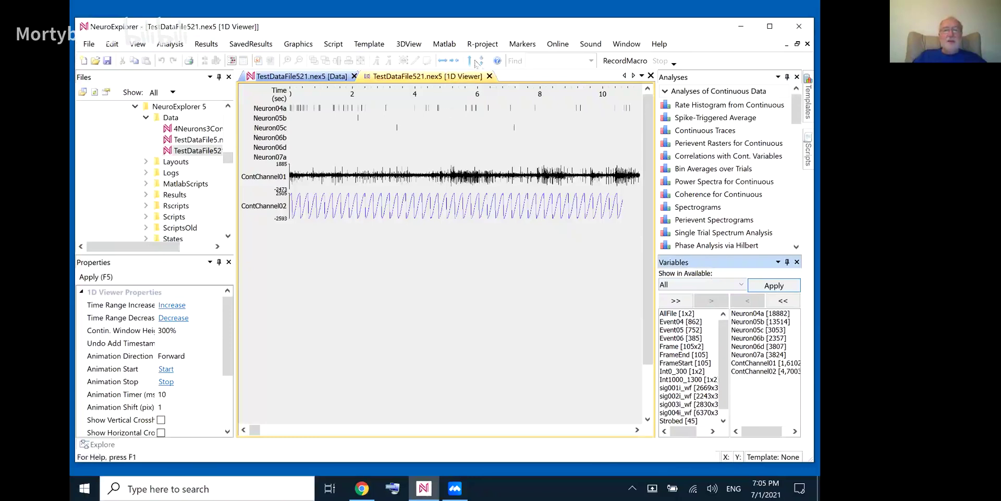
Widen the viewer's time range to about 13 seconds and increase the continuous window height to 600%.
left_click(443, 62)
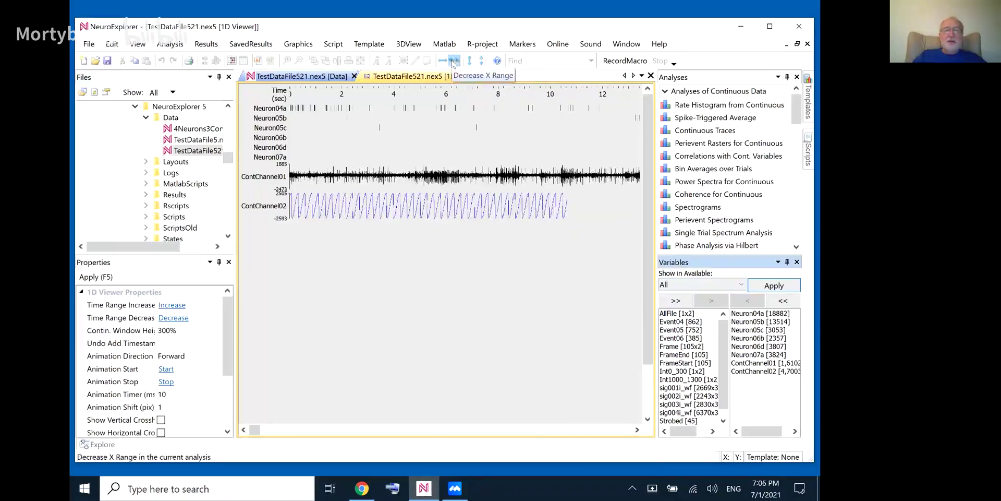
left_click(447, 62)
left_click(443, 62)
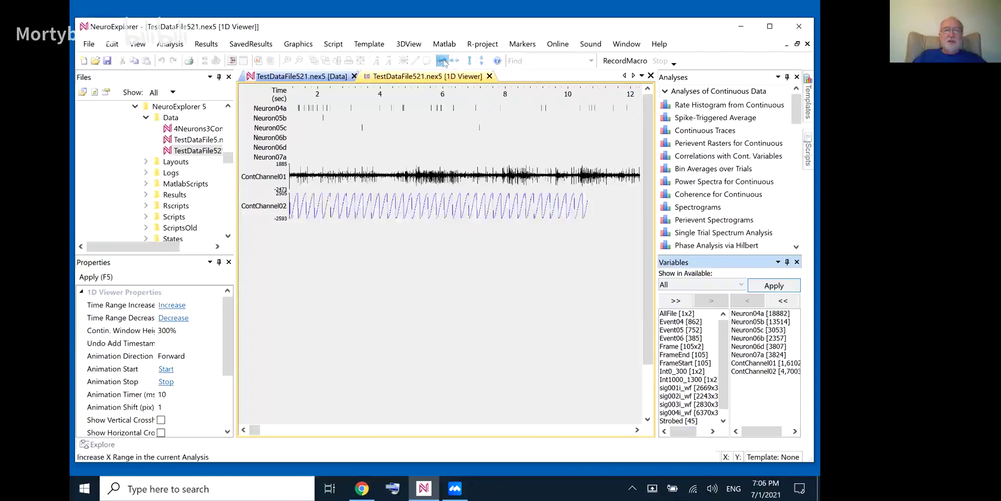
left_click(469, 61)
left_click(469, 61)
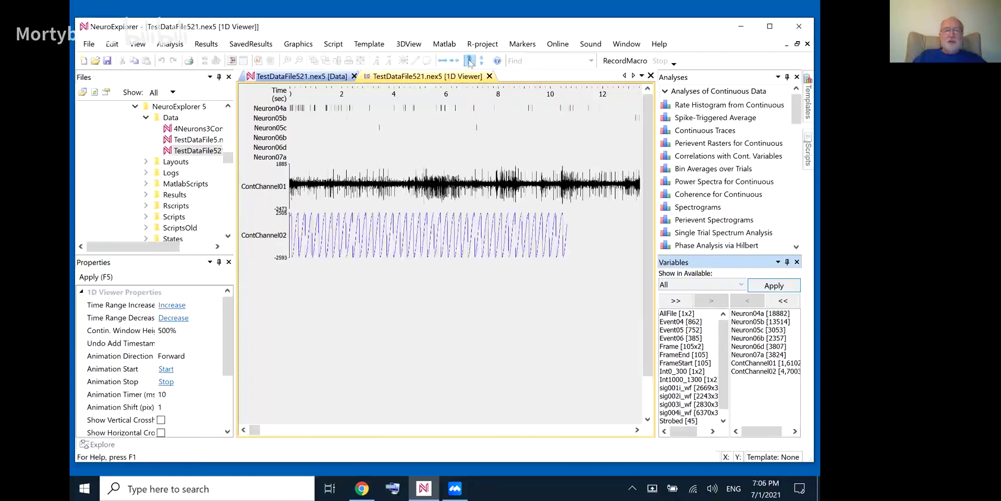
left_click(469, 61)
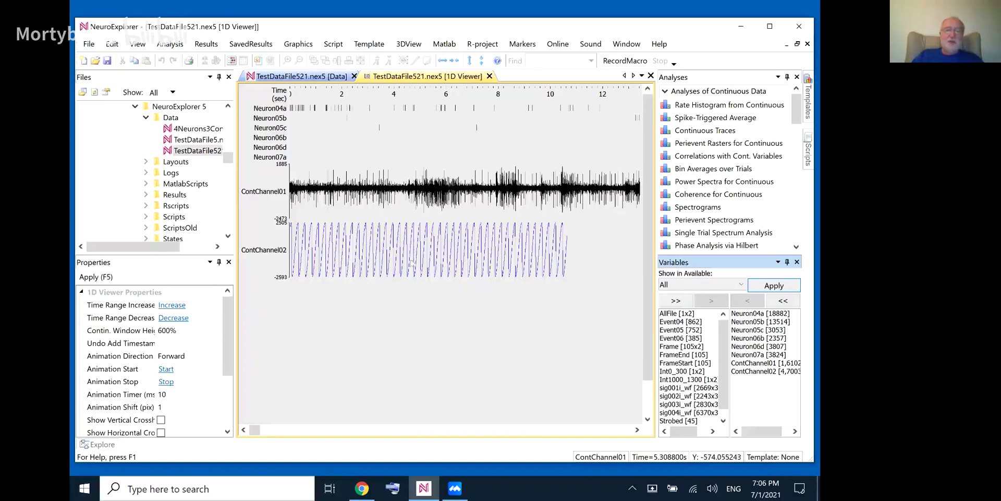
Switch to Chrome and bring up the already open NeuroExplorer Documentation page.
mouse_move(360, 493)
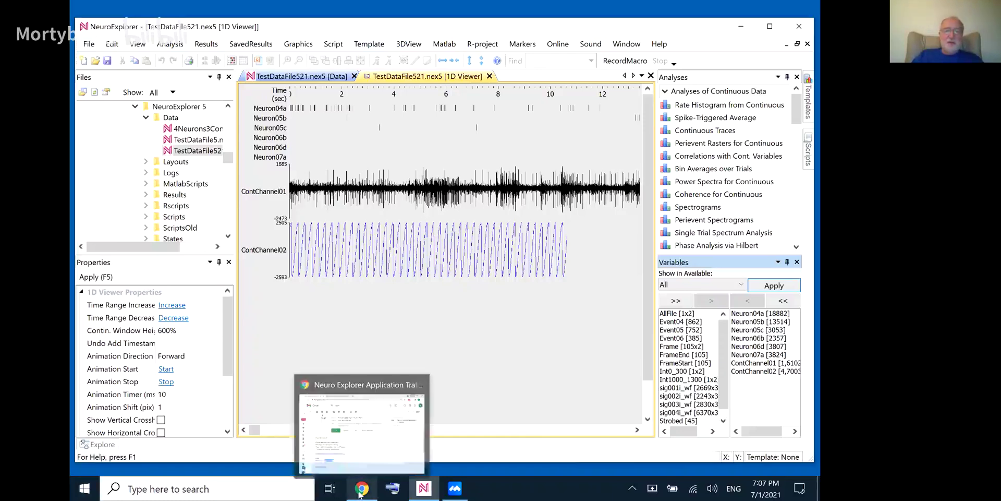
left_click(315, 355)
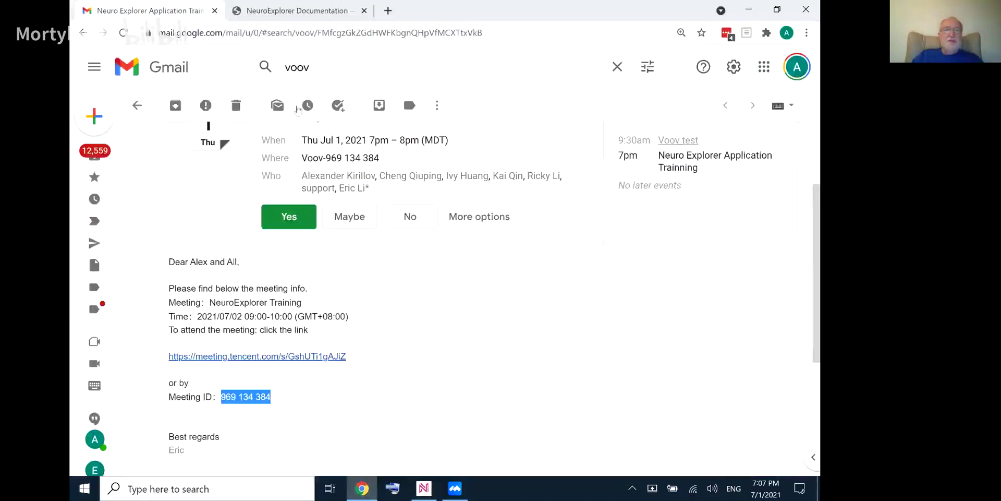
left_click(297, 9)
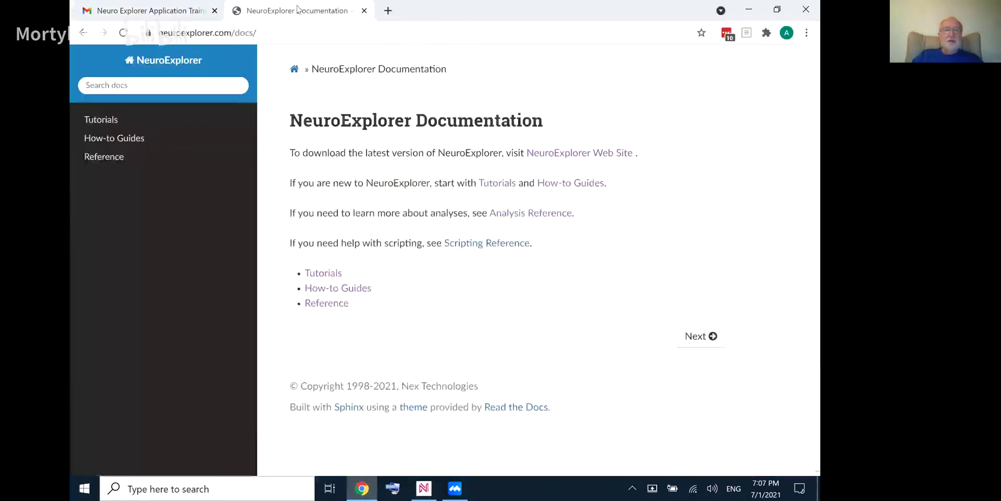
Remove the docs part from the page address and load the neuroexplorer.com home page.
left_click(267, 34)
left_click(267, 34)
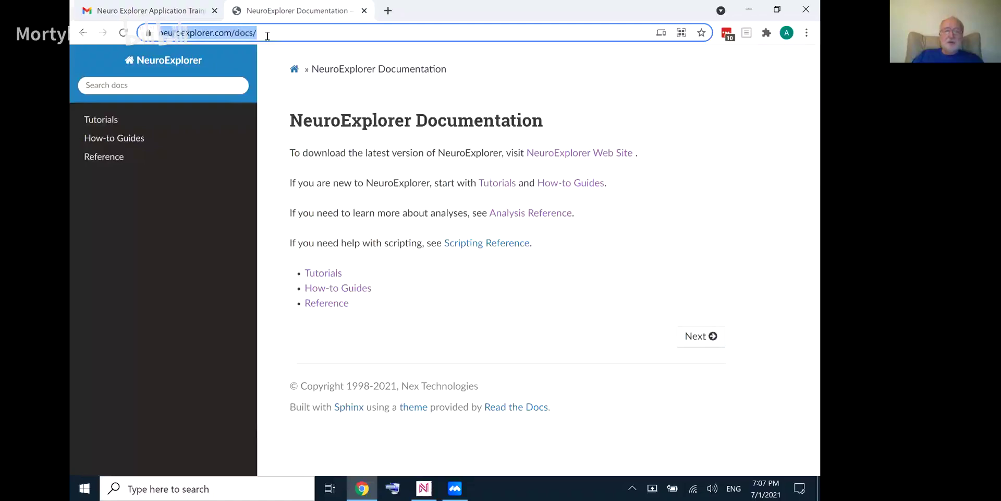
left_click(267, 34)
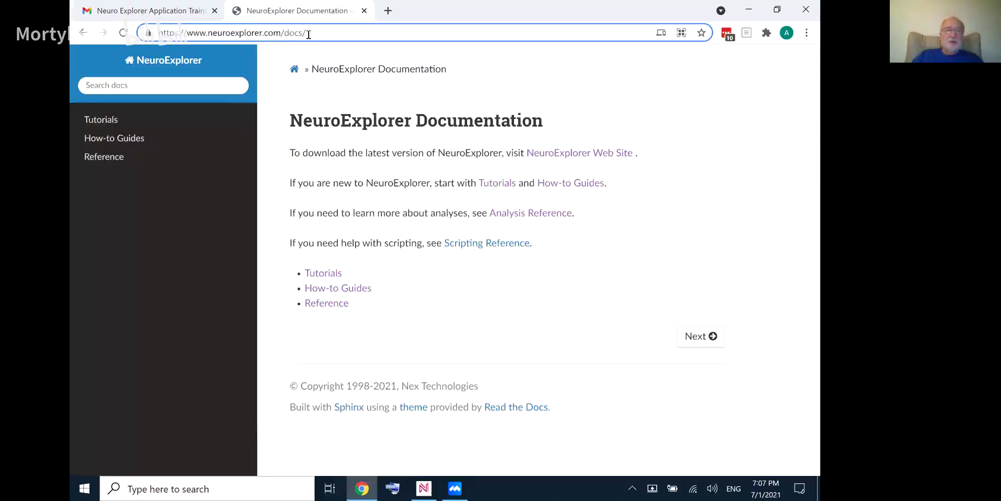
key("BackSpace")
key("BackSpace")
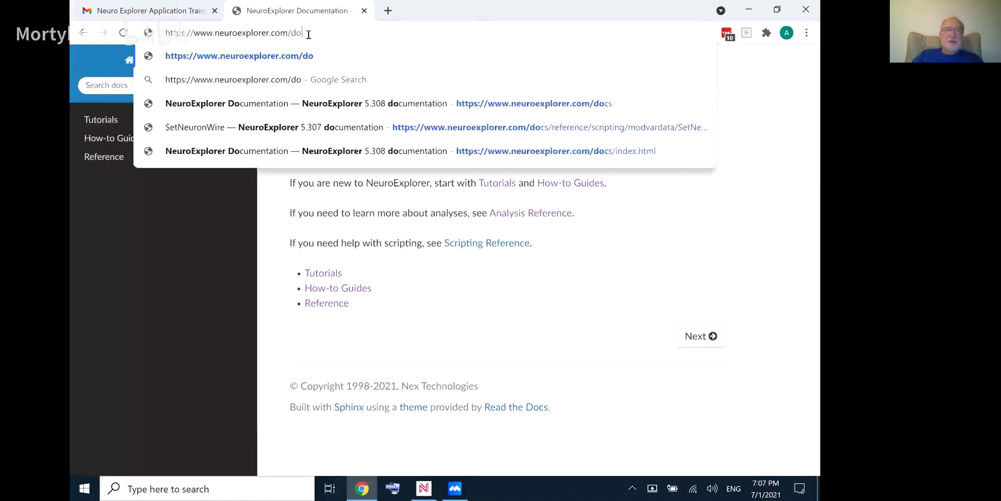
key("BackSpace")
key("BackSpace")
key("Return")
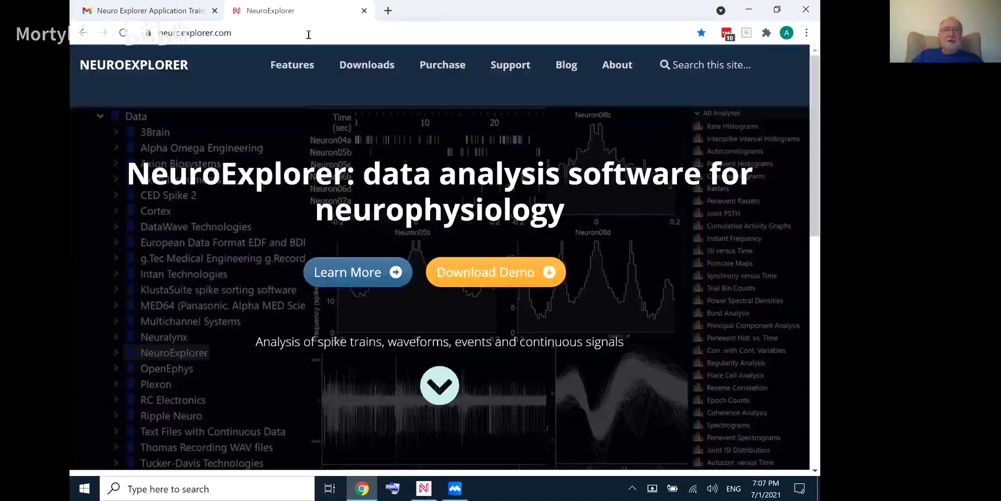
Append /docs to the neuroexplorer.com address and load the NeuroExplorer Documentation page.
left_click(258, 32)
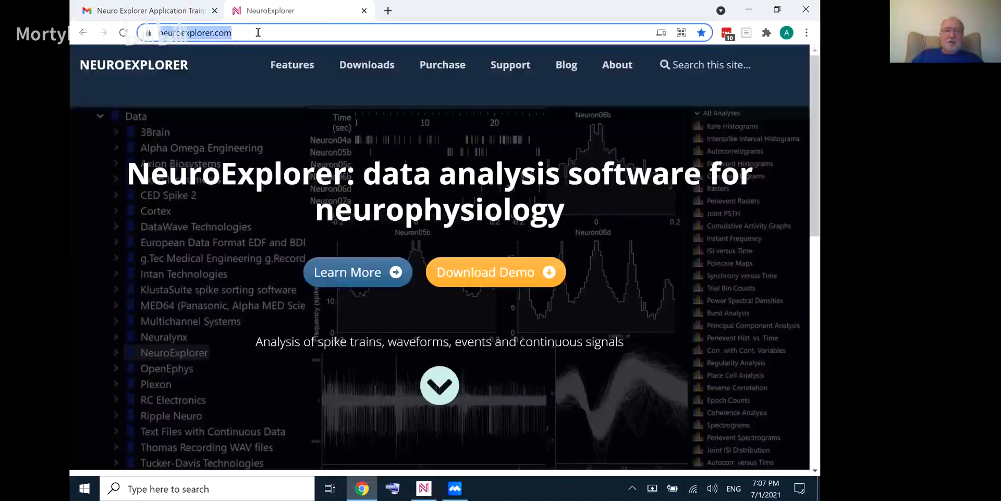
left_click(258, 32)
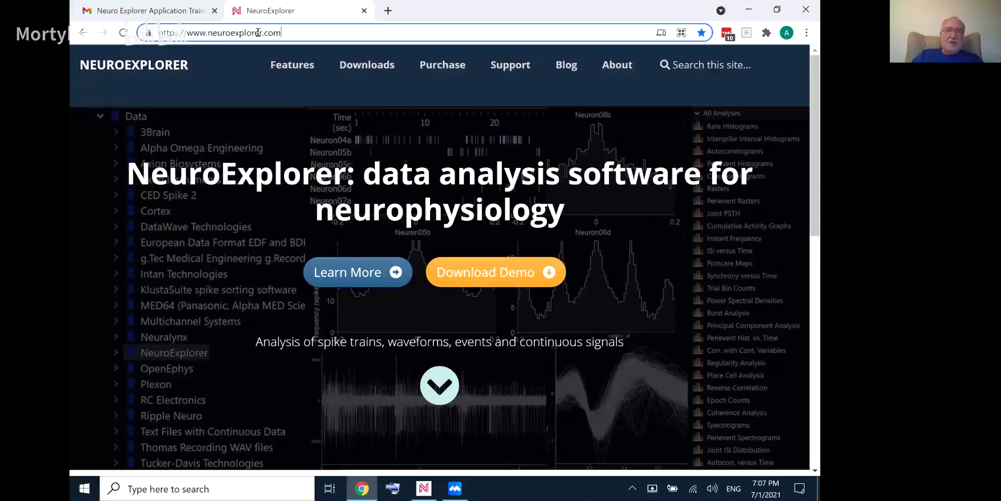
type("/d")
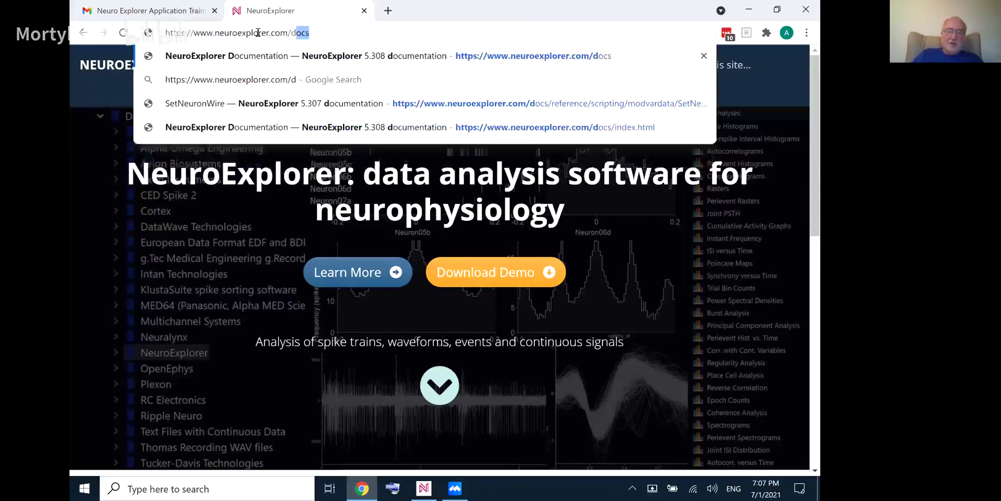
type("ocs")
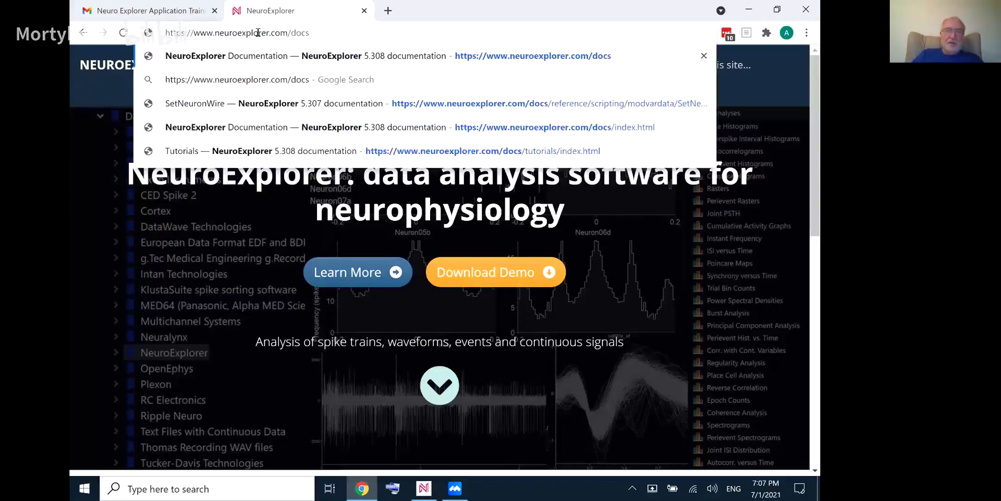
key("Return")
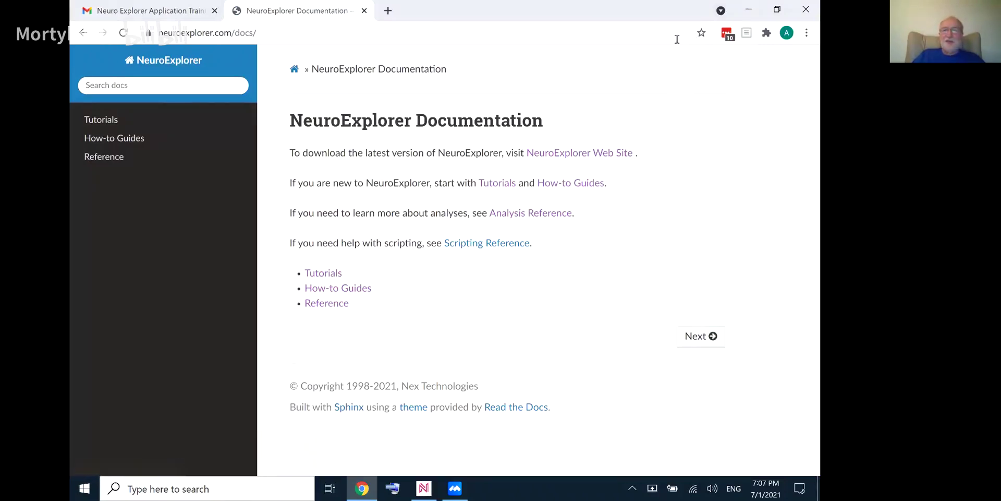
Open the Supported File Formats topic in the Reference section and look through the table of data acquisition systems and file extensions.
left_click(323, 305)
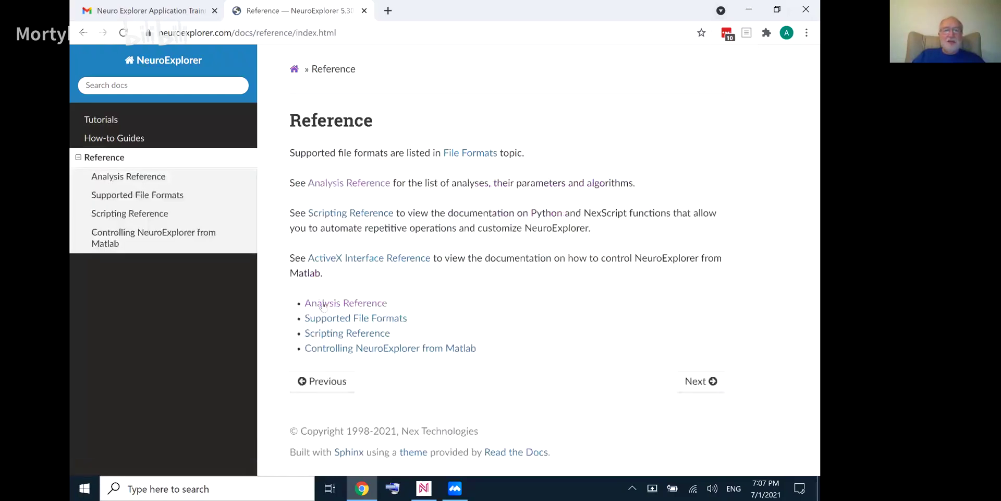
left_click(386, 319)
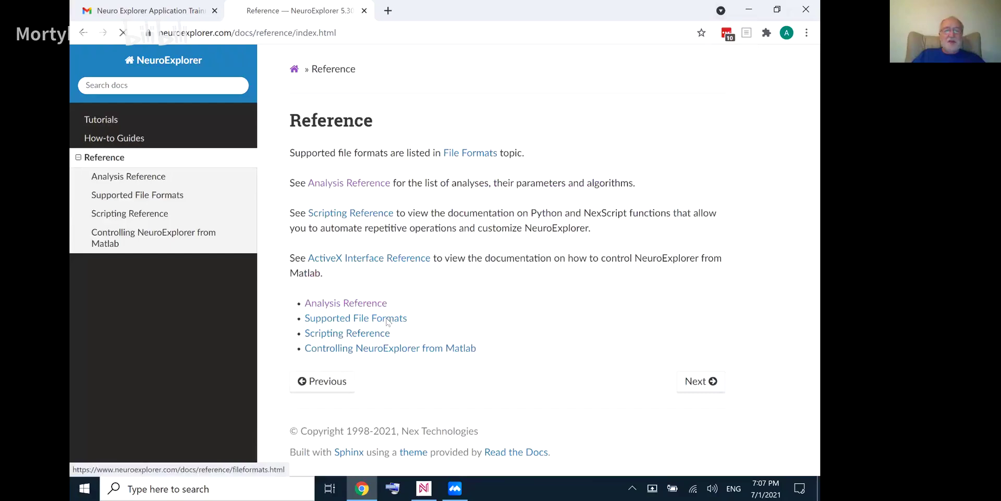
scroll(542, 237, "down", 1)
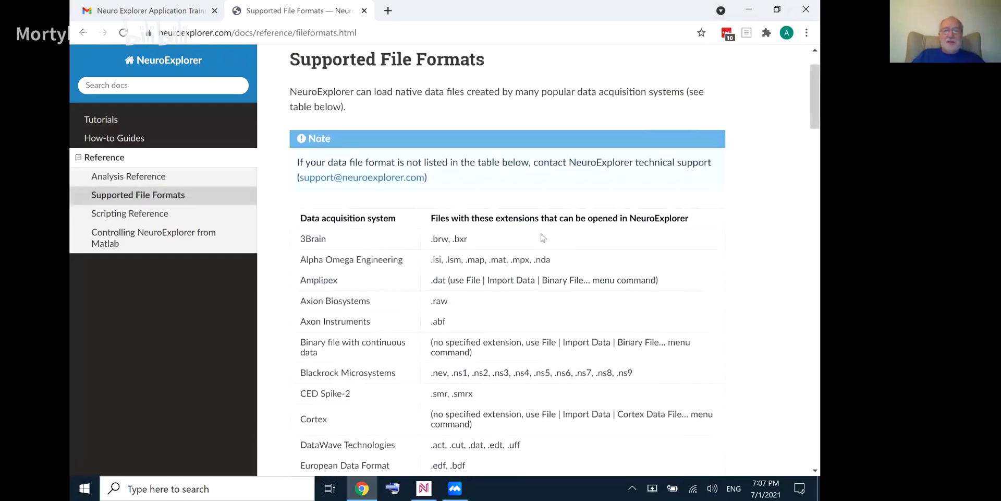
scroll(542, 237, "down", 1)
scroll(542, 238, "down", 2)
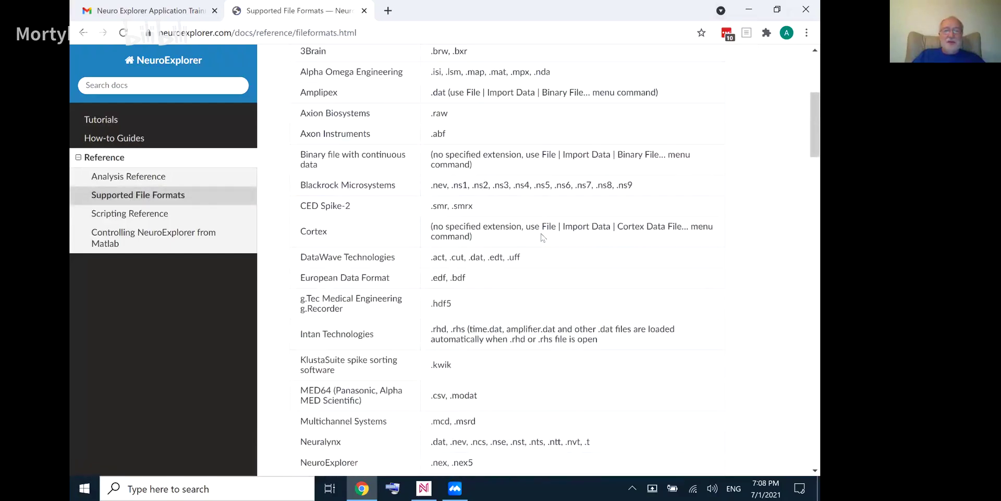
scroll(543, 238, "down", 1)
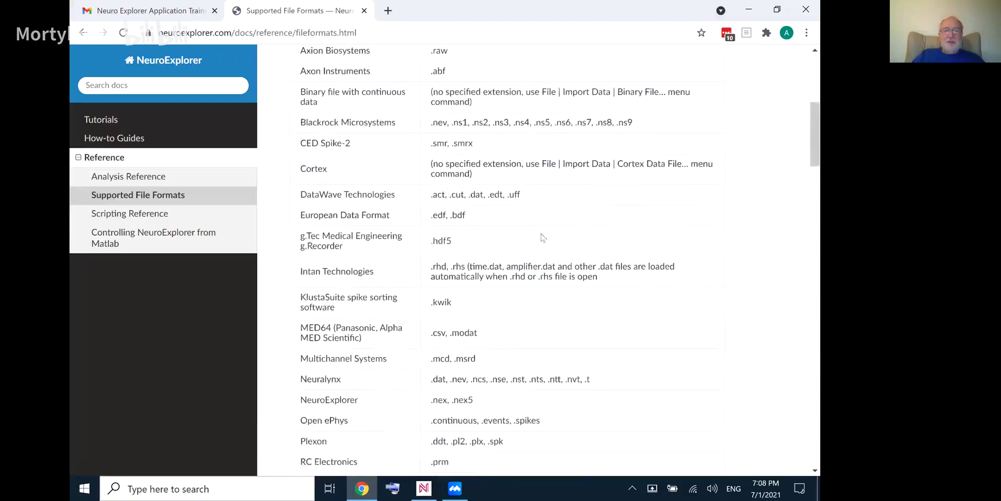
scroll(542, 238, "down", 2)
scroll(543, 238, "up", 3)
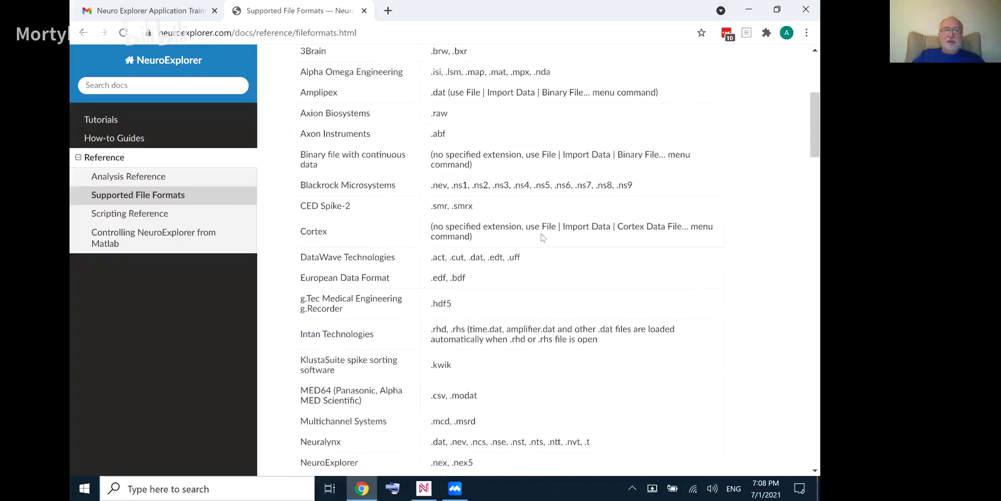
scroll(542, 237, "up", 1)
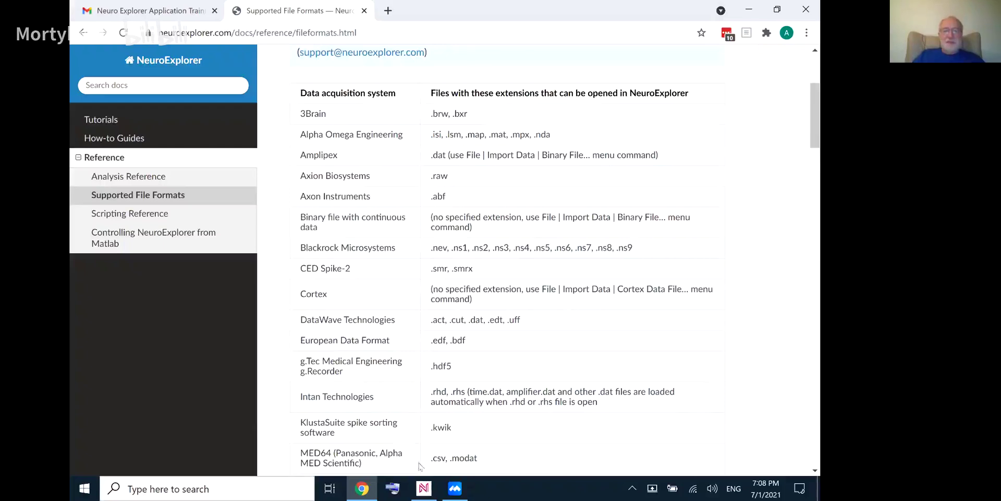
Switch back to NeuroExplorer and zoom the 1D viewer's time axis in on the ContChannel01 burst around 10.43 seconds.
mouse_move(426, 490)
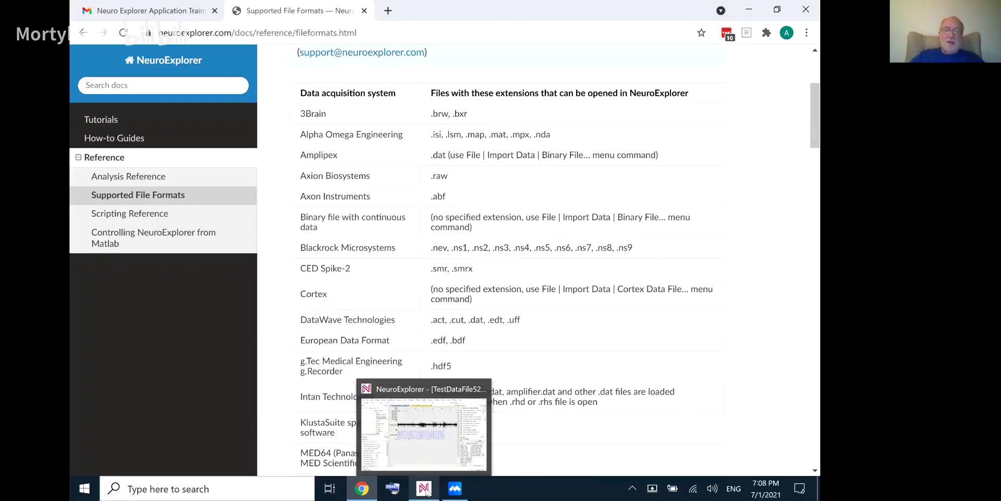
left_click(426, 489)
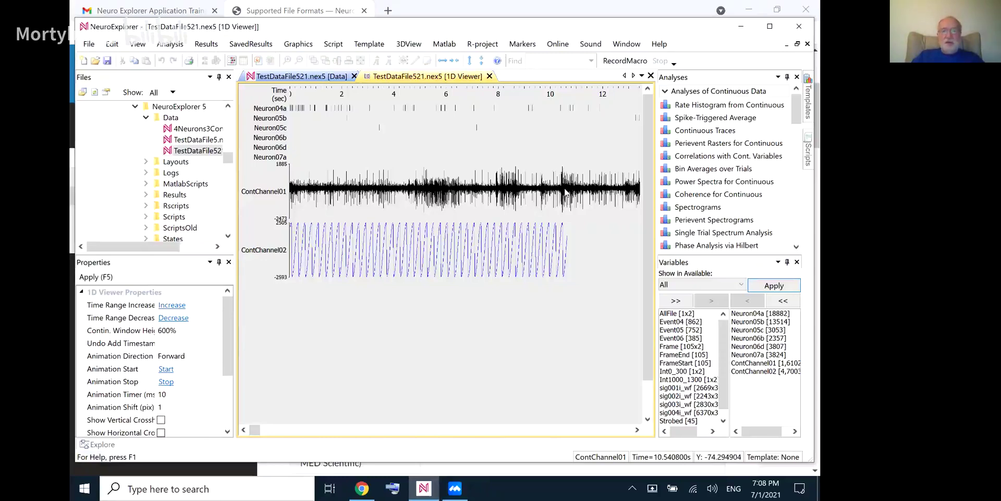
scroll(566, 193, "up", 5)
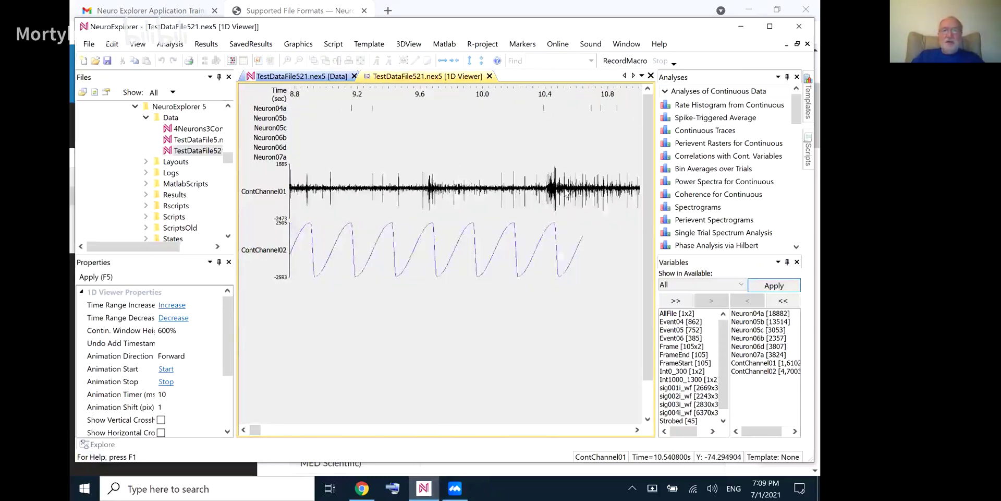
scroll(566, 196, "up", 3)
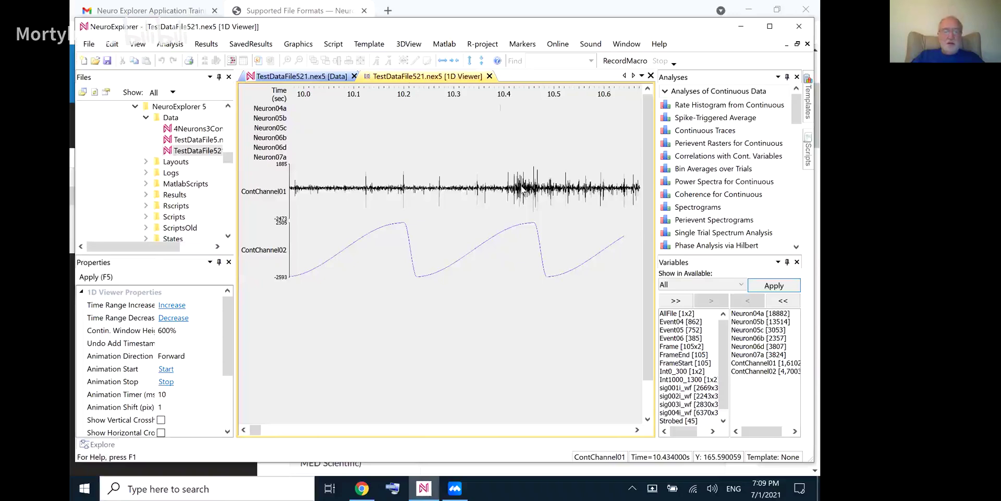
scroll(523, 189, "up", 3)
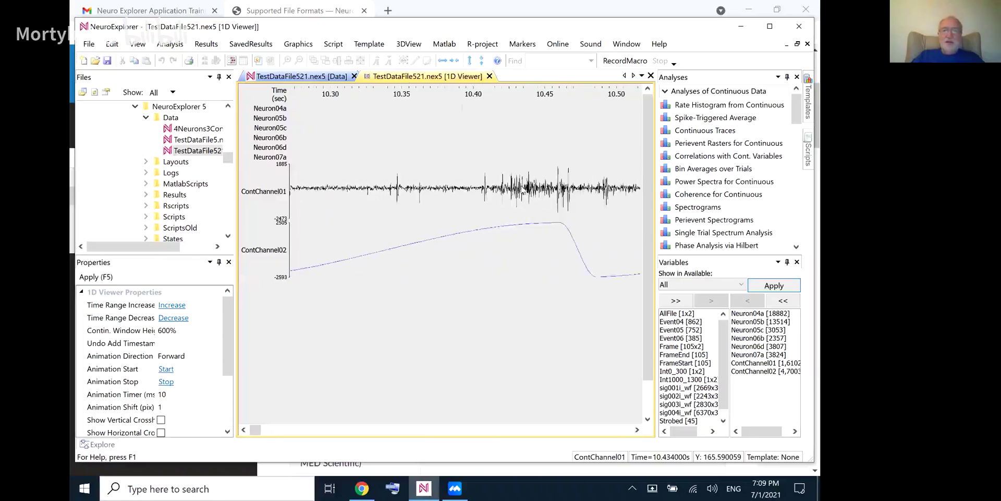
scroll(525, 189, "up", 5)
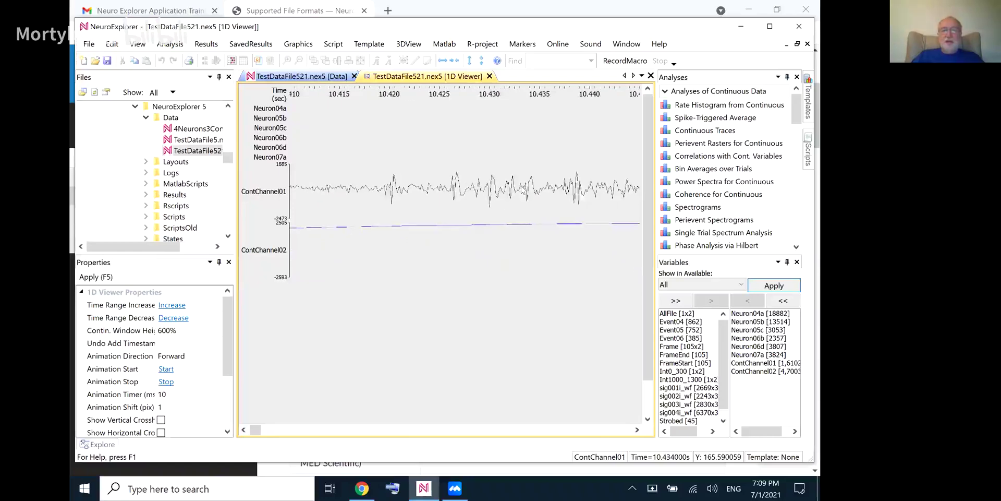
Zoom the 1D viewer's time axis back out to show about the first 20 seconds of the recording.
scroll(524, 190, "down", 7)
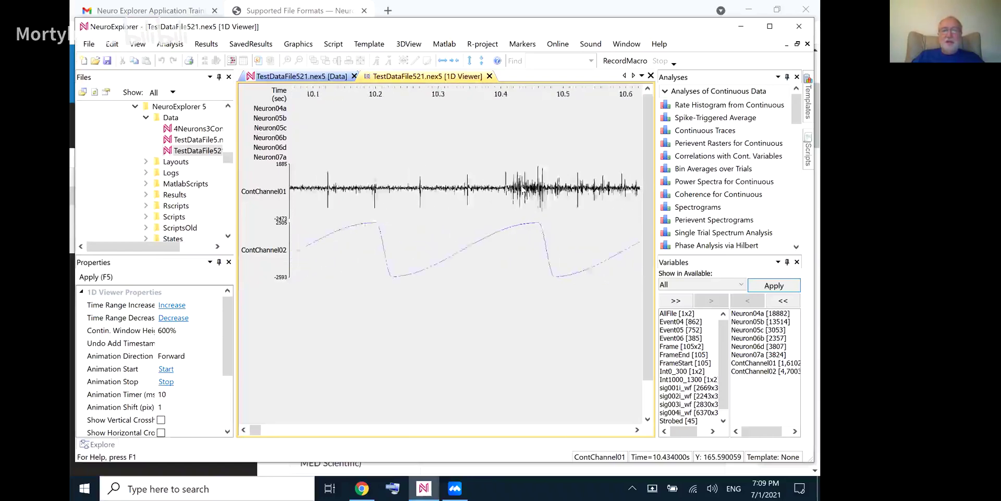
scroll(523, 190, "down", 8)
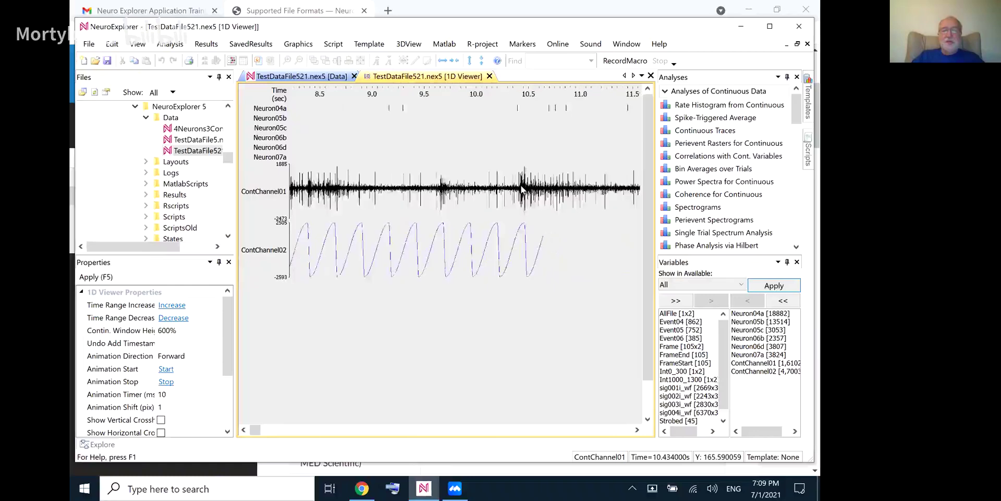
scroll(521, 189, "down", 6)
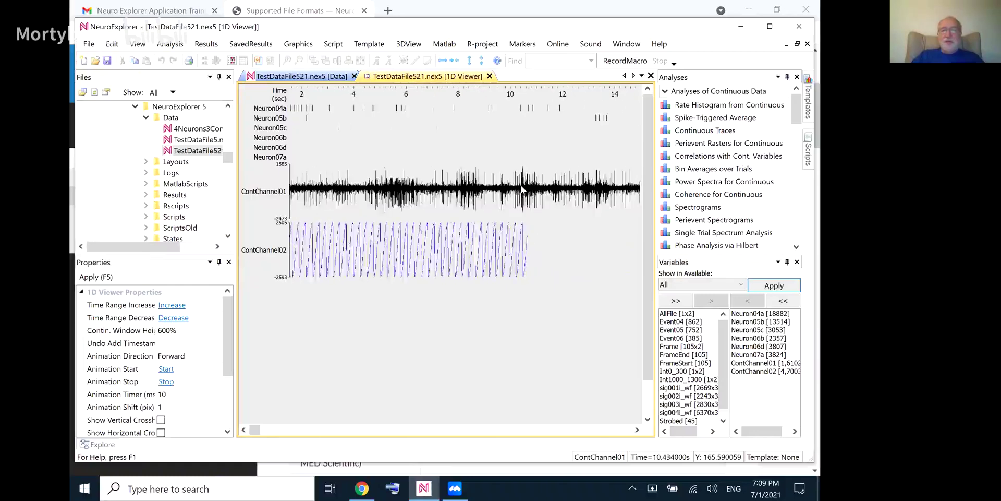
scroll(522, 189, "down", 1)
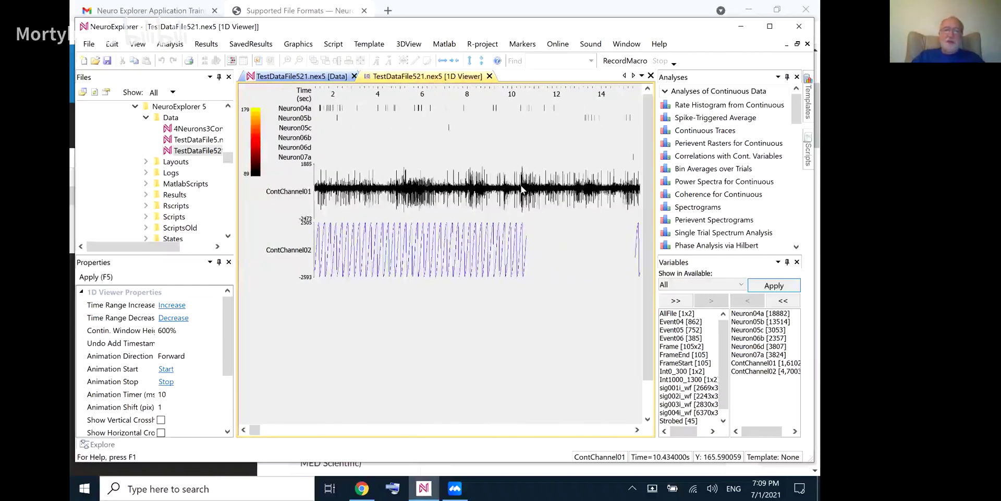
scroll(521, 189, "down", 4)
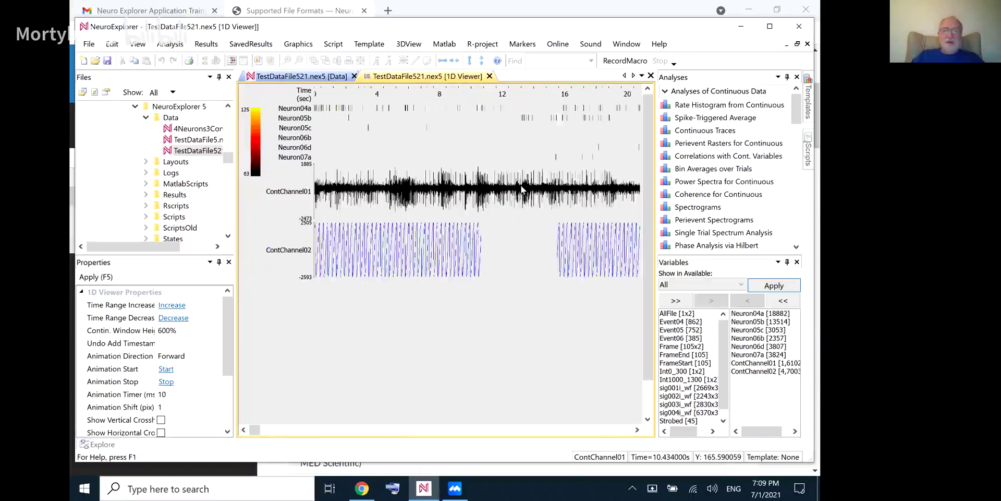
Review the 1D viewer's mouse modes for adding timestamps, adding intervals and deleting data, and close the 1D viewer of TestDataFile521.nex5.
right_click(409, 147)
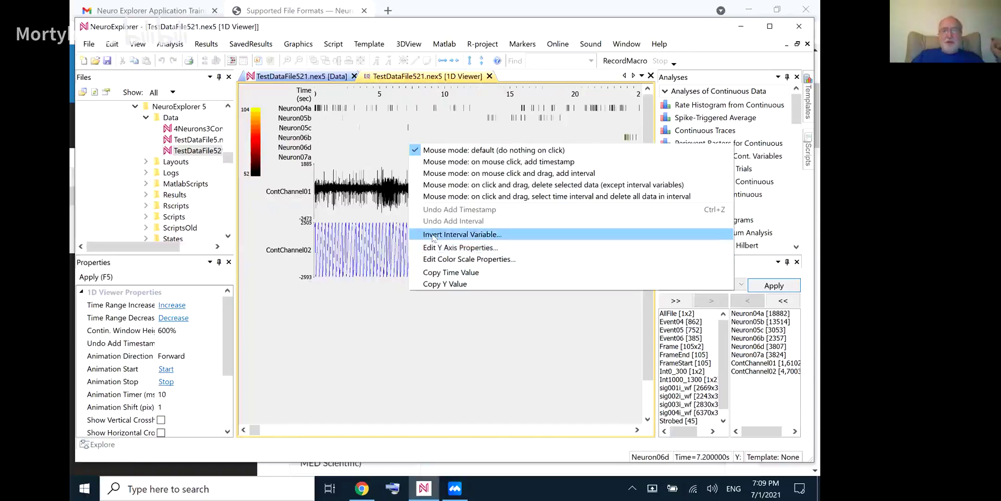
left_click(393, 123)
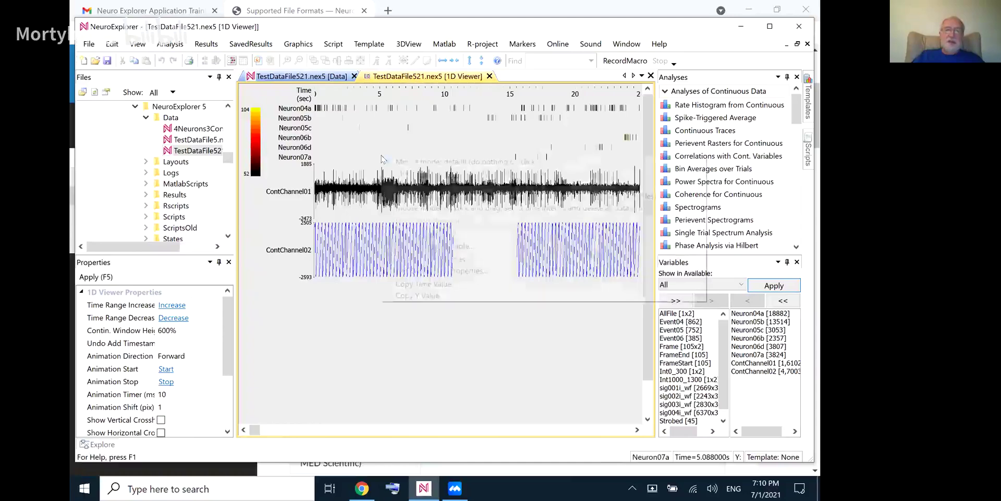
right_click(383, 159)
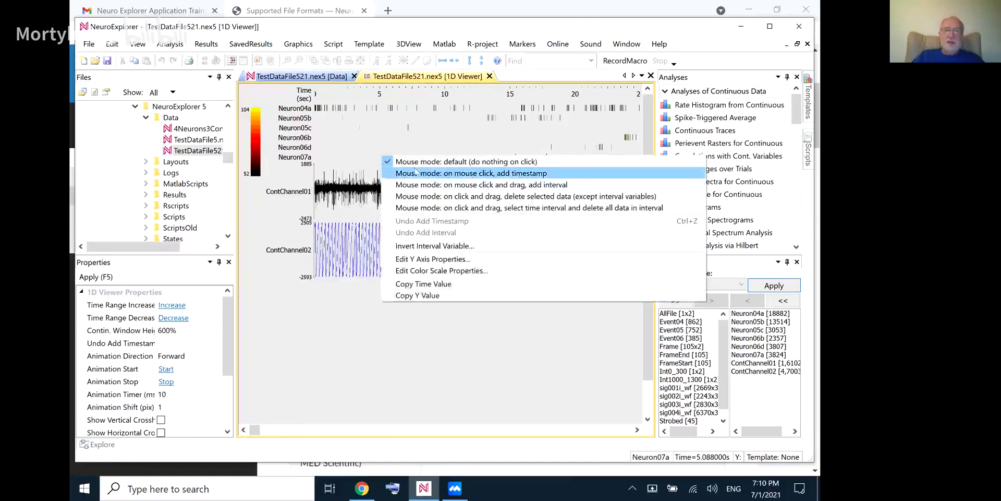
left_click(428, 134)
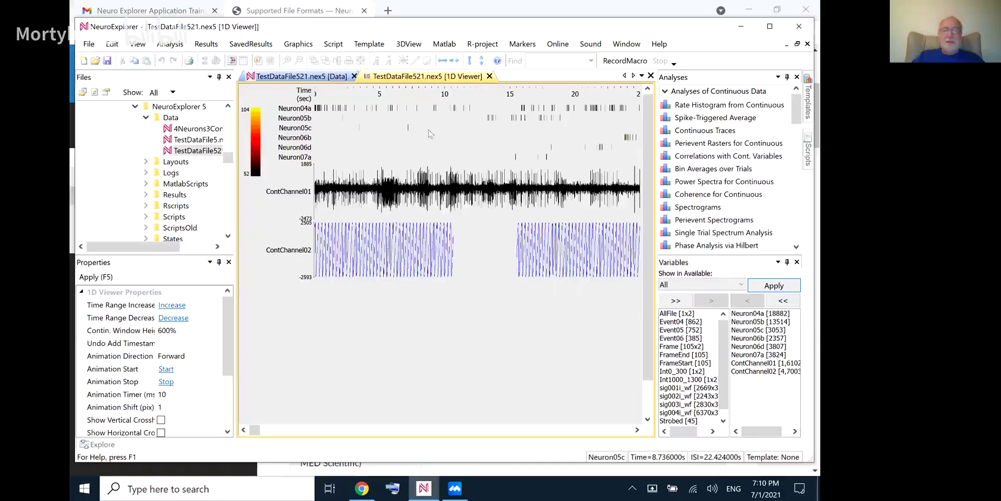
left_click(489, 76)
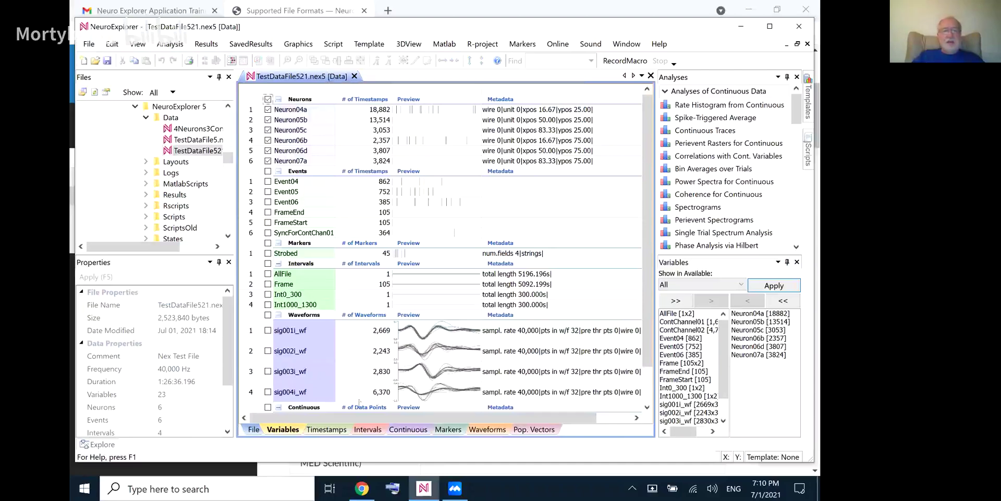
Look through the file information, timestamps and intervals sheets, including copy options for the Neuron04a to Neuron05c columns, and return to the variables list.
left_click(254, 430)
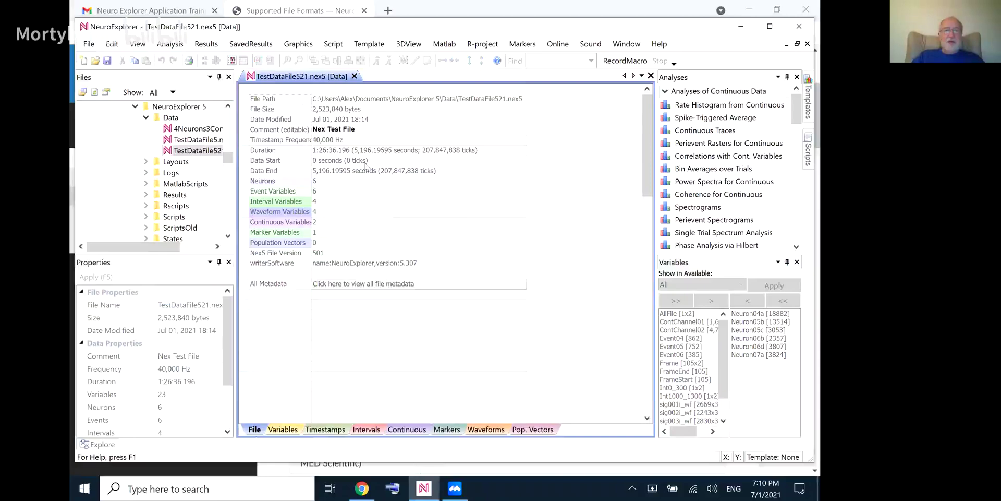
left_click(284, 429)
left_click(325, 430)
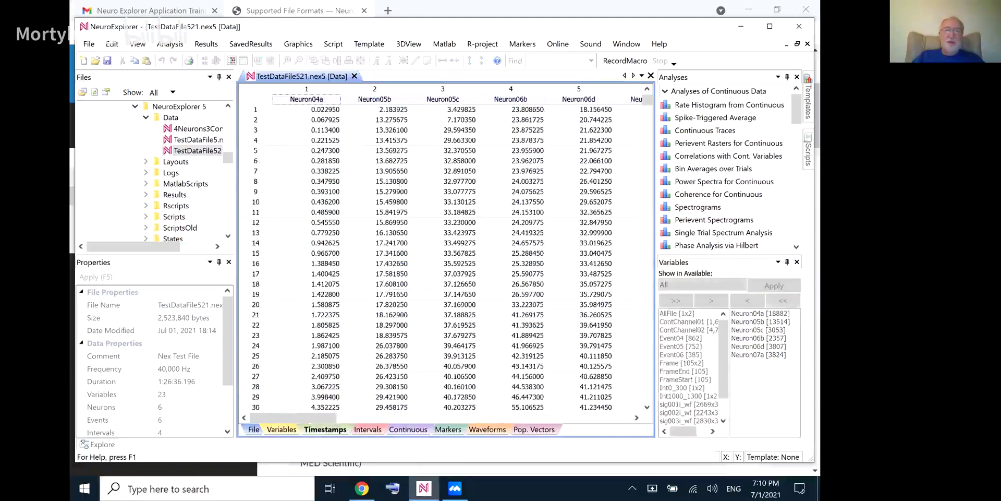
left_click_drag(326, 90, 423, 120)
right_click(424, 117)
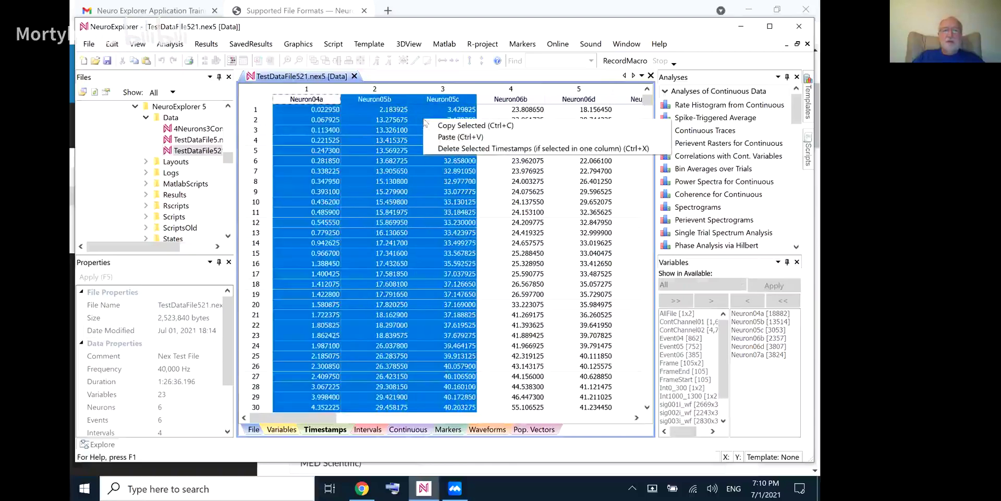
left_click(366, 432)
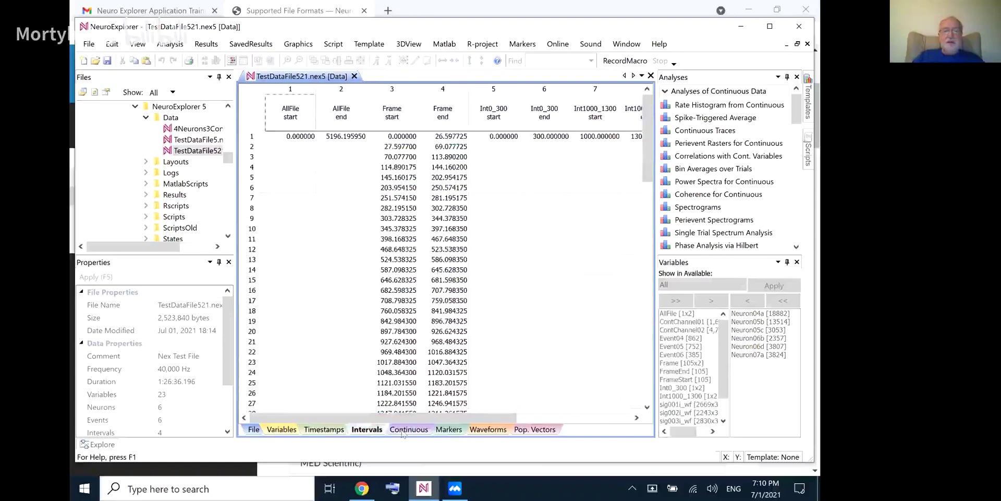
left_click(281, 429)
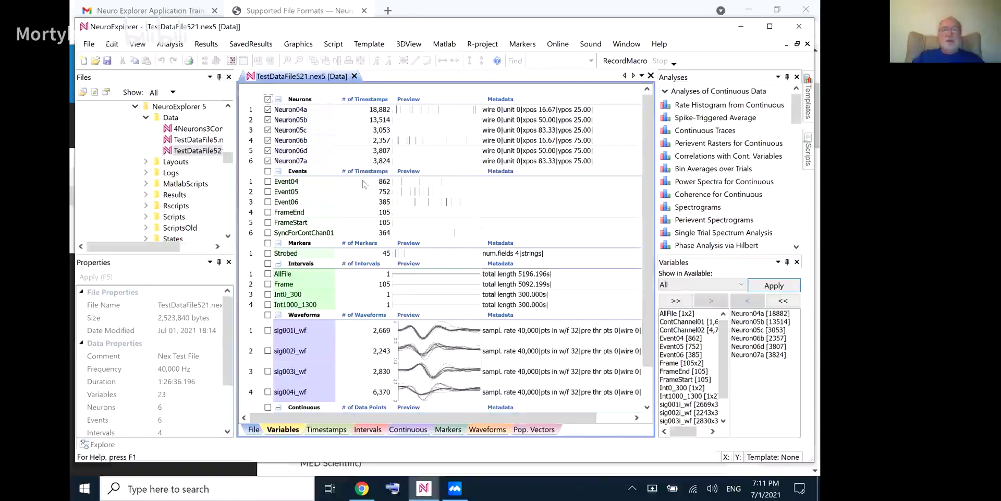
Collapse Analyses of Continuous Data, look through All Analyses, and move Perievent Rasters directly below Interspike Interval Histograms.
left_click(666, 92)
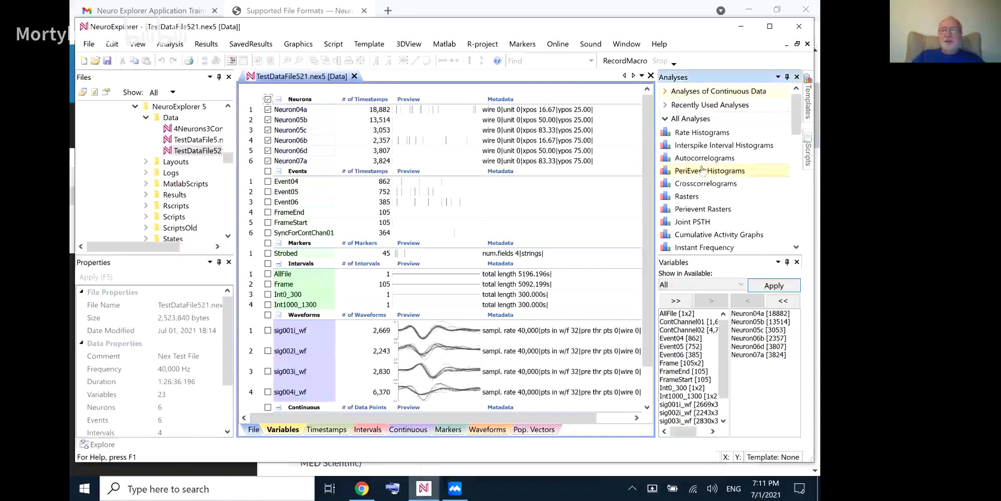
scroll(702, 171, "down", 1)
mouse_move(791, 127)
left_mouse_down()
mouse_move(792, 240)
mouse_move(794, 113)
left_mouse_up()
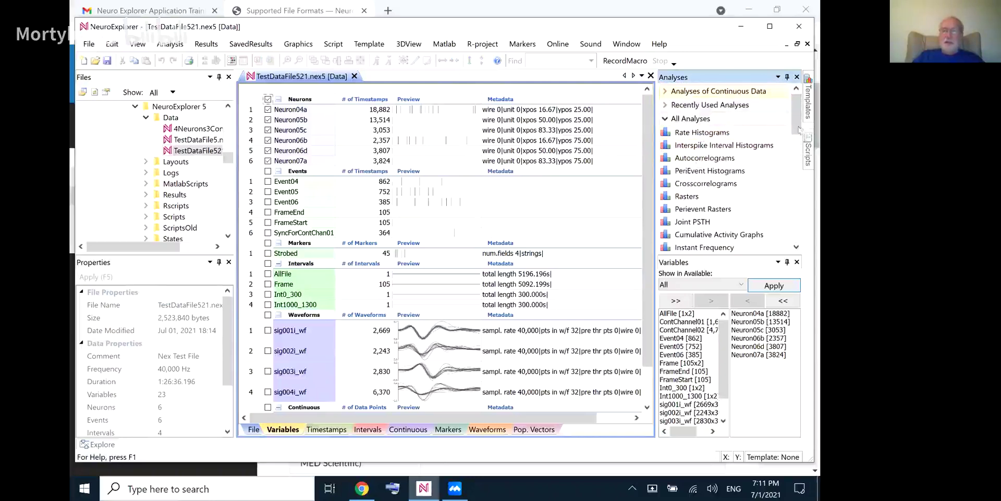
scroll(798, 144, "down", 10)
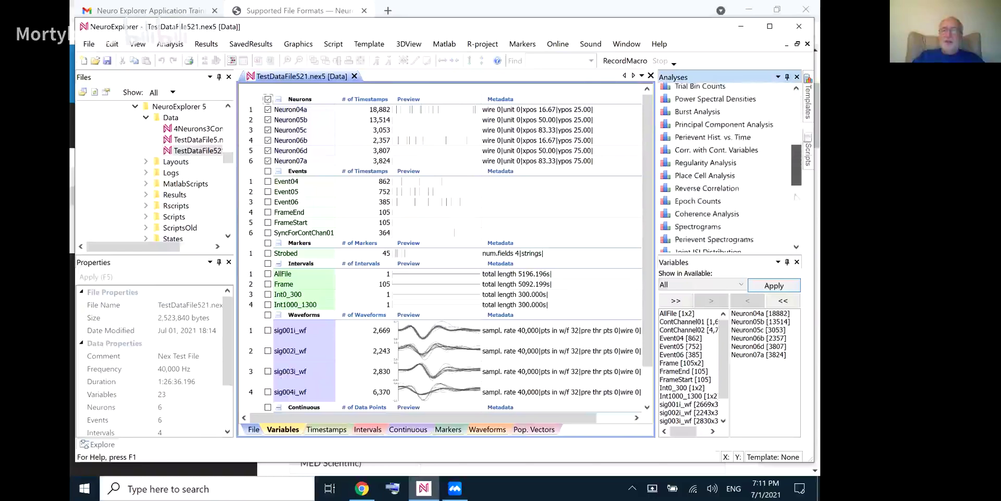
left_click_drag(794, 247, 798, 107)
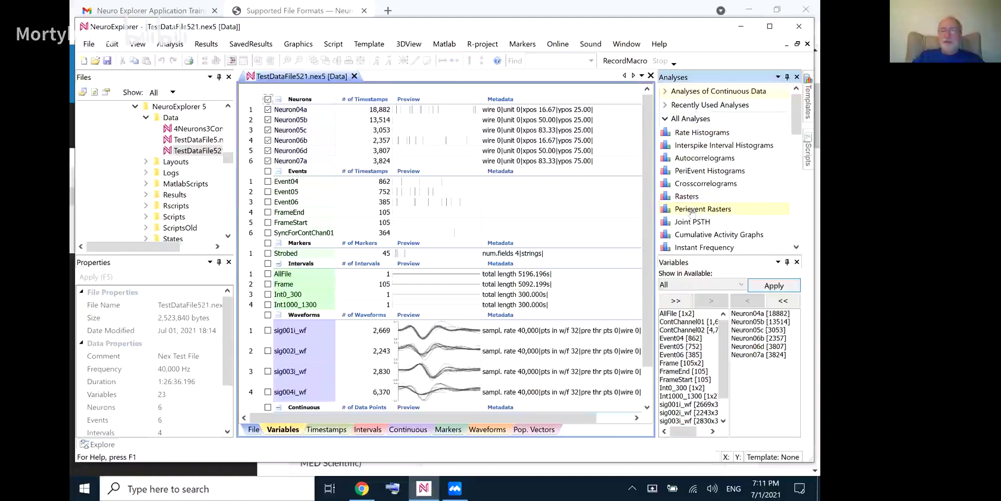
left_click_drag(691, 212, 691, 160)
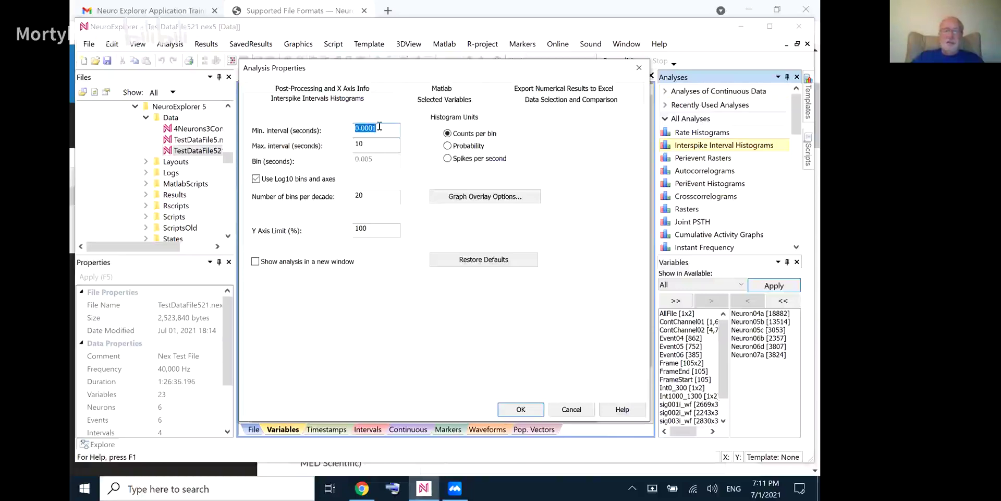
Set the minimum interval of the Interspike Interval Histograms analysis to 0 seconds and turn off Log10 bins and axes.
key("BackSpace")
type("0")
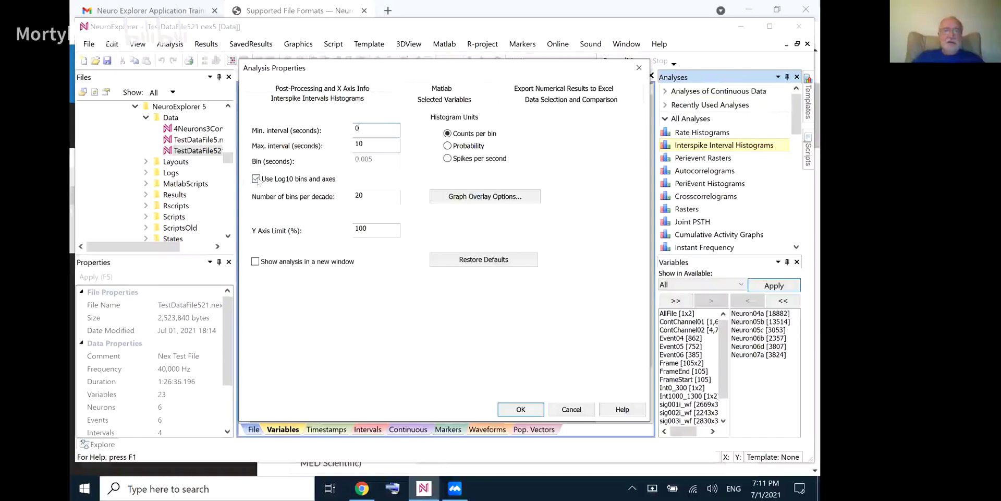
left_click(256, 179)
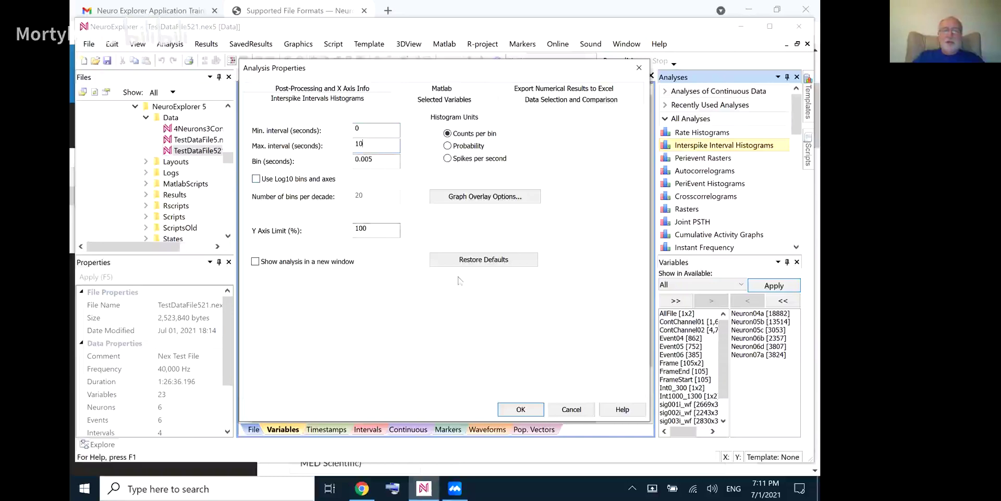
Restore all options of the Interspike Interval Histograms analysis to their defaults.
left_click(471, 265)
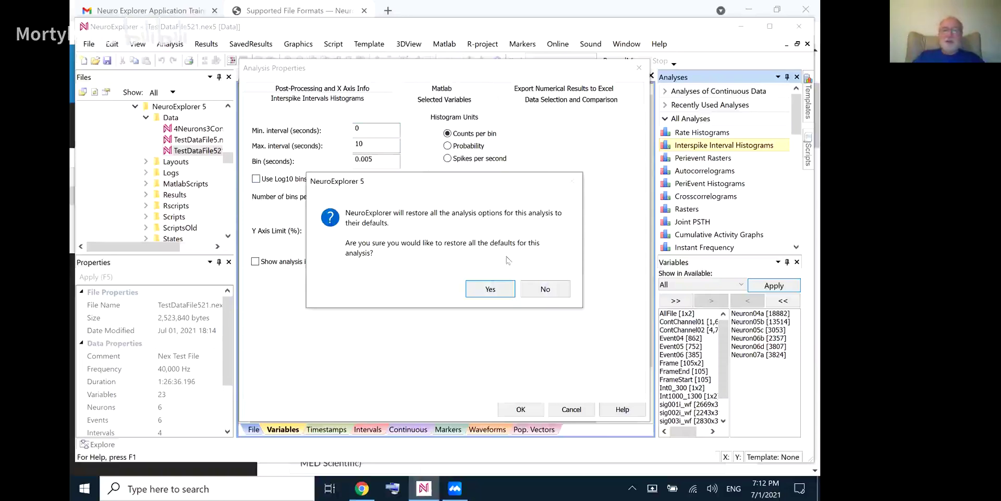
left_click(540, 290)
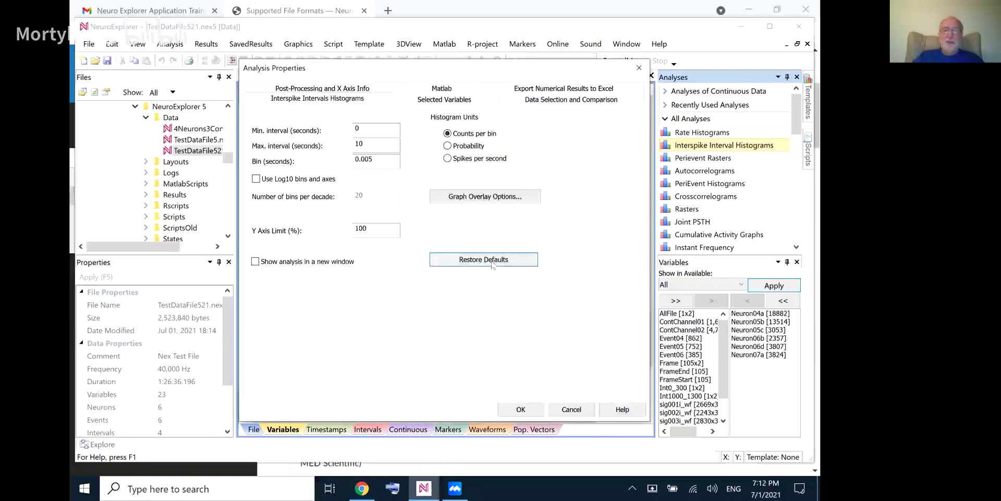
left_click(493, 263)
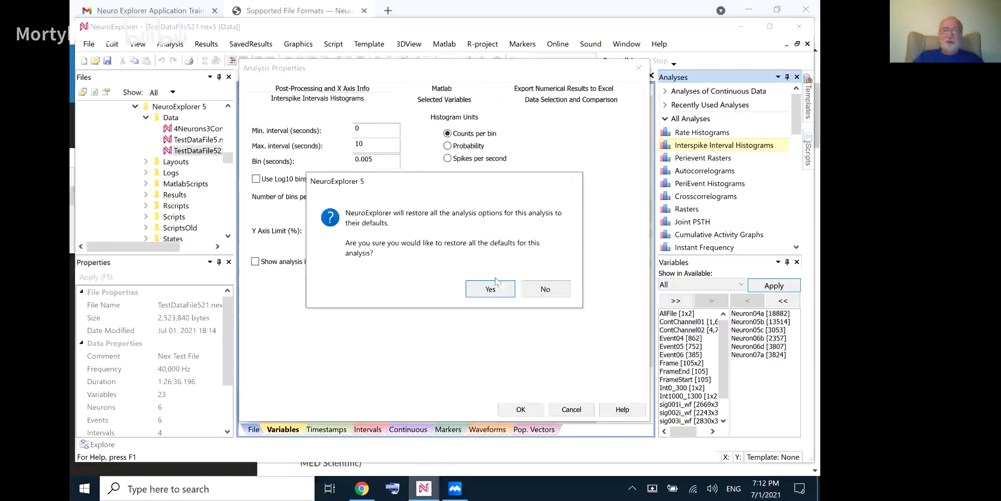
left_click(496, 291)
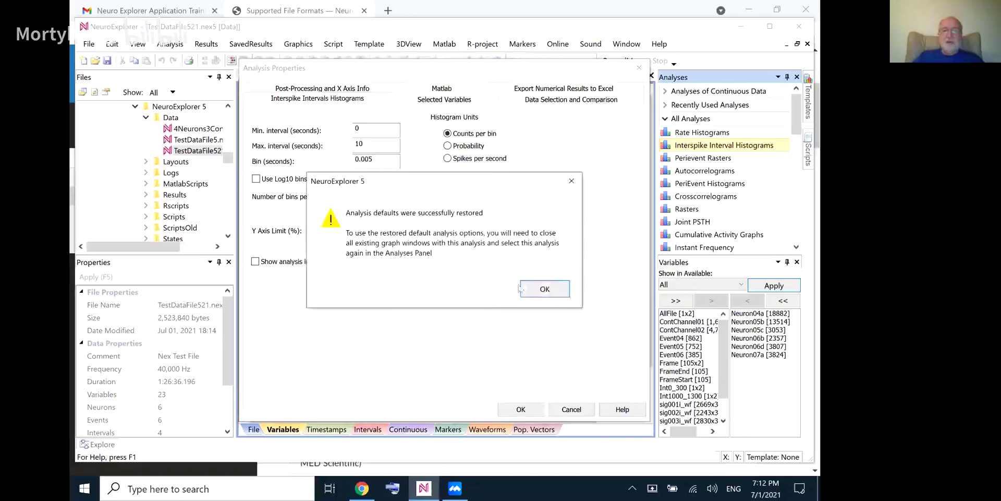
left_click(526, 288)
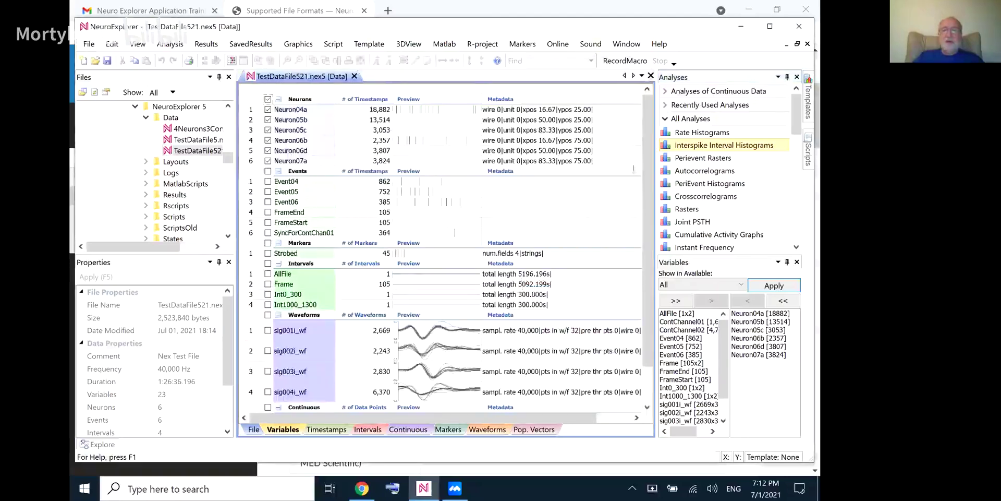
Run Interspike Interval Histograms with the default options on the selected neurons and inspect the resulting graphs.
double_click(683, 147)
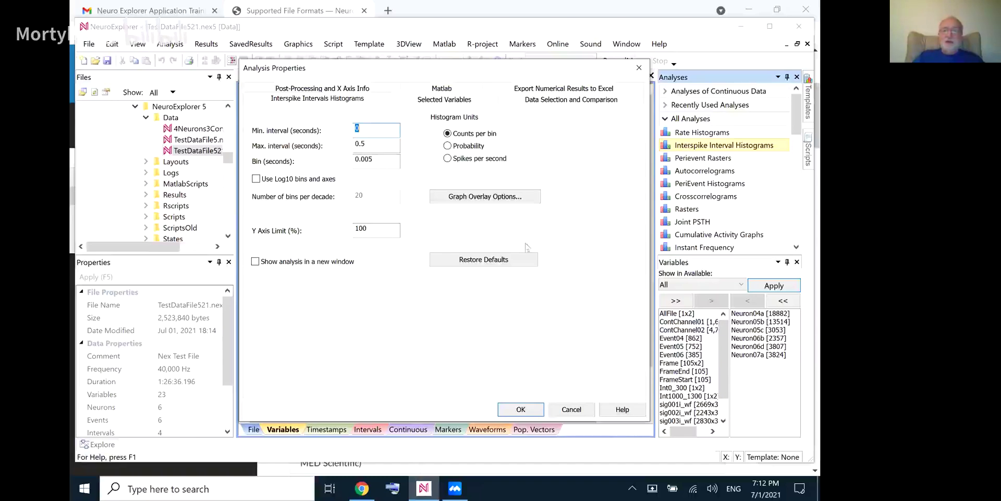
left_click(516, 408)
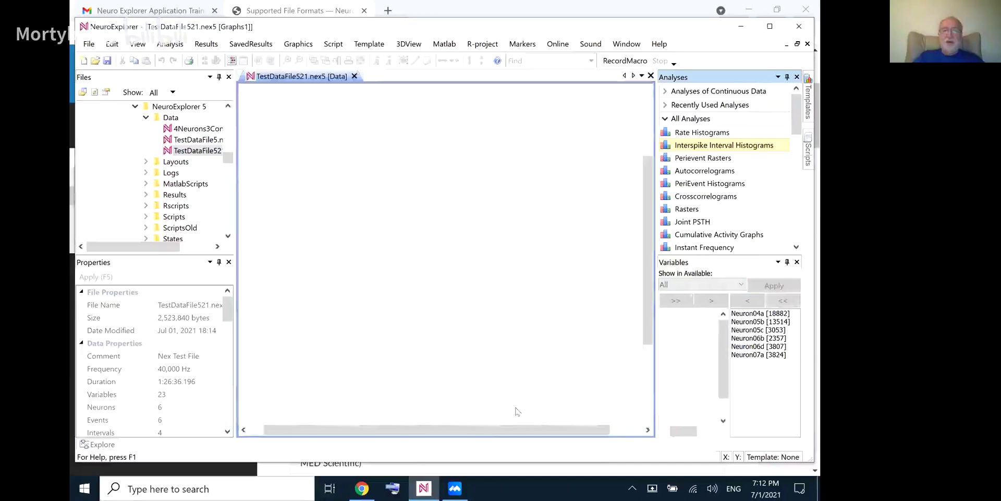
mouse_move(538, 285)
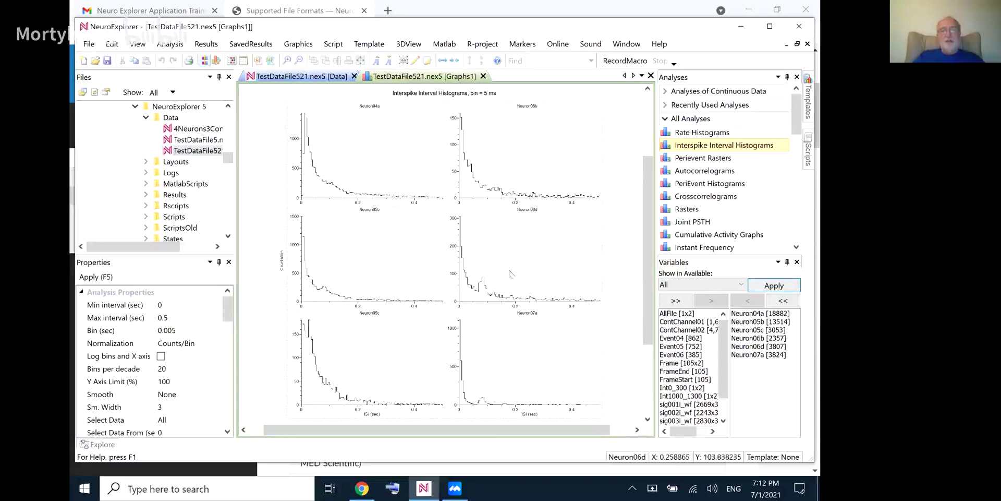
mouse_move(474, 291)
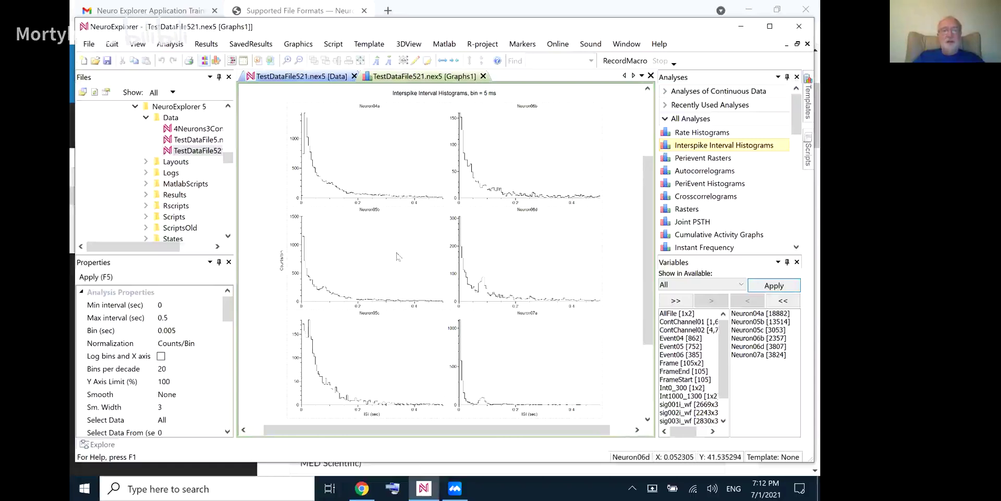
Open the numerical results window for the interspike interval histograms and compare the binned values with the graphs.
left_click(138, 45)
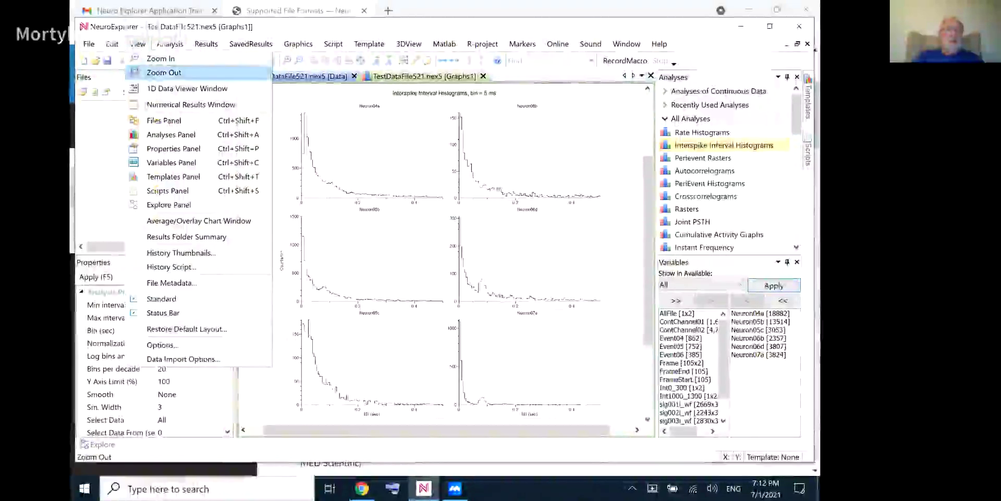
left_click(146, 104)
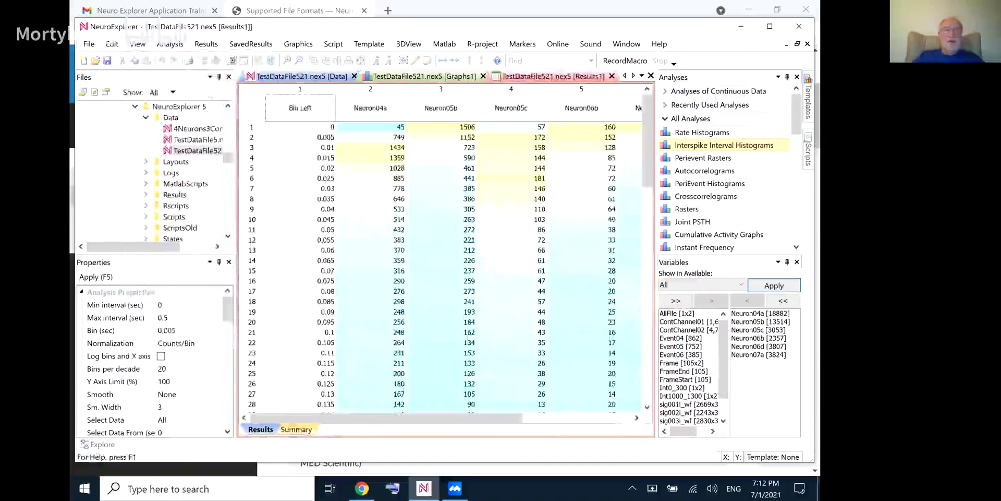
left_click(396, 79)
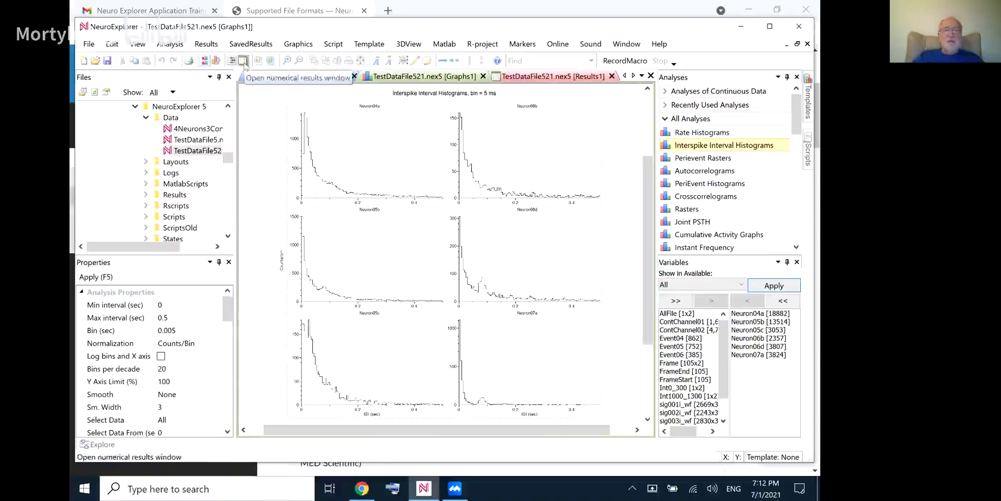
left_click(539, 77)
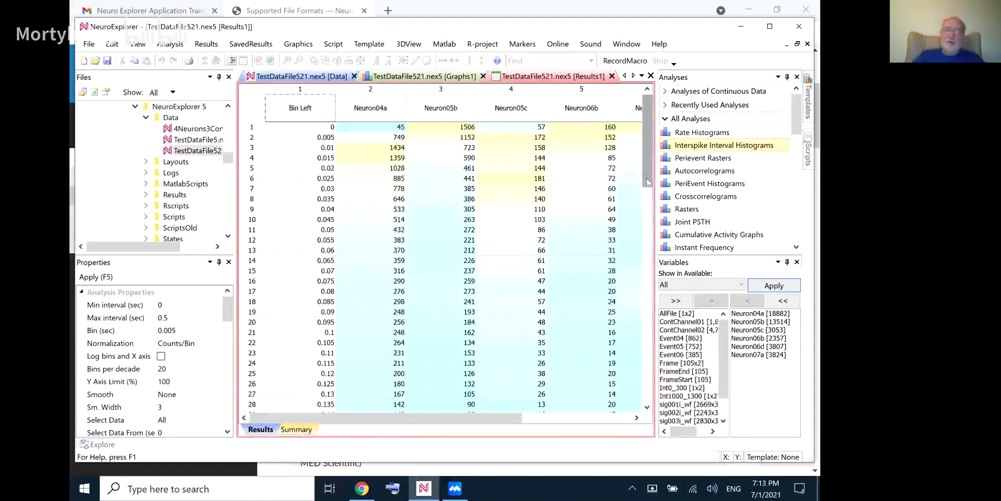
Review the copy, save and export options available for the numerical results table.
right_click(393, 159)
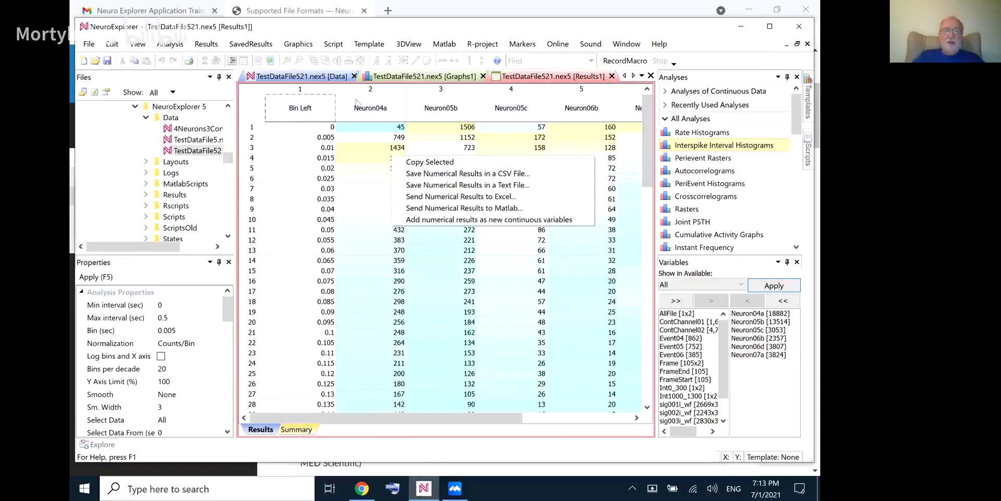
left_click(308, 140)
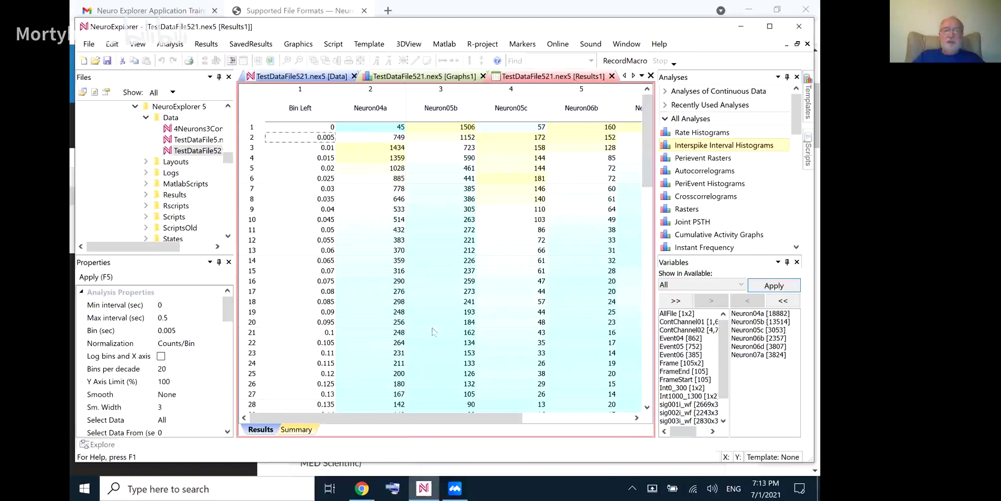
left_click_drag(426, 415, 368, 416)
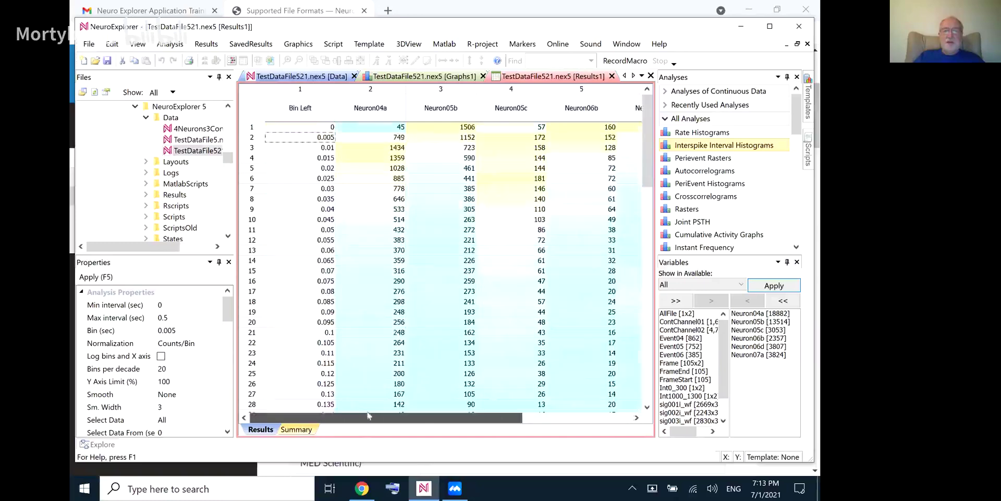
Review the per-neuron summary statistics across all columns of the numerical results and close the results window.
left_click(301, 426)
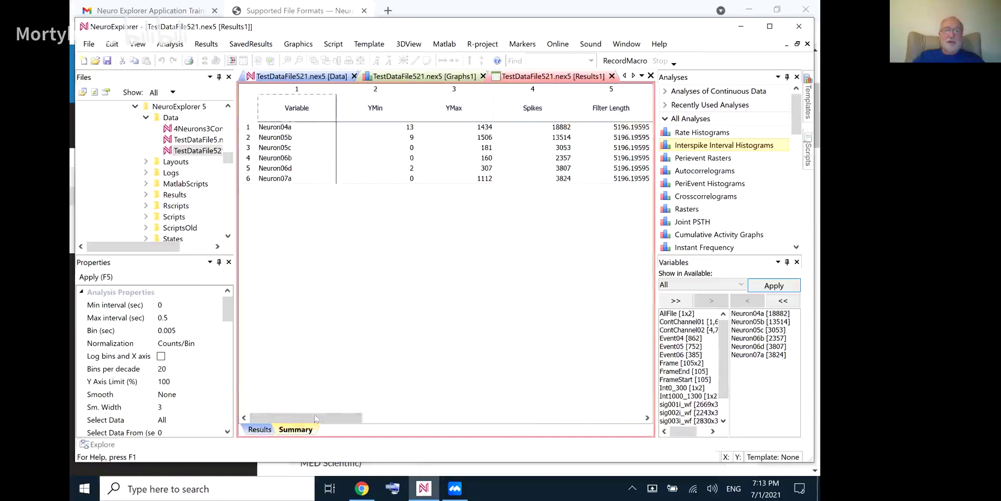
left_click_drag(315, 419, 387, 419)
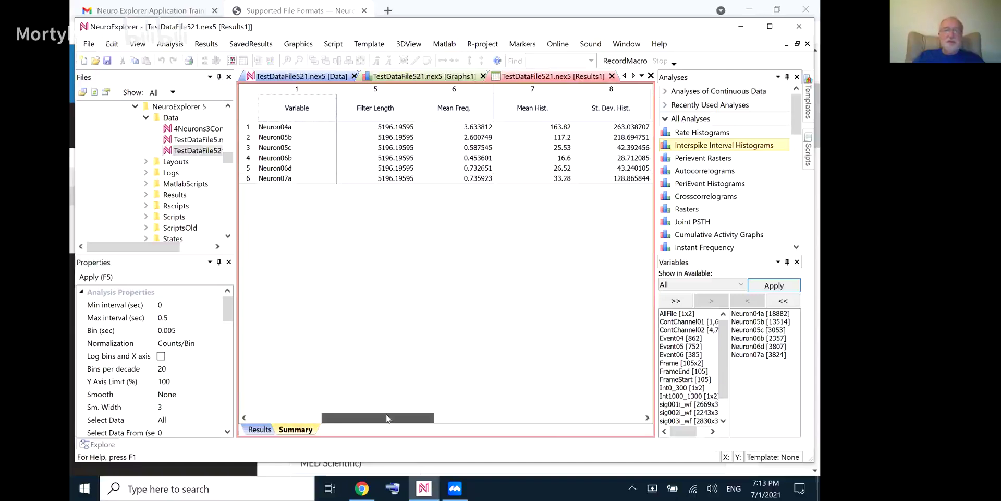
left_click_drag(426, 412, 628, 393)
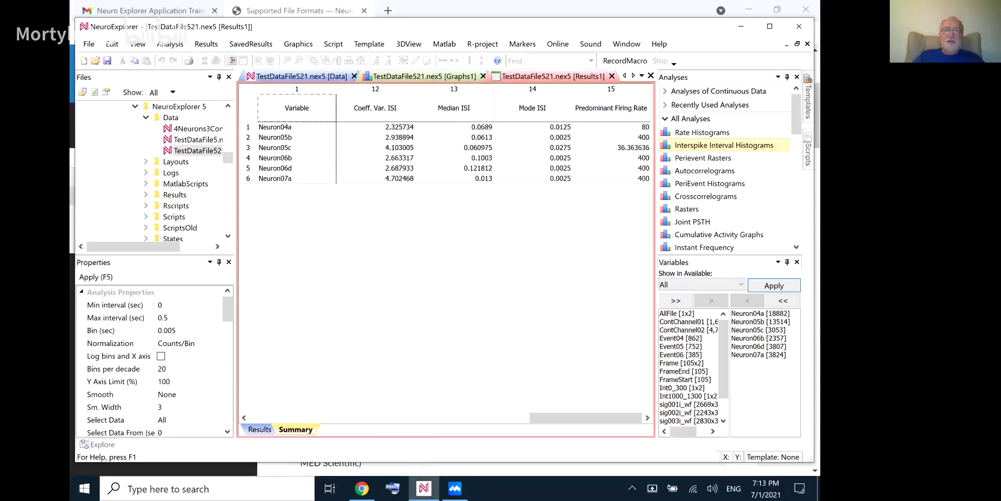
left_click(428, 417)
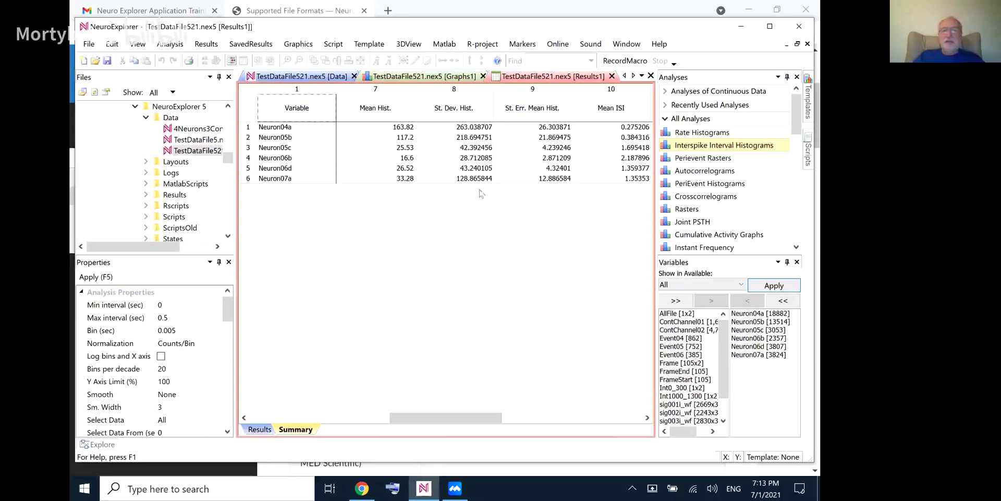
left_click(650, 76)
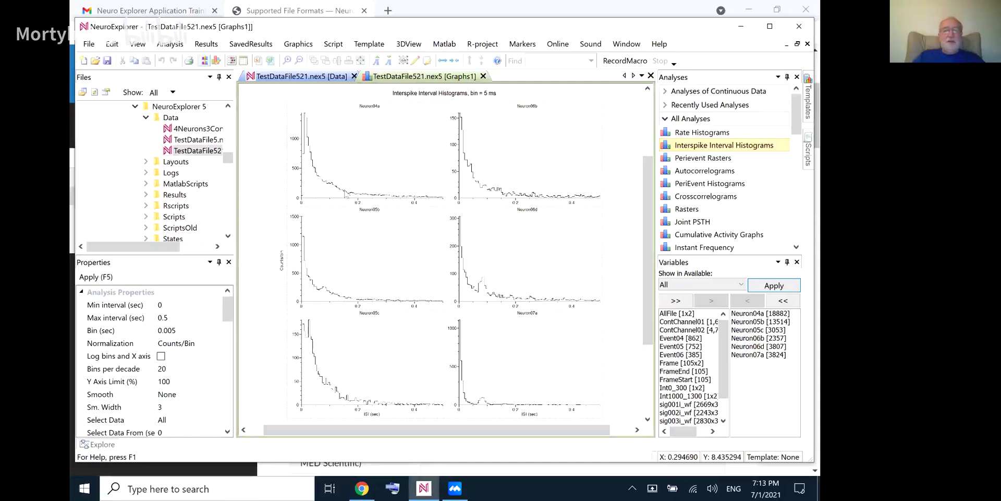
Fill the area below the line of the interspike interval histograms with gray.
mouse_move(340, 191)
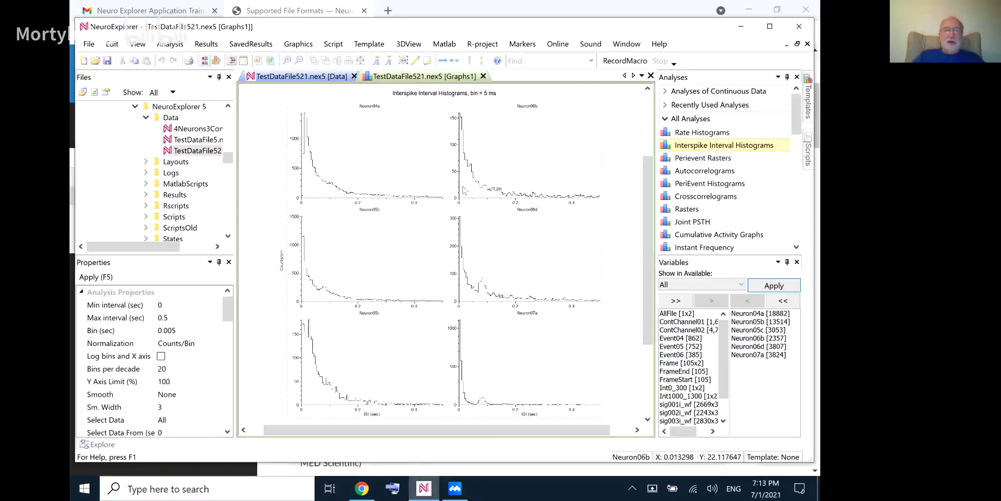
left_click(303, 44)
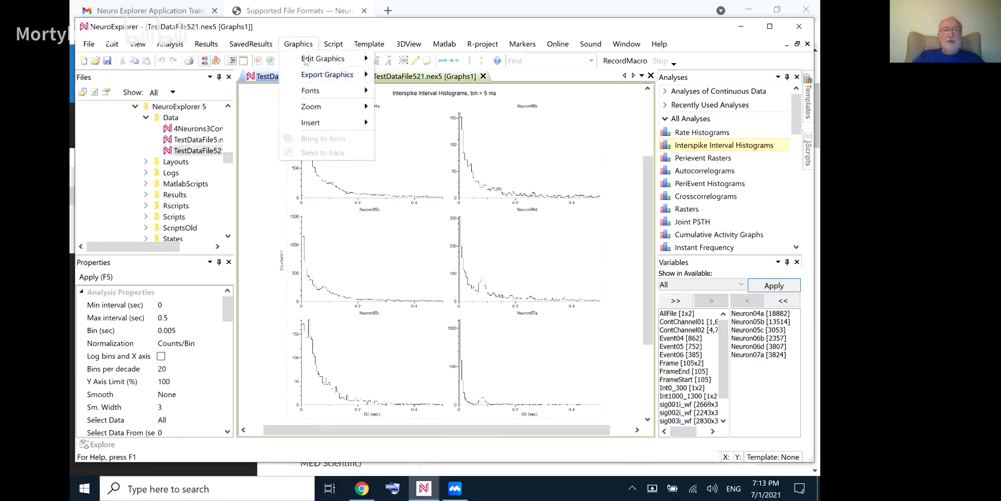
mouse_move(308, 59)
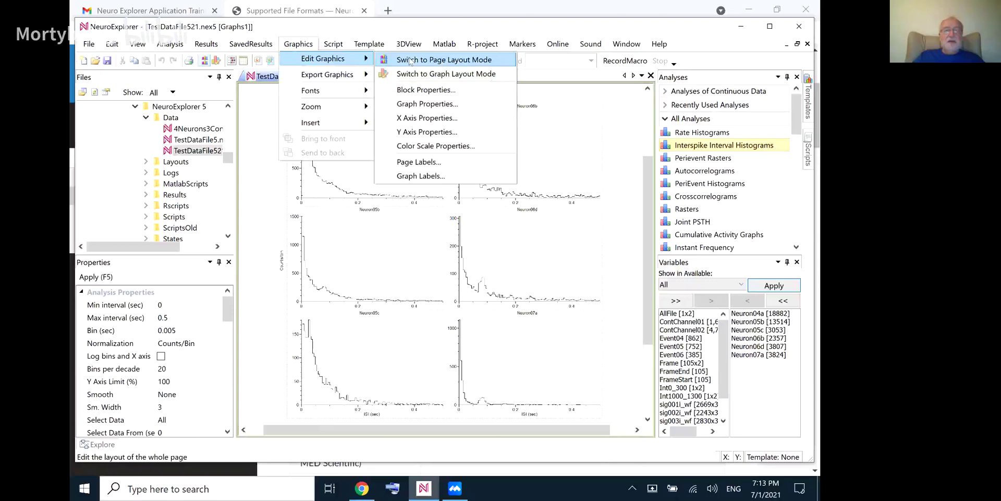
left_click(410, 103)
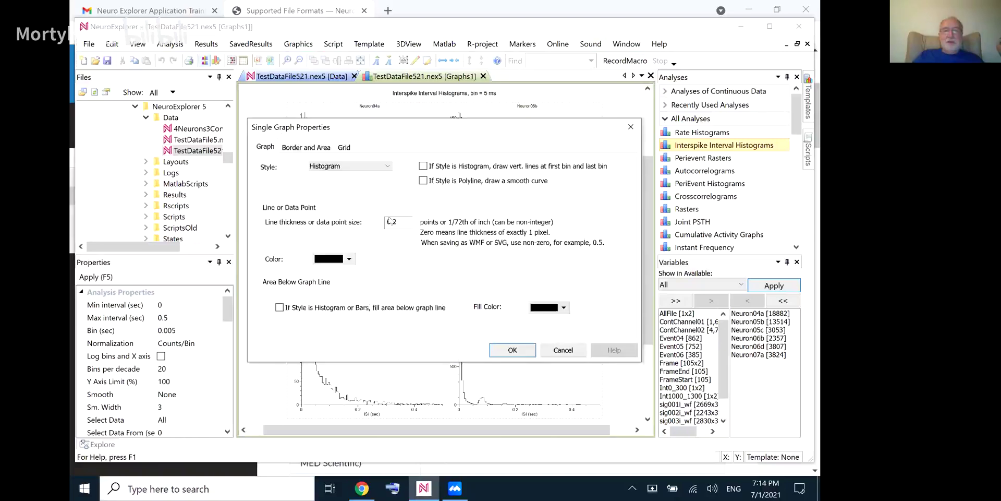
left_click(280, 308)
left_click(543, 311)
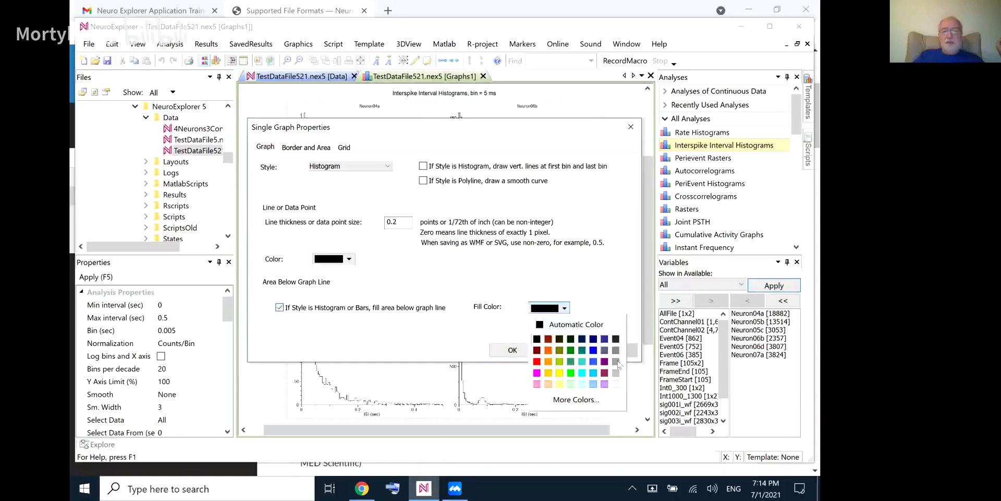
left_click(617, 359)
left_click(512, 350)
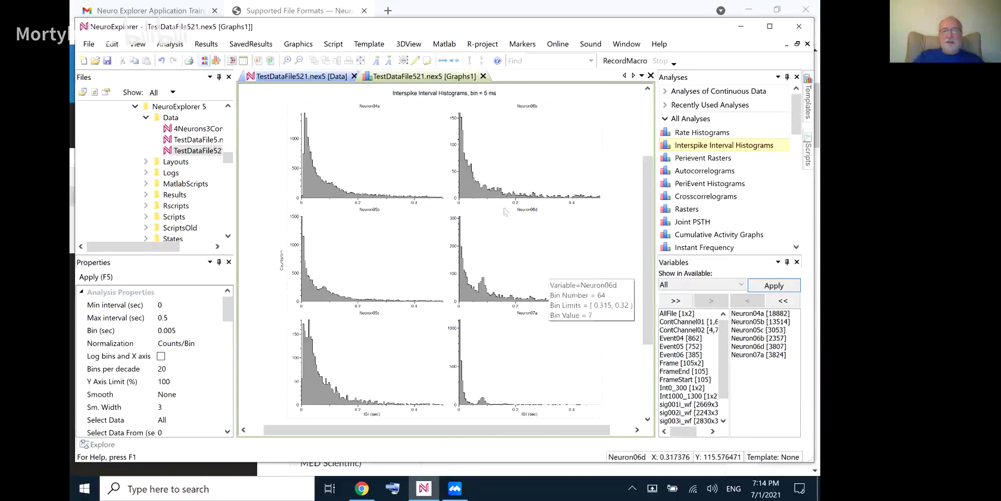
Enlarge the fonts of the histogram graphs and inspect individual bins of the neuron histograms.
mouse_move(500, 140)
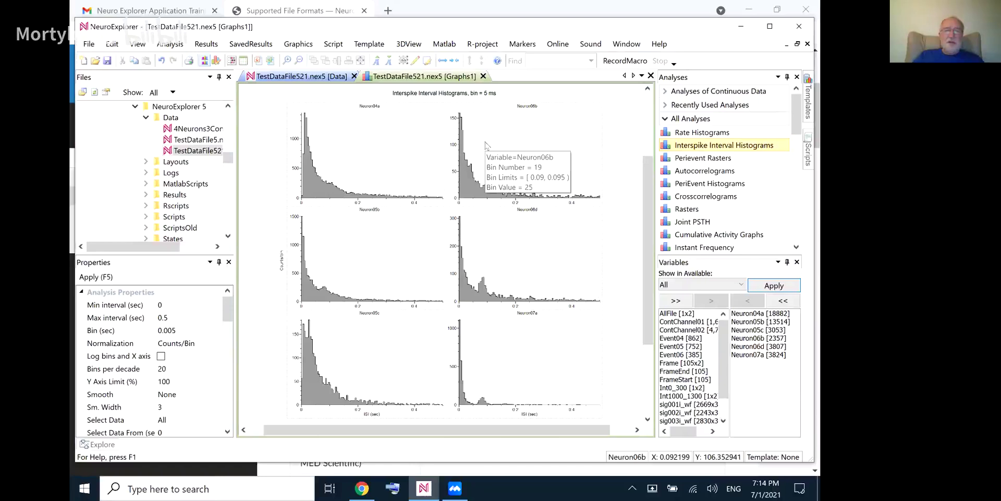
left_click(376, 61)
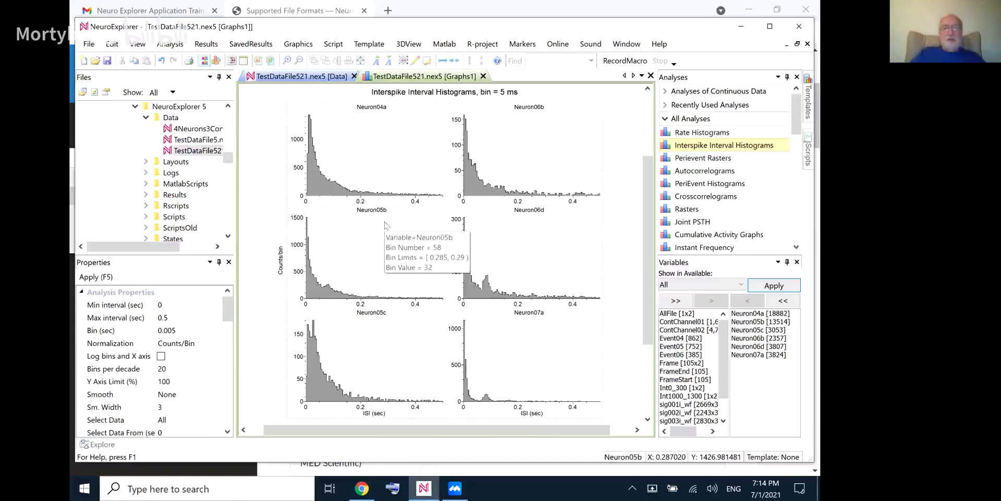
mouse_move(362, 260)
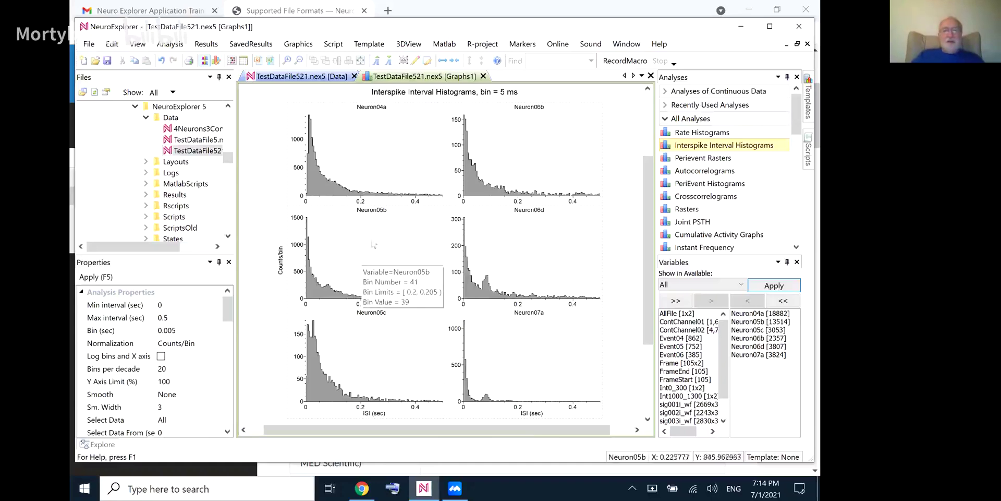
mouse_move(352, 188)
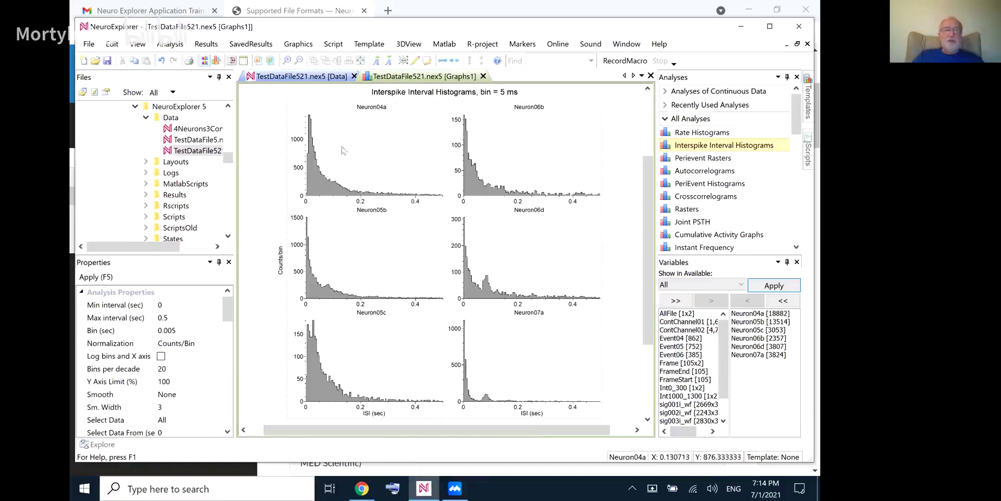
Send the histogram graphics to the PowerPoint file NeuroExplorerJournal.ppt as a metafile, with data path, analysis parameters and date text boxes.
left_click(207, 46)
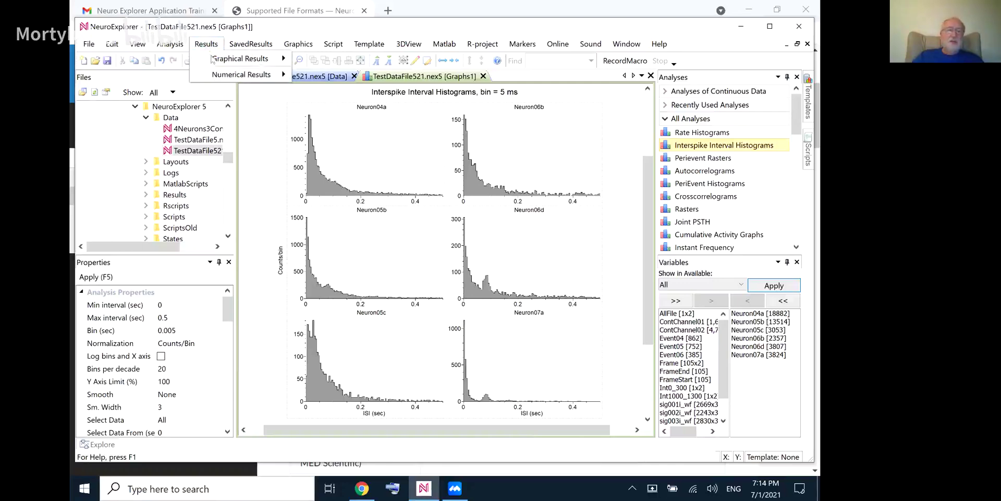
mouse_move(212, 59)
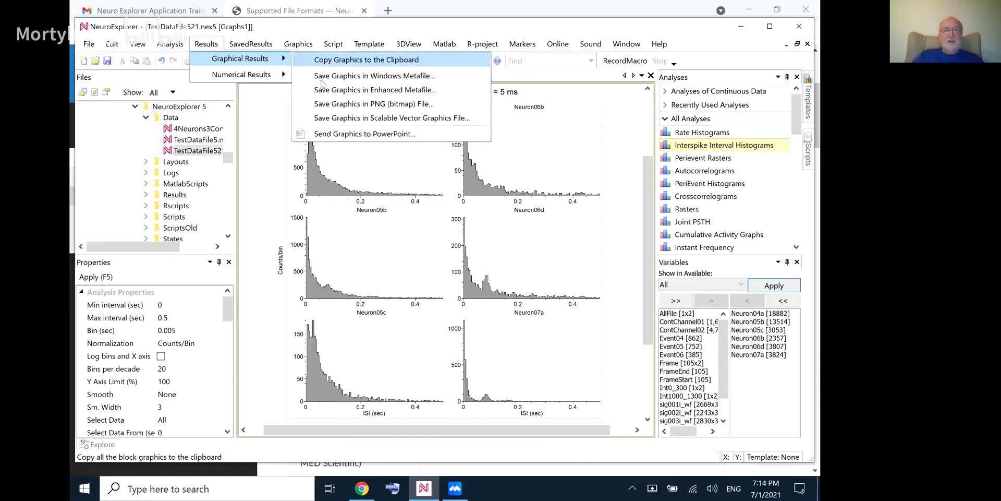
key("Down")
key("Down")
key("Down")
key("Down")
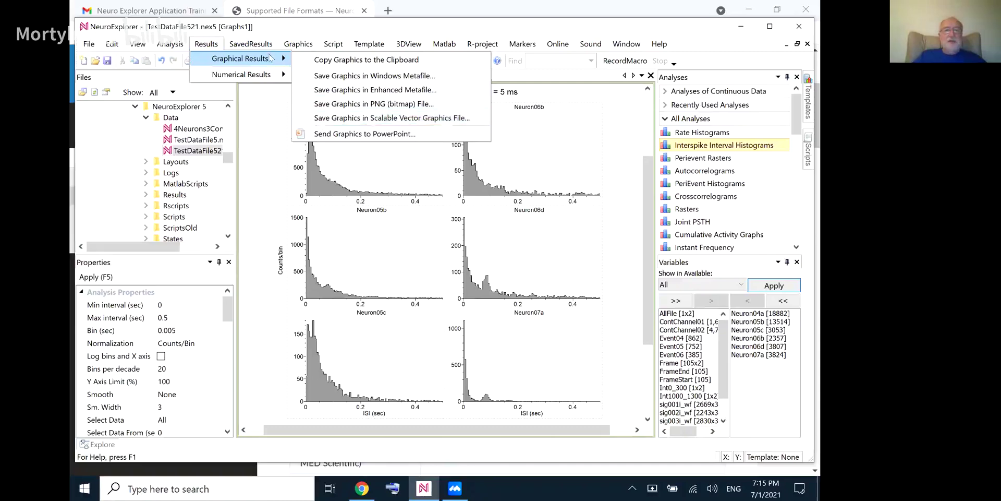
left_click(332, 134)
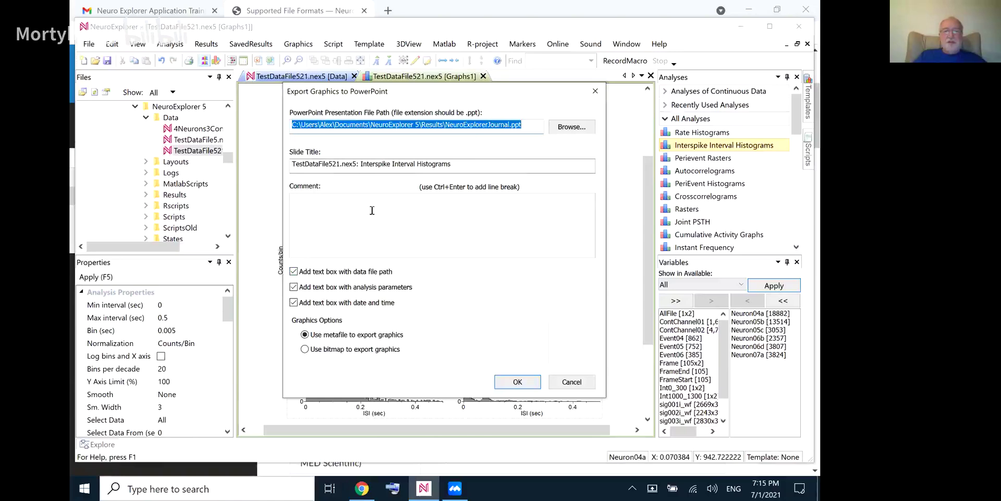
left_click(515, 381)
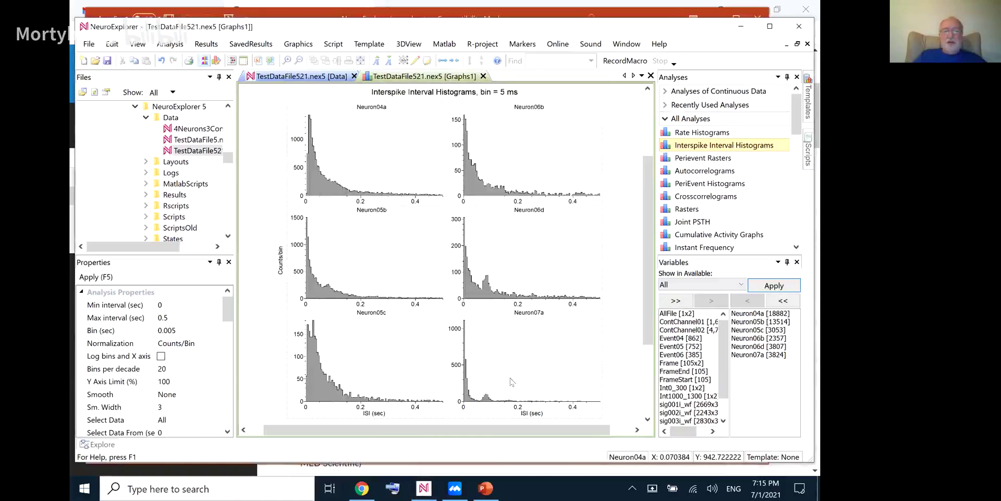
Switch to PowerPoint, review the exported histogram slide in NeuroExplorerJournal.ppt, and minimize the presentation.
left_click(489, 493)
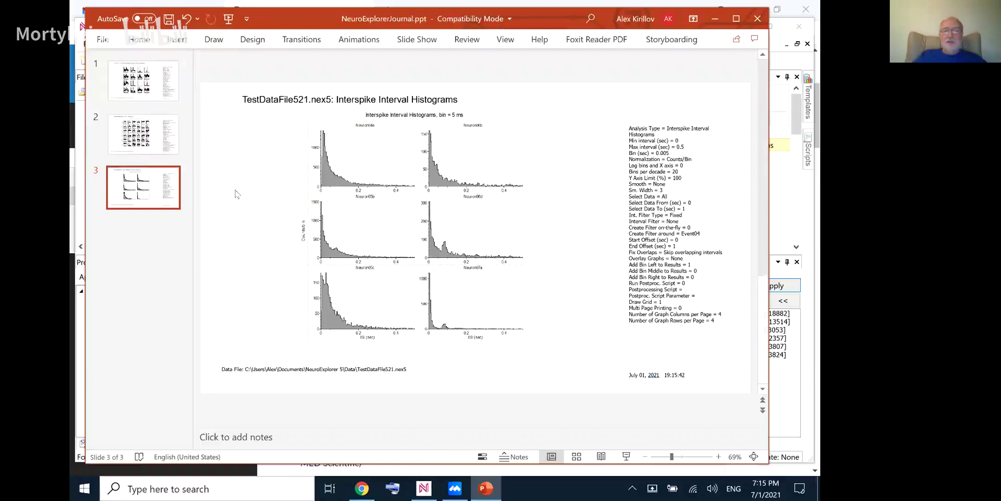
key("Home")
key("End")
left_click(714, 20)
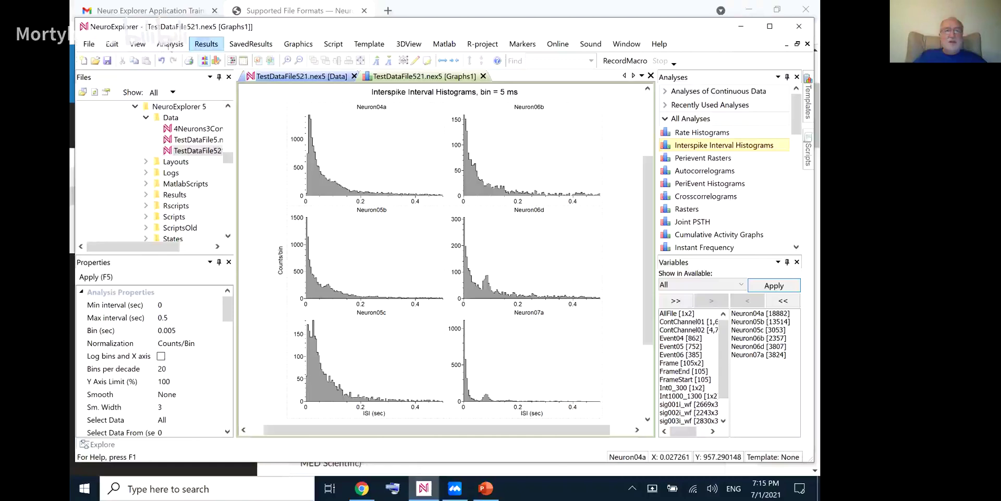
Review the export options for the numerical results, including clipboard, CSV, text, Excel and Matlab.
left_click(206, 46)
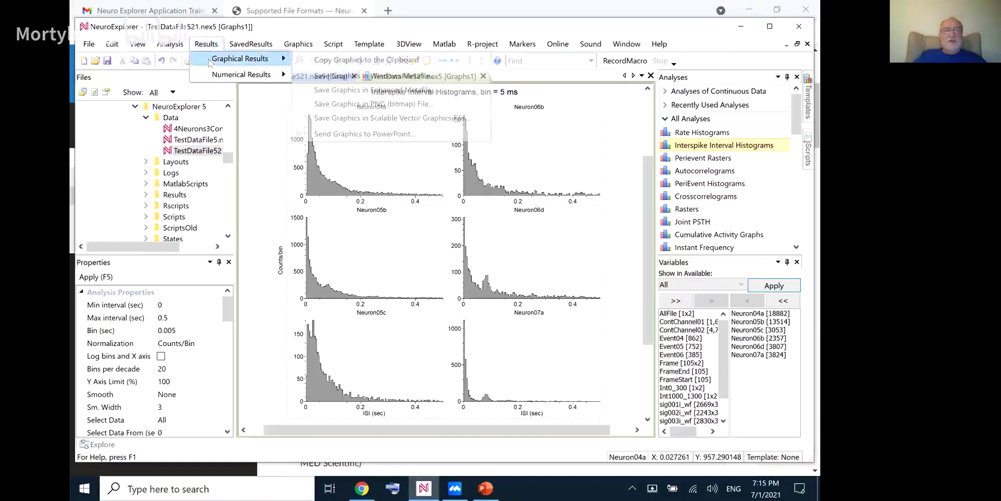
mouse_move(241, 74)
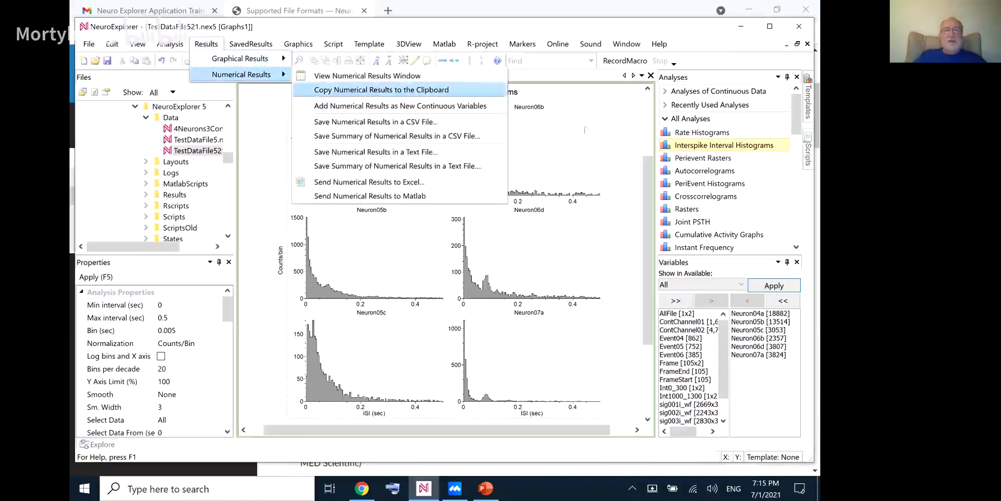
left_click(593, 93)
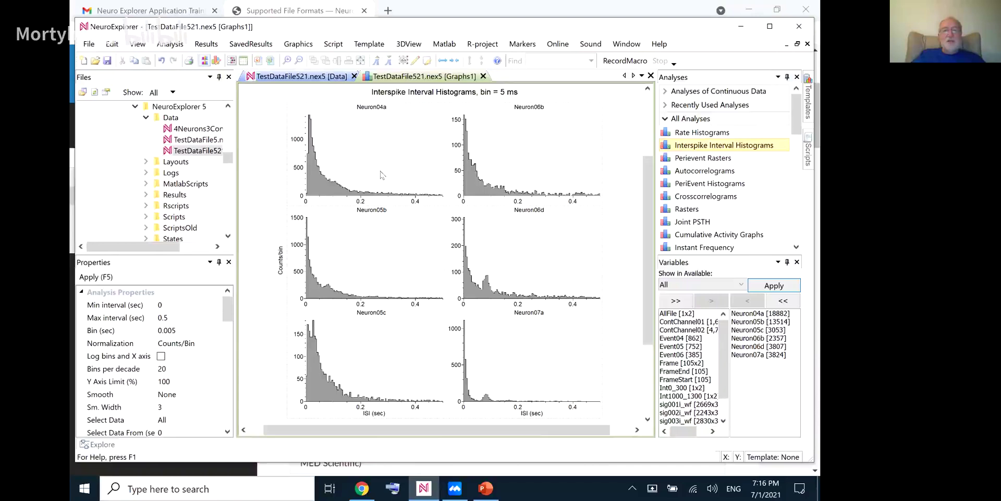
Rerun Interspike Interval Histograms with Log10 bins and axes, minimum interval 0.0001 and maximum interval 15 seconds, and close the graphs after viewing them.
double_click(686, 148)
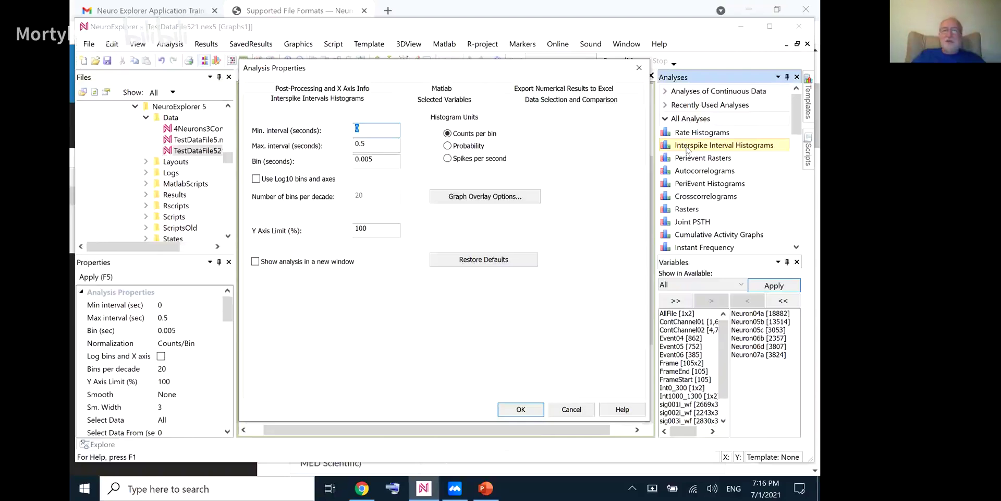
left_click(570, 409)
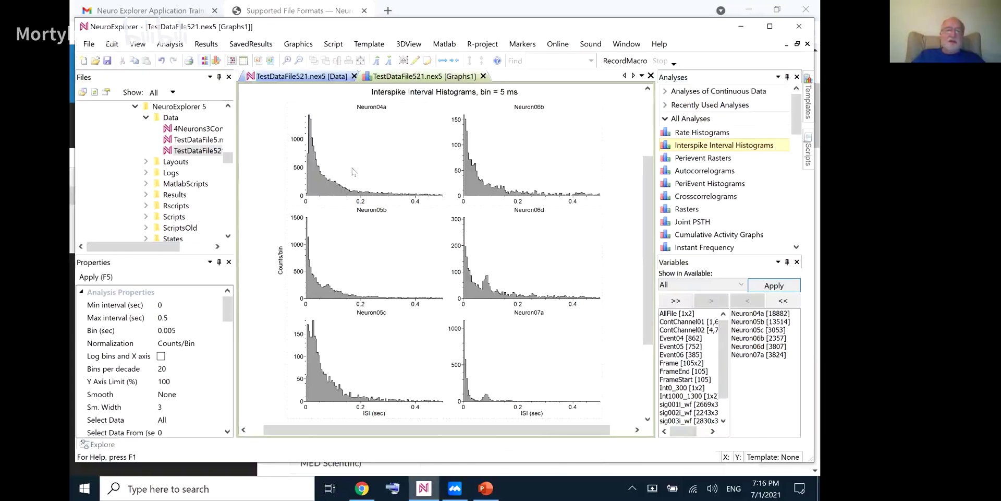
double_click(353, 171)
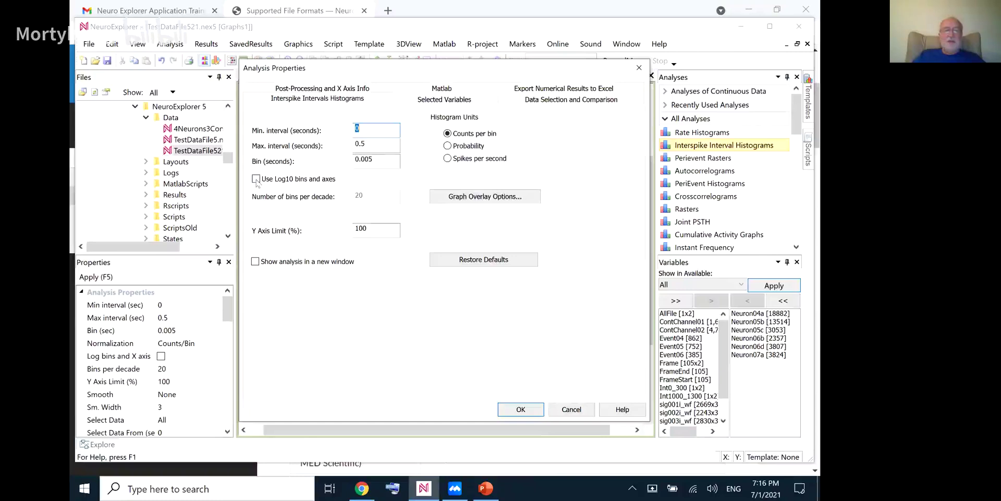
left_click(256, 179)
type(".0001")
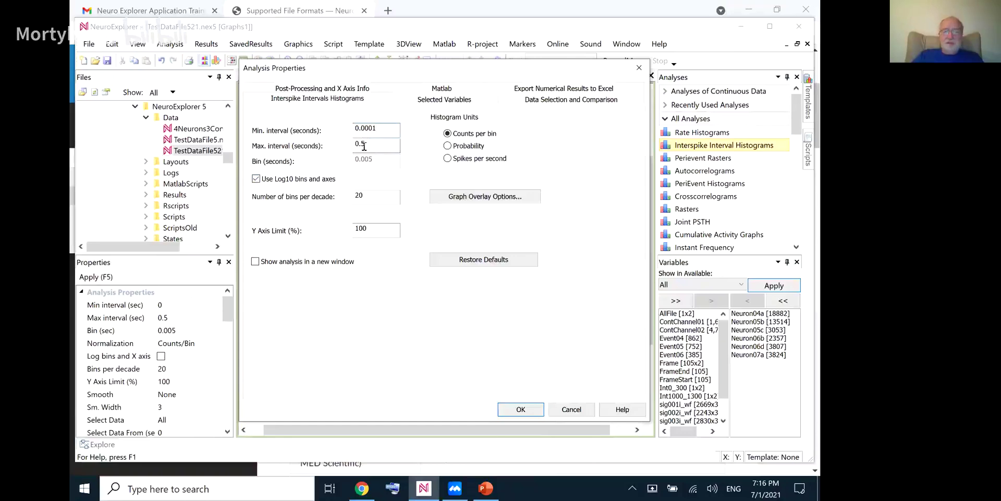
key("BackSpace")
type("15")
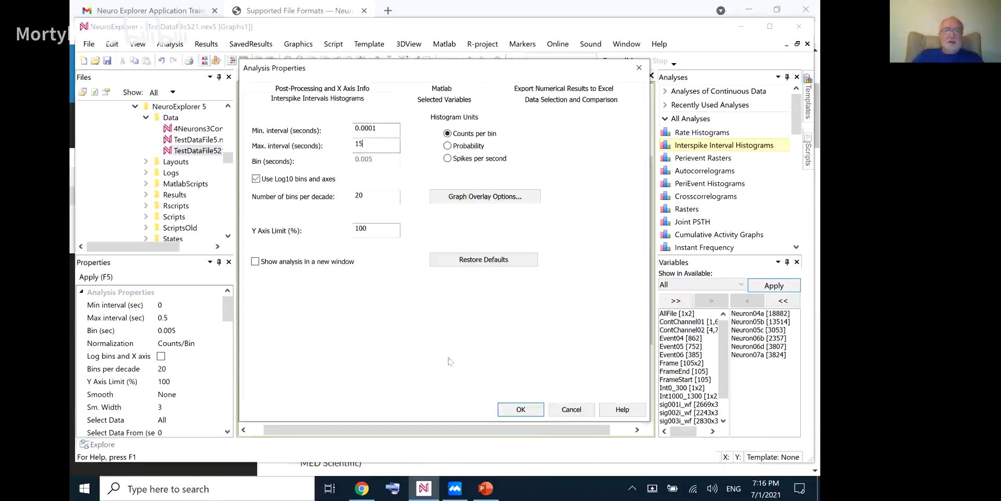
left_click(513, 409)
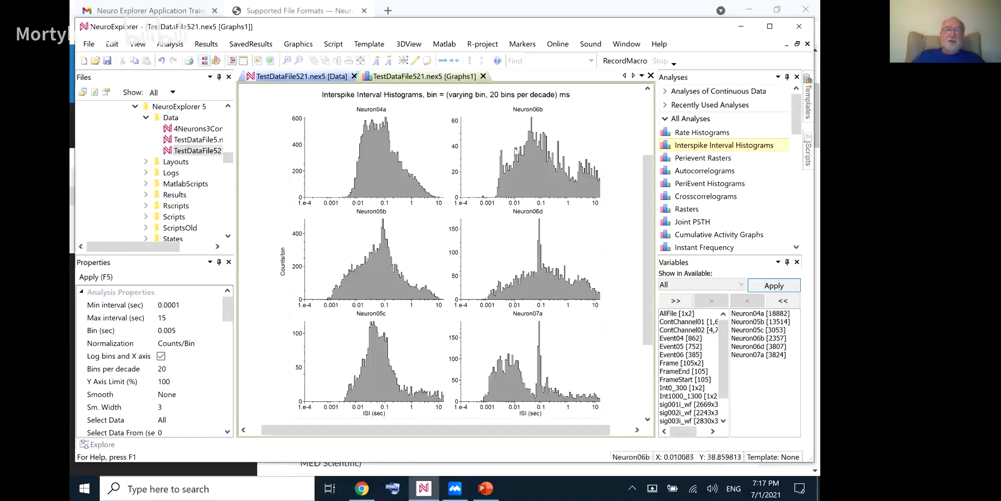
left_click(484, 77)
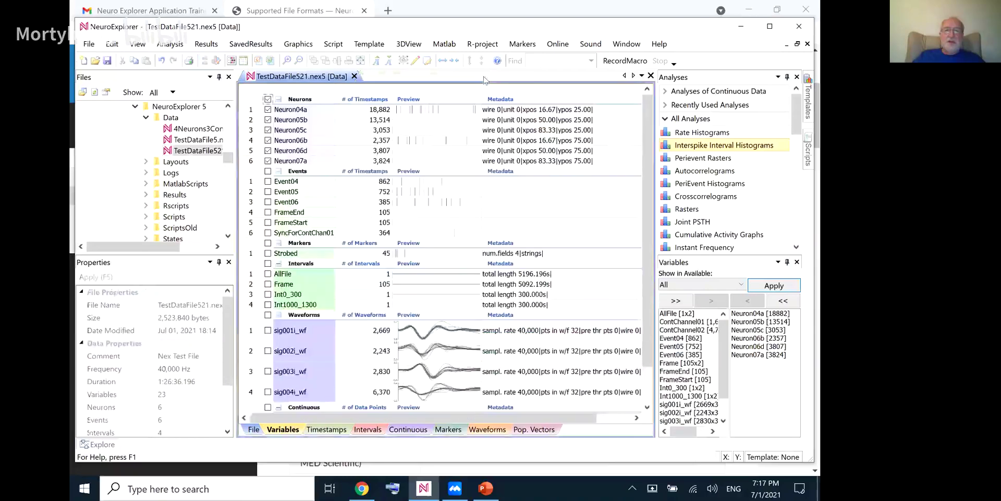
Open 4Neurons3Cont.nex and run Interspike Interval Histograms on it with the same Log10 bin parameters.
double_click(677, 146)
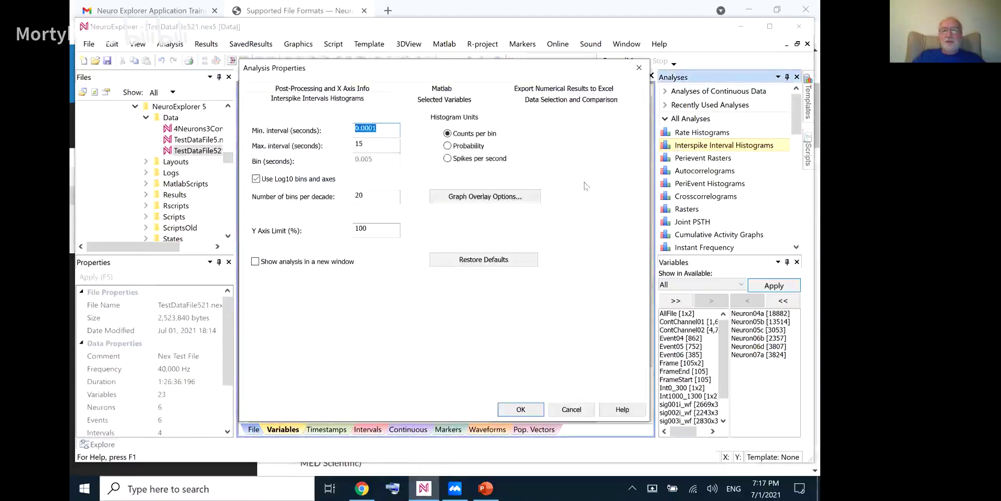
left_click(521, 409)
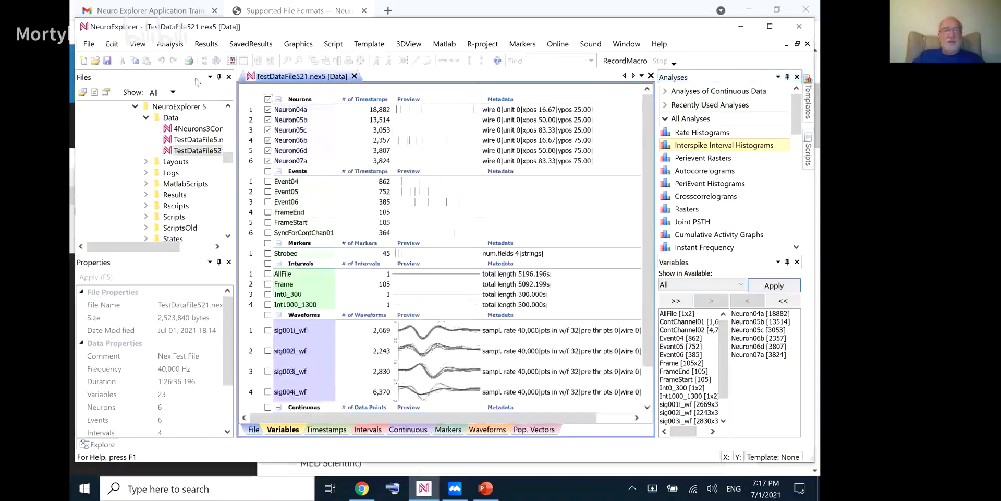
double_click(185, 129)
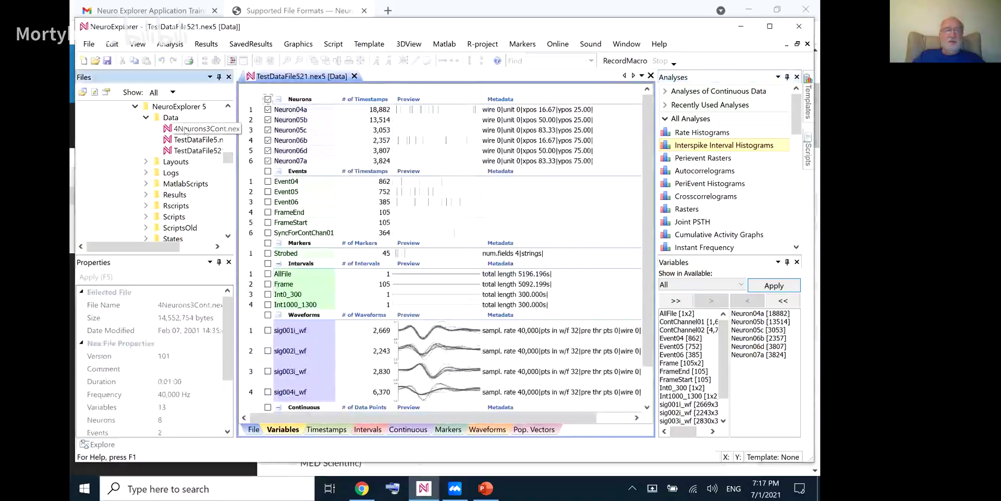
double_click(724, 145)
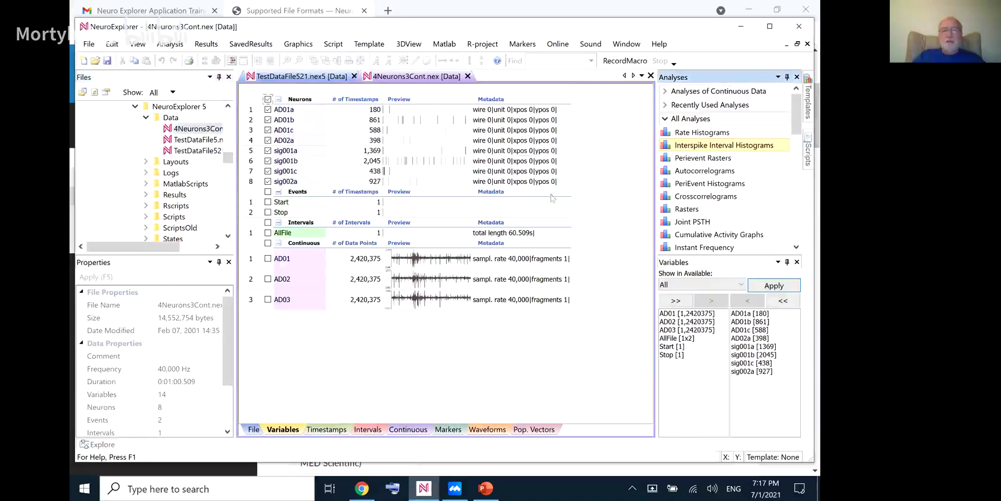
left_click(512, 410)
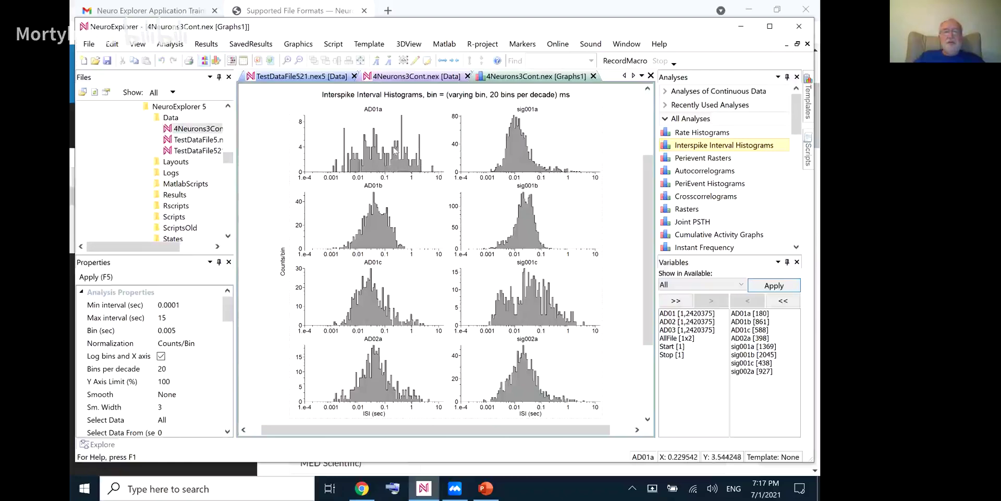
Save only the analysis parameters as a new template named ISI_LogScale, and close the 4Neurons3Cont.nex graphs and data.
left_click(371, 46)
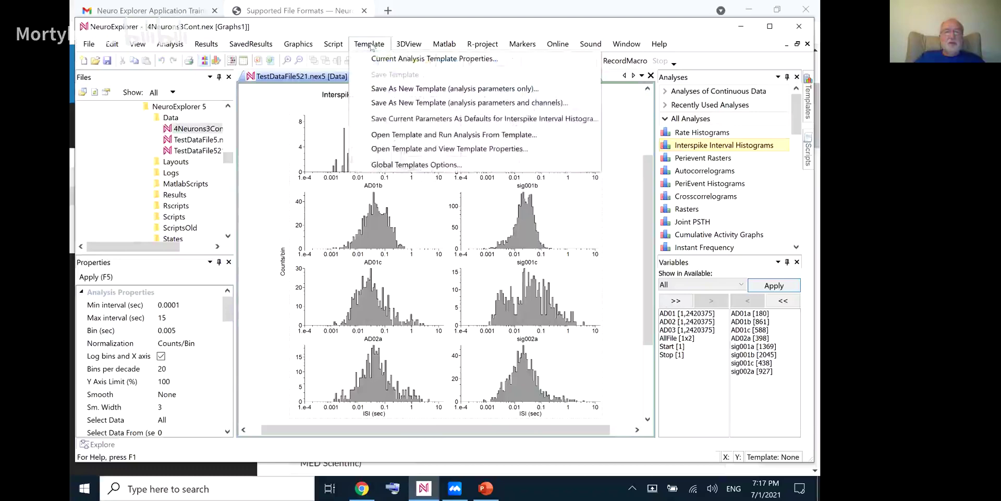
left_click(379, 90)
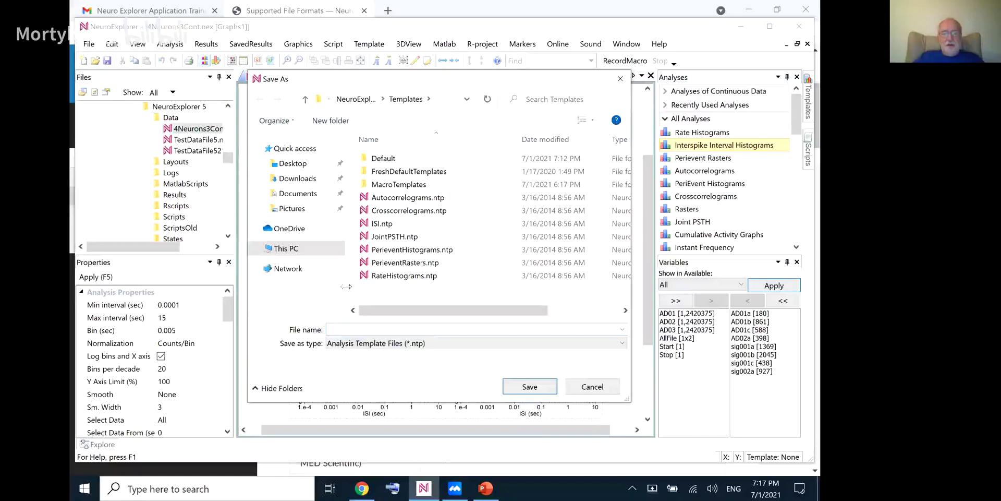
type("ISI")
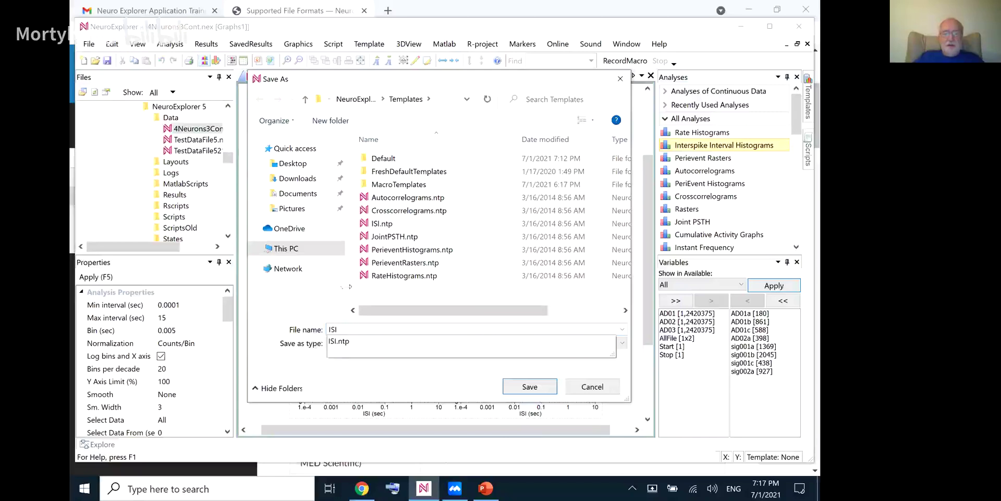
type("_Log")
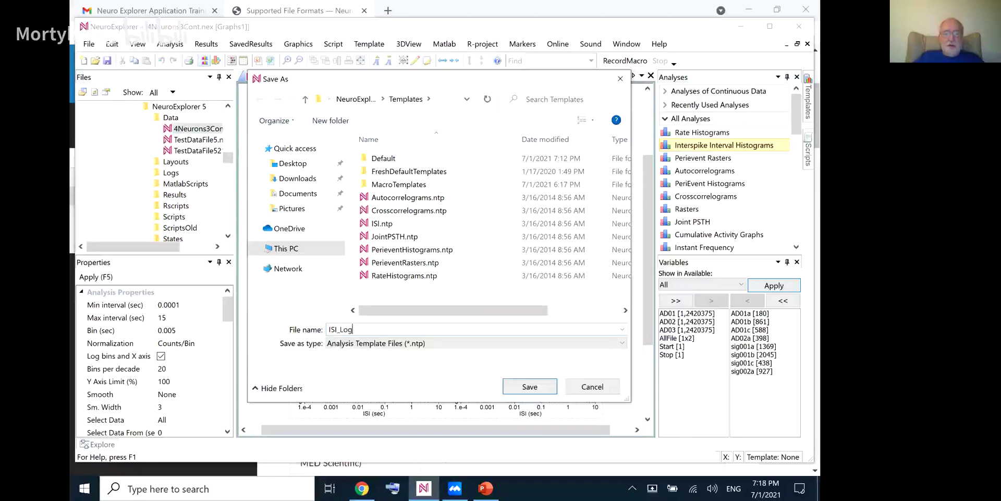
type("Scale")
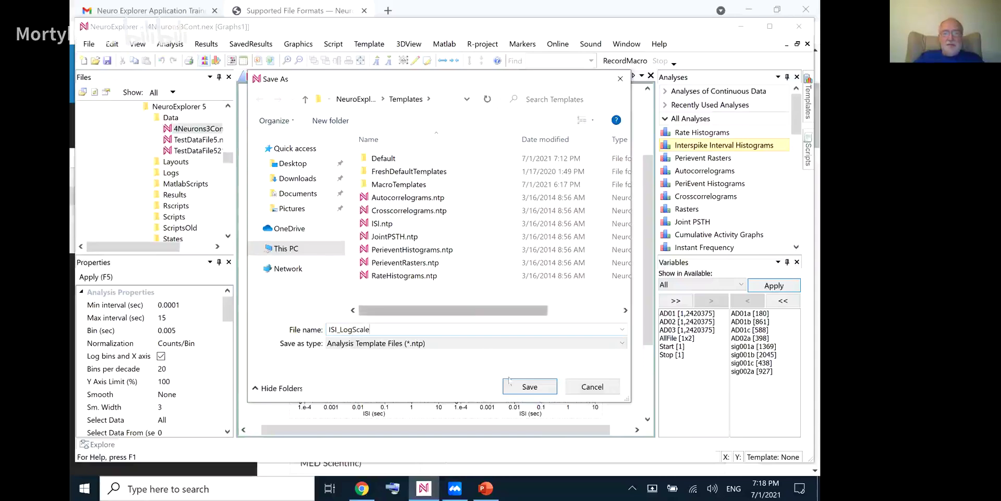
left_click(544, 389)
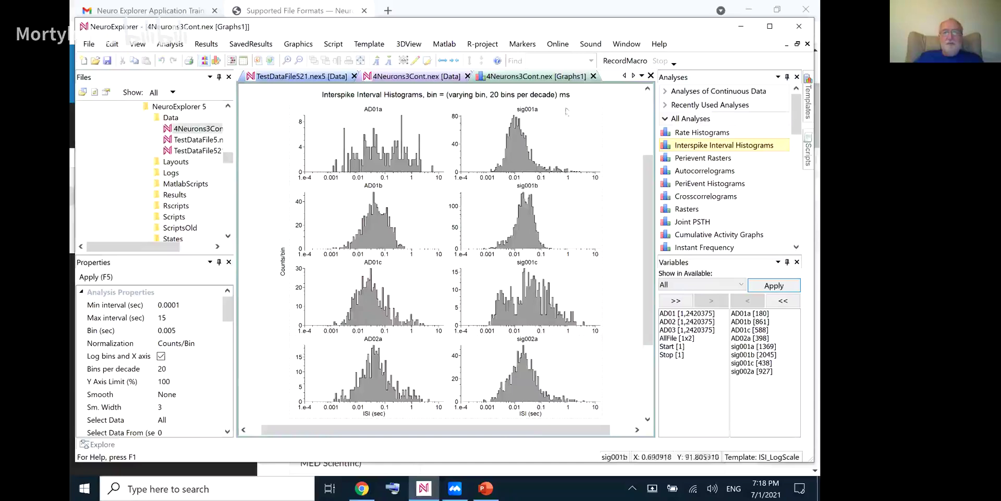
left_click(593, 77)
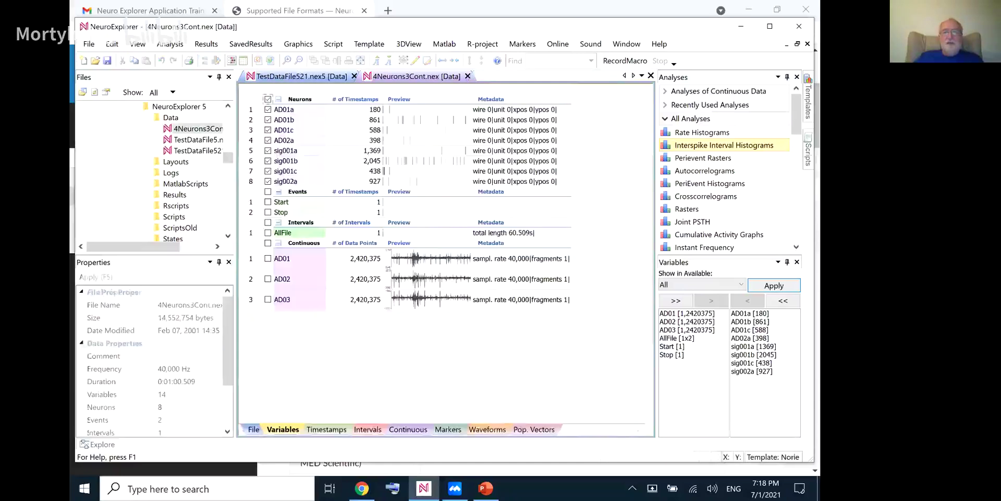
left_click(468, 77)
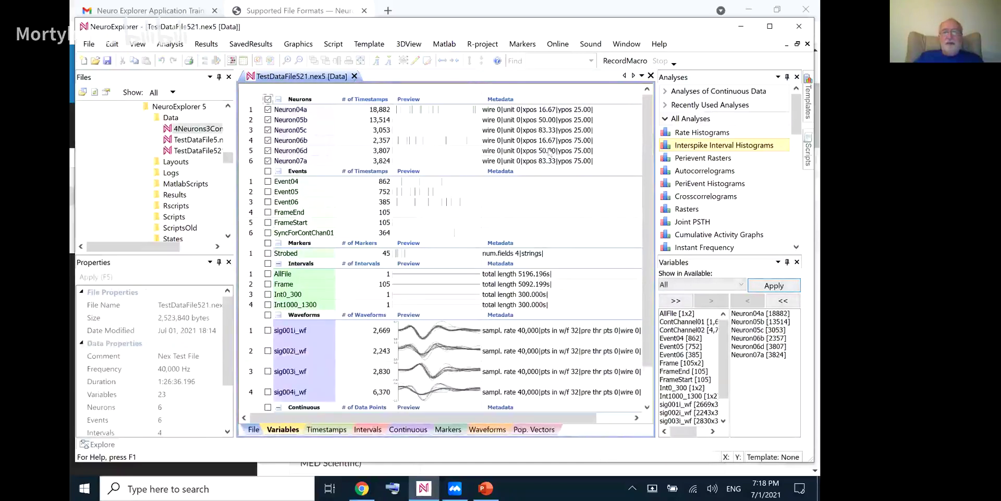
Restore the default Interspike Interval Histograms parameters and run the analysis on TestDataFile521.nex5.
double_click(687, 146)
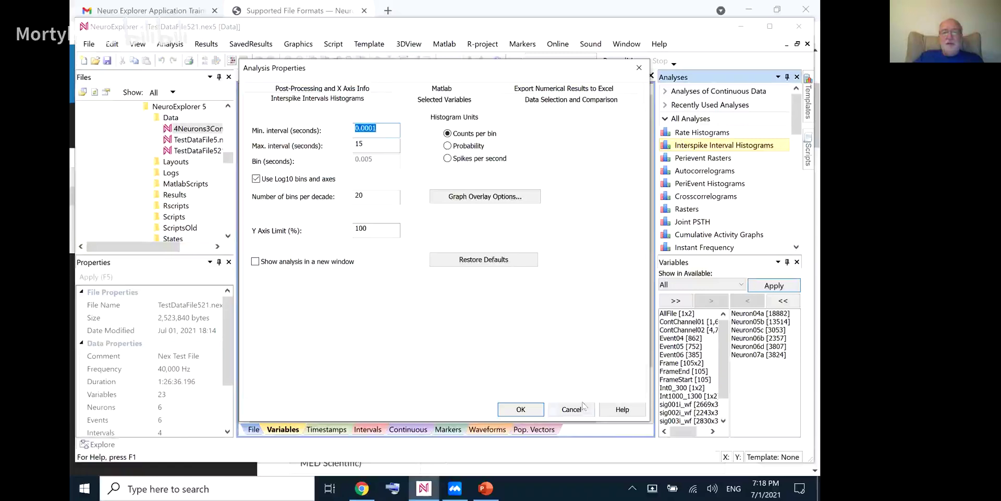
left_click(494, 260)
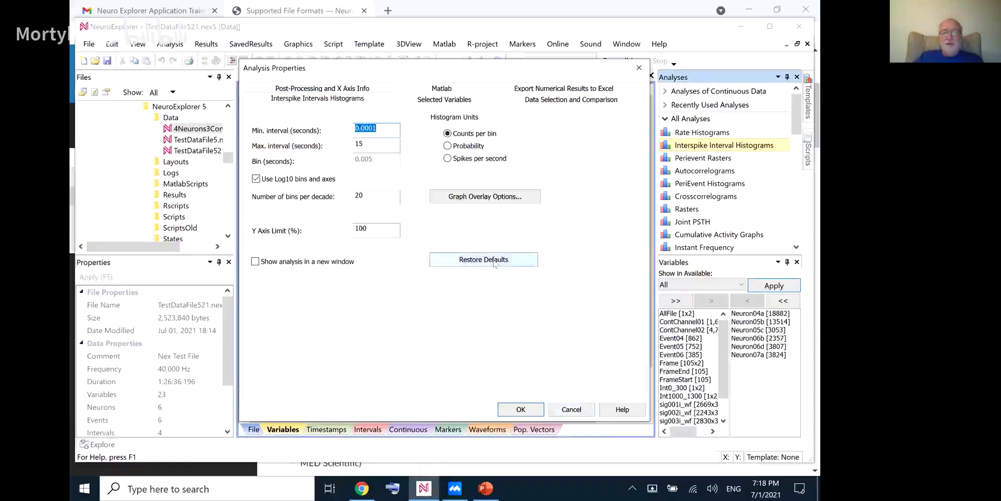
left_click(496, 293)
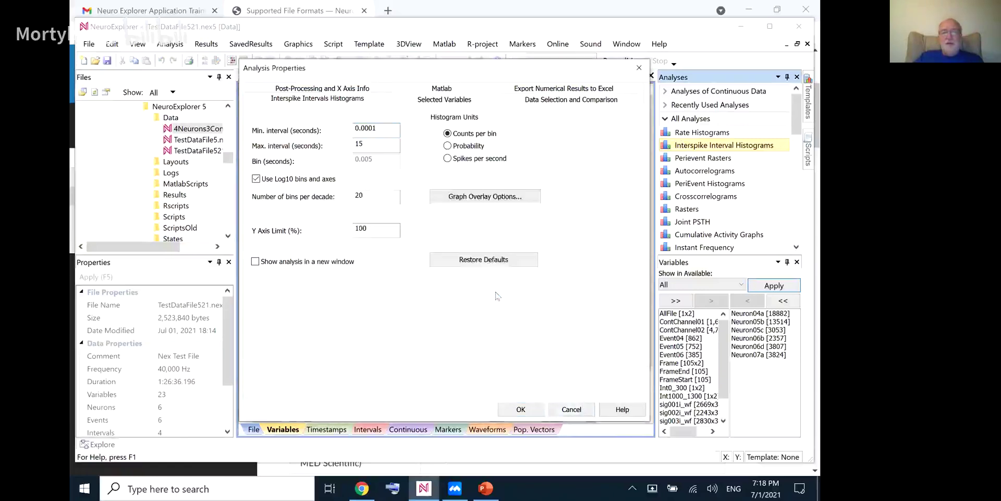
left_click(542, 289)
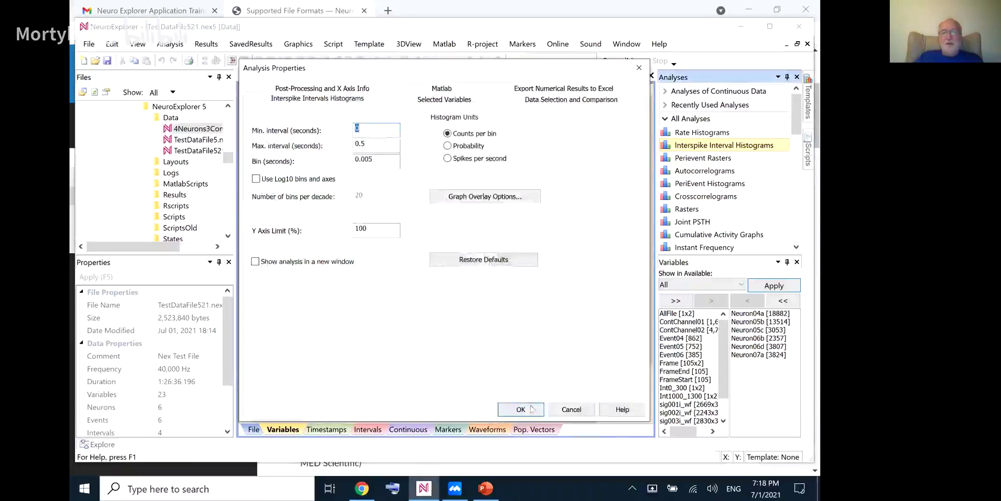
left_click(531, 409)
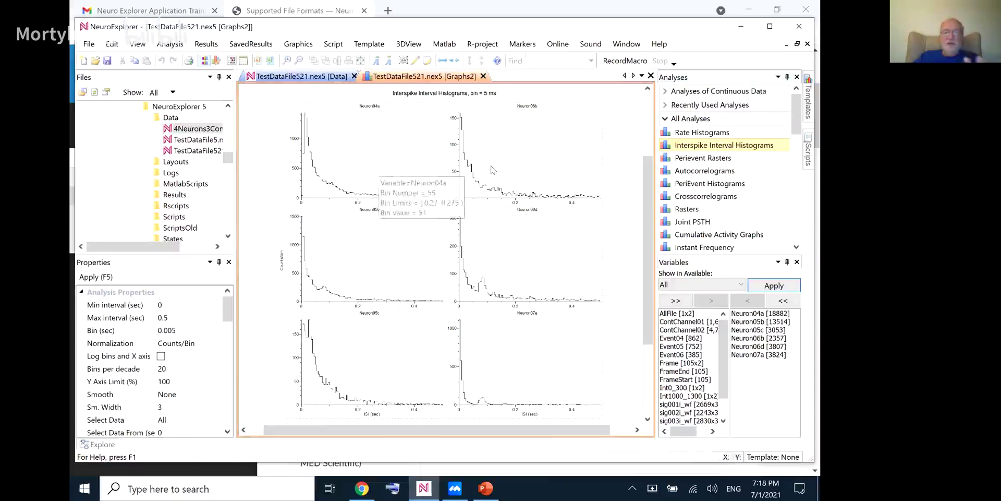
mouse_move(492, 169)
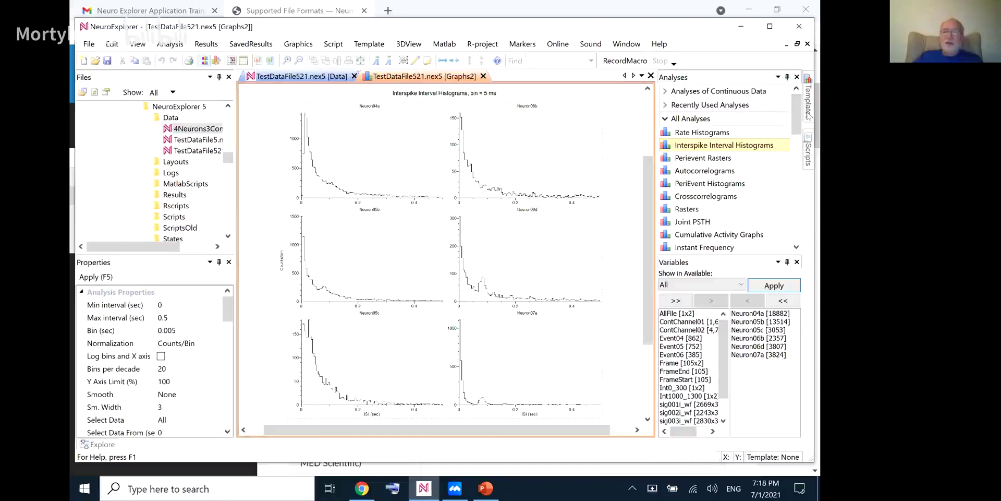
Run the saved ISI_LogScale.ntp template on TestDataFile521.nex5.
mouse_move(809, 116)
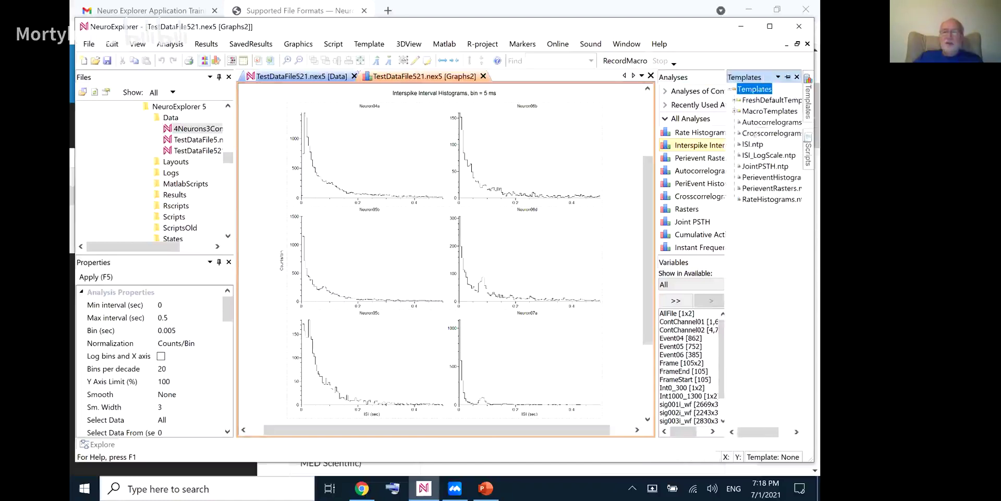
left_click(753, 156)
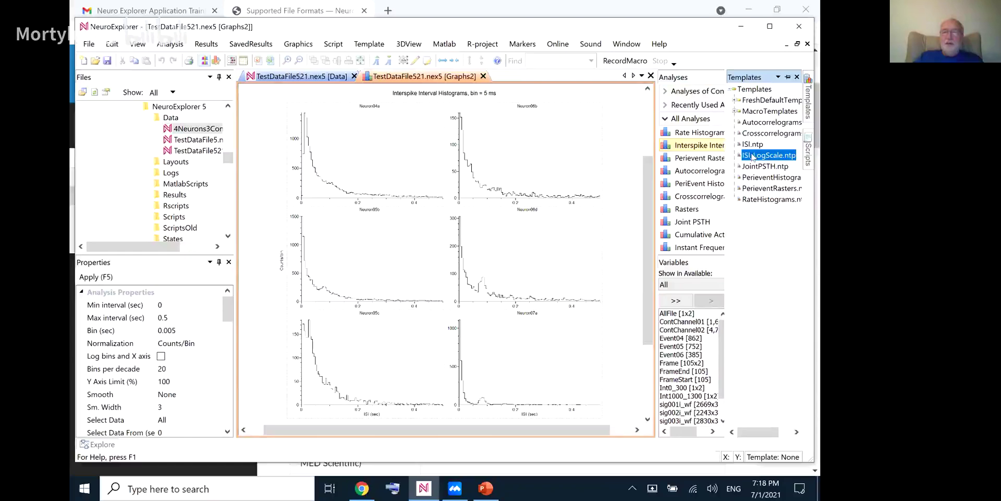
double_click(753, 156)
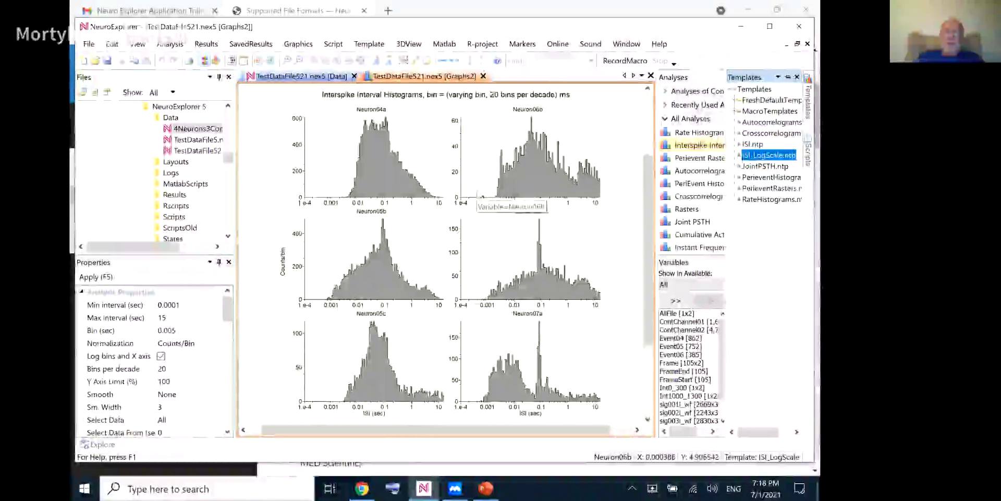
Review the parameter list of the current analysis template, and close the histogram graphs.
left_click(370, 46)
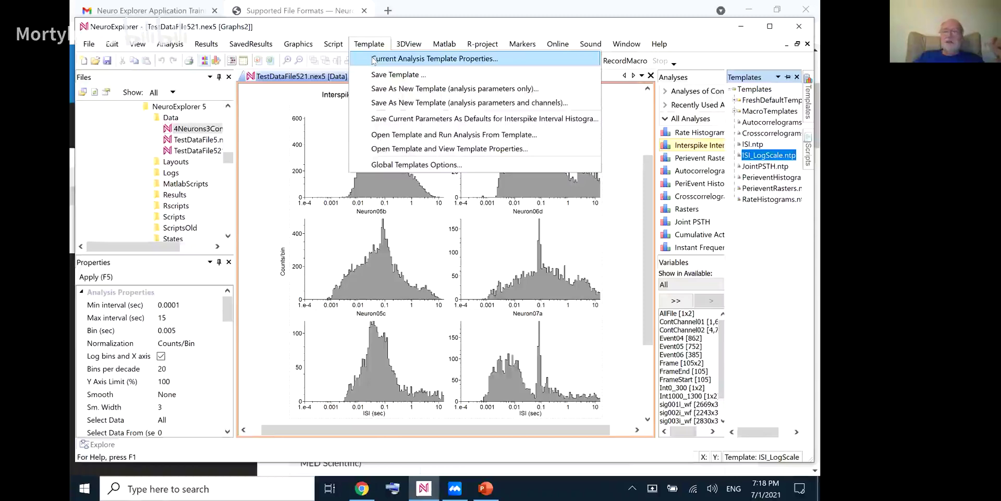
left_click(373, 59)
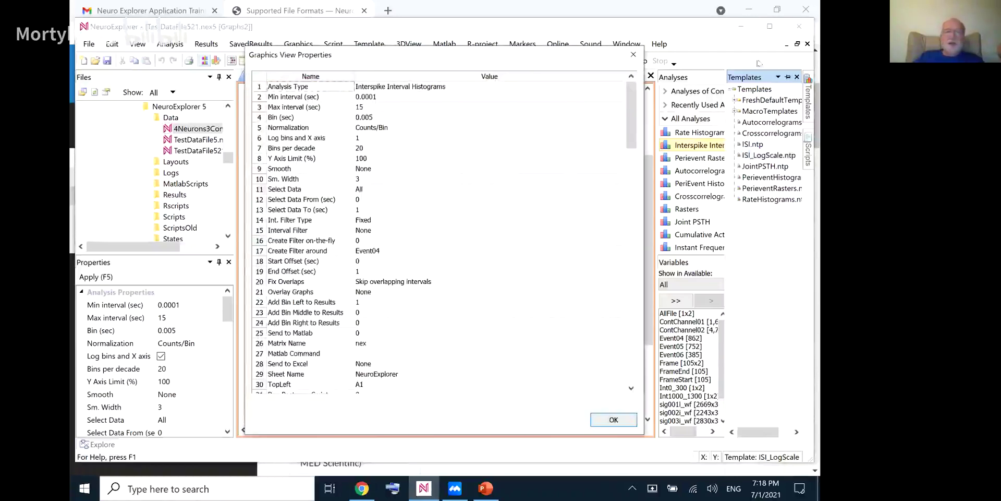
left_click_drag(632, 120, 632, 84)
left_click(634, 55)
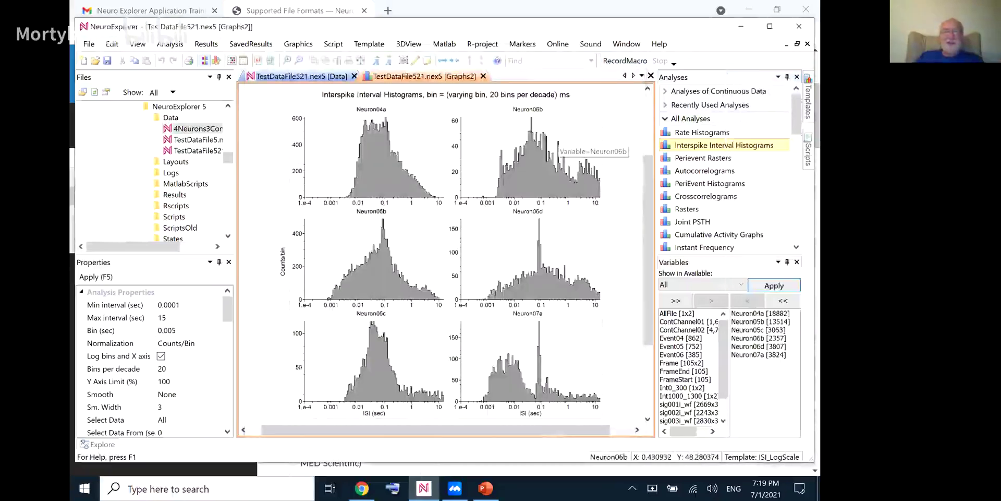
left_click(483, 76)
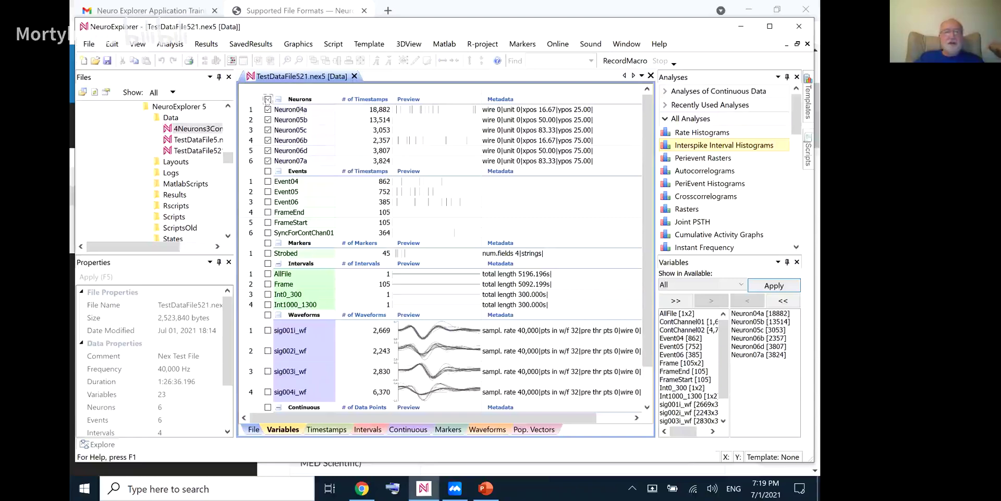
Deselect and reselect all neurons, add all events to the selection, and run Interspike Interval Histograms with the default parameters.
left_click(267, 99)
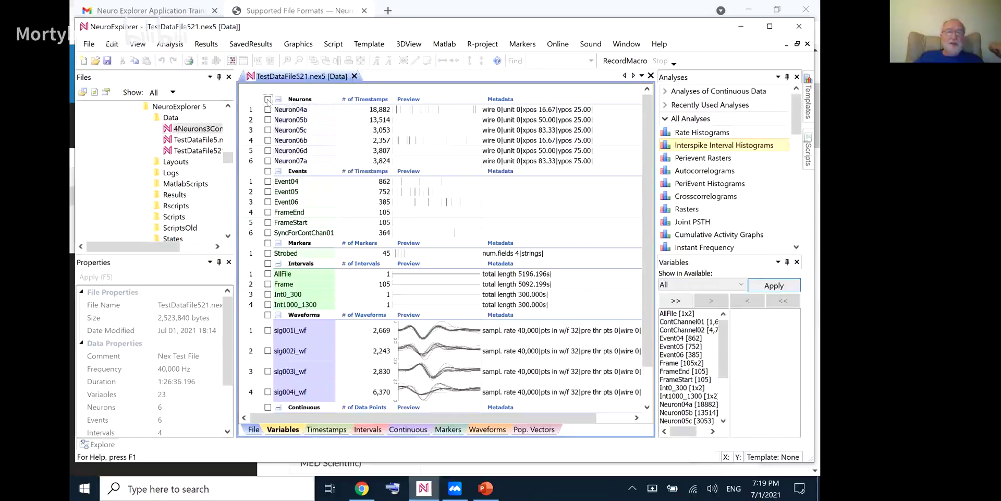
left_click(268, 100)
left_click(268, 99)
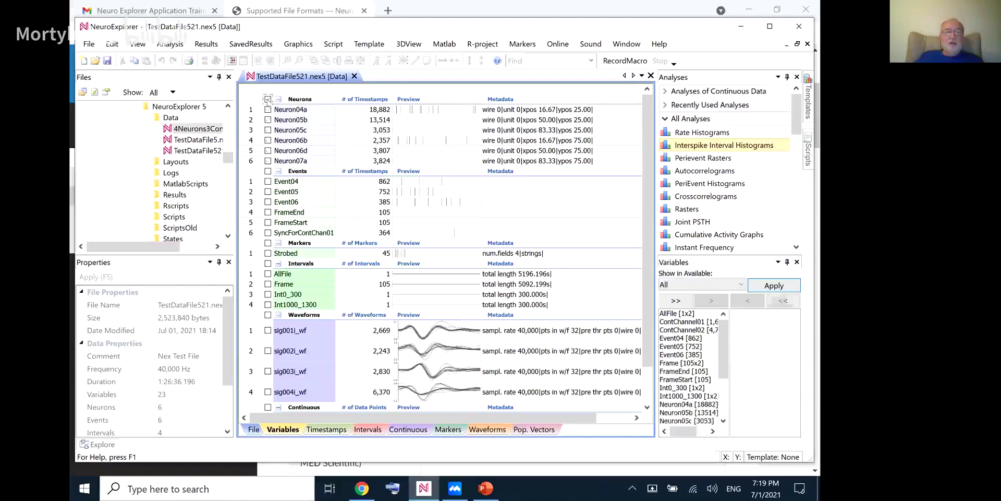
left_click(268, 99)
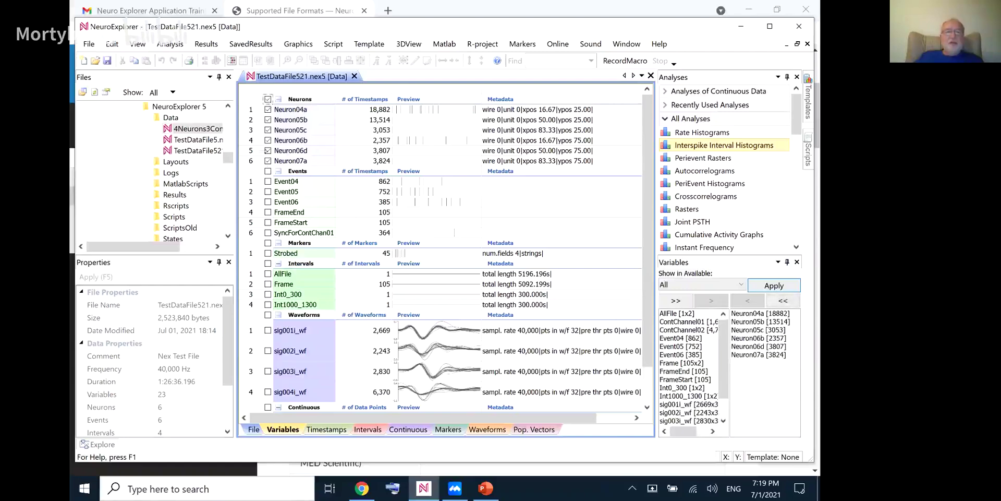
left_click(268, 171)
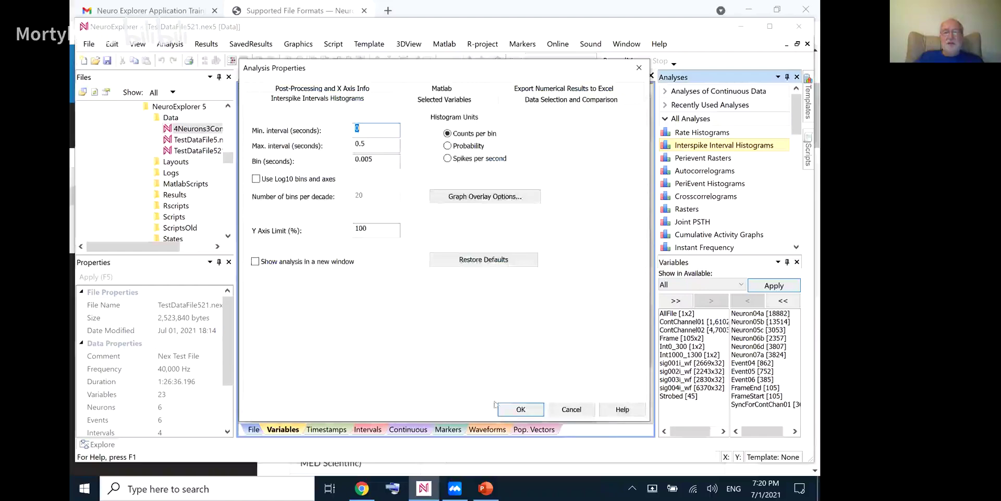
left_click(516, 408)
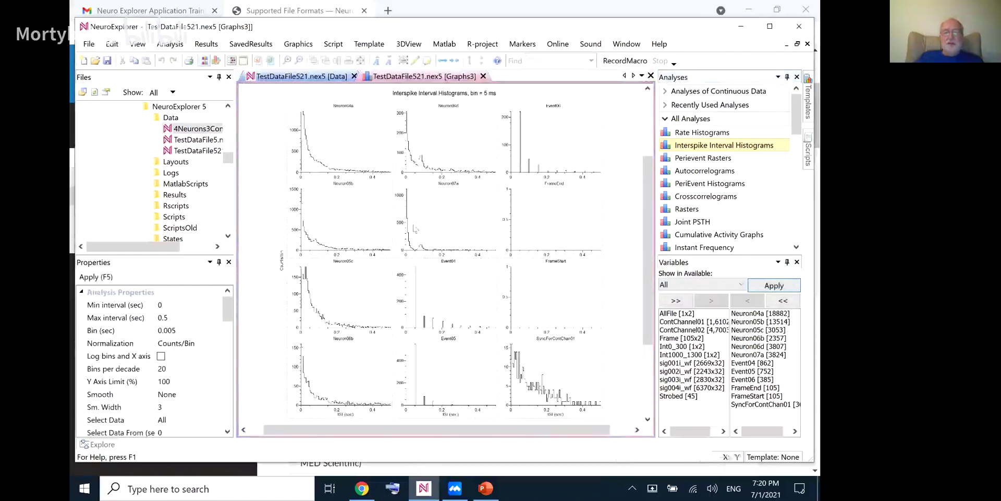
mouse_move(339, 172)
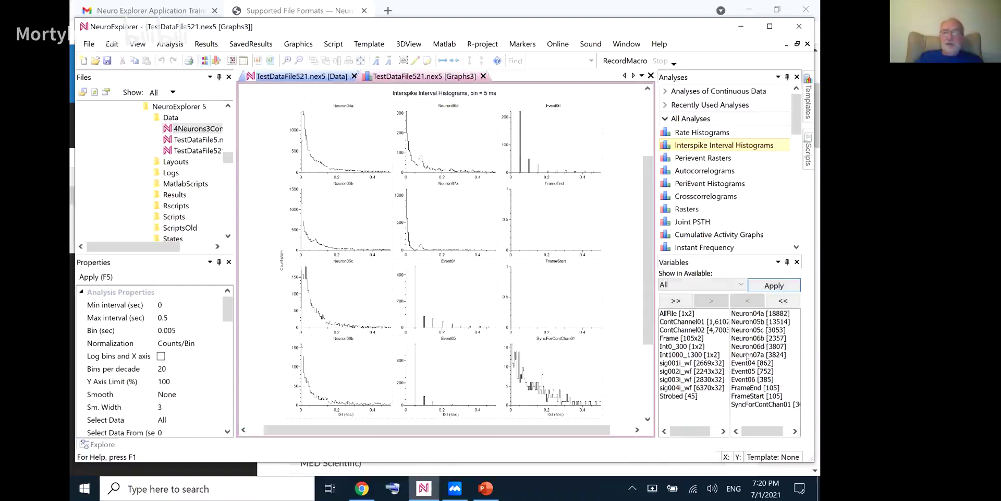
Remove all events and Neuron05c through Neuron07a from the selected variables, and rerun the interspike interval histograms for Neuron04a and Neuron05b.
left_click_drag(742, 366, 747, 413)
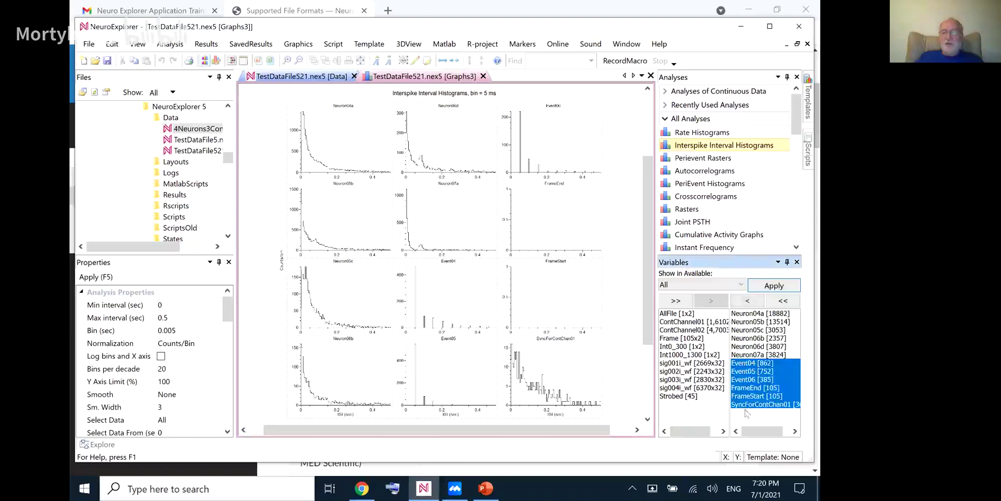
left_click(746, 303)
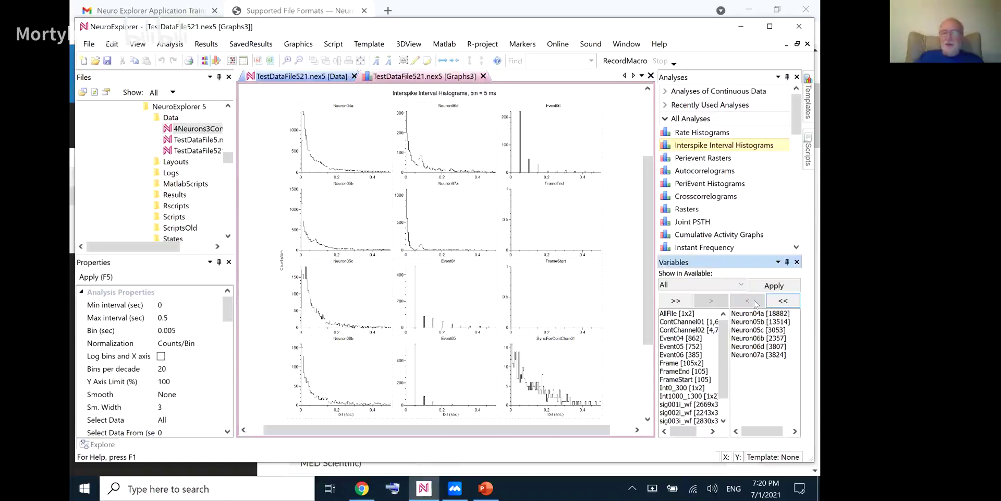
left_click(748, 331)
left_click(748, 355, "shift")
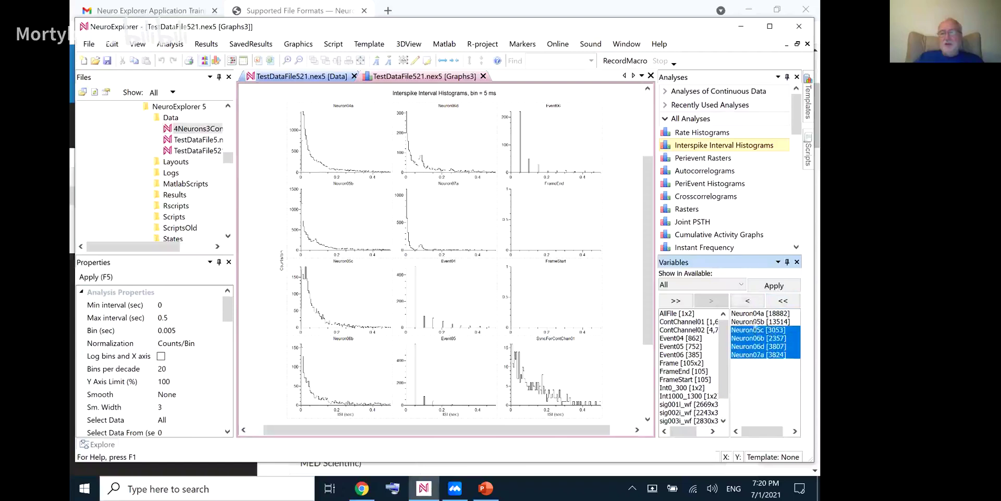
left_click(750, 302)
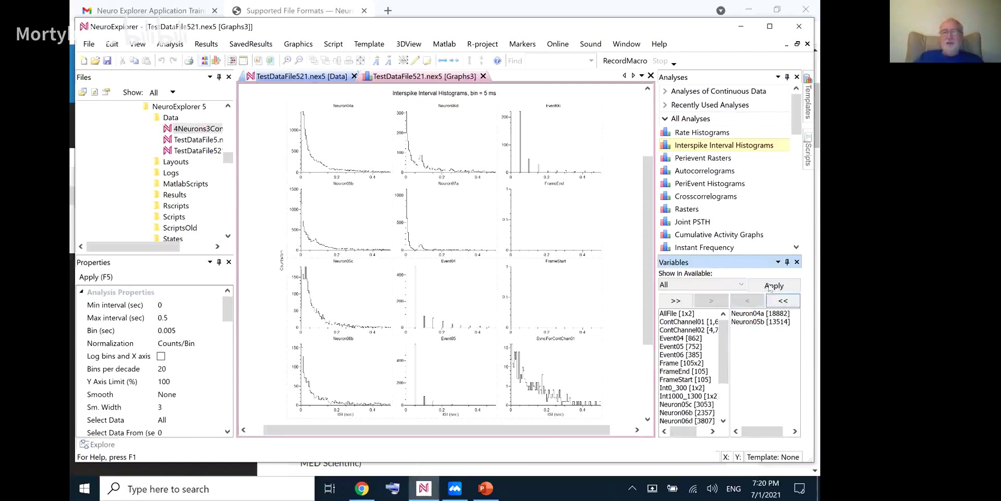
left_click(771, 285)
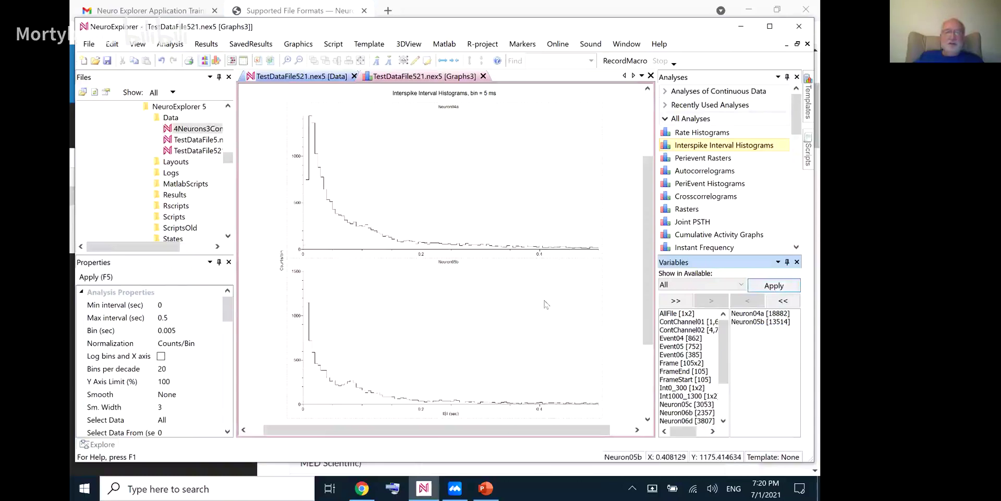
Add Event04, Event05 and Event06 to the selected variables and update the interspike interval histograms.
mouse_move(545, 304)
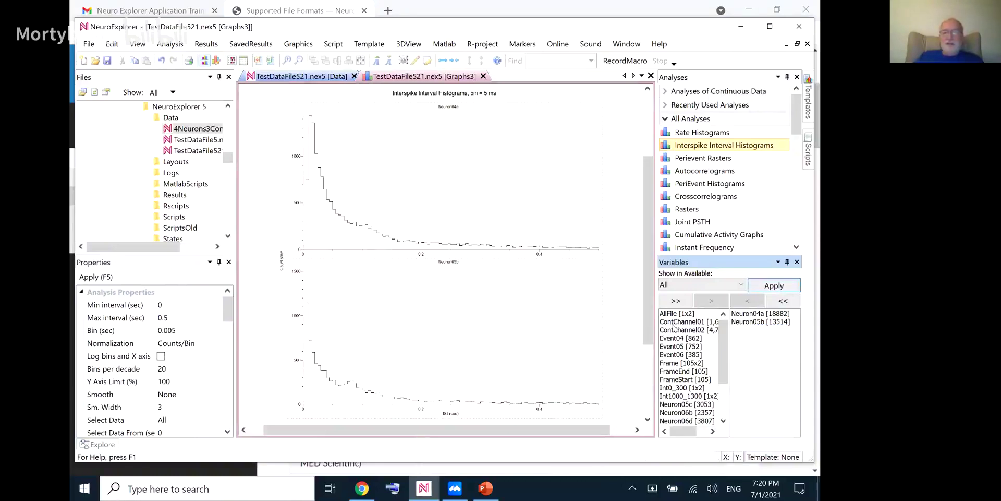
left_click_drag(675, 338, 675, 355)
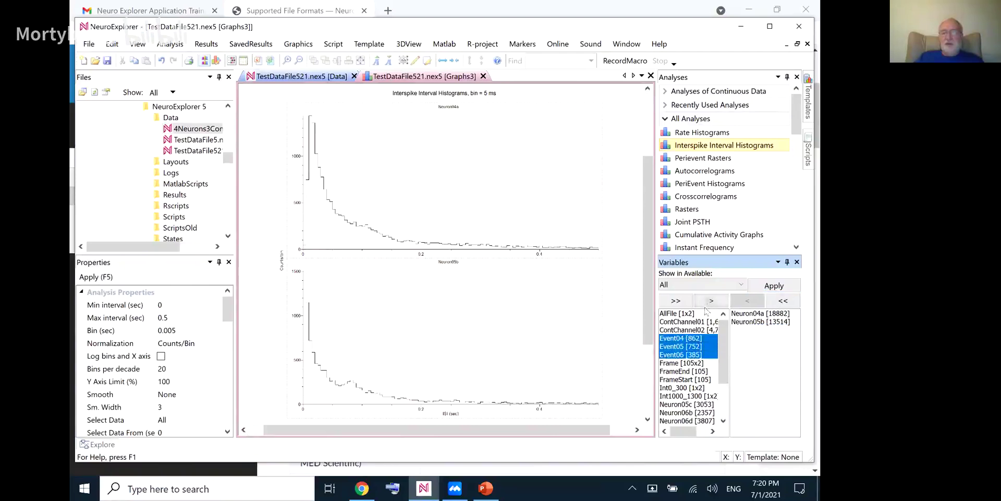
left_click(711, 300)
left_click(774, 286)
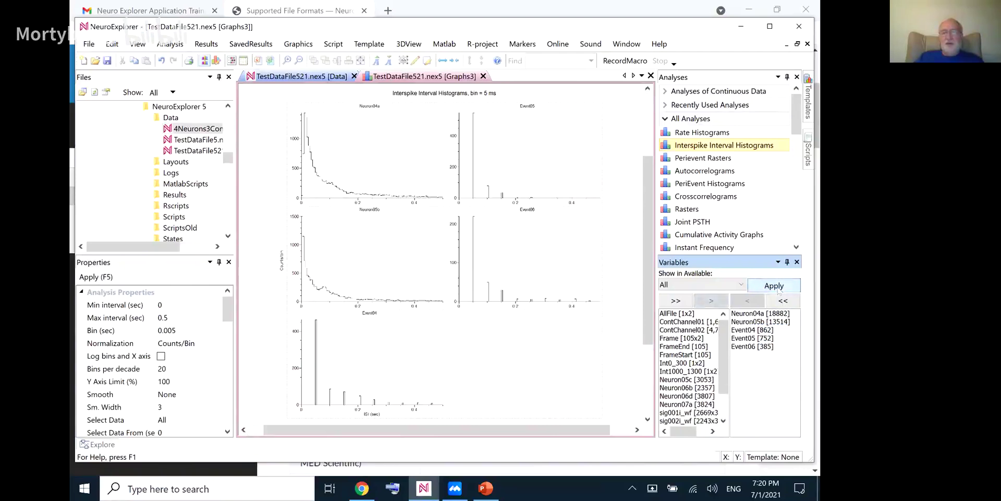
Limit the interspike interval analysis to data from 0 to 300 s, and undo and redo the change to compare results.
mouse_move(383, 177)
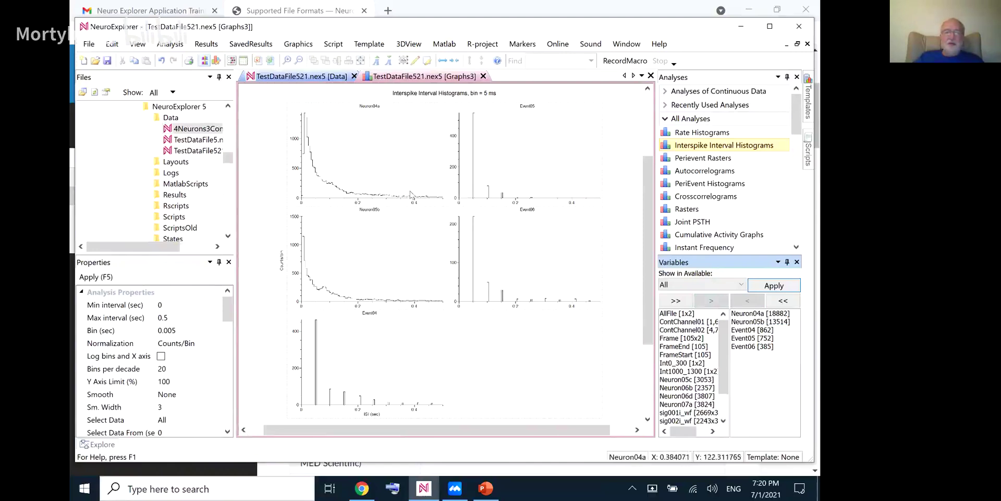
double_click(363, 149)
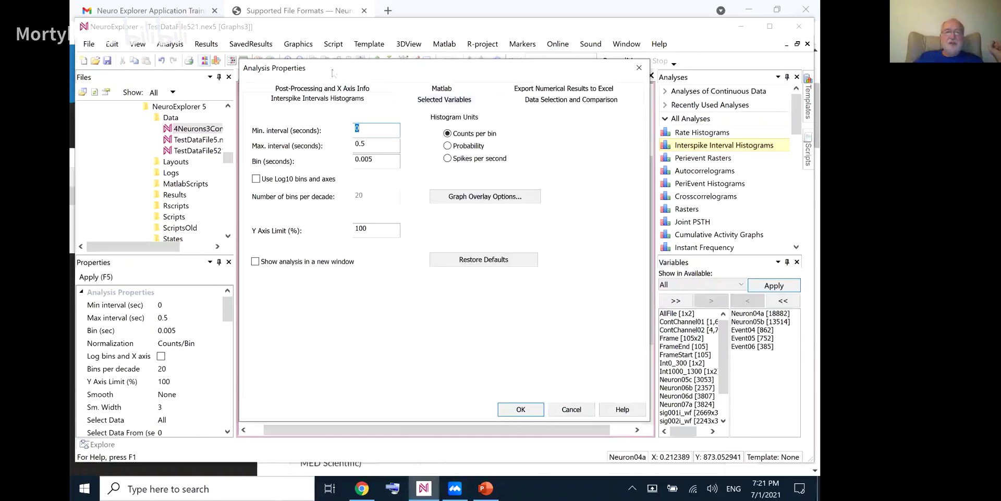
left_click(424, 101)
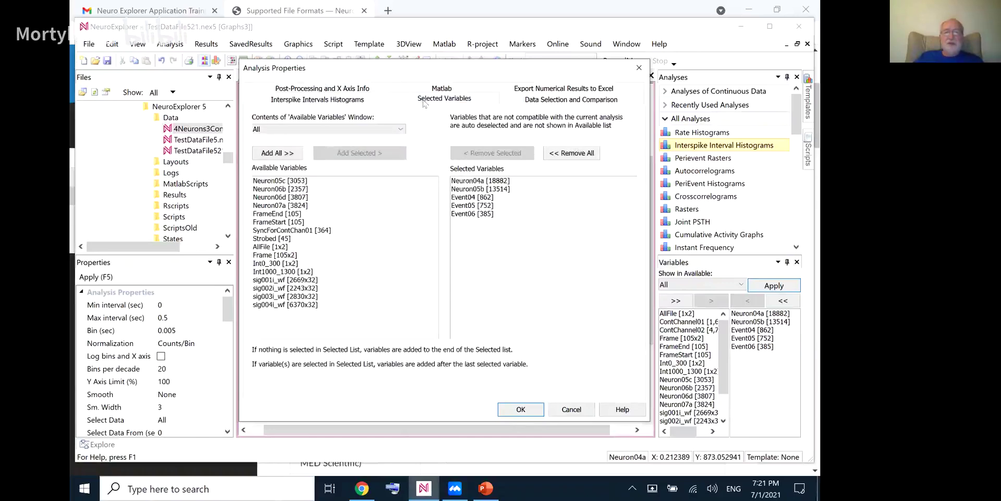
left_click(520, 103)
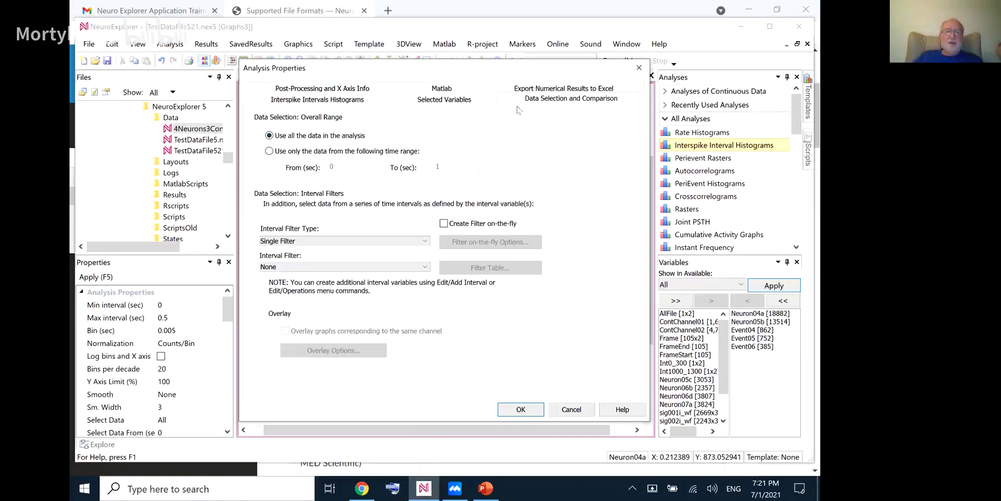
left_click(269, 152)
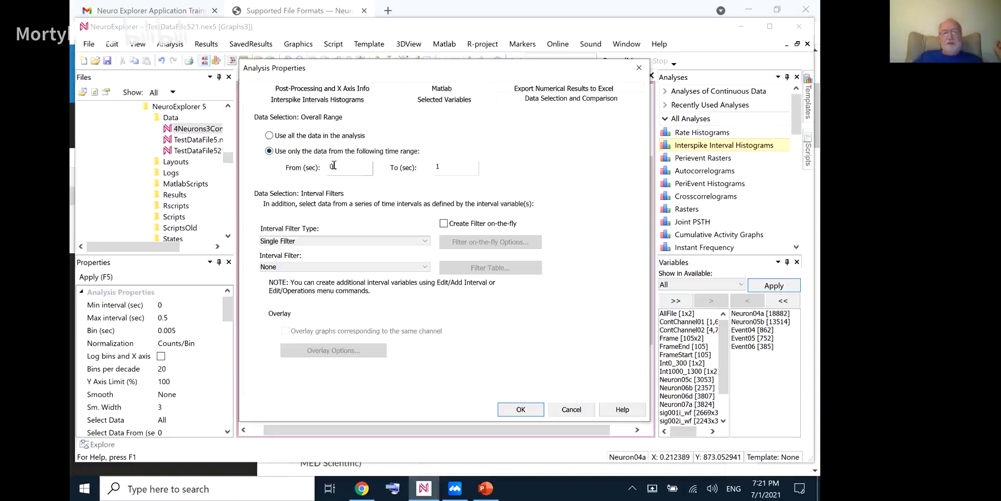
left_click(445, 165)
key("BackSpace")
type("300")
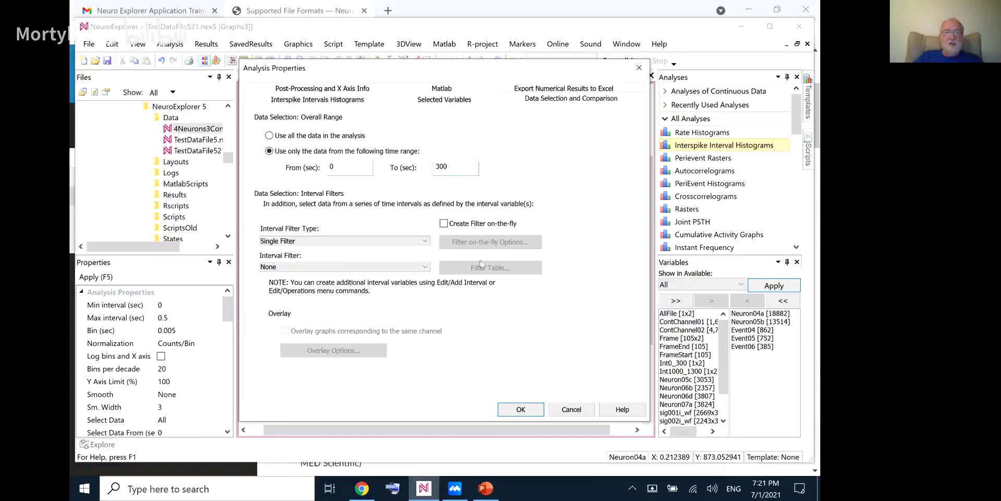
left_click(521, 410)
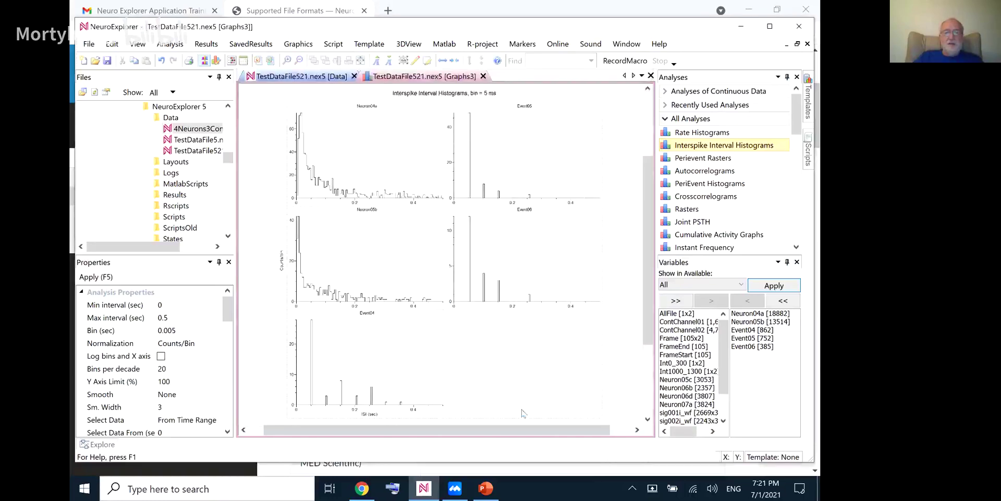
left_click(161, 60)
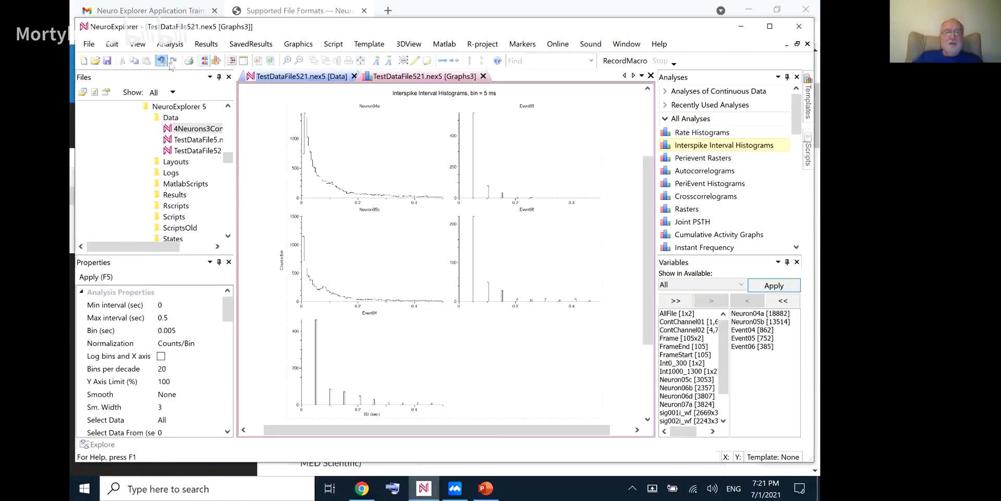
left_click(172, 60)
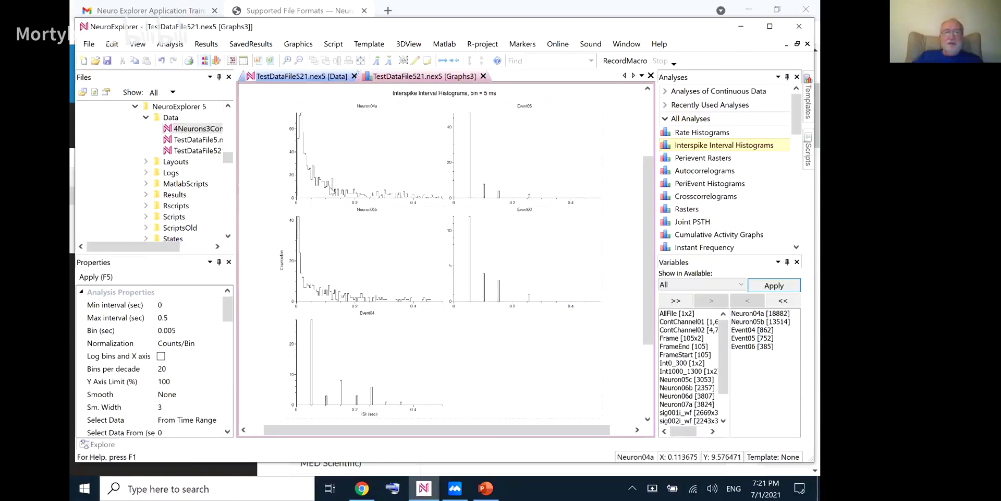
Run the Autocorrelograms analysis on the selected variables with X from -0.2 to 0.2 s and 0.005 s bins.
left_click(694, 176)
double_click(694, 176)
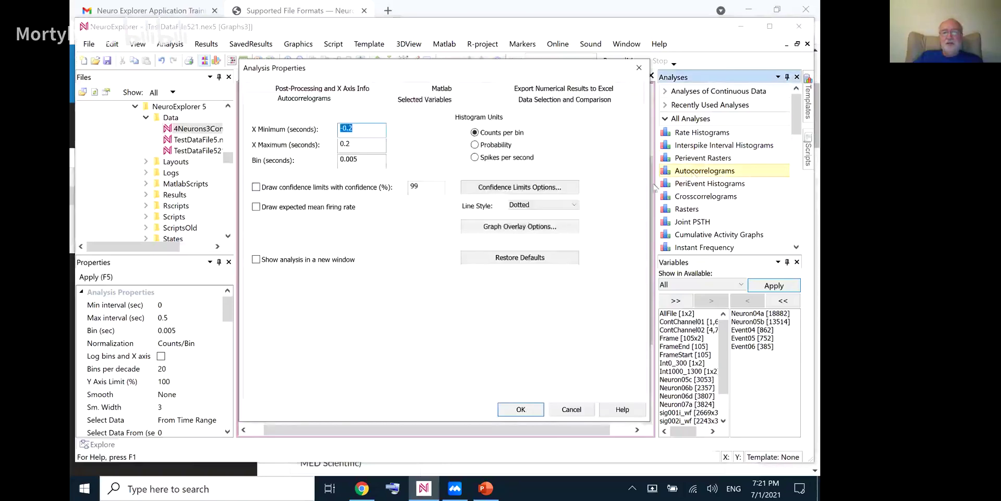
left_click(521, 409)
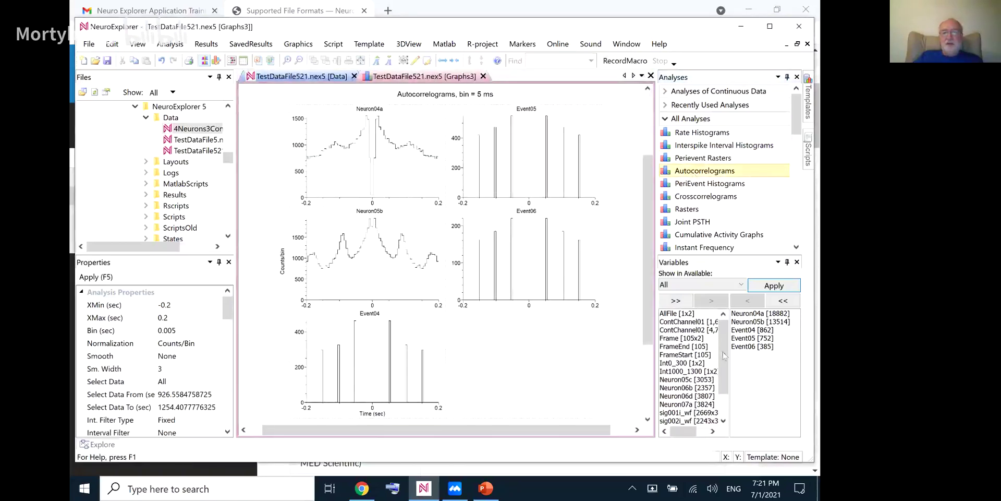
Remove the three events from the selection, filter the available variables to Neurons, add them all, and update the autocorrelograms.
left_click_drag(748, 333, 748, 348)
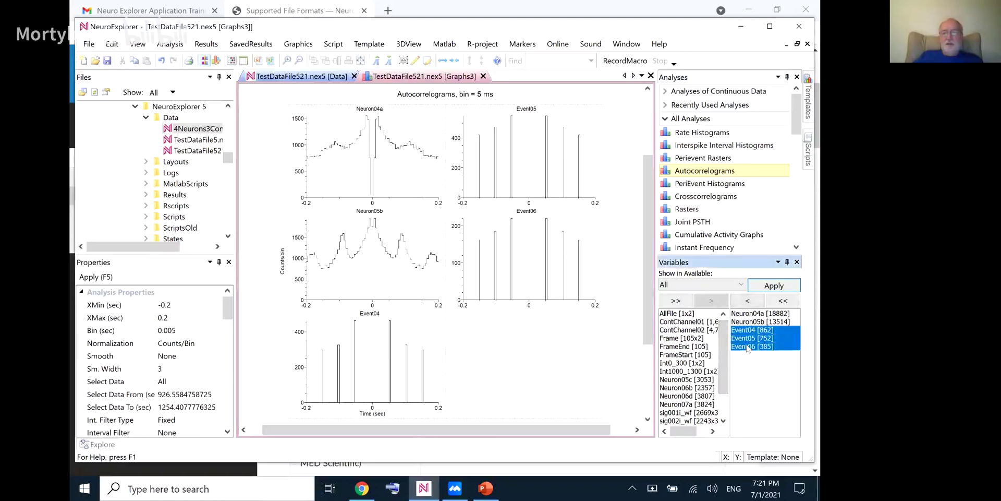
left_click(750, 301)
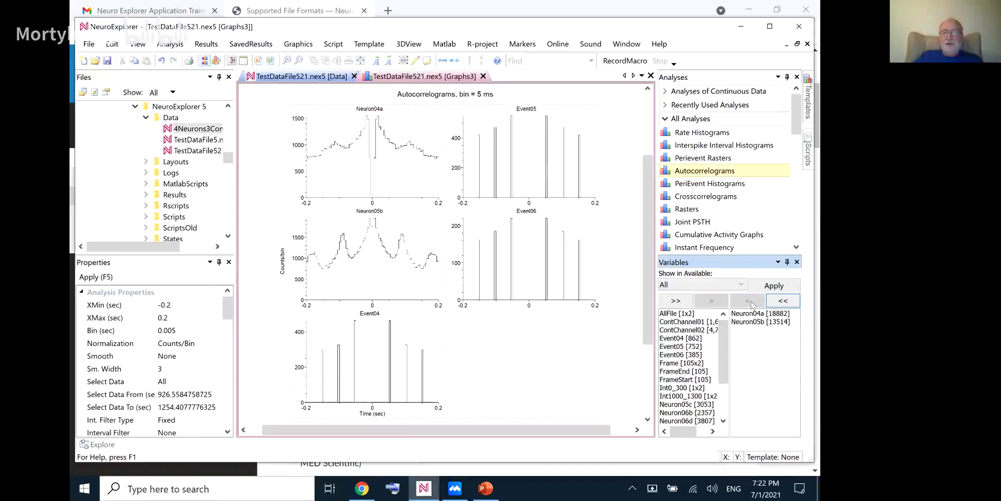
left_click(728, 286)
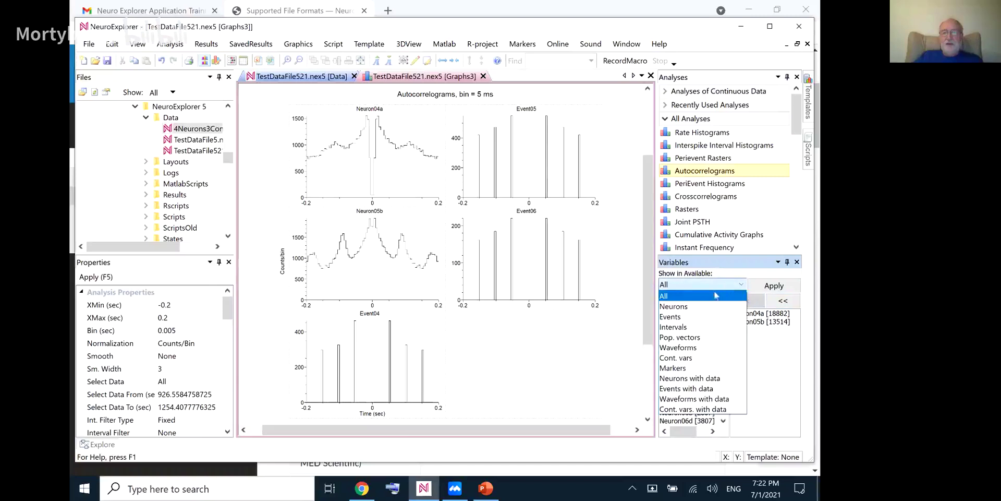
left_click(686, 309)
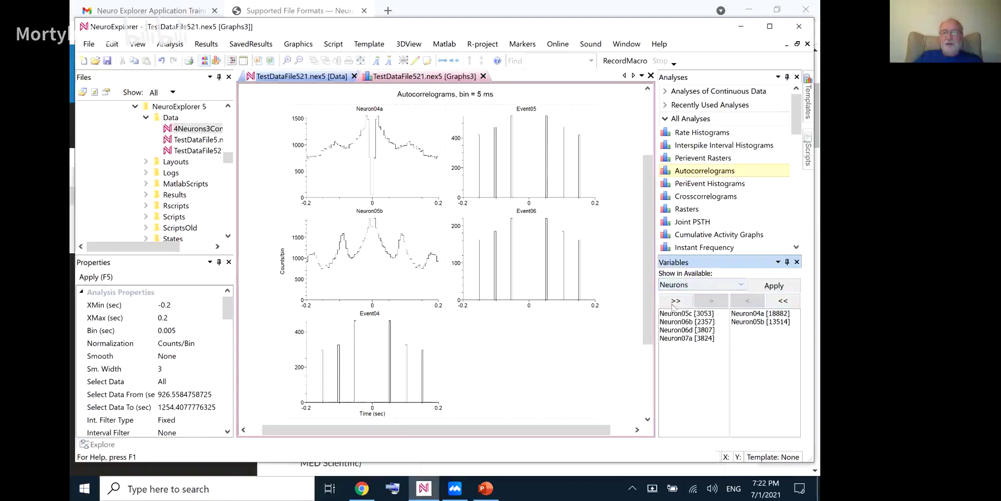
left_click(674, 301)
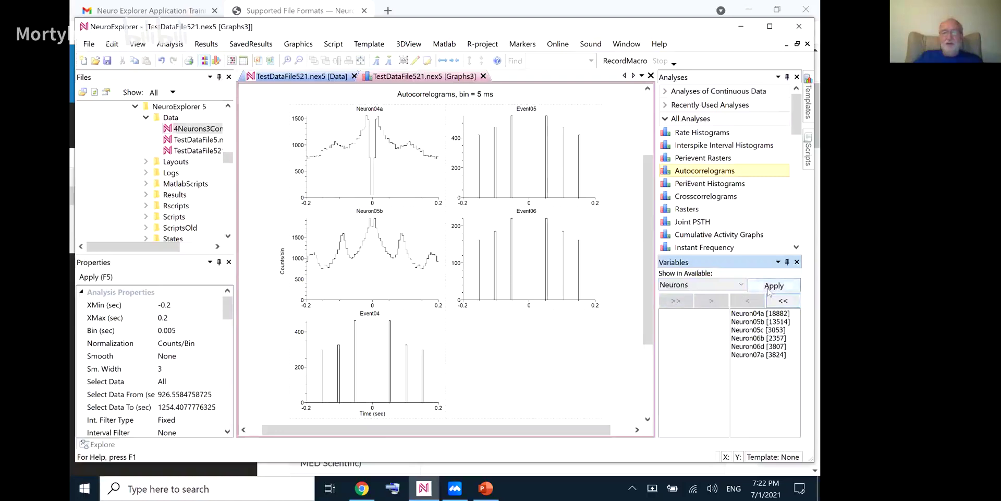
left_click(769, 290)
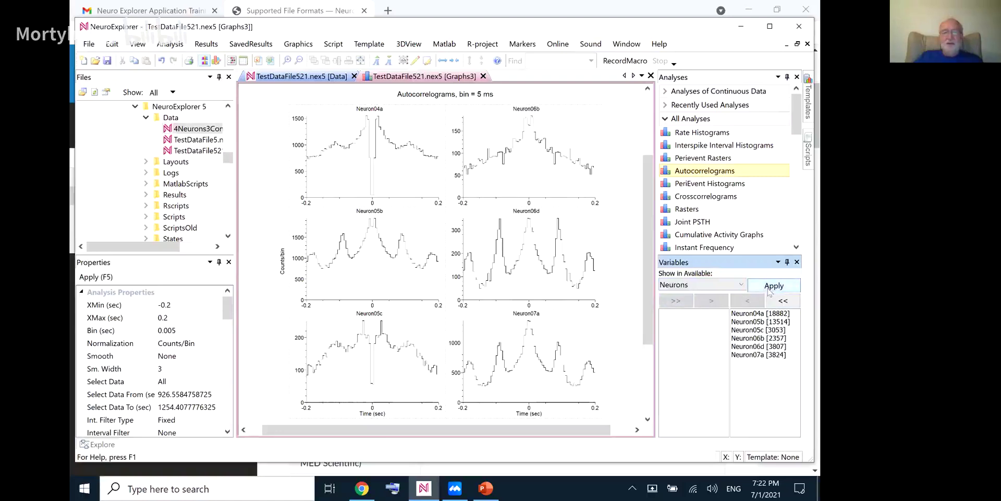
Review the autocorrelogram parameters and inspect the side-peak bin details in the Neuron06d graph.
double_click(380, 270)
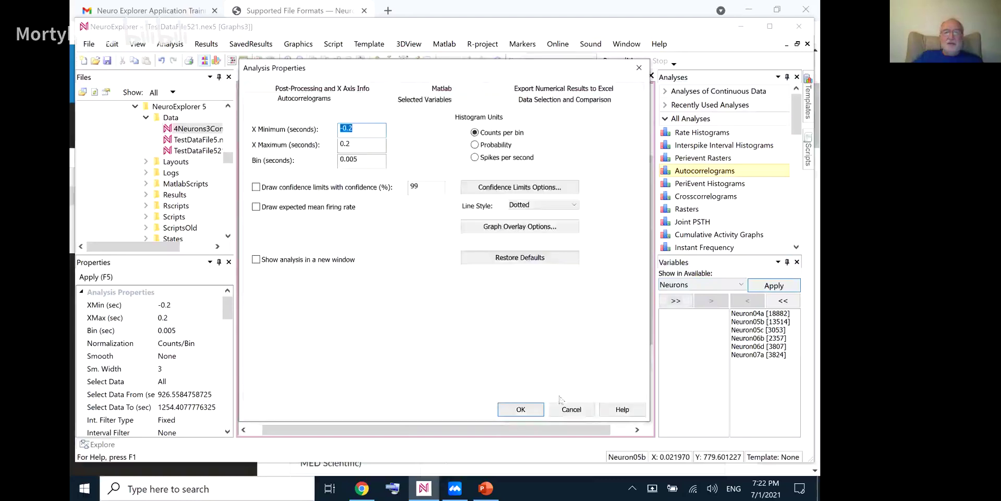
left_click(521, 409)
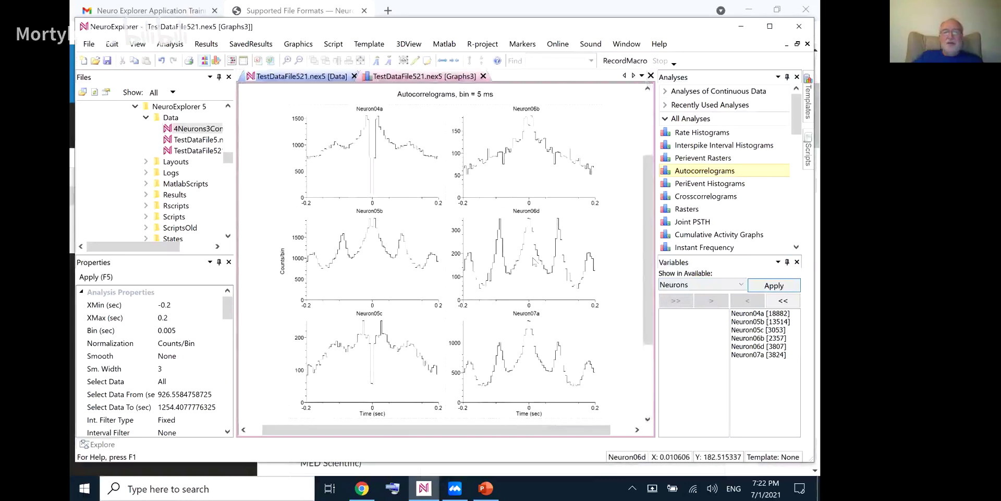
mouse_move(534, 260)
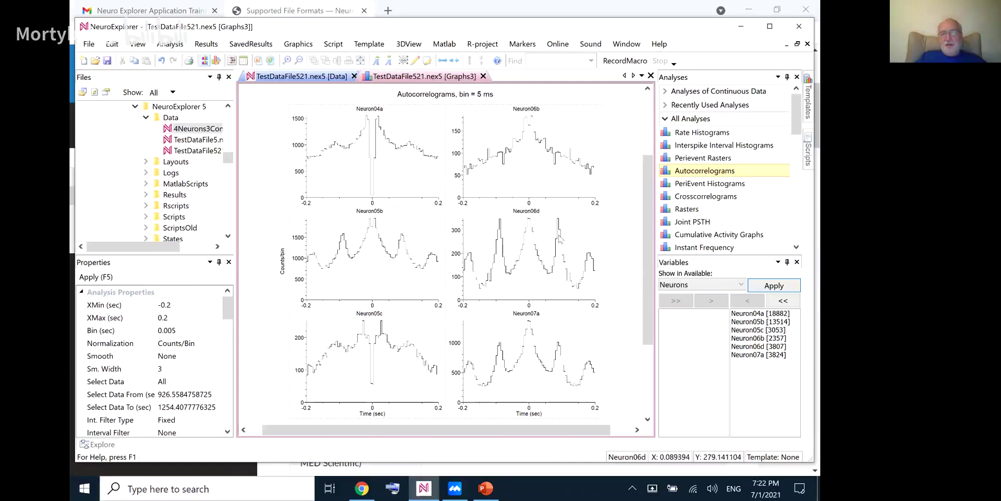
mouse_move(560, 238)
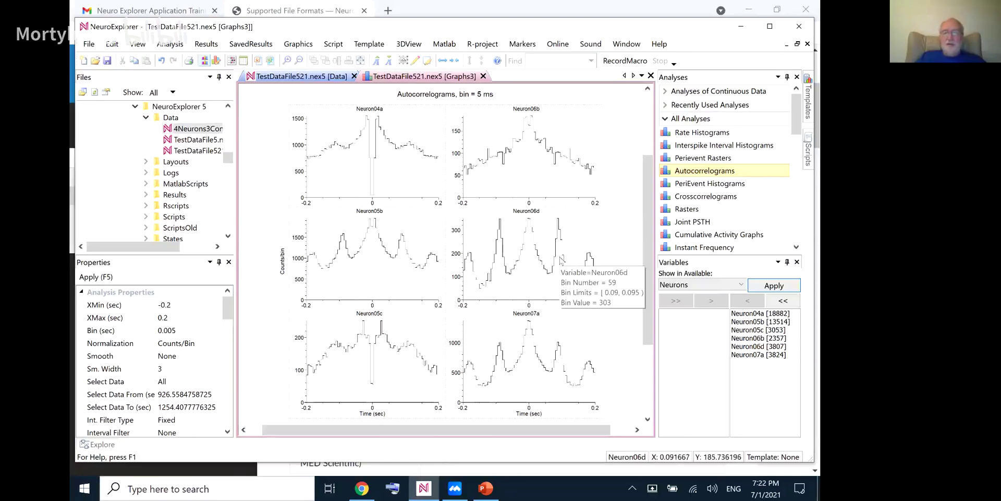
Limit the autocorrelogram analysis to data from 0 to 500 s and update the graphs.
double_click(394, 158)
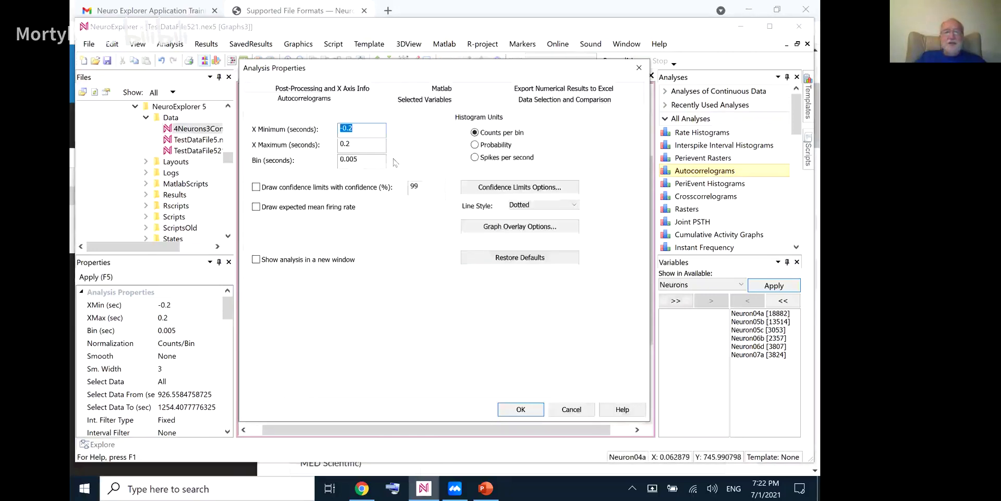
left_click(532, 102)
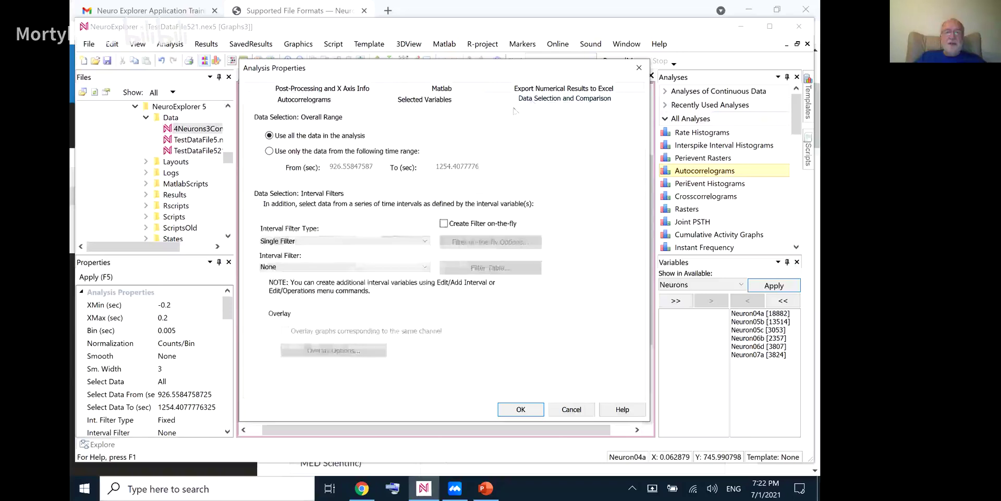
left_click(292, 152)
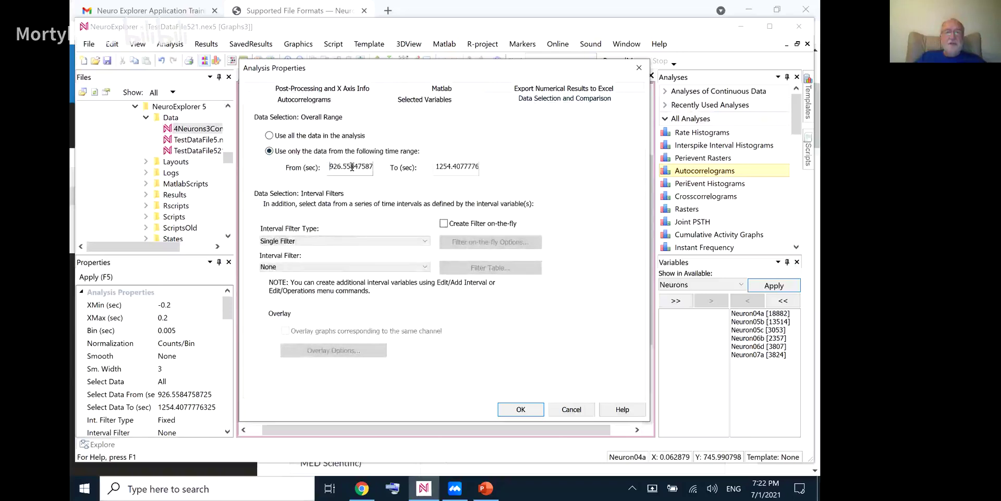
left_click_drag(330, 166, 373, 167)
key("BackSpace")
left_click(437, 165)
double_click(460, 164)
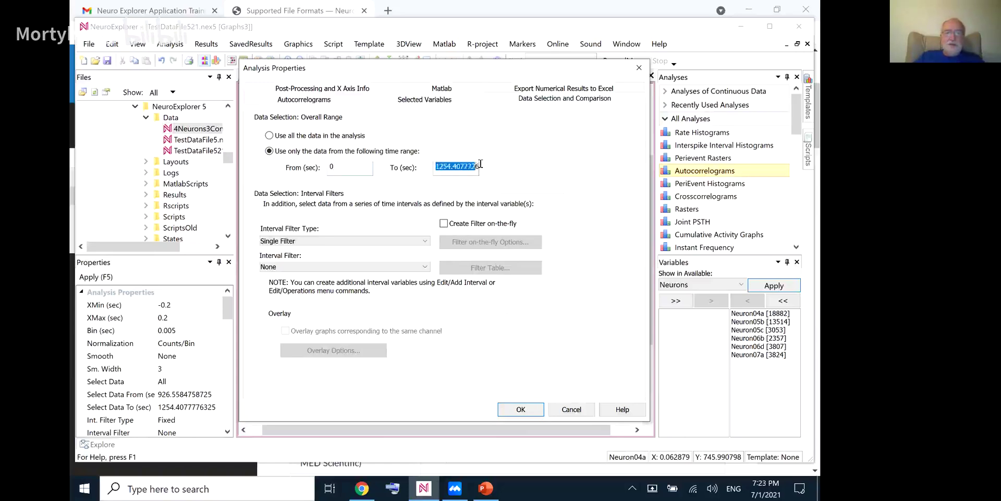
type("500")
left_click(521, 410)
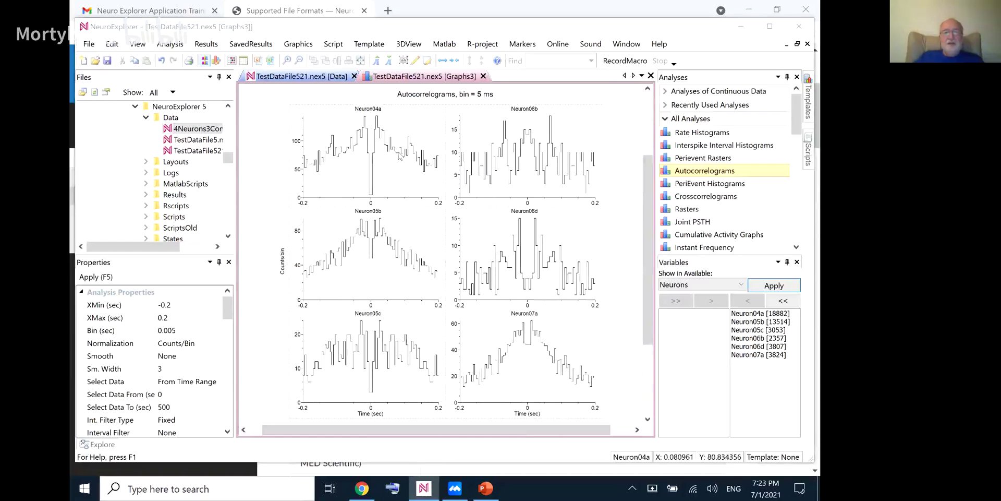
Change the autocorrelogram time range to use only data from 800 to 1200 s and update the graphs.
double_click(438, 118)
left_click(523, 100)
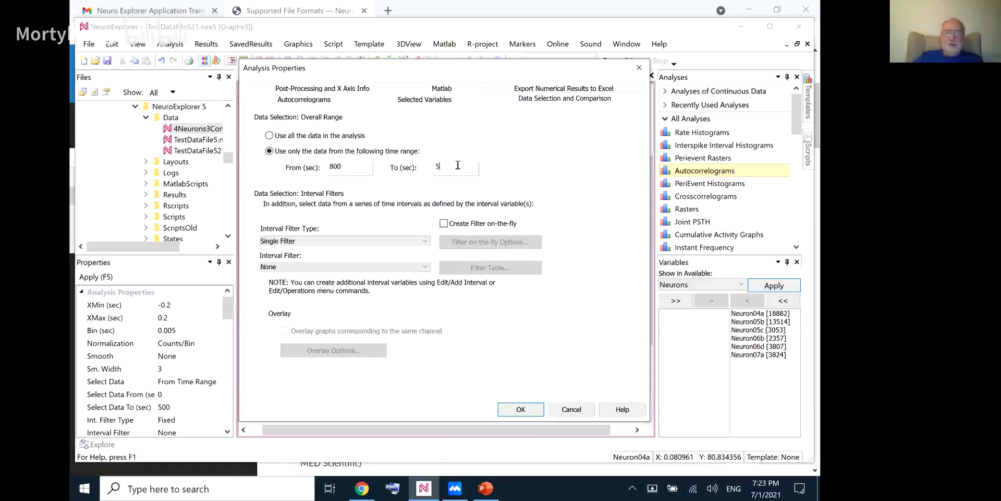
key("BackSpace")
type("1200")
left_click(510, 411)
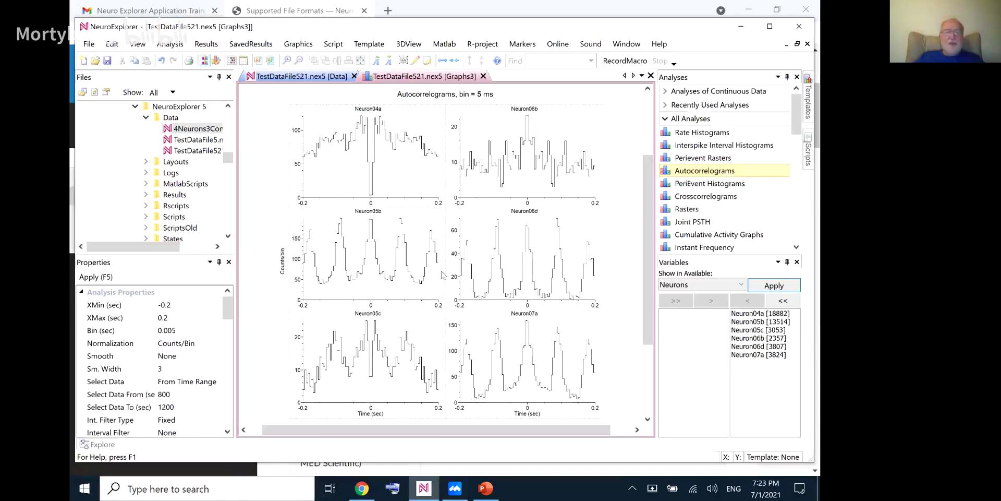
Keep the Explore view open at full height and use its sliders to set XMin to -0.1768 and XMax to 0.1948 s.
left_click(100, 445)
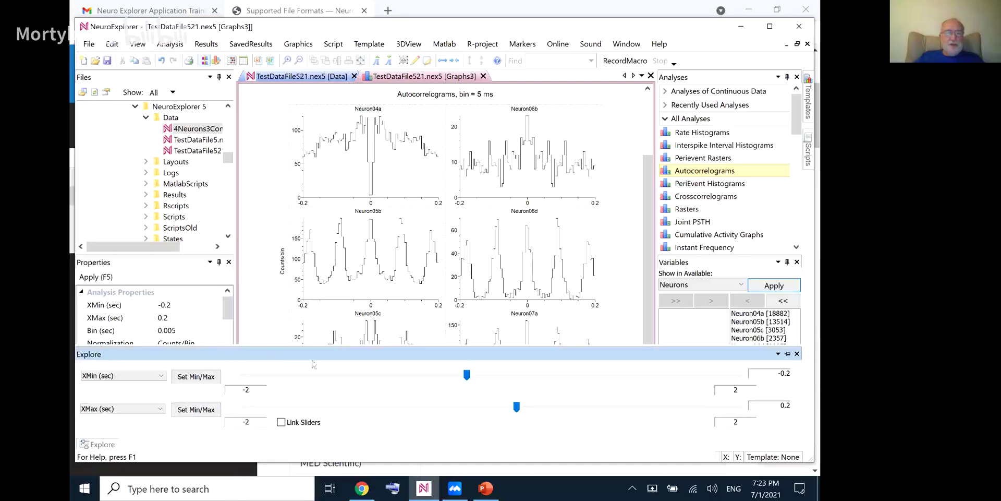
left_click(789, 355)
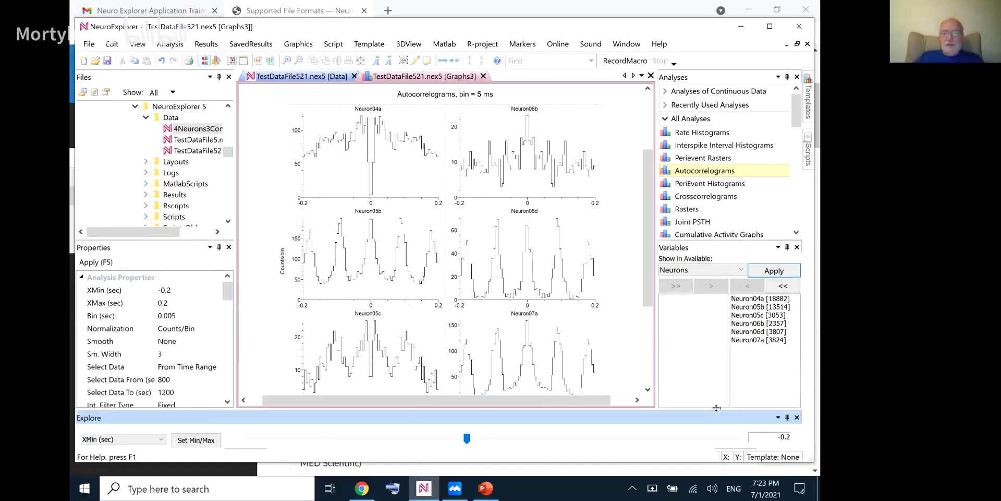
left_click_drag(717, 407, 717, 340)
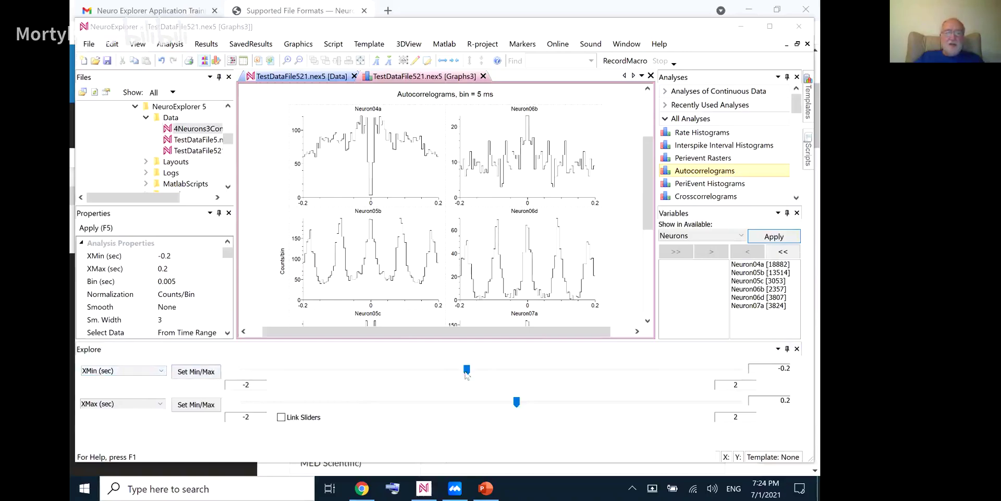
left_click_drag(467, 370, 470, 370)
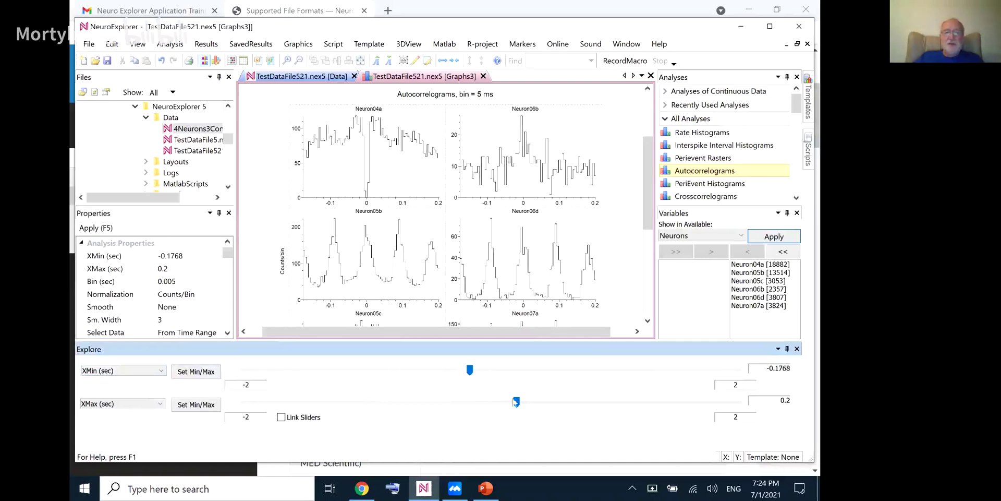
left_click_drag(517, 402, 516, 403)
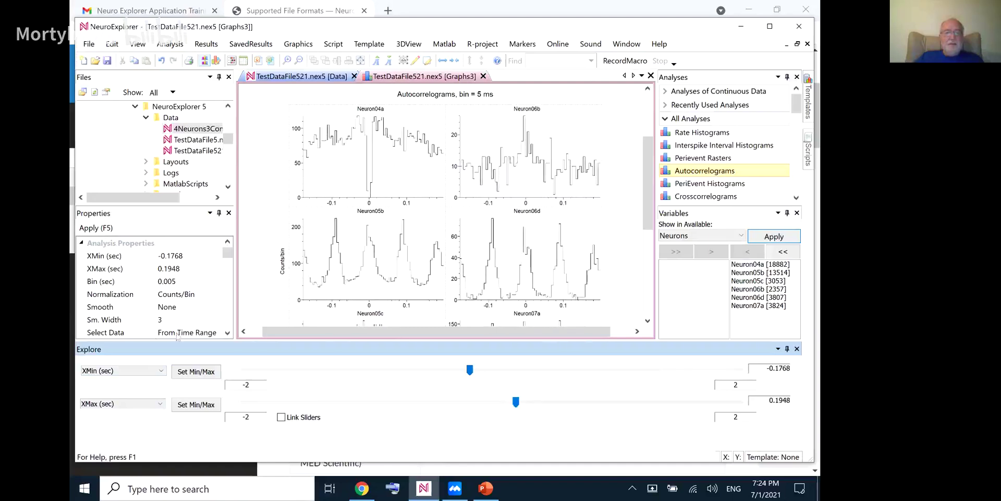
Assign the Explore sliders to Select Data From and Select Data To, link them, shift the range to about 973–1373 s, and collapse Explore.
left_click(139, 372)
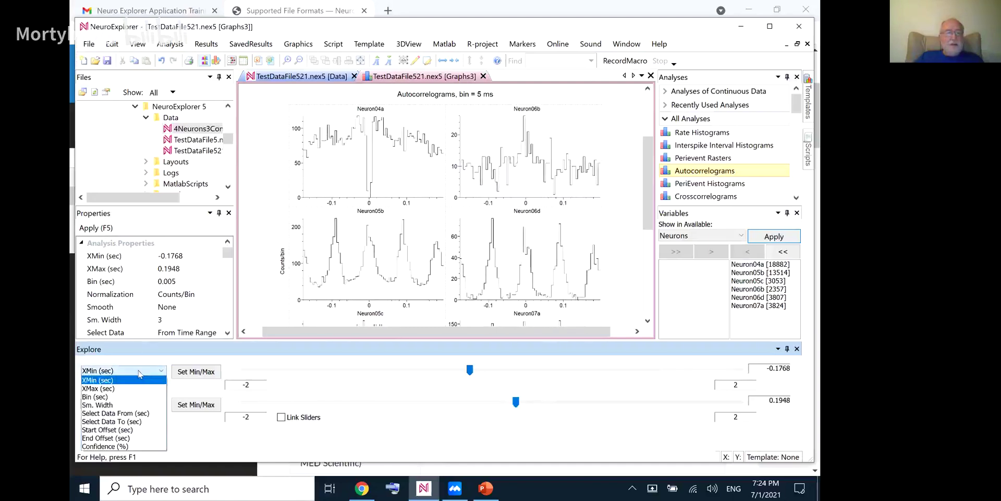
left_click(134, 413)
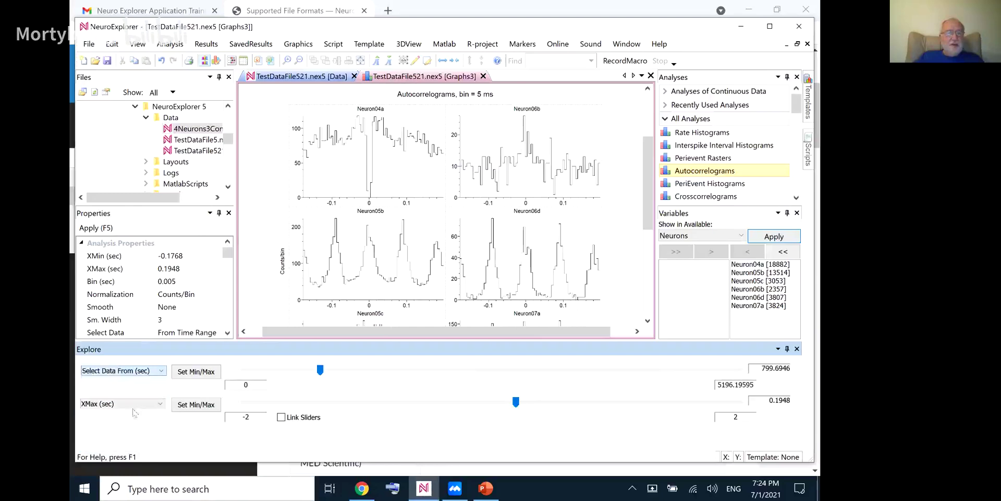
left_click(136, 404)
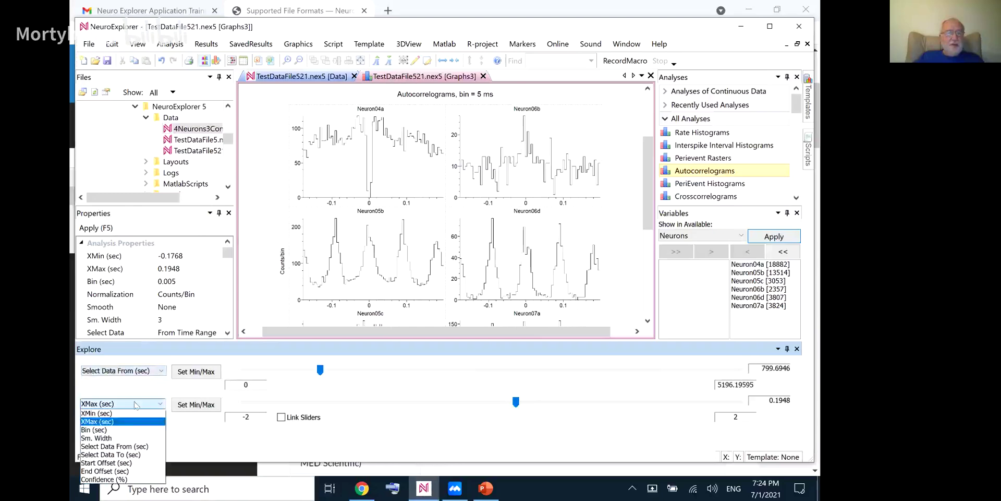
left_click(130, 454)
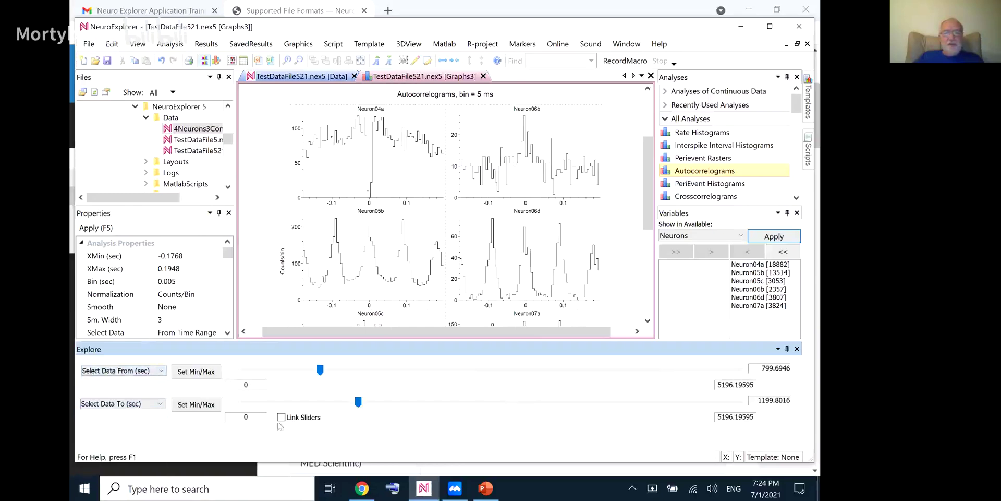
left_click(358, 403)
mouse_move(321, 370)
left_mouse_down()
mouse_move(244, 370)
mouse_move(336, 370)
left_mouse_up()
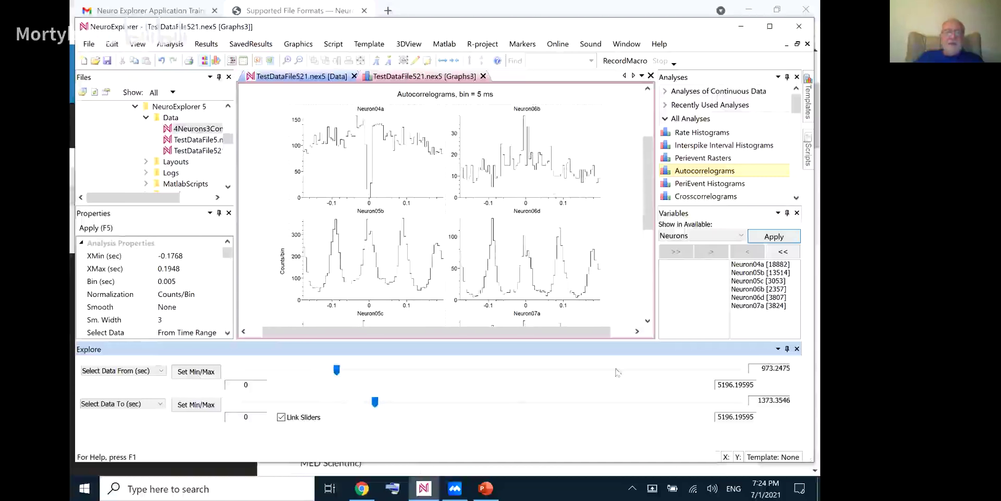
left_click(787, 348)
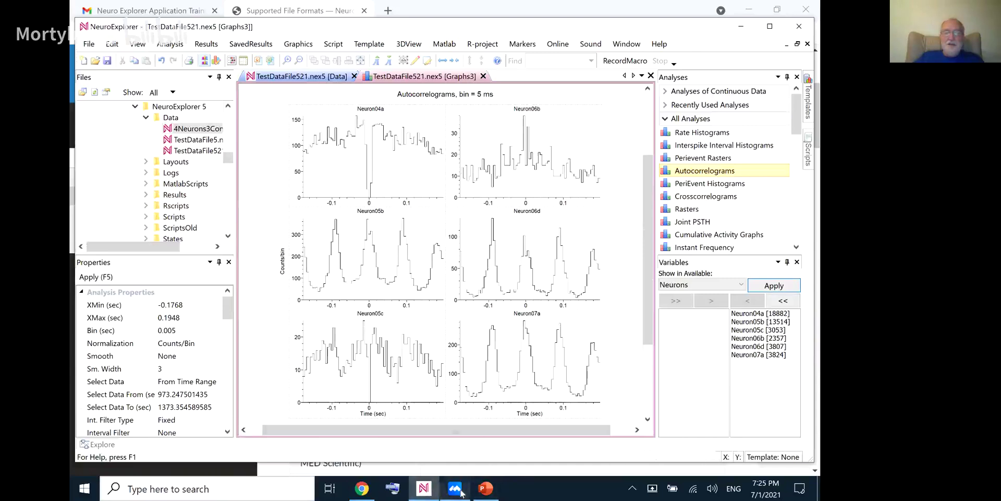
mouse_move(458, 490)
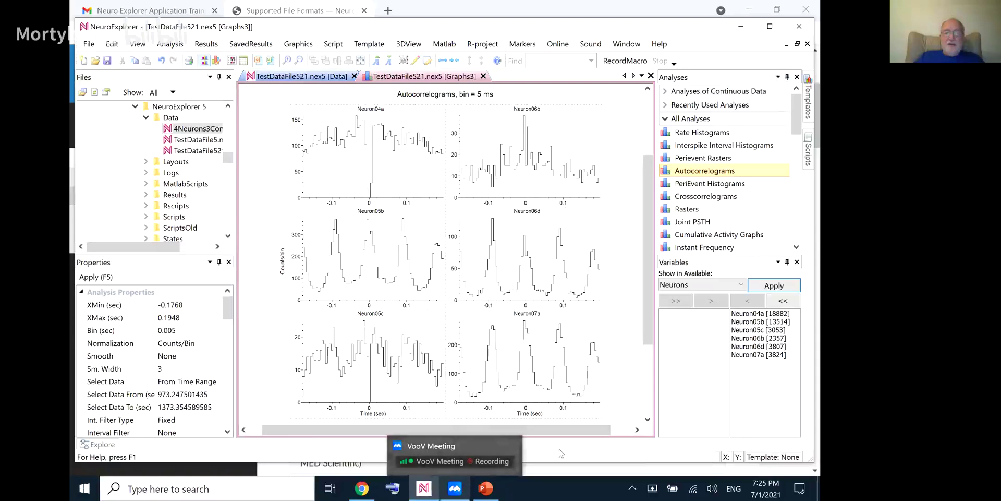
mouse_move(552, 337)
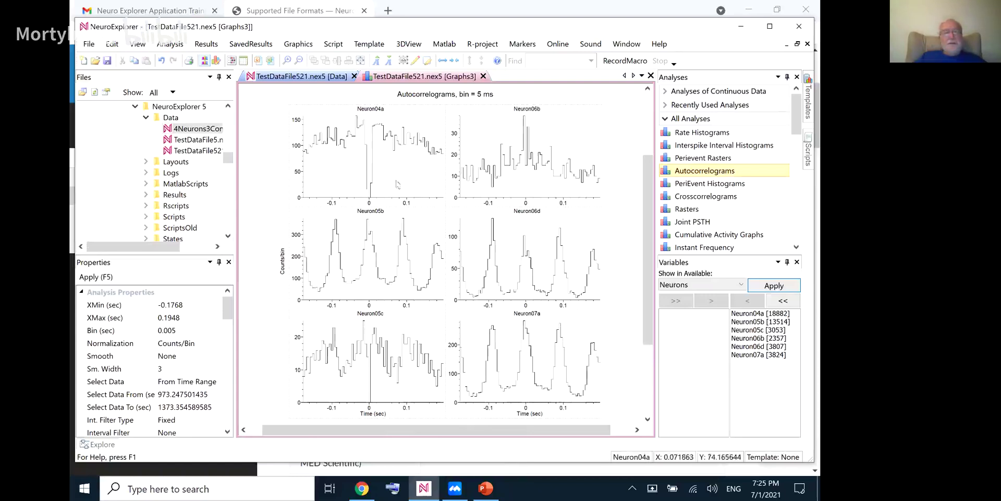
mouse_move(388, 247)
mouse_move(399, 179)
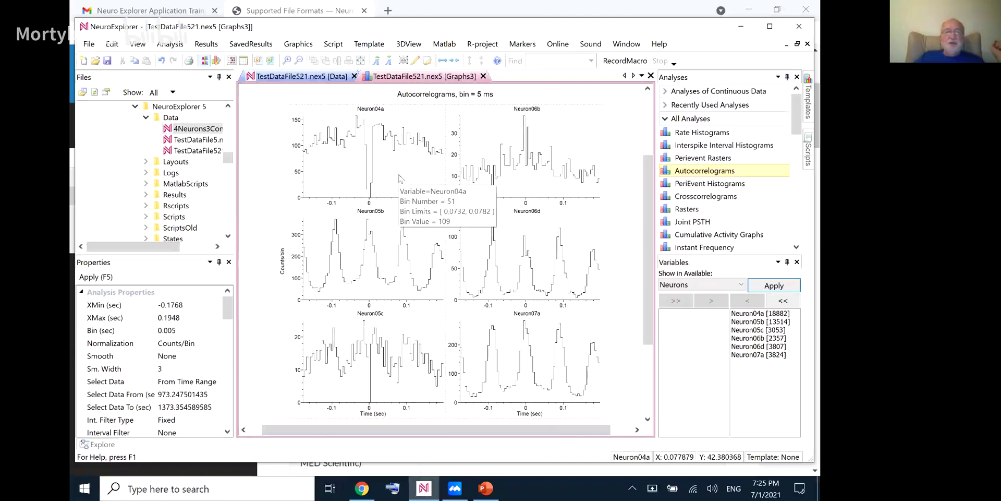
Select all interval variables in the data file, examine them in the 1D Viewer over a wider time range, and close the viewer.
left_click(317, 77)
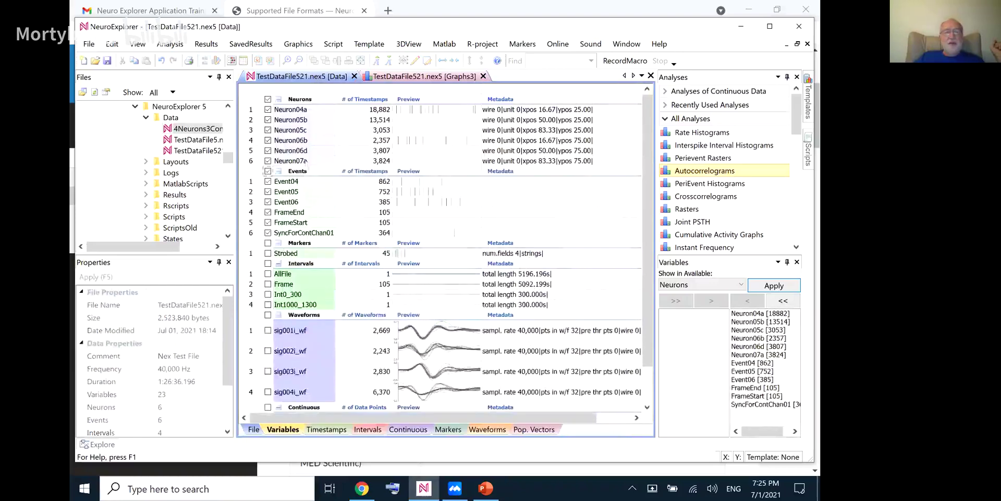
left_click(268, 263)
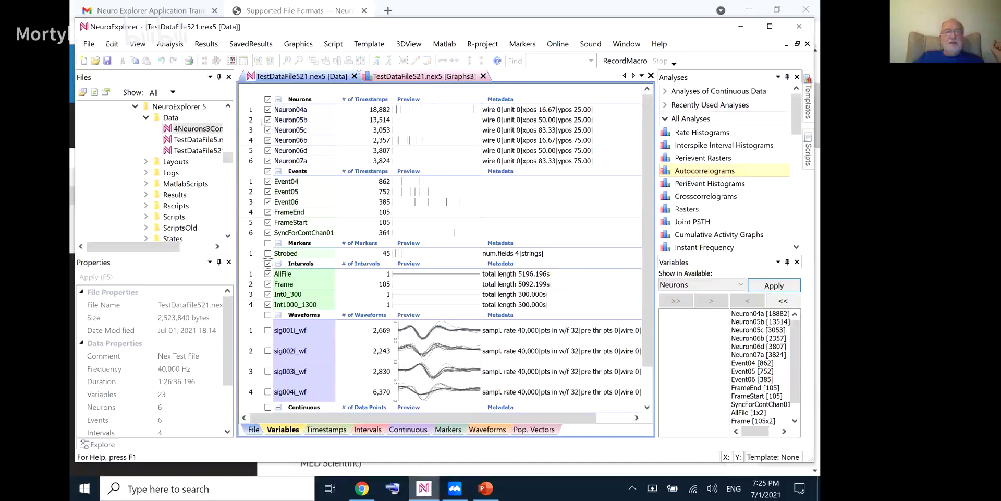
left_click(232, 61)
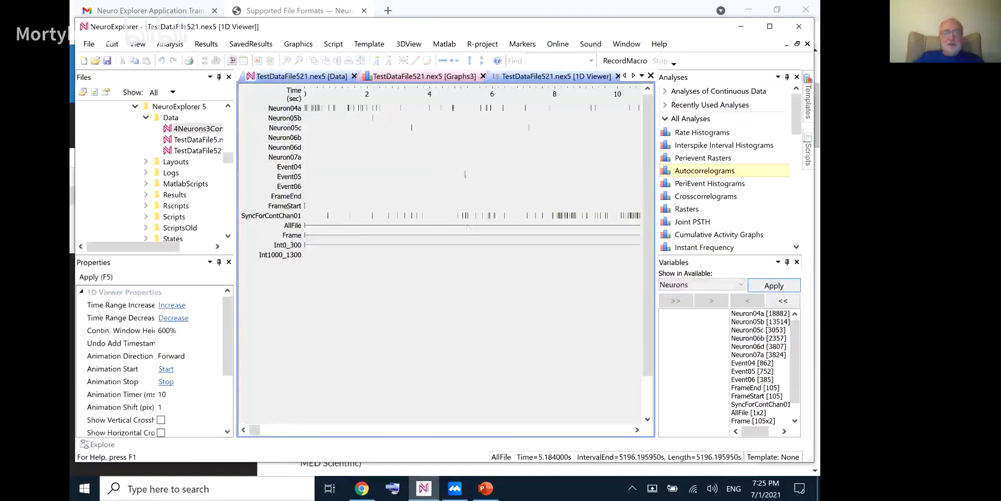
left_click(443, 60)
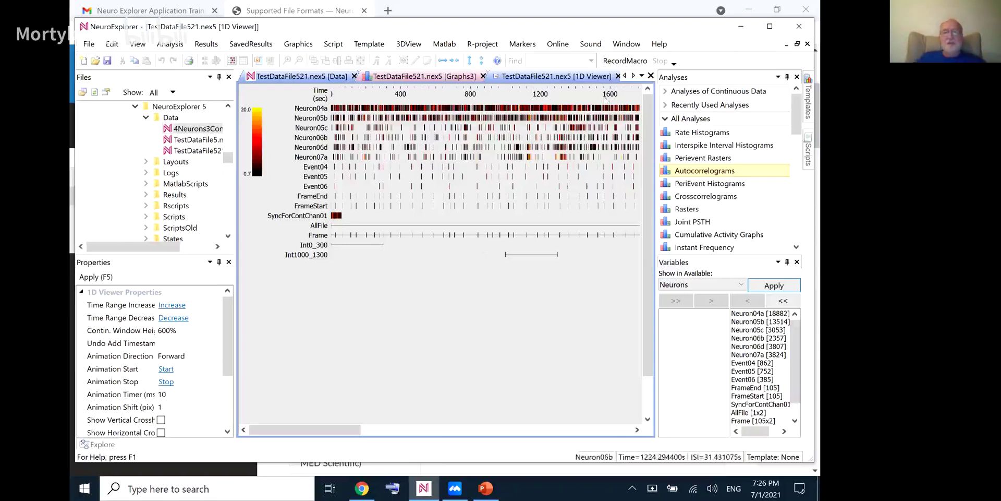
left_click(618, 77)
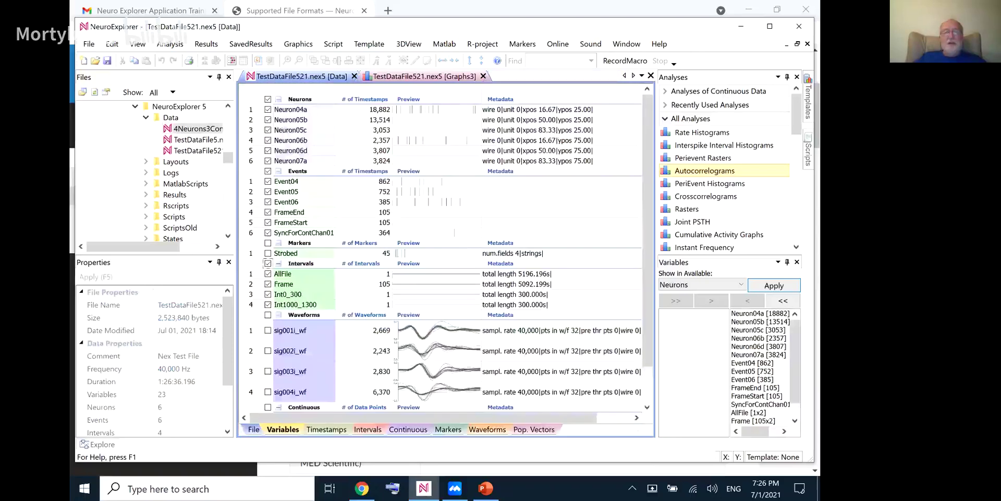
Set the autocorrelograms to use all the data with the Int0_300 interval filter and update the graphs.
left_click(438, 77)
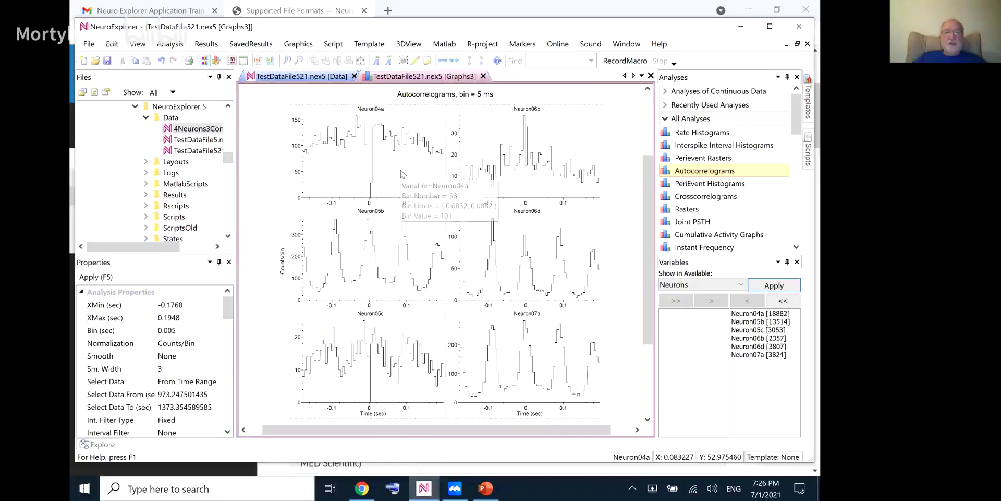
double_click(500, 117)
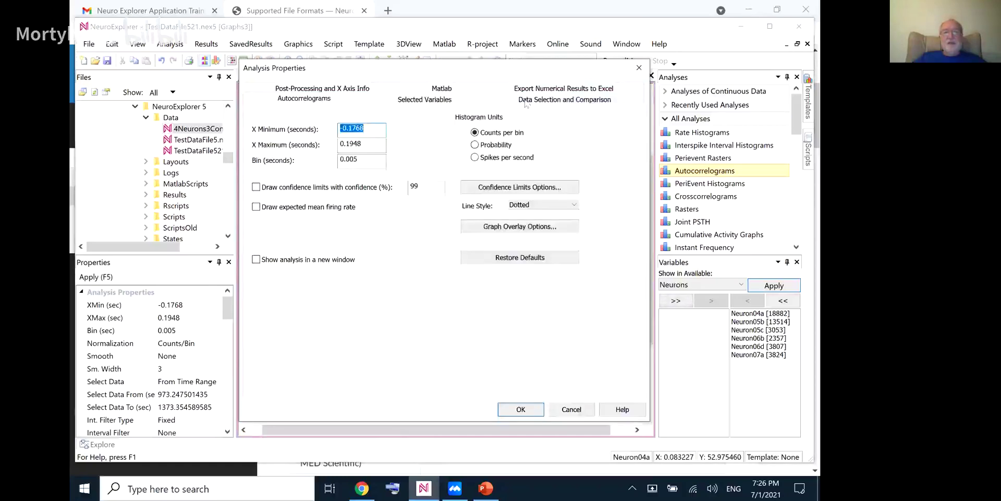
left_click(526, 102)
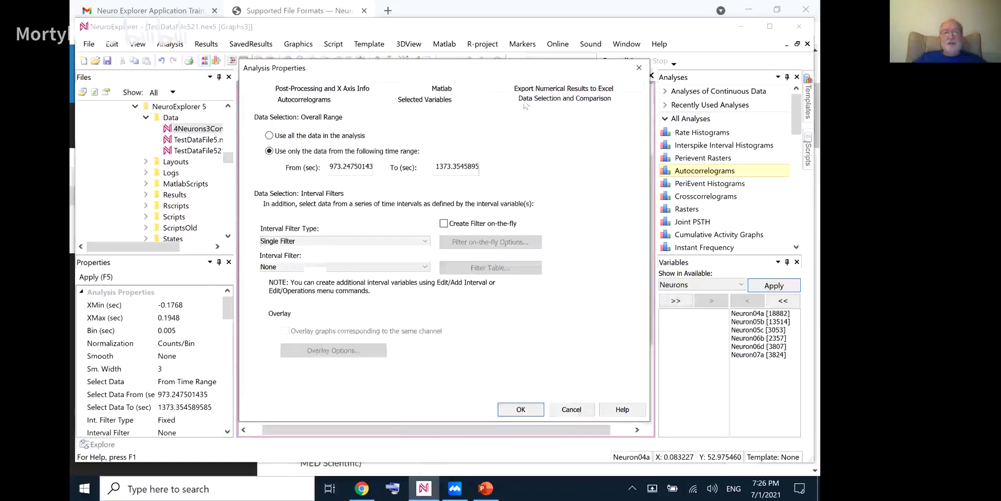
left_click(269, 136)
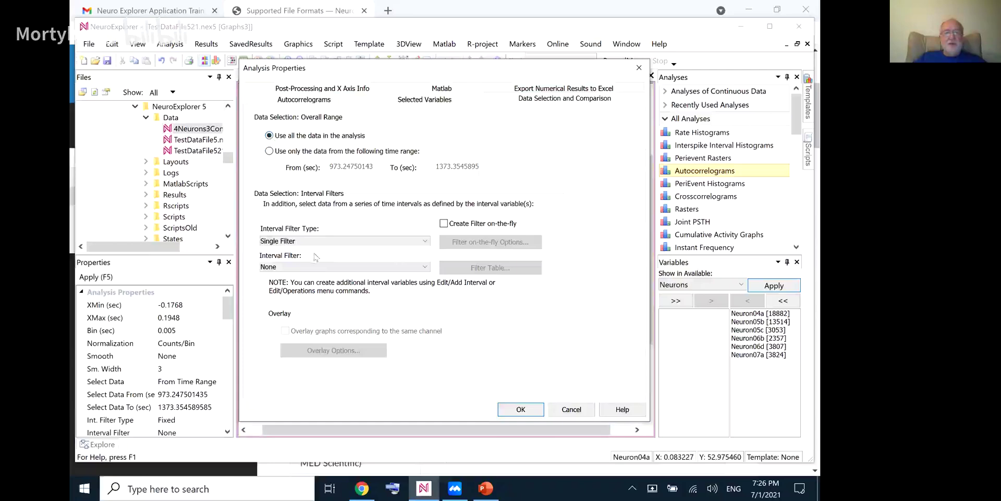
left_click(328, 267)
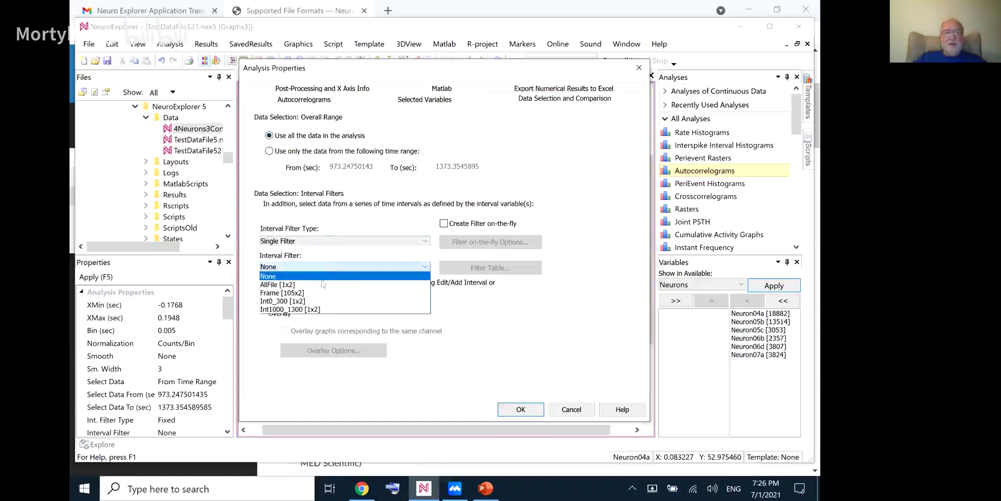
left_click(320, 302)
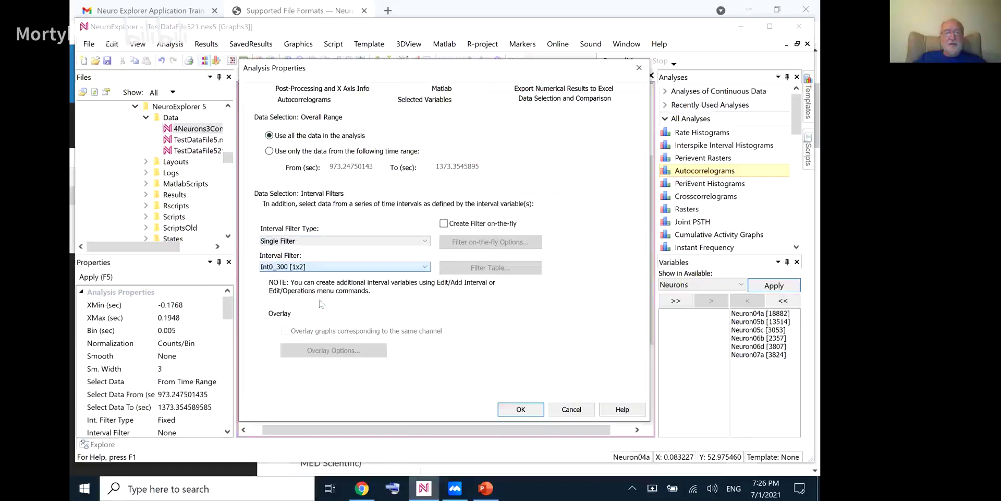
left_click(527, 409)
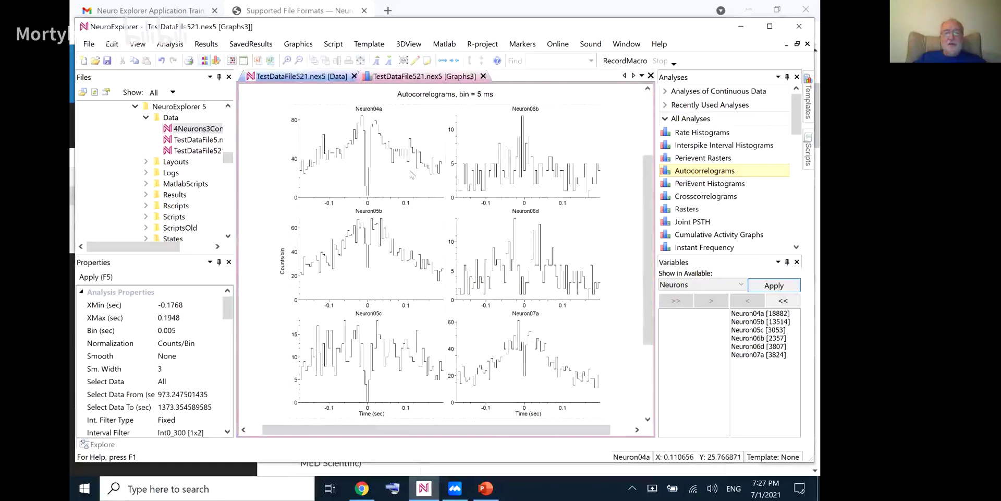
Change the autocorrelograms' single interval filter to Int1000_1300 and update the graphs.
double_click(410, 173)
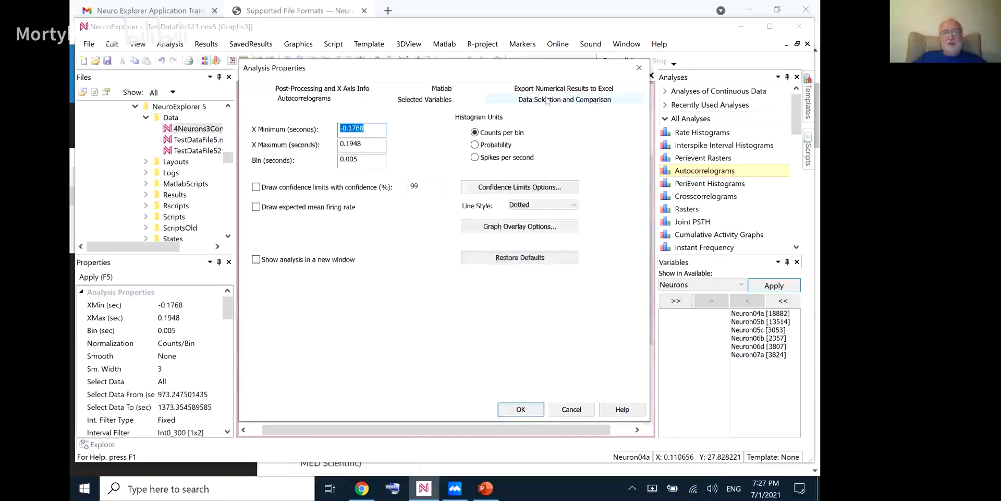
left_click(547, 98)
left_click(394, 267)
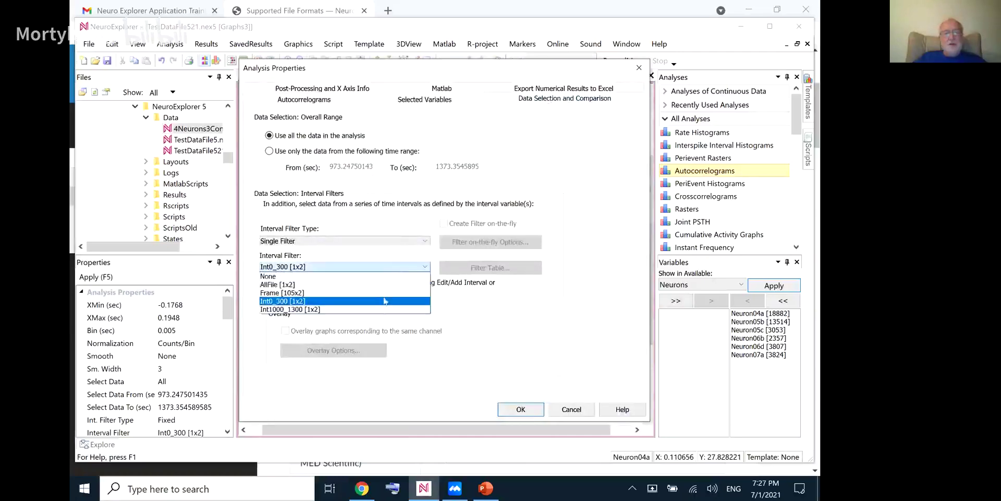
left_click(354, 307)
left_click(509, 410)
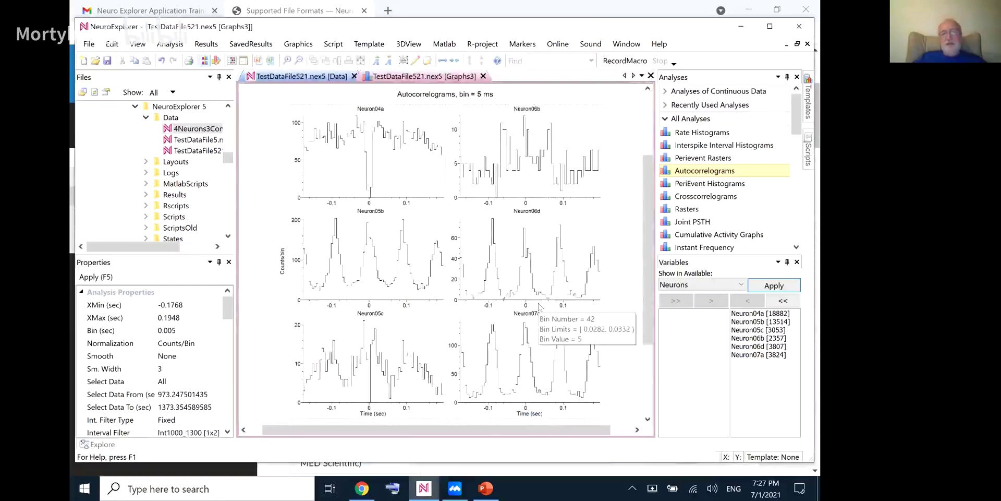
Set the autocorrelograms' interval filter type to Multiple Filters (one for column of graphs).
mouse_move(432, 267)
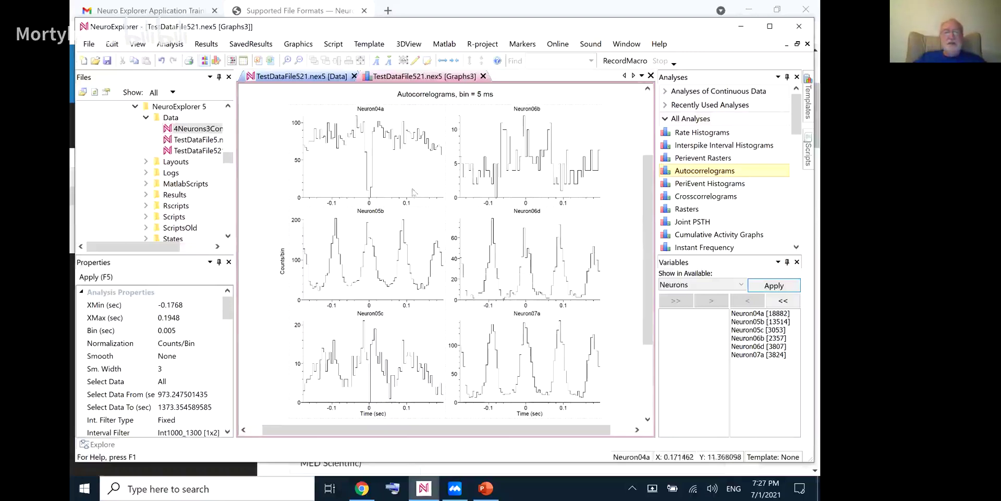
double_click(402, 177)
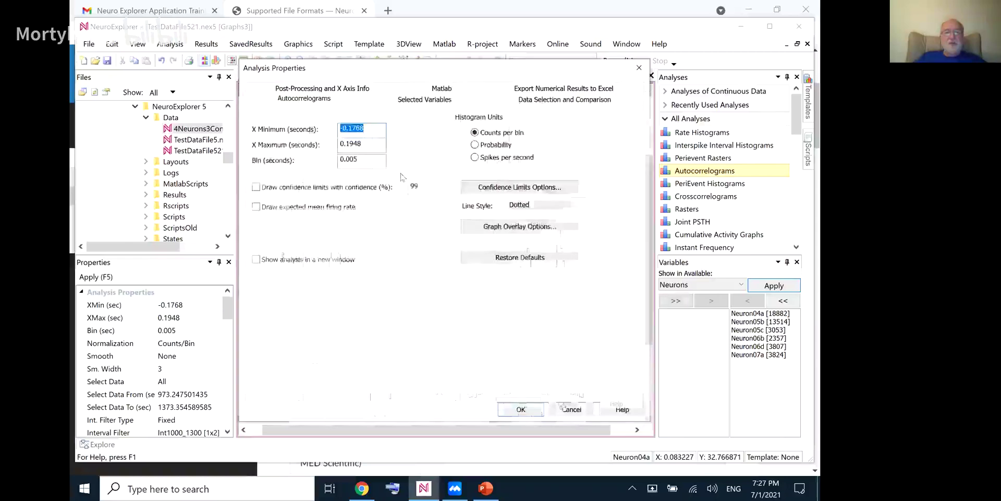
left_click(520, 100)
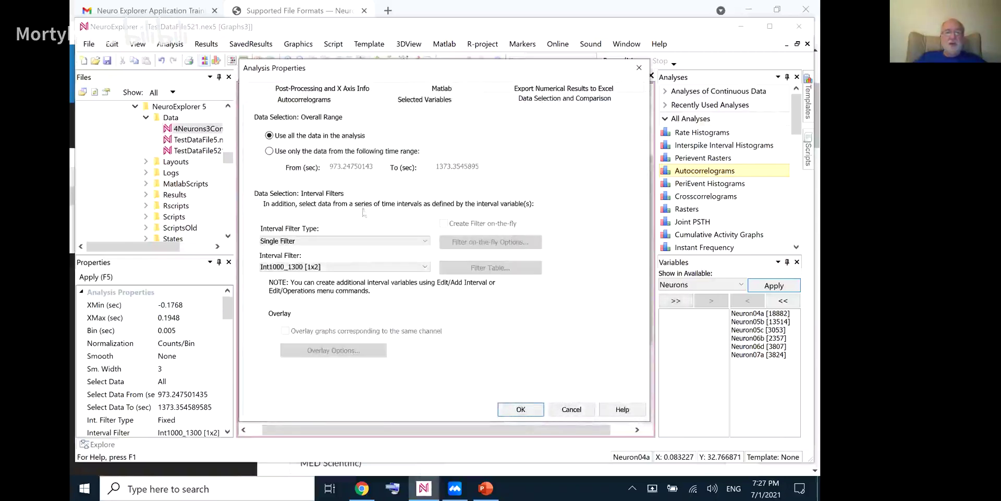
left_click(299, 243)
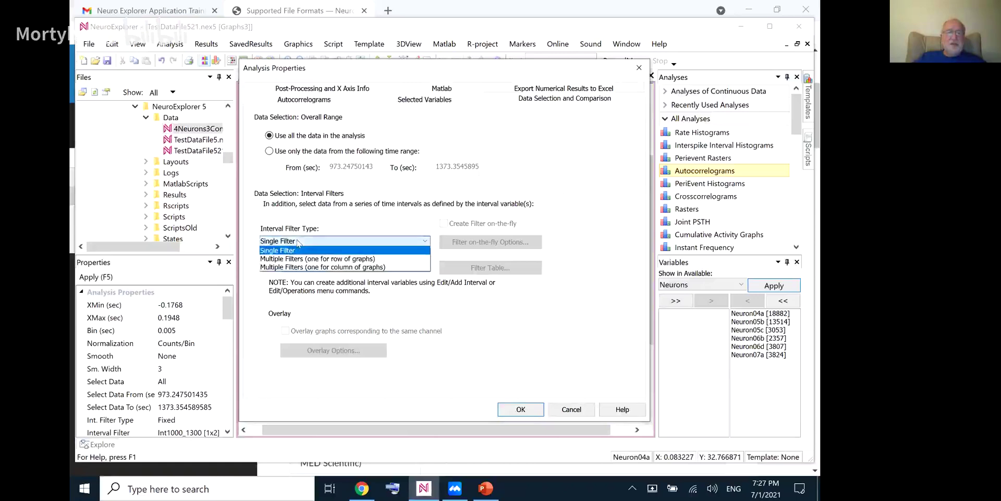
left_click(298, 268)
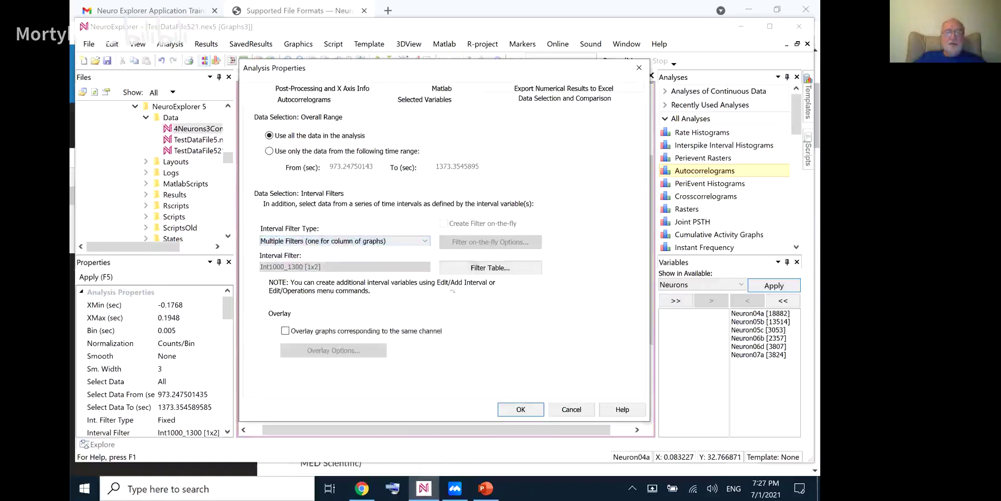
Clear the selected interval filters in the filter table and add Int0_300 and Int1000_1300.
left_click(477, 270)
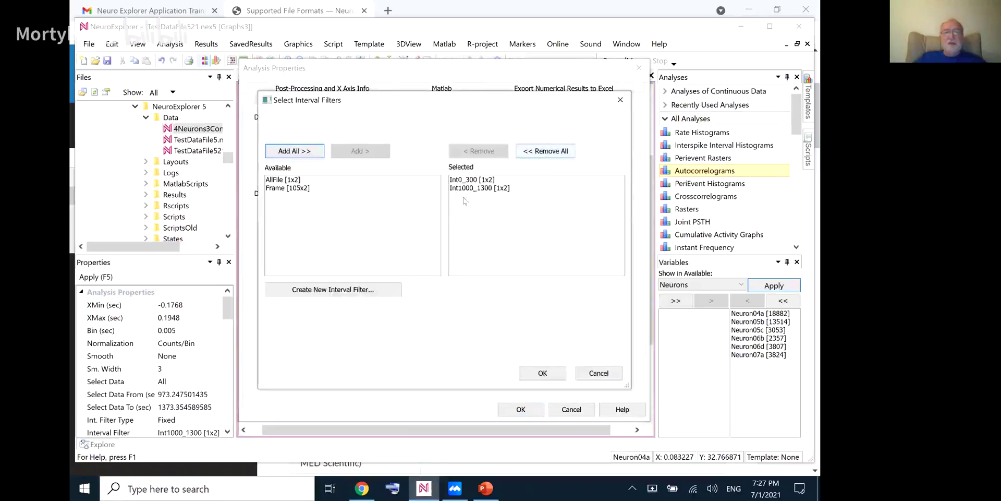
left_click(540, 152)
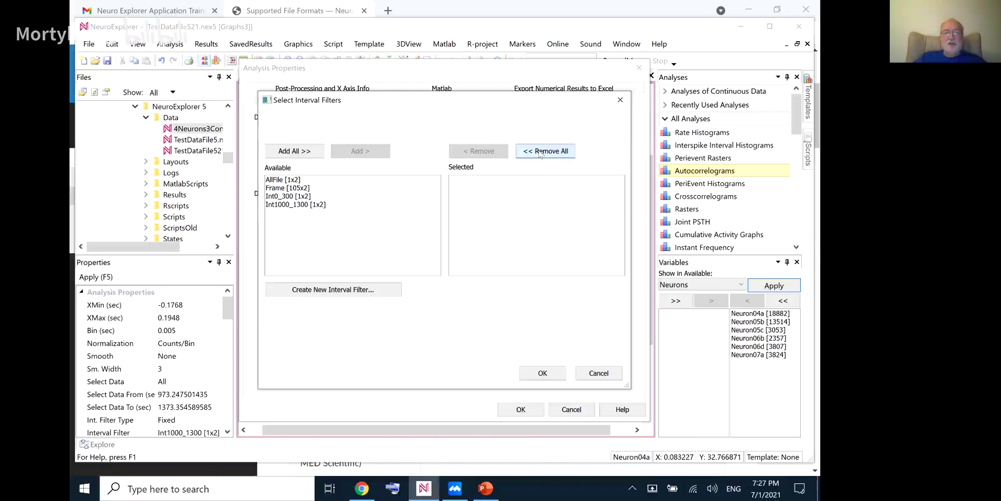
left_click(289, 197)
left_click(290, 205, "shift")
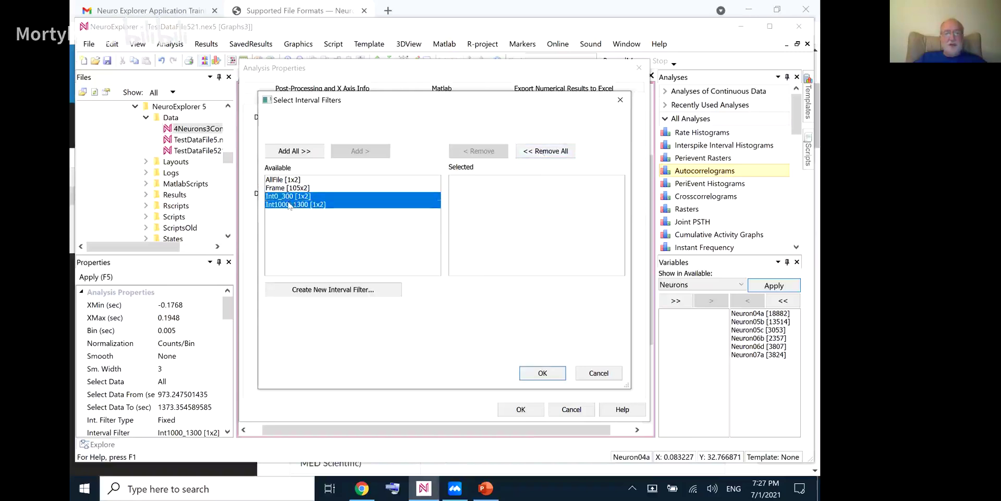
left_click(347, 156)
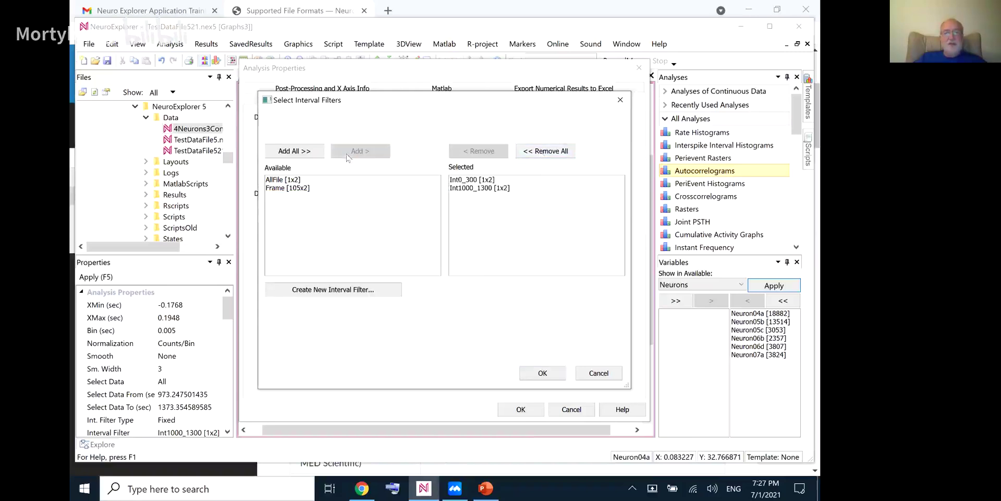
Apply Int0_300 and Int1000_1300 as interval filters to the autocorrelograms, one filter per column of graphs.
left_click(537, 373)
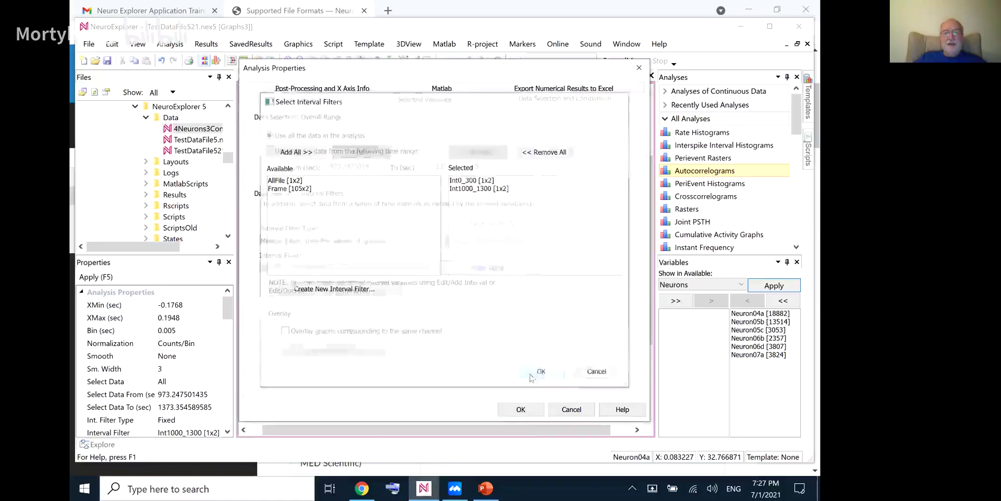
left_click(521, 410)
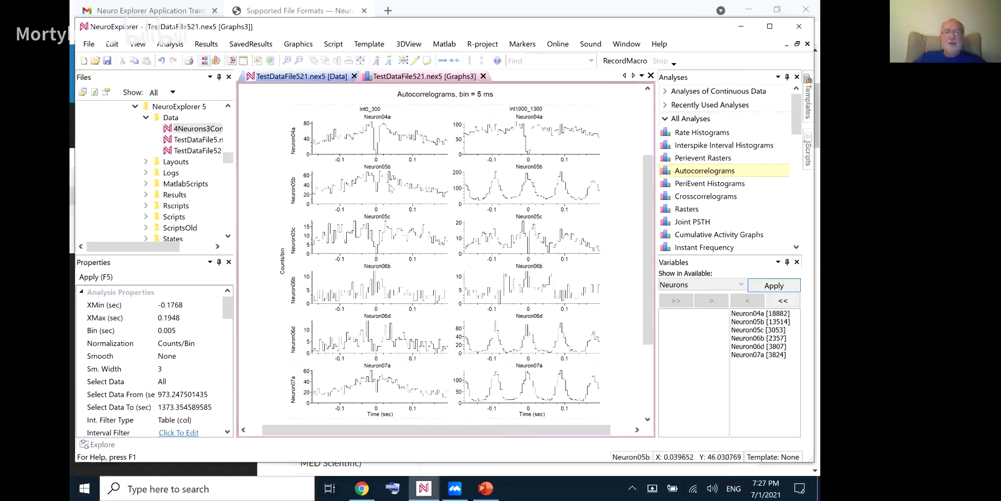
mouse_move(390, 188)
mouse_move(521, 191)
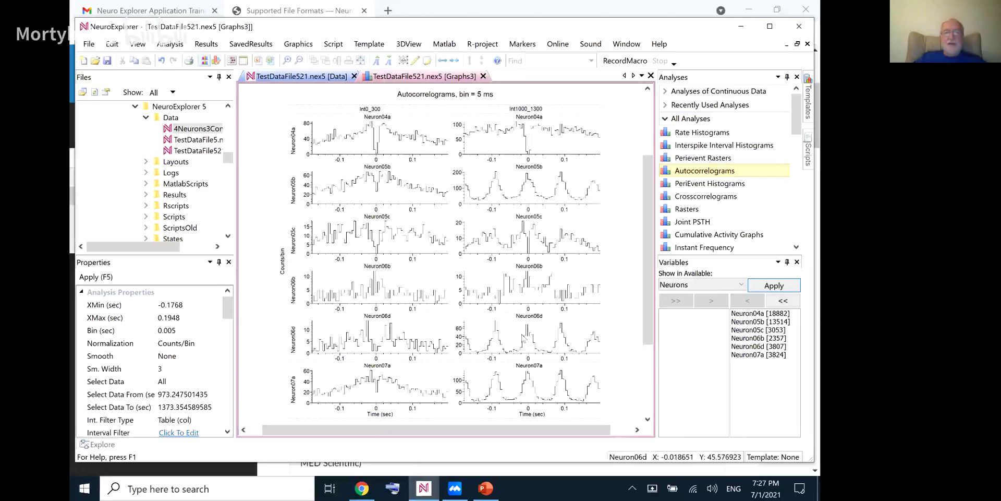
mouse_move(524, 338)
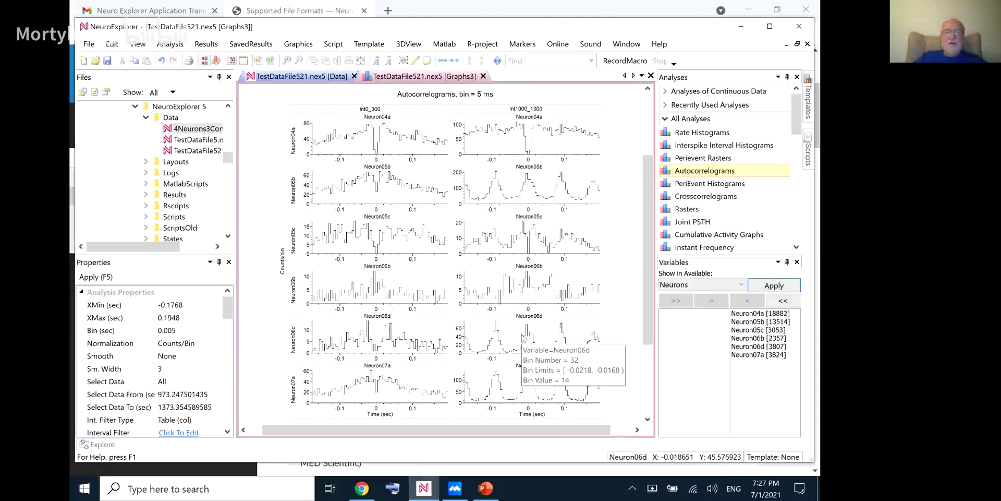
Overlay the autocorrelogram graphs corresponding to the same channel so both interval filters share each neuron's graph.
double_click(411, 193)
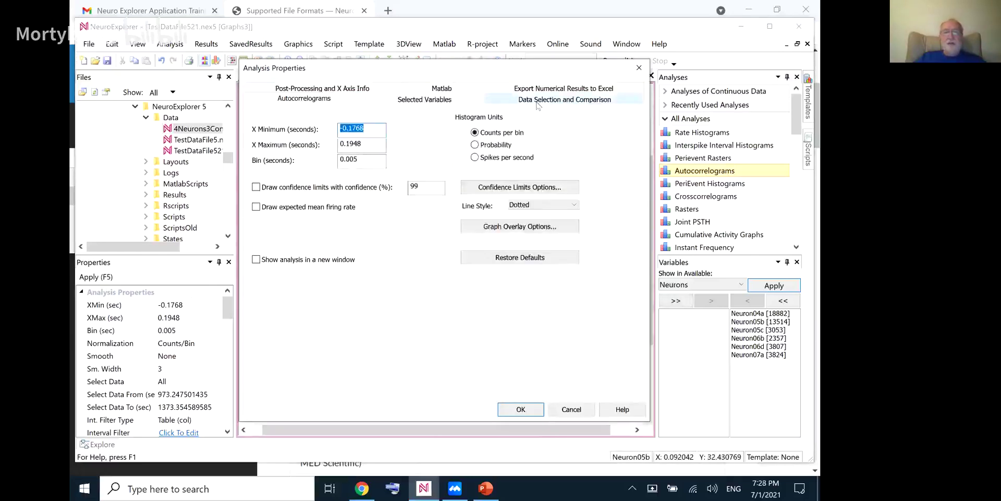
left_click(537, 102)
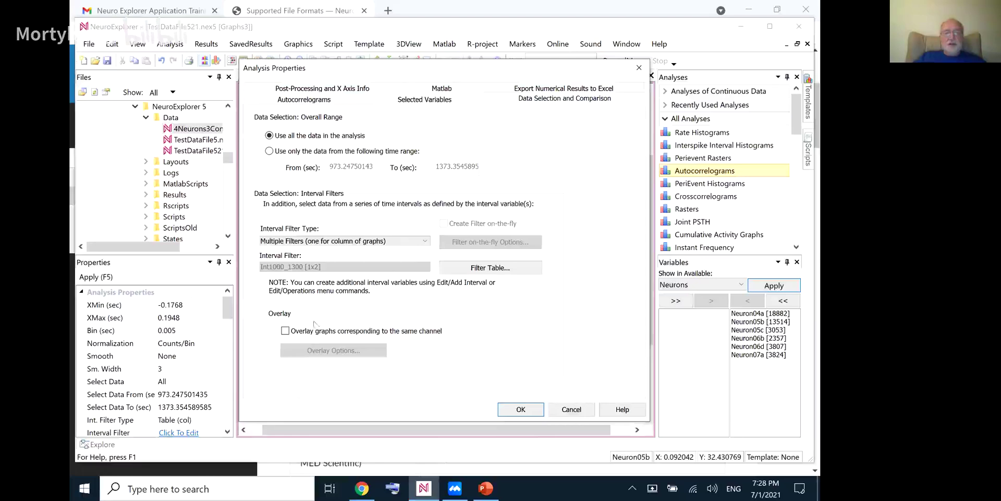
left_click(286, 331)
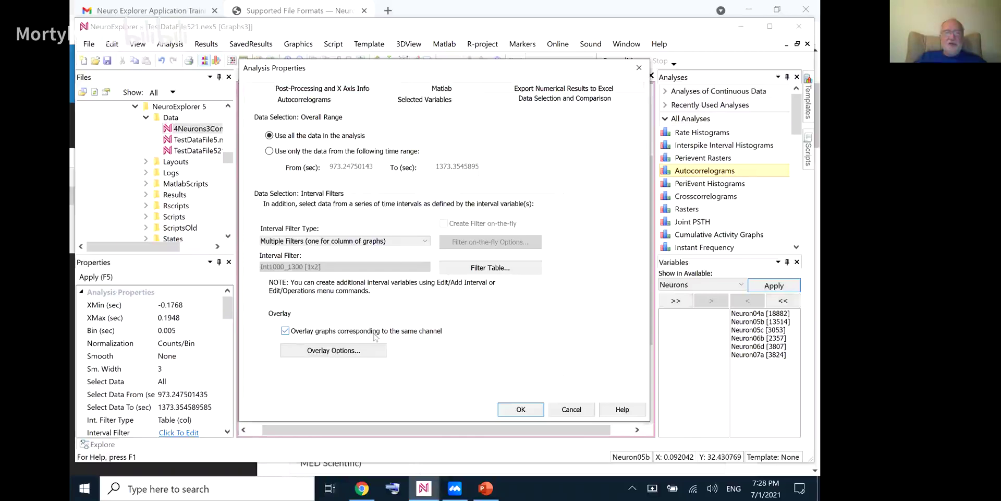
left_click(512, 414)
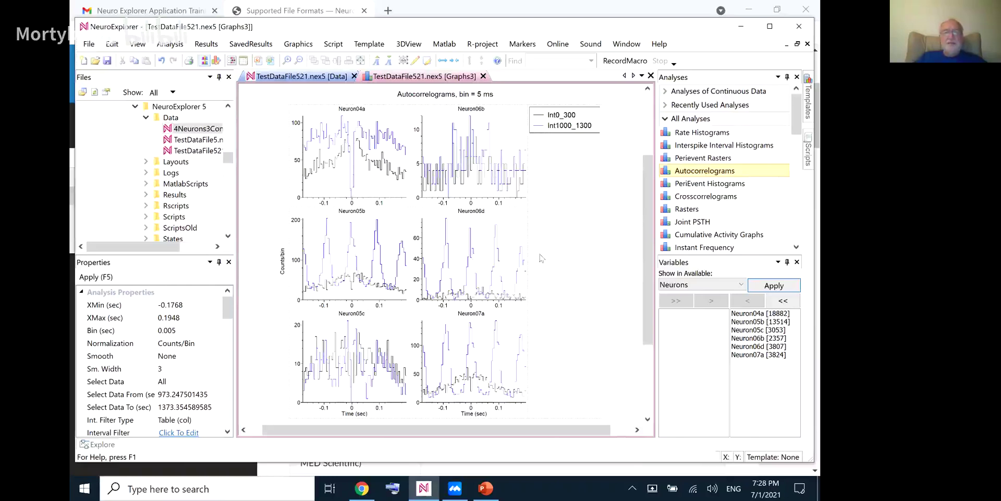
Close the autocorrelogram graphs and deselect all neurons, events and intervals in the data file's variable list.
left_click(484, 76)
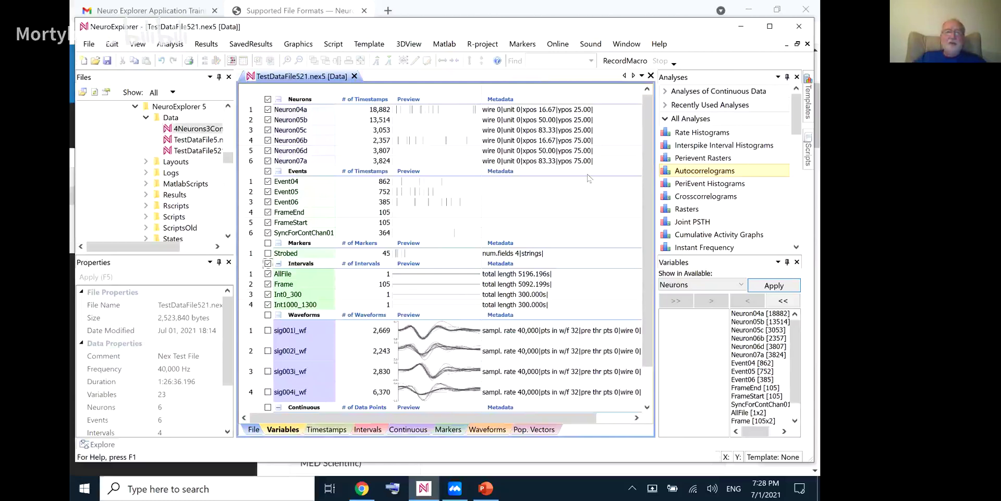
scroll(589, 178, "down", 1)
scroll(589, 178, "up", 1)
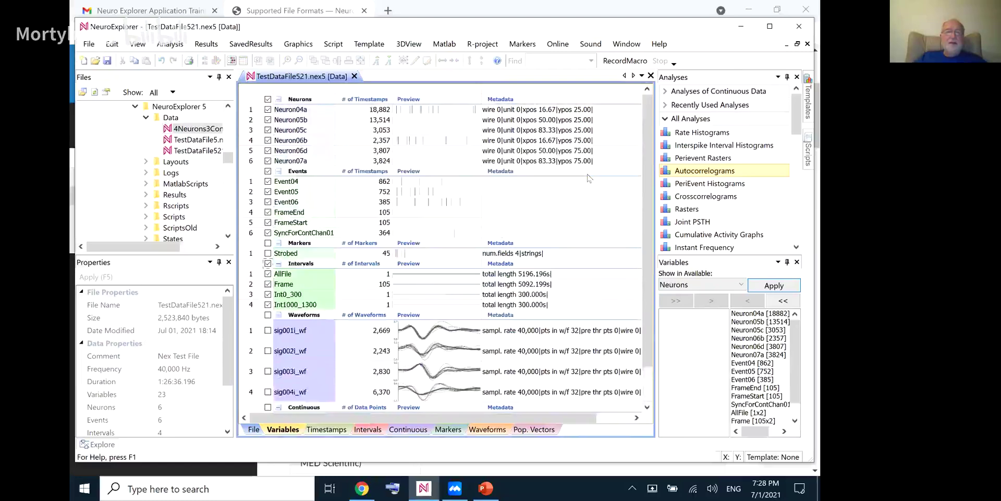
scroll(589, 179, "down", 1)
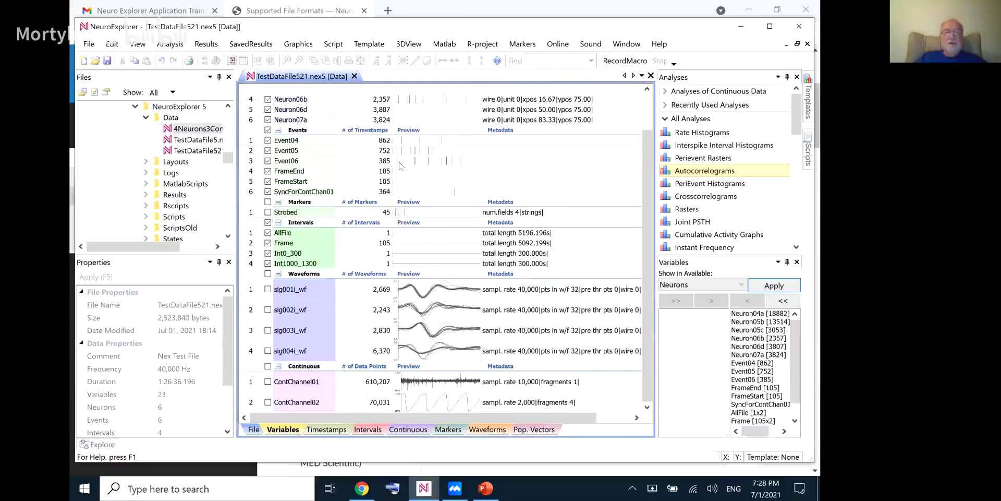
scroll(401, 166, "up", 1)
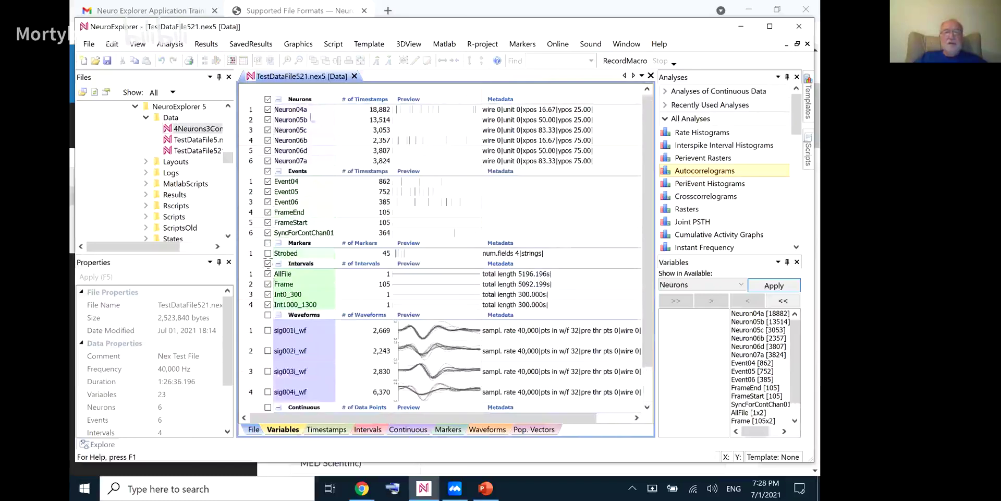
left_click(268, 99)
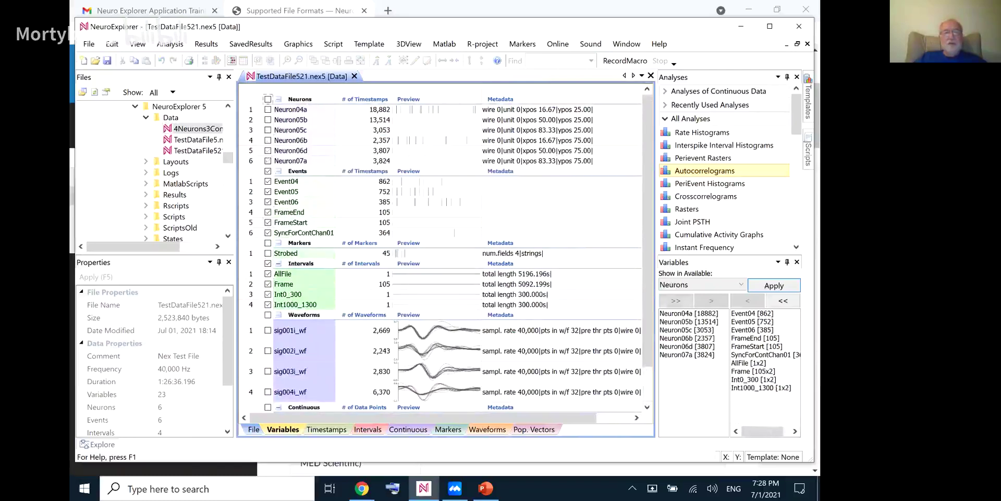
left_click(268, 171)
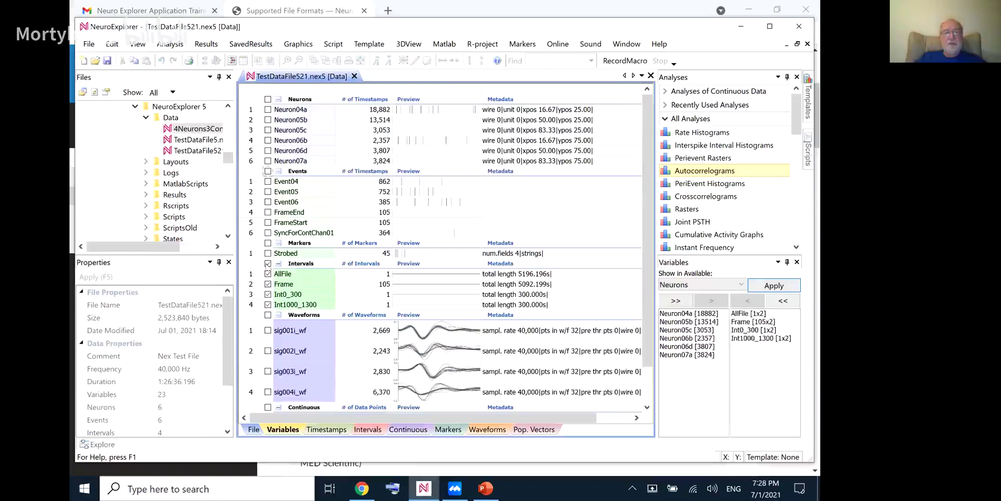
left_click(268, 263)
Select all waveform variables, sig001i_wf through sig004i_wf, for analysis.
scroll(269, 281, "down", 1)
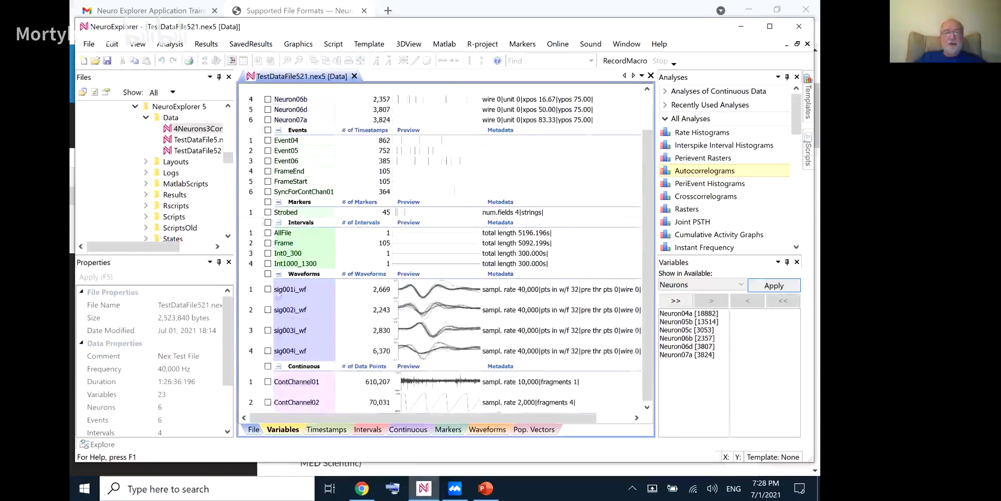
left_click(268, 290)
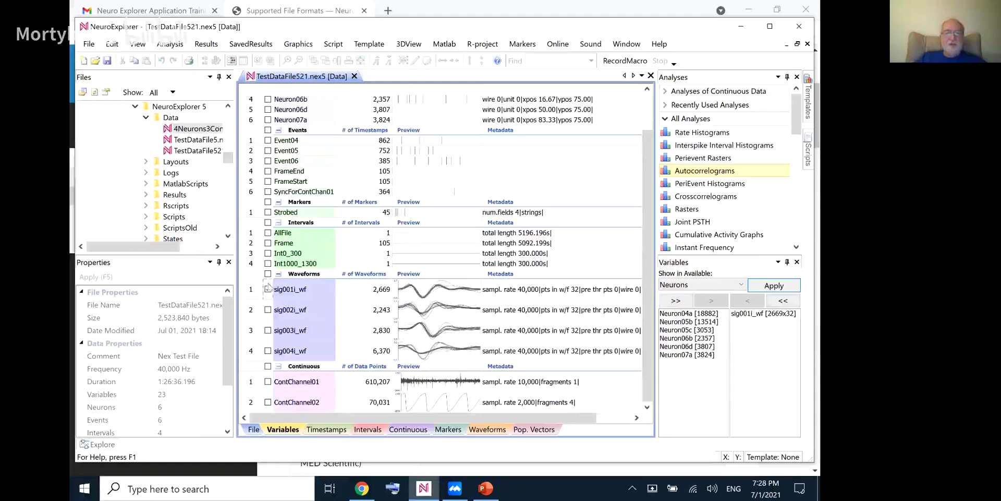
left_click(268, 274)
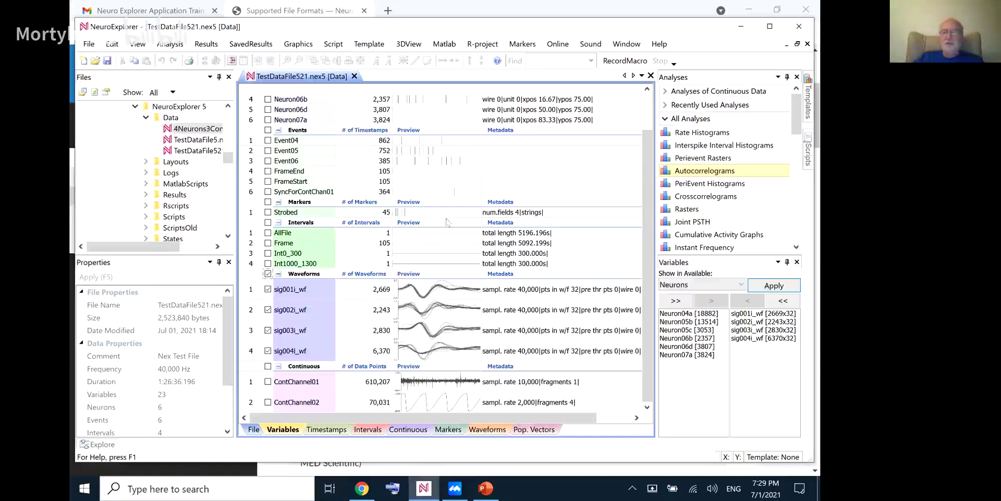
Run the Waveform Comparison analysis on the selected waveforms, drawing PCA projections of PC1 against PC2 from all the data.
left_click_drag(796, 129, 797, 248)
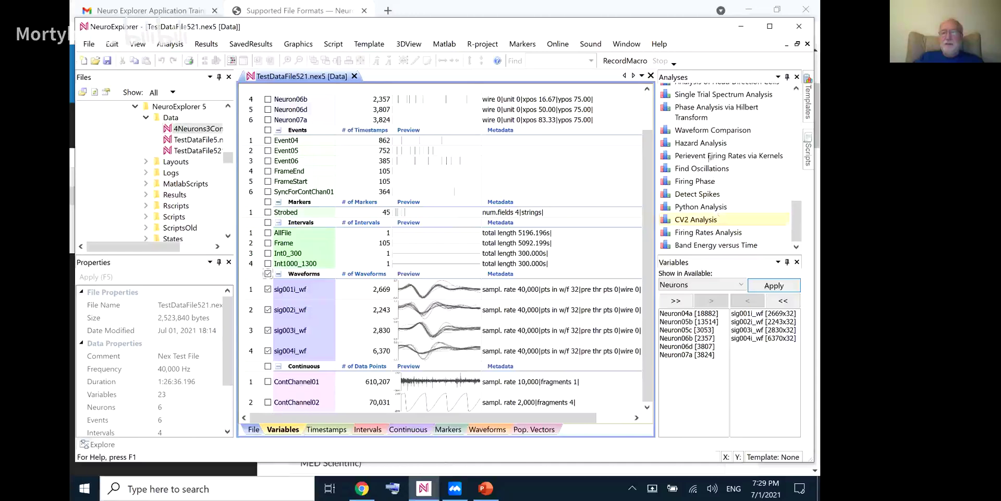
double_click(707, 132)
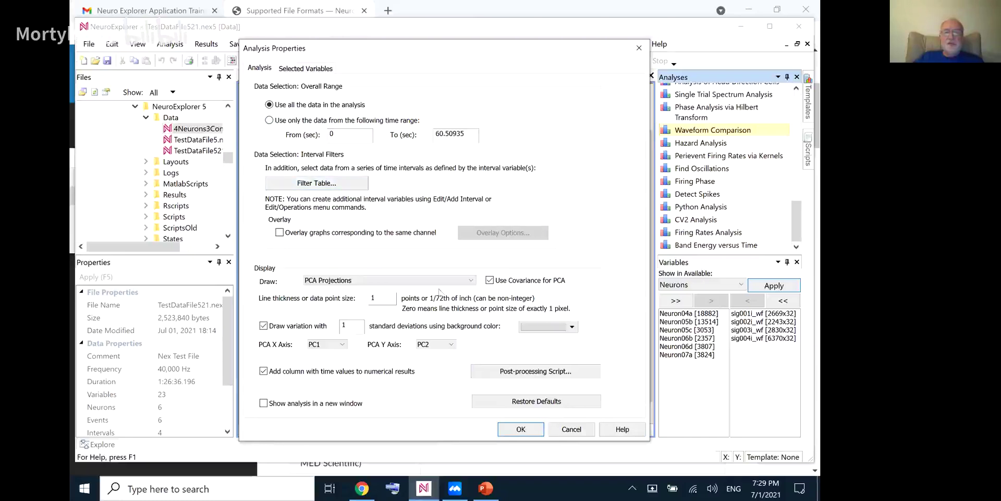
left_click(512, 431)
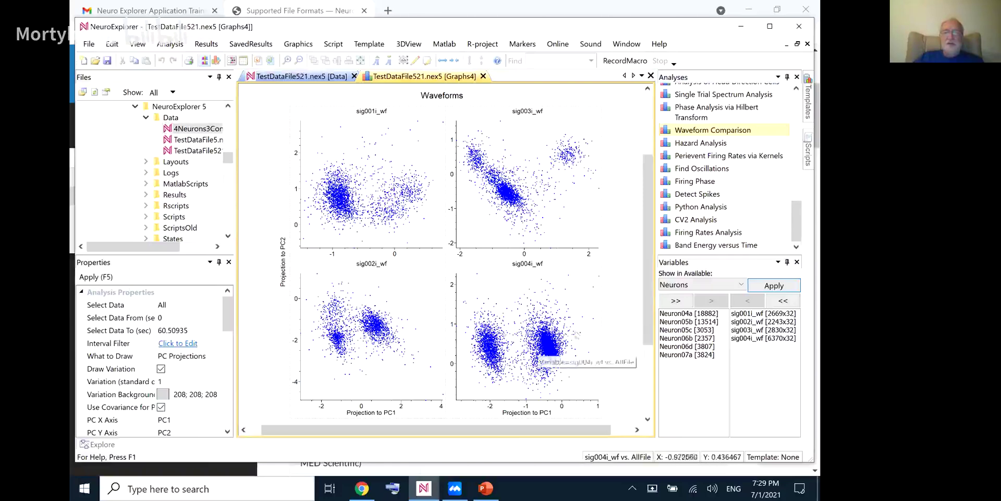
Close the waveform graphs, replace the selected waveforms with all available neurons, and apply the selection.
left_click(483, 76)
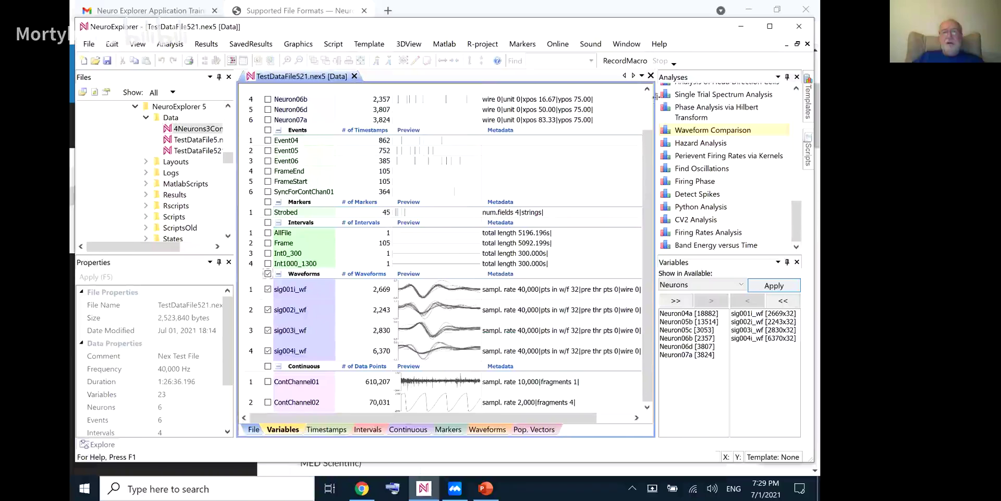
scroll(441, 251, "up", 1)
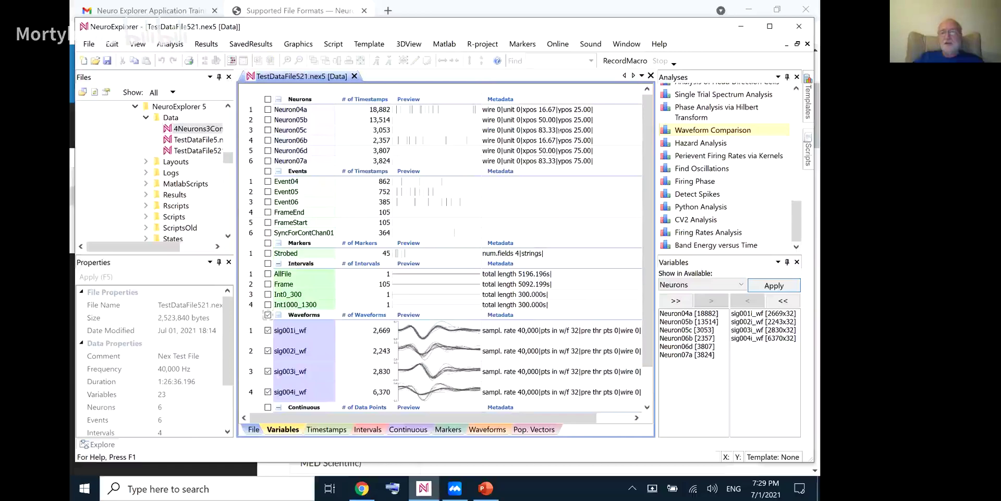
left_click_drag(798, 219, 798, 113)
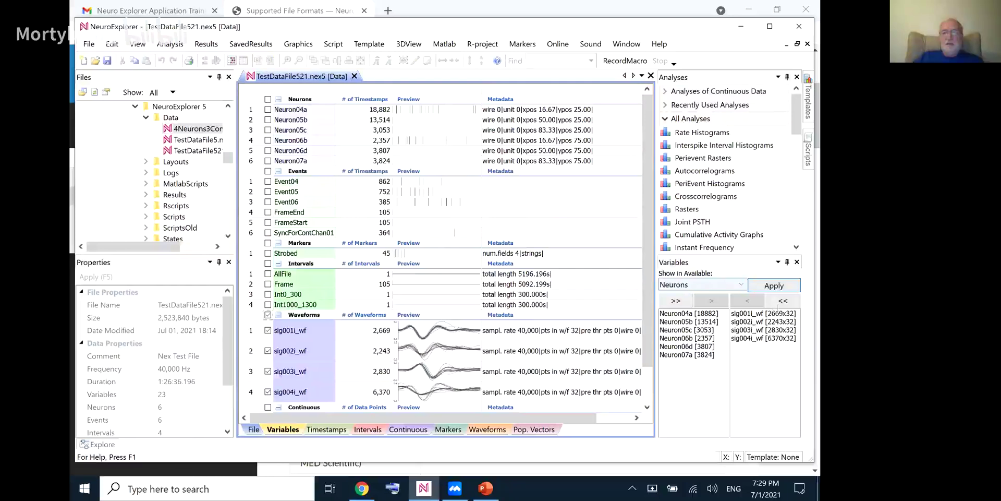
left_click(783, 300)
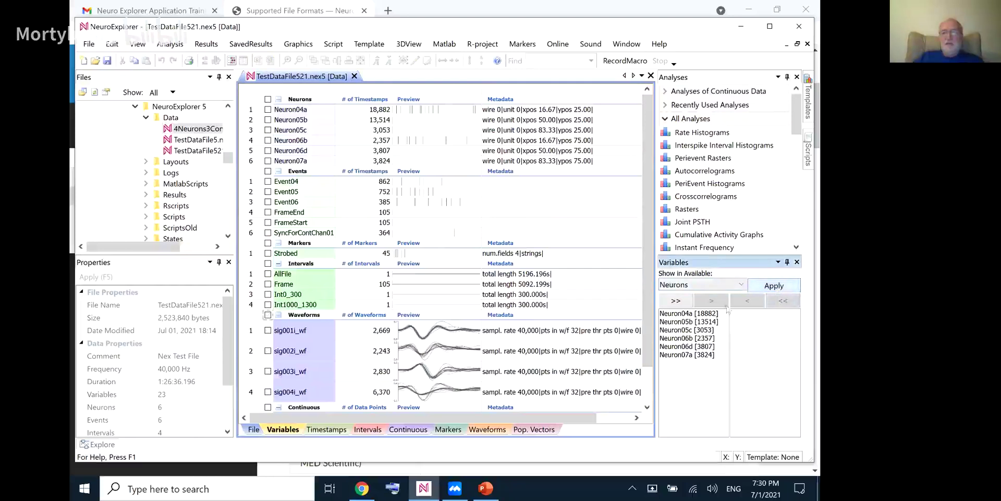
left_click(677, 301)
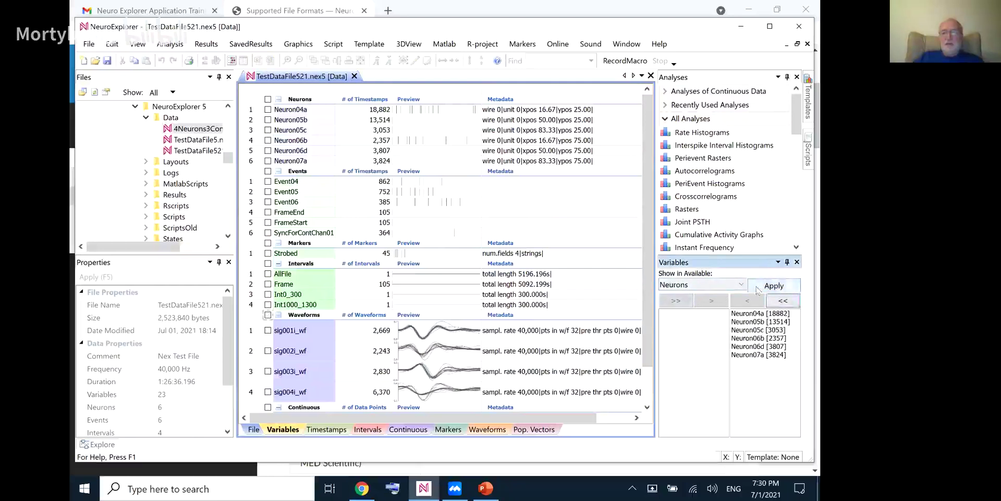
left_click(757, 290)
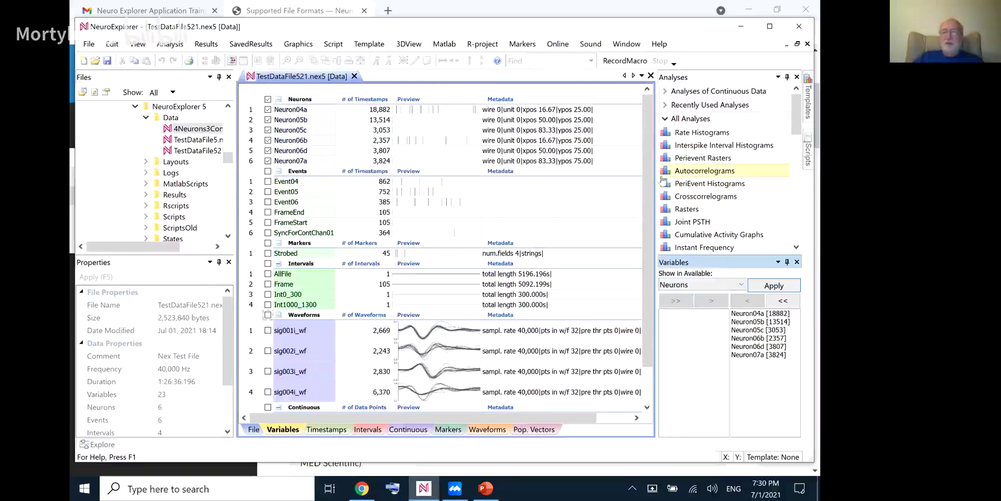
Run the Crosscorrelograms analysis on the selected neurons and set Neuron05b as the fixed reference event for all graphs.
double_click(663, 196)
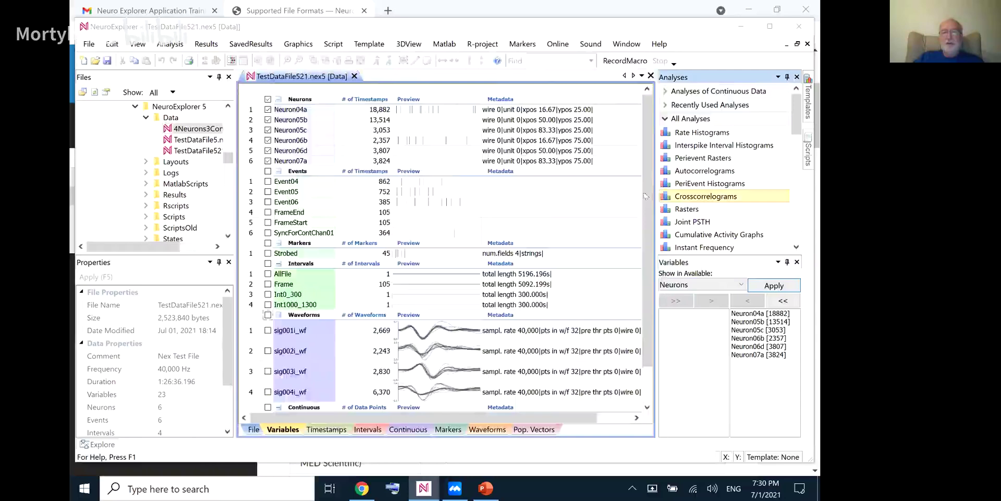
left_click(535, 421)
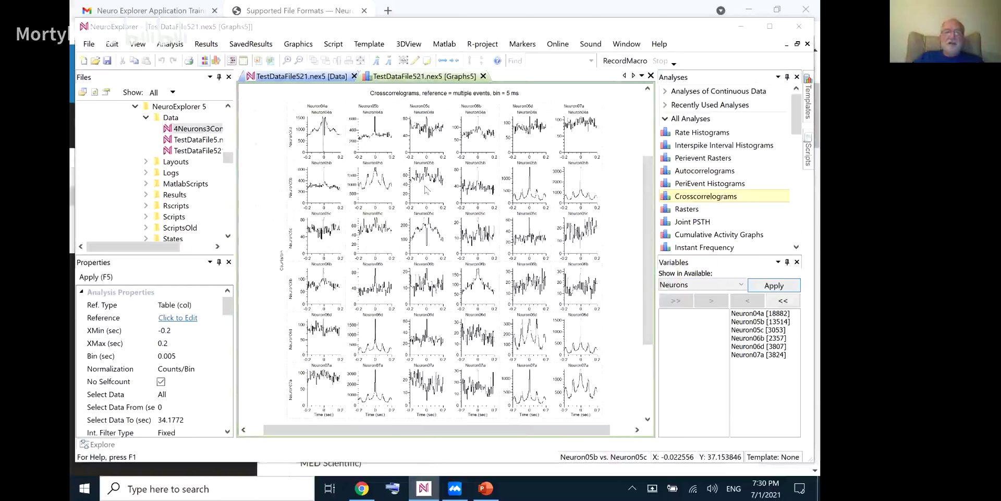
double_click(425, 189)
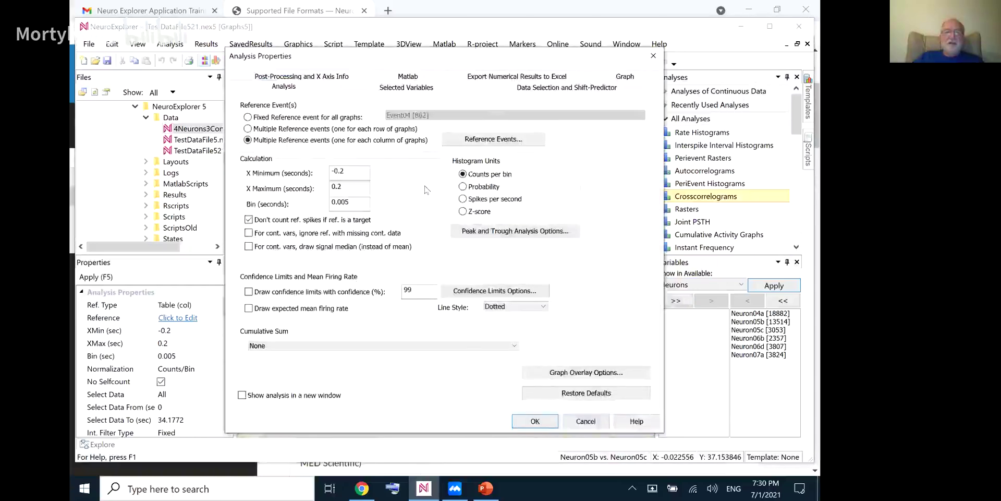
left_click(267, 118)
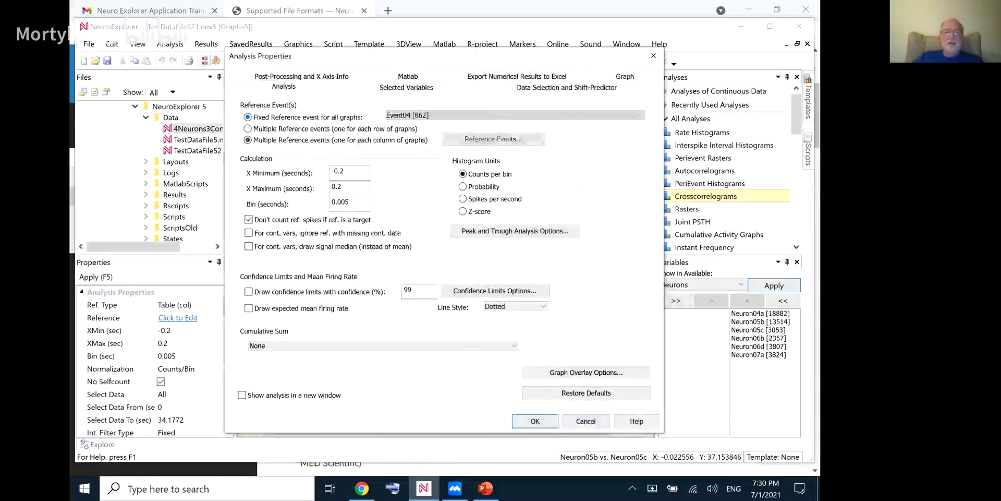
left_click(435, 117)
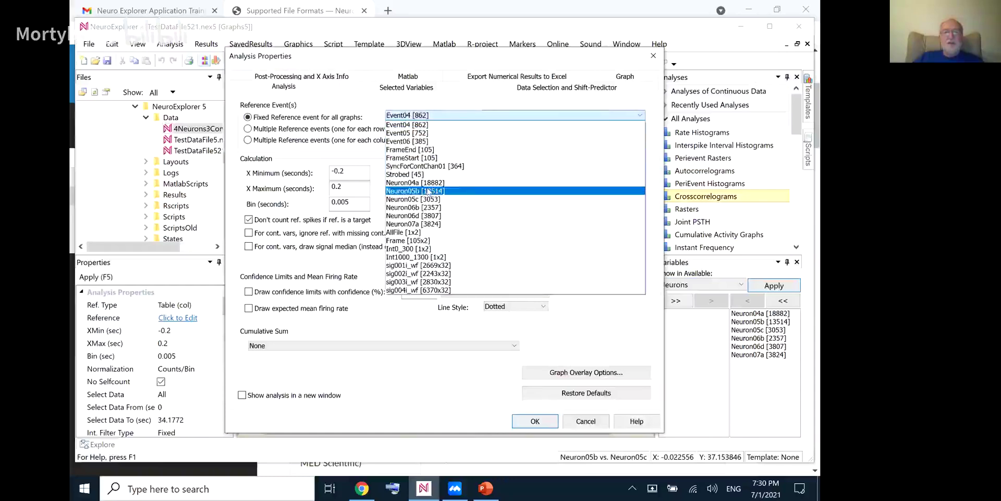
left_click(467, 250)
left_click(535, 421)
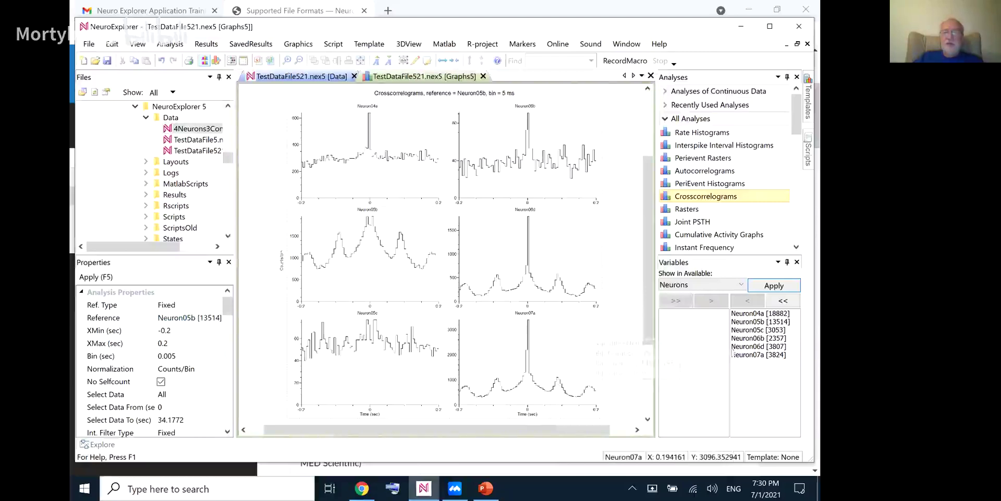
Enlarge the title and axis text of the crosscorrelogram graphs.
mouse_move(417, 172)
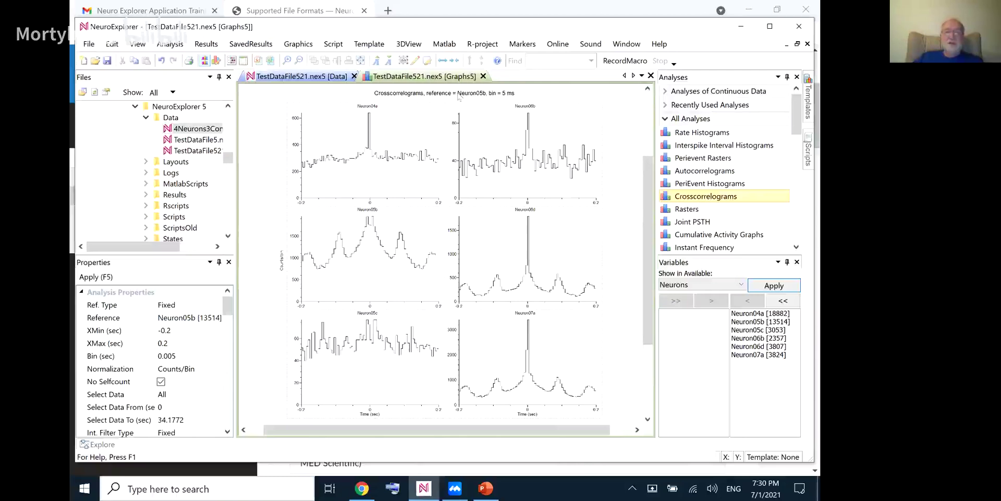
left_click(377, 61)
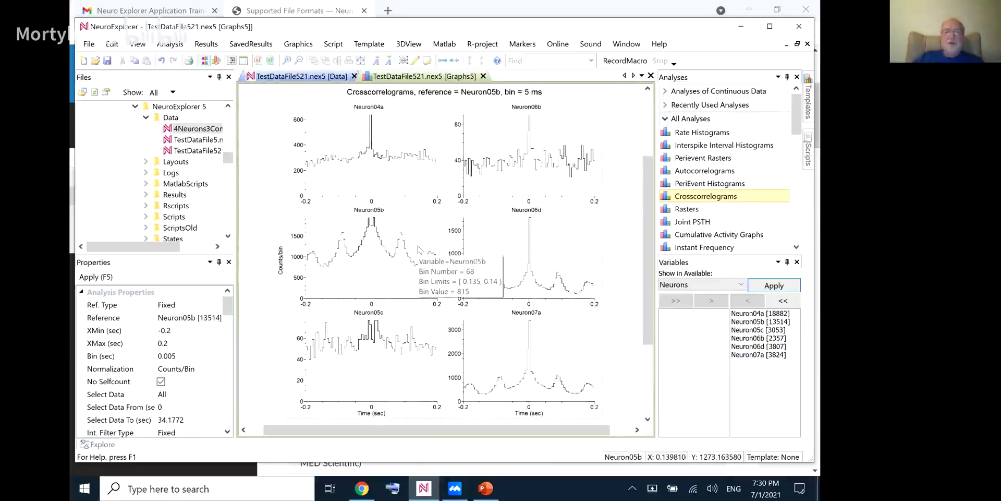
mouse_move(543, 250)
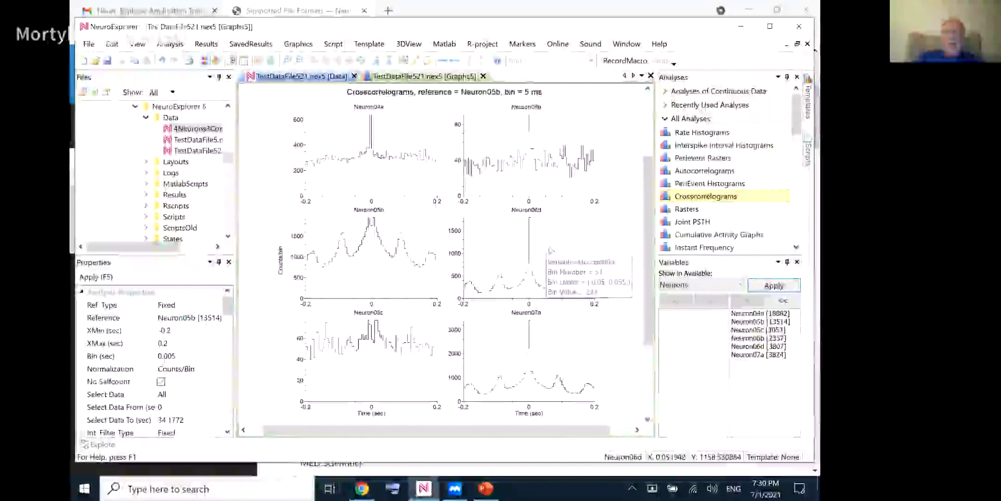
Switch the crosscorrelograms to multiple reference events, one per column of graphs, using all six selected neurons as references, and recalculate.
double_click(393, 160)
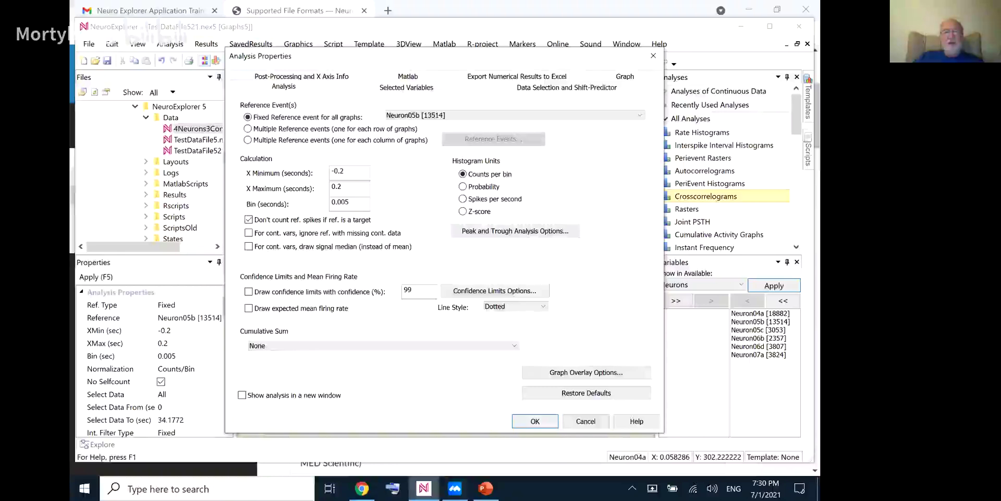
left_click(296, 142)
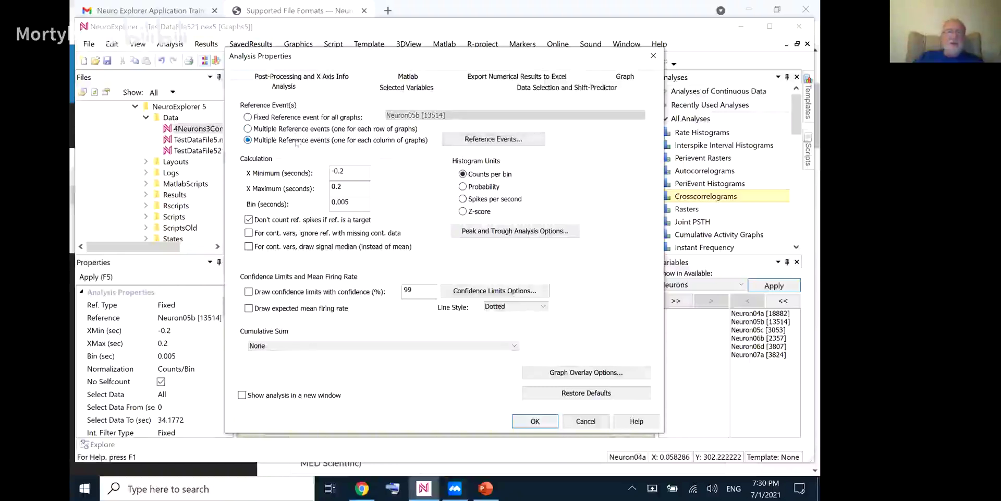
left_click(487, 141)
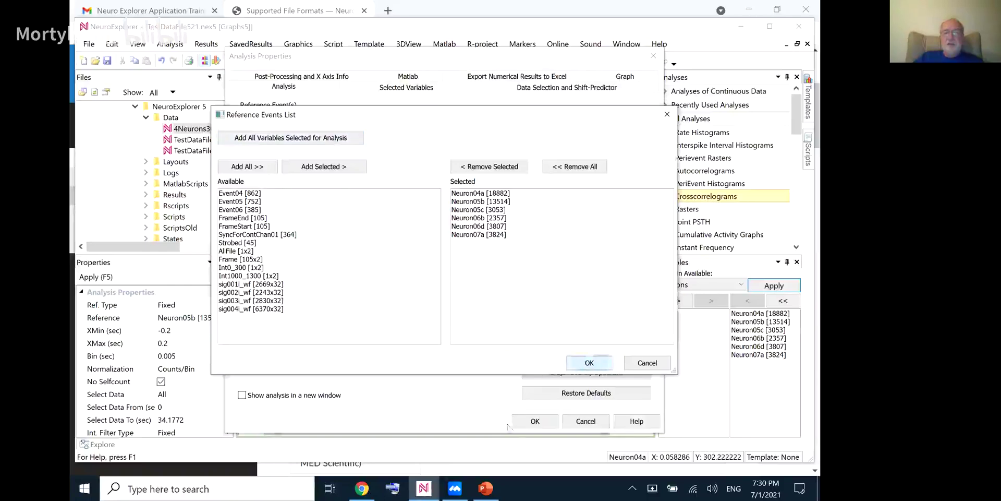
left_click(589, 362)
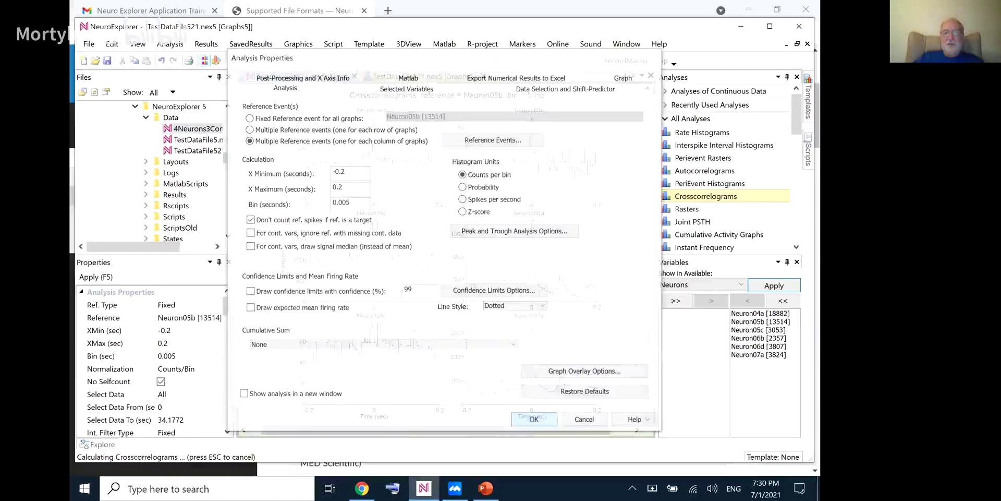
left_click(527, 422)
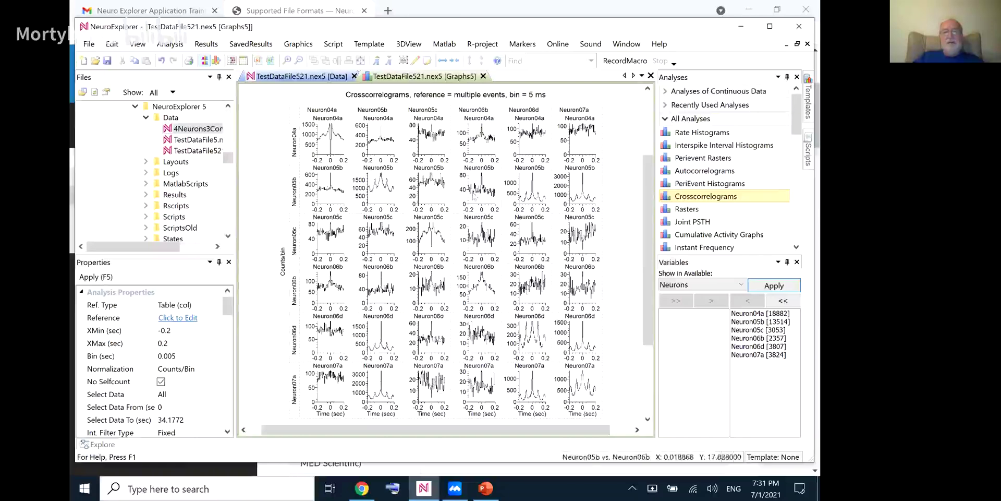
mouse_move(473, 195)
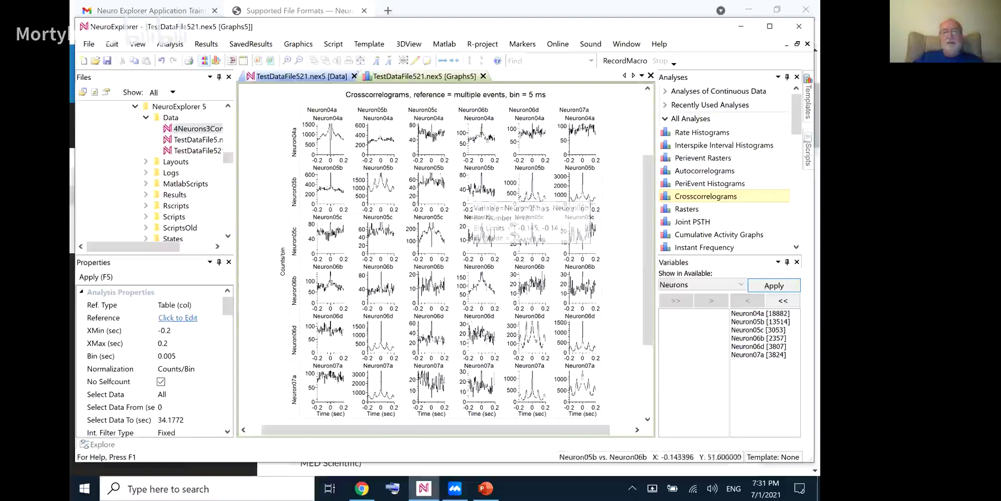
mouse_move(441, 148)
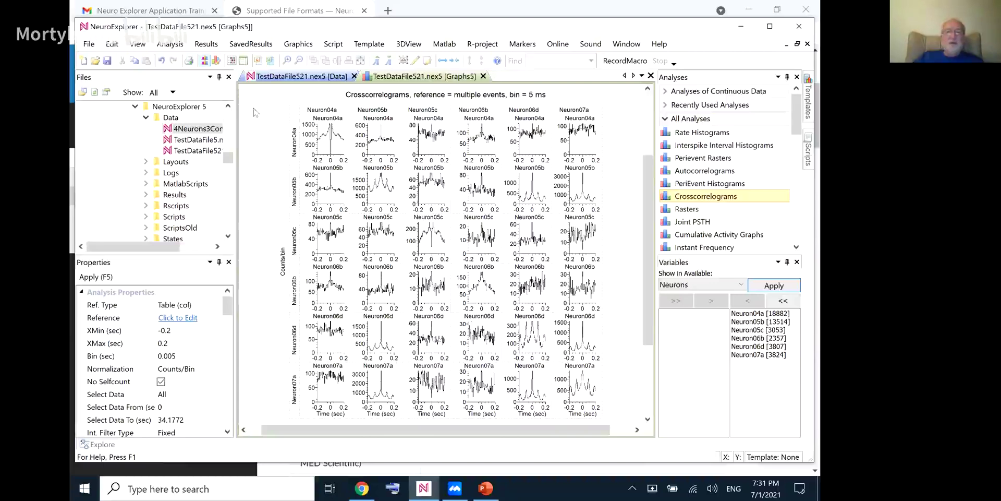
Export the crosscorrelogram graphics to NeuroExplorerJournal.ppt, check slide 4 in PowerPoint, and return to NeuroExplorer.
left_click(258, 61)
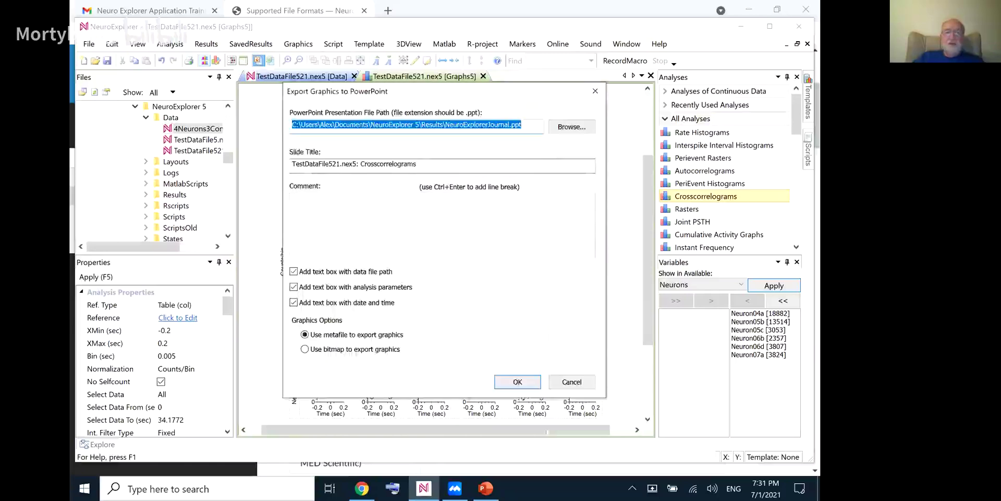
left_click(519, 382)
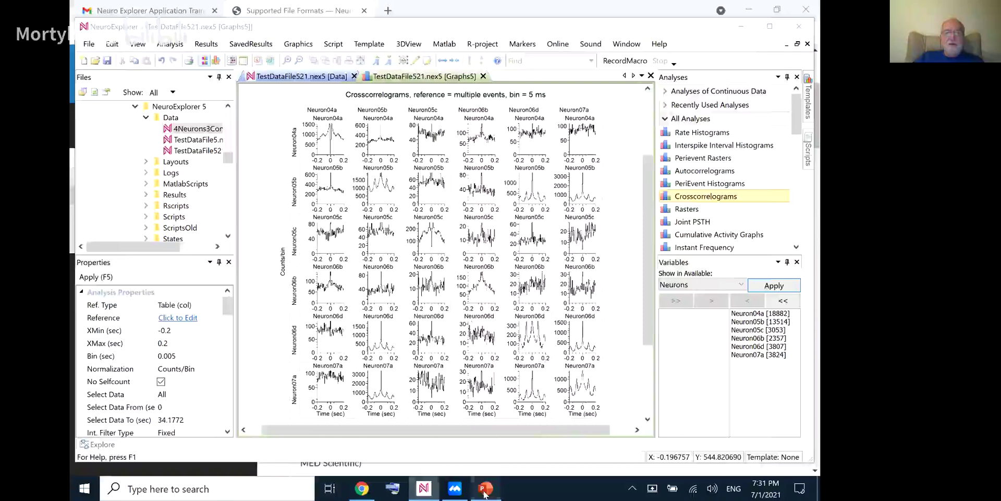
left_click(144, 188)
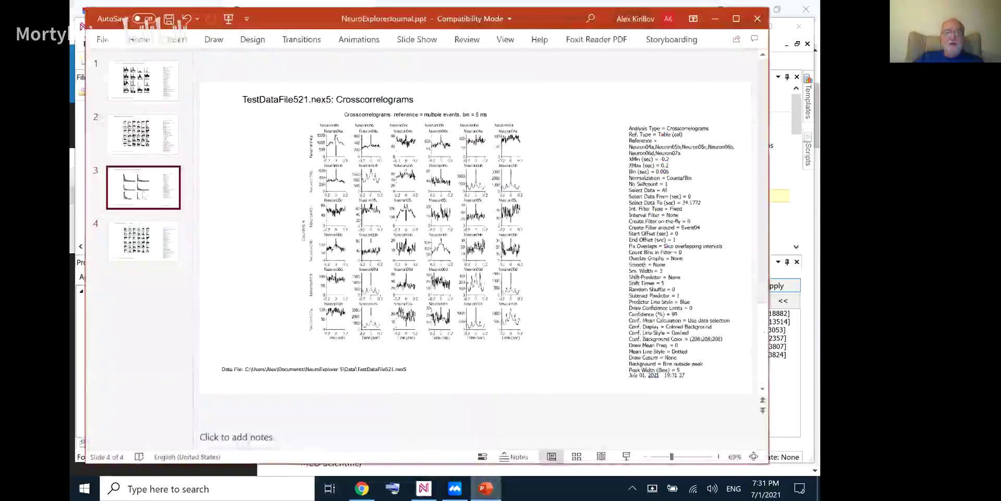
left_click(144, 240)
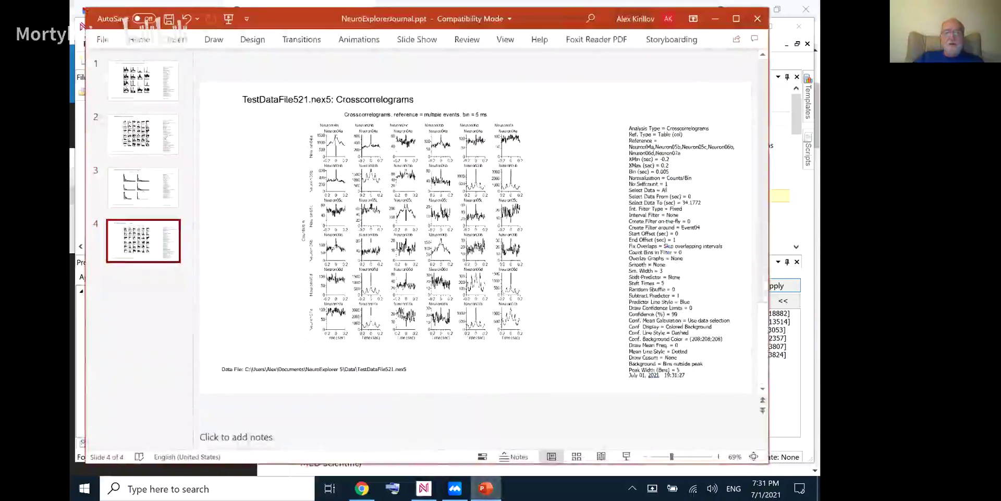
left_click(424, 488)
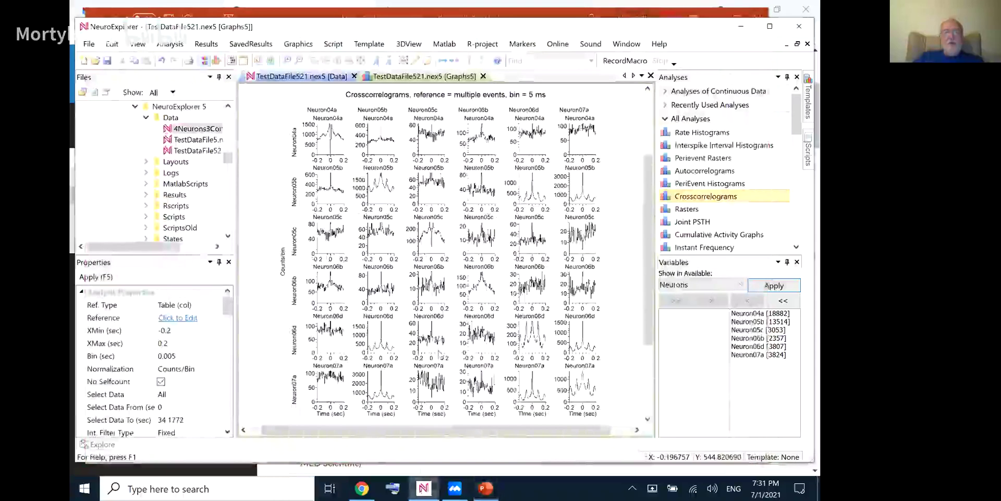
Quick-save the crosscorrelogram results and close the graphs window.
left_click(245, 46)
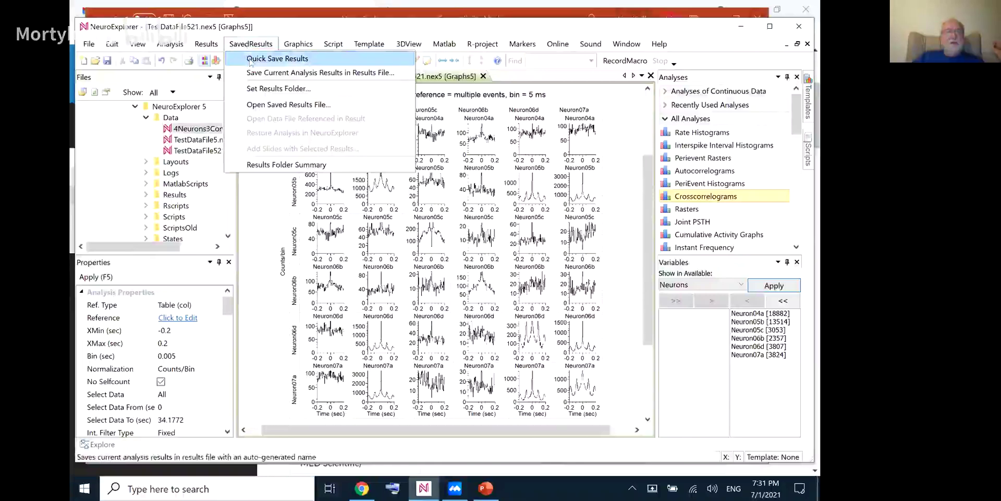
left_click(250, 61)
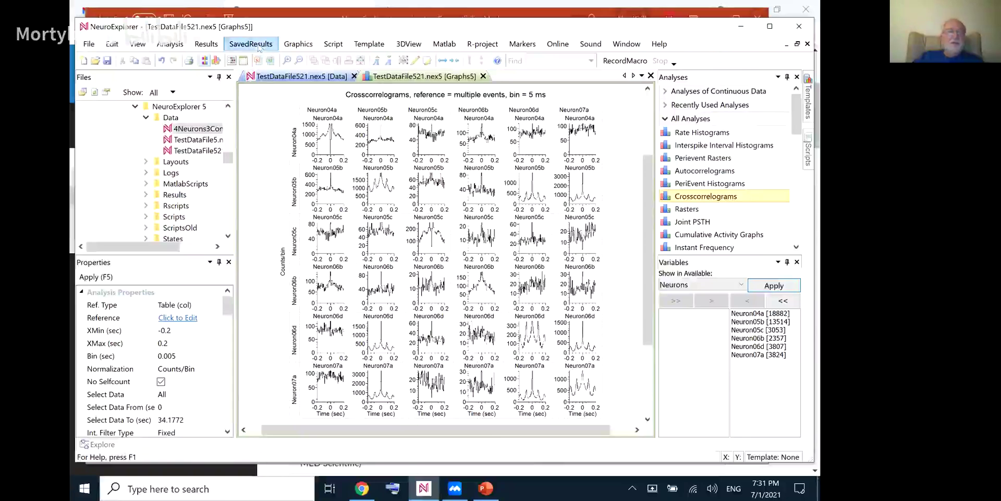
left_click(484, 77)
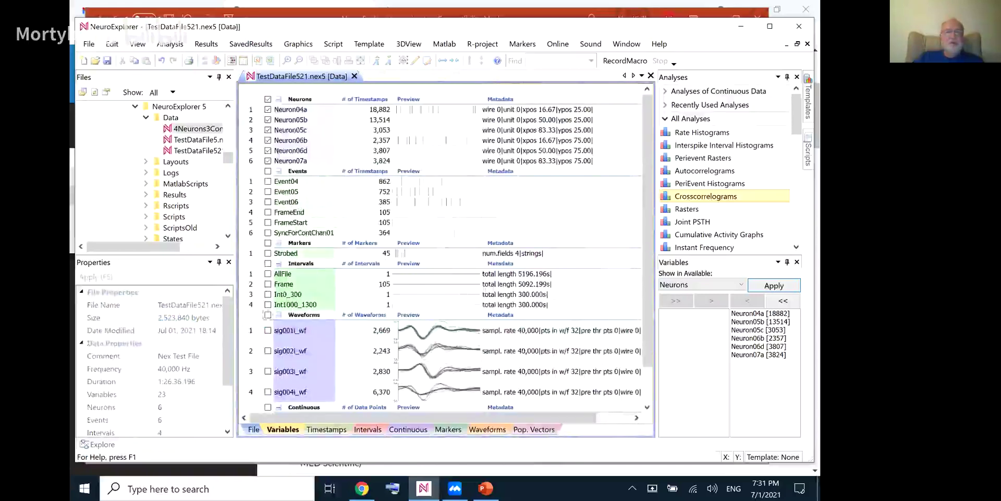
Open the Results Folder Summary and bring up the saved Spectrograms result from it.
left_click(243, 46)
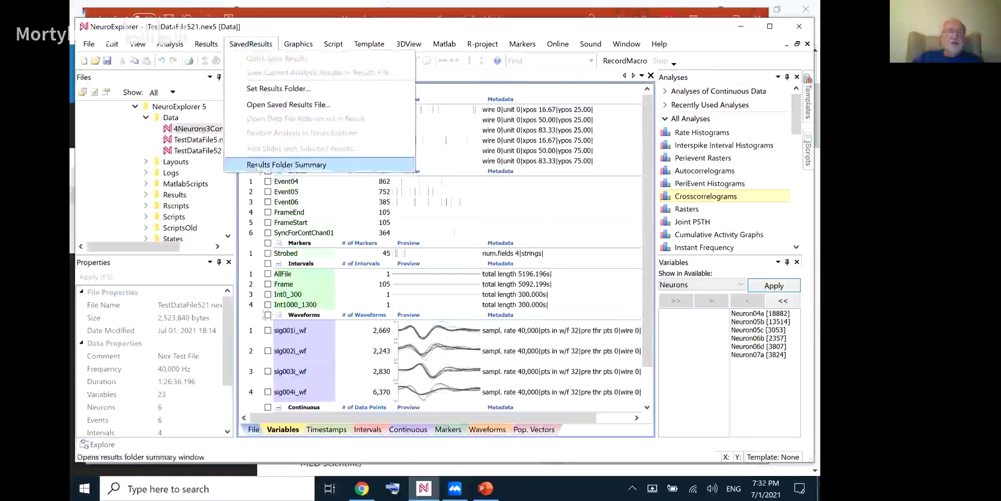
left_click(258, 167)
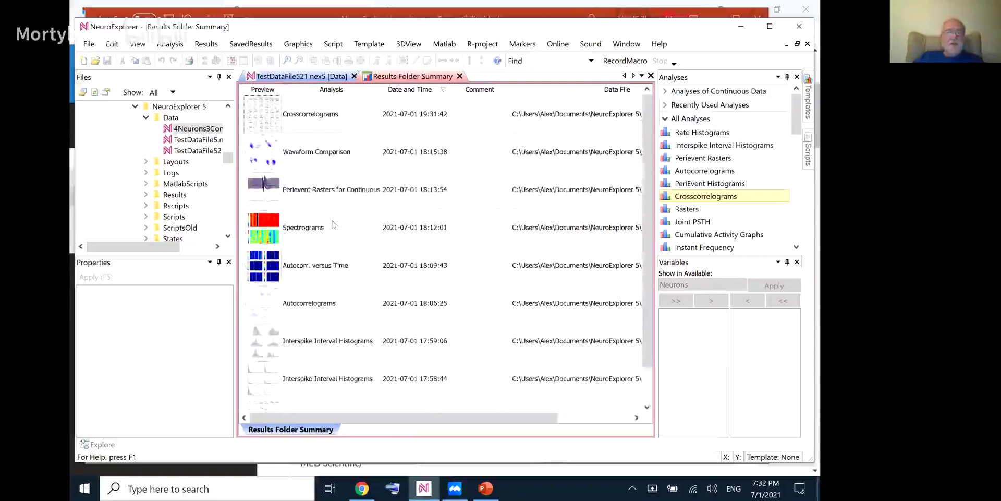
scroll(359, 202, "down", 1)
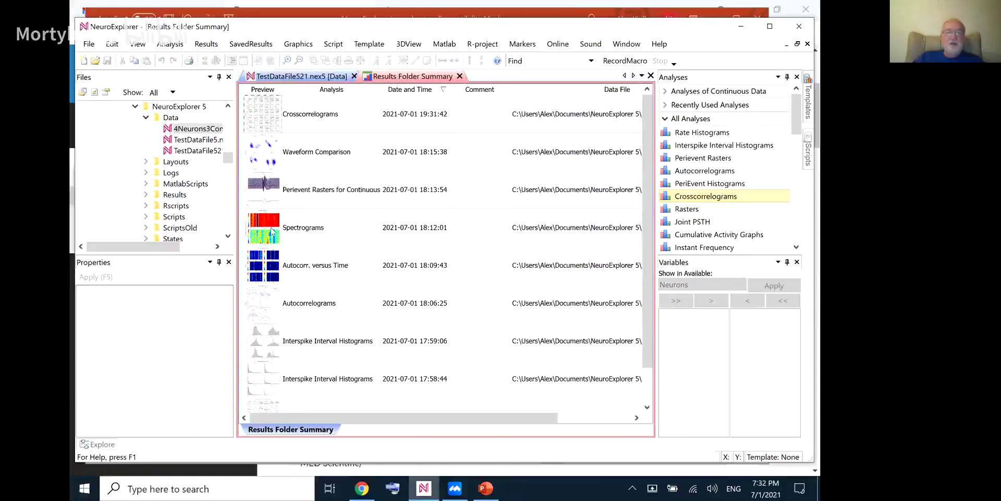
double_click(272, 231)
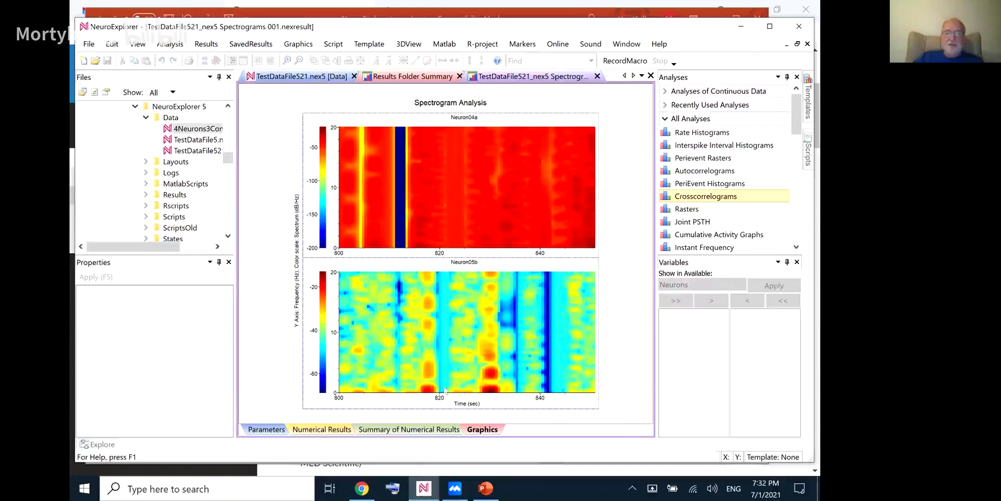
Examine the saved spectrogram's numerical results summary, numerical results, parameters and graphics, including the actions available for the result.
left_click(420, 429)
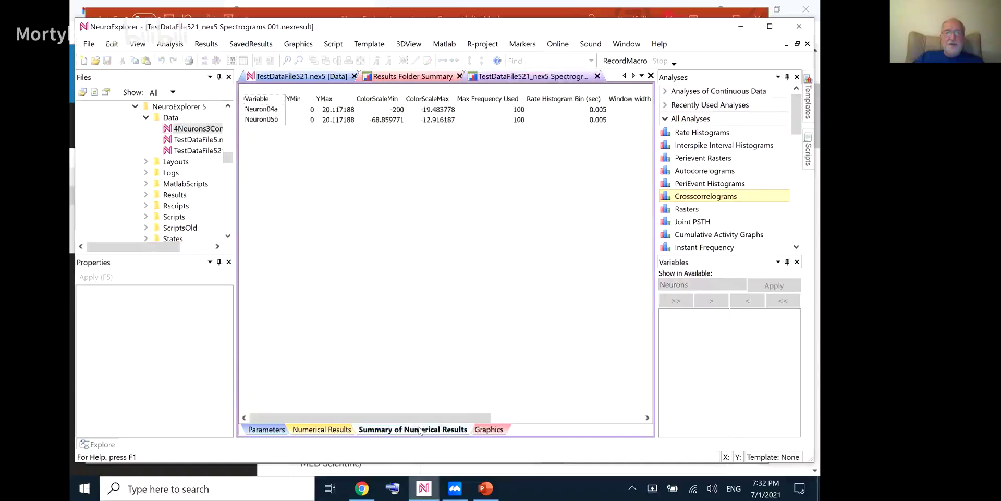
left_click(349, 429)
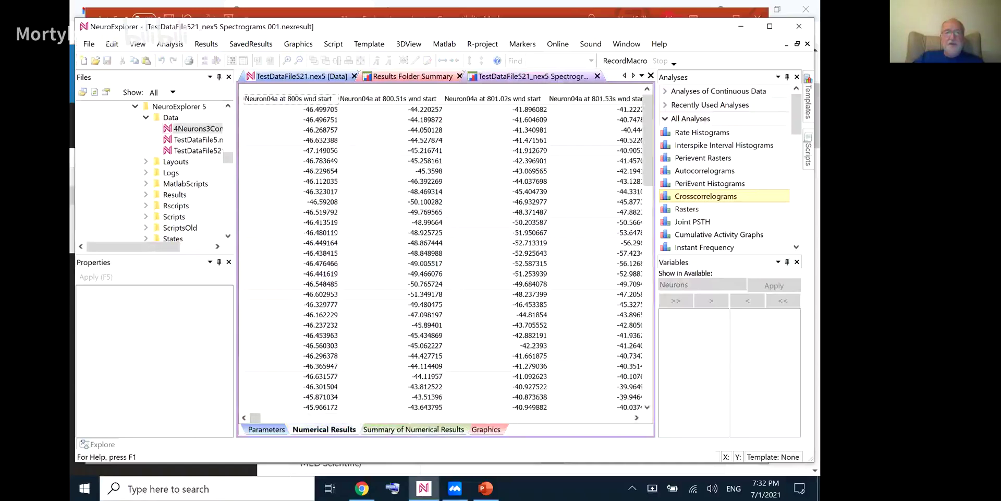
left_click(267, 431)
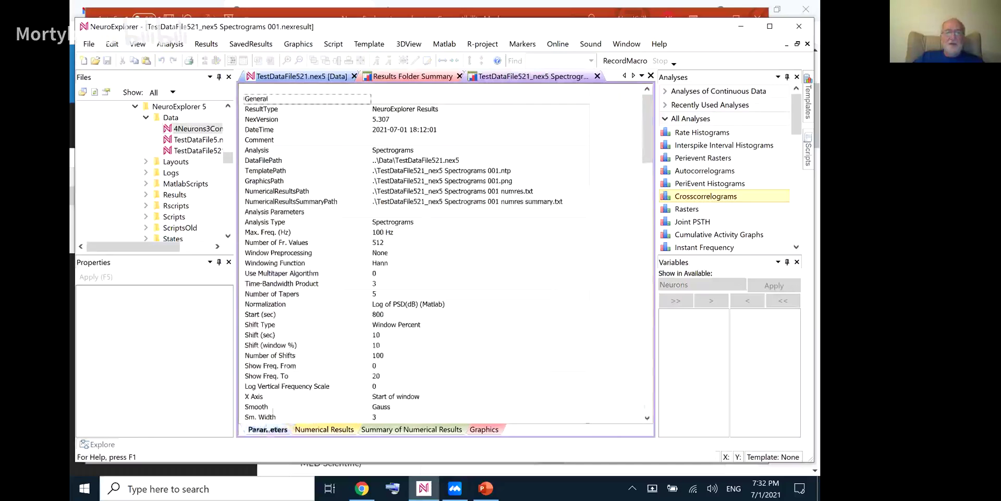
left_click(482, 430)
right_click(424, 198)
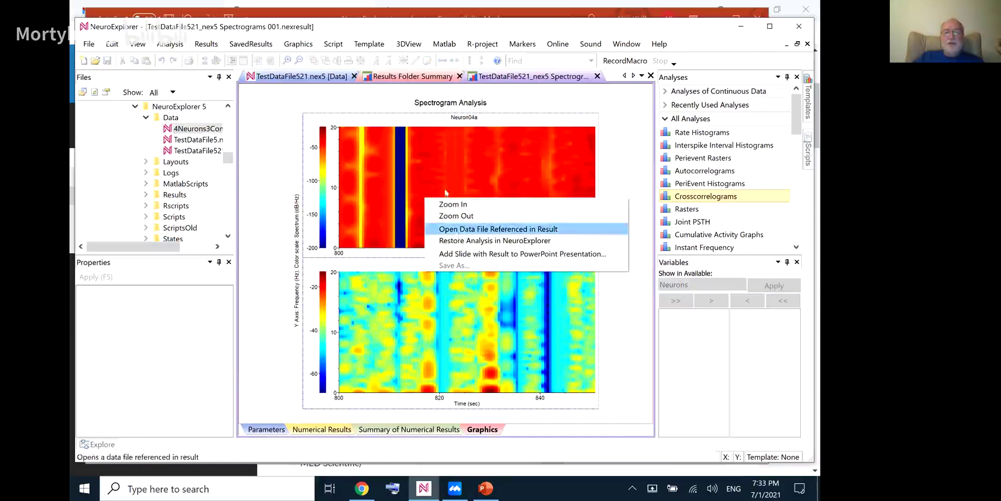
Close the saved spectrogram result, the Results Folder Summary and the TestDataFile521.nex5 data window.
left_click(599, 78)
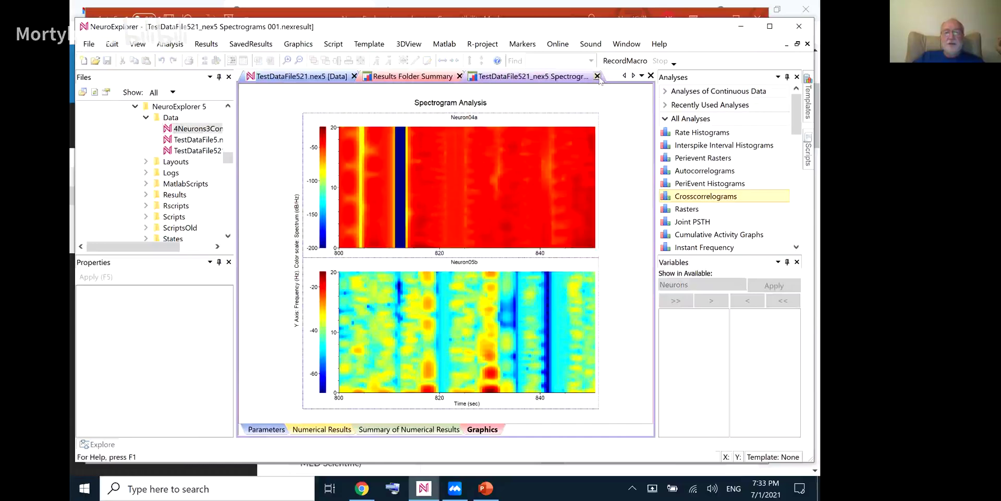
left_click(598, 76)
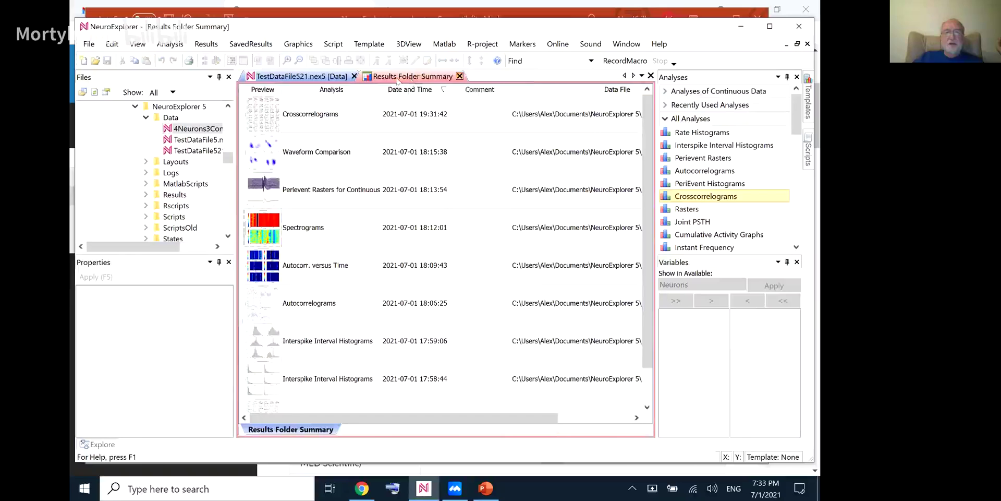
left_click(459, 77)
left_click(355, 77)
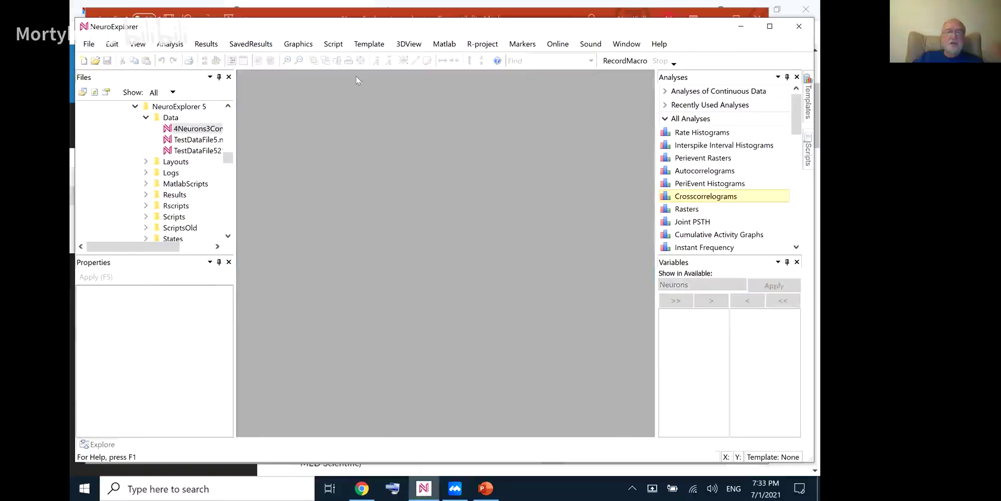
Reopen the Results Folder Summary with no data file loaded and open the saved Spectrograms result.
left_click(254, 44)
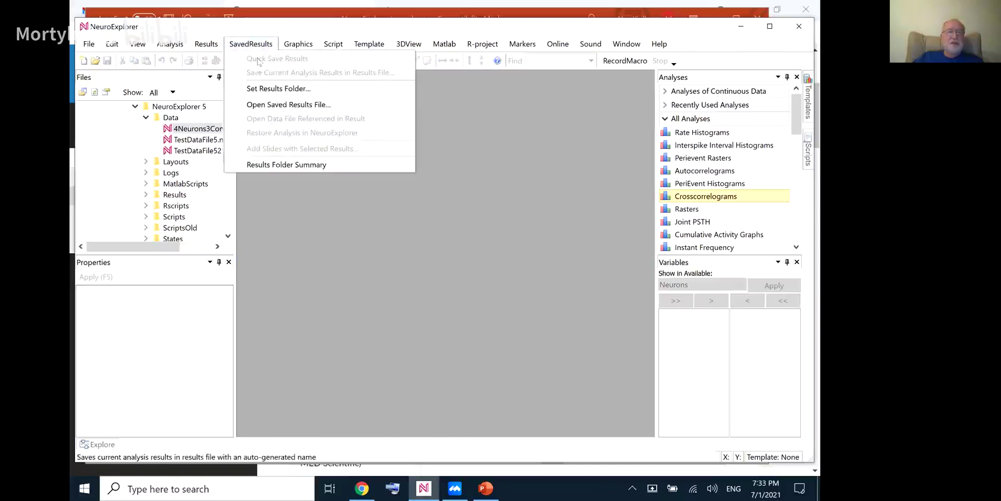
left_click(260, 166)
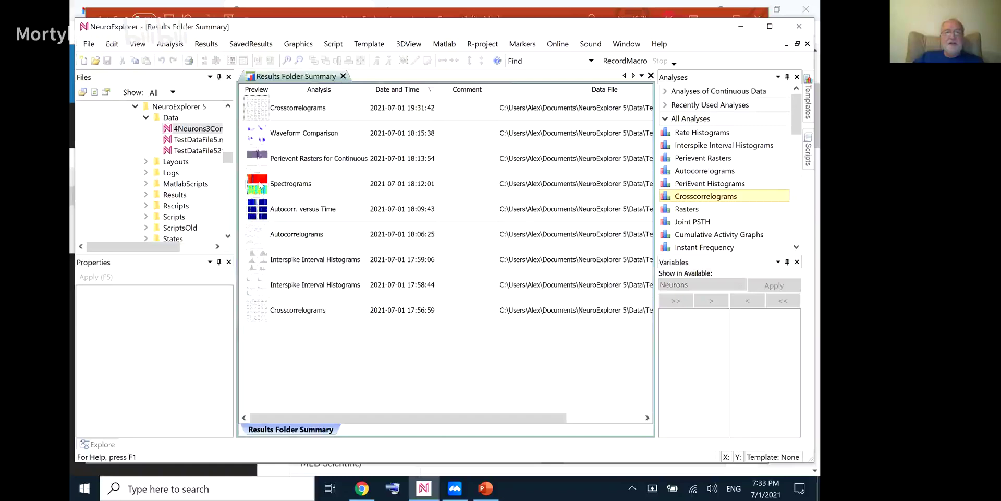
double_click(259, 185)
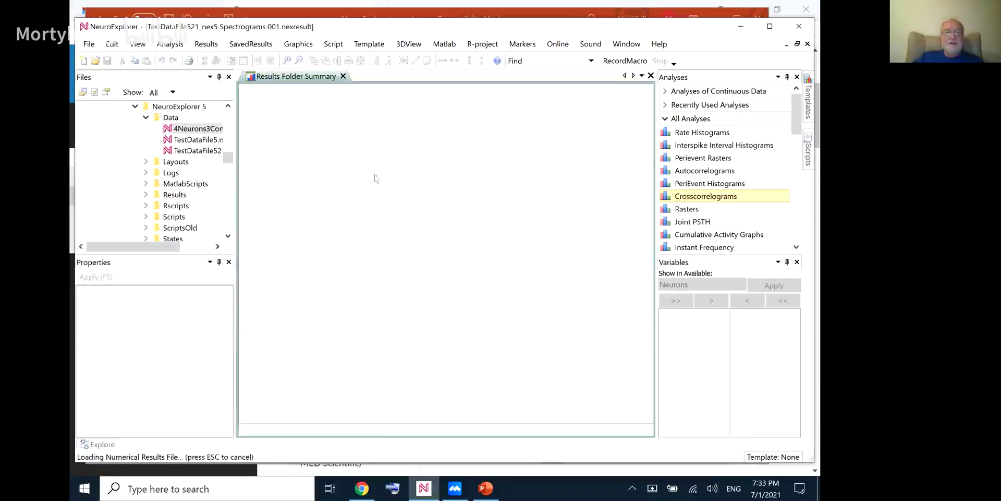
Restore the analysis behind the saved spectrogram result in NeuroExplorer.
right_click(473, 224)
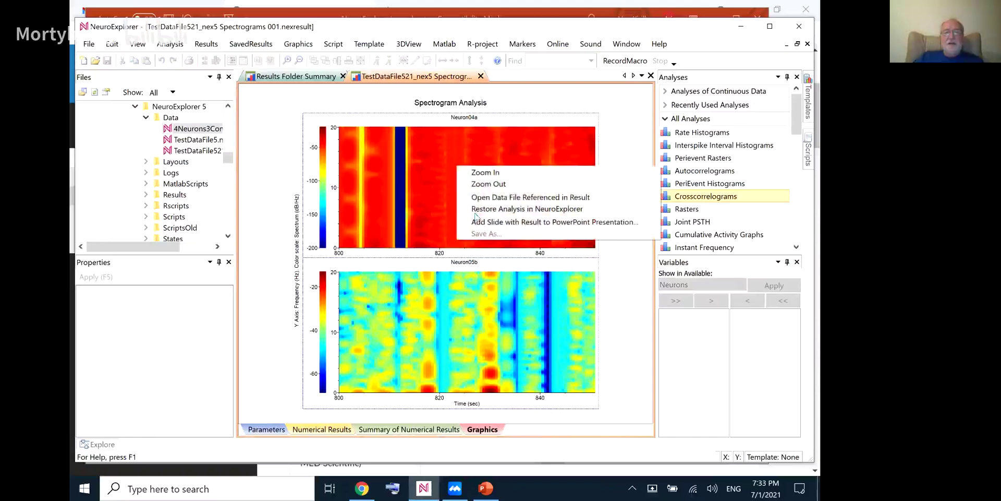
key("Down")
key("Down")
key("Down")
key("Down")
key("Down")
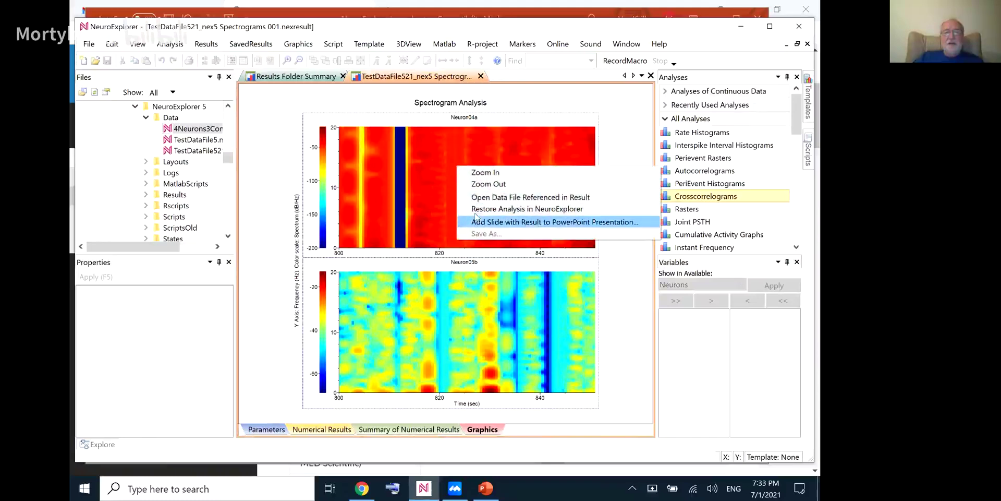
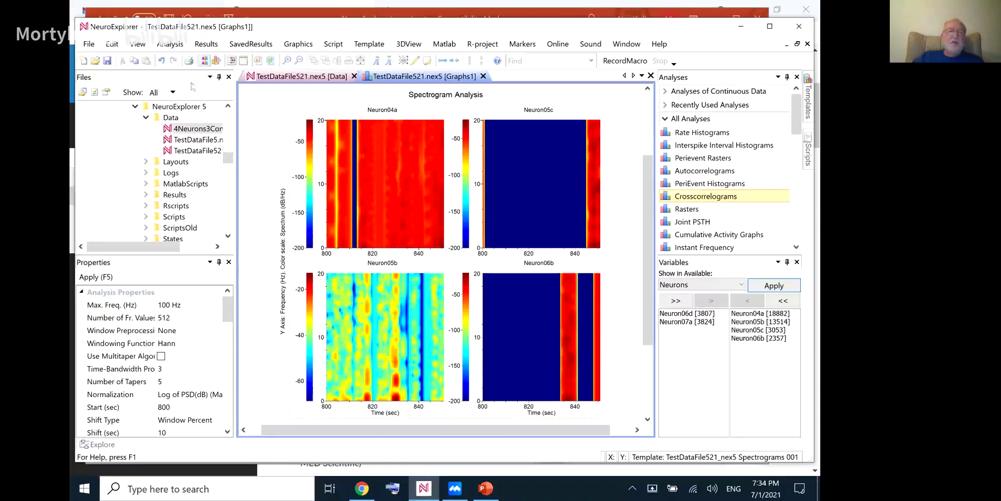
Export all numerical results of the spectrogram analysis with column names to NeuroExplorerResults.xlsx, worksheet Results from Nex, starting at cell A1.
left_click(212, 45)
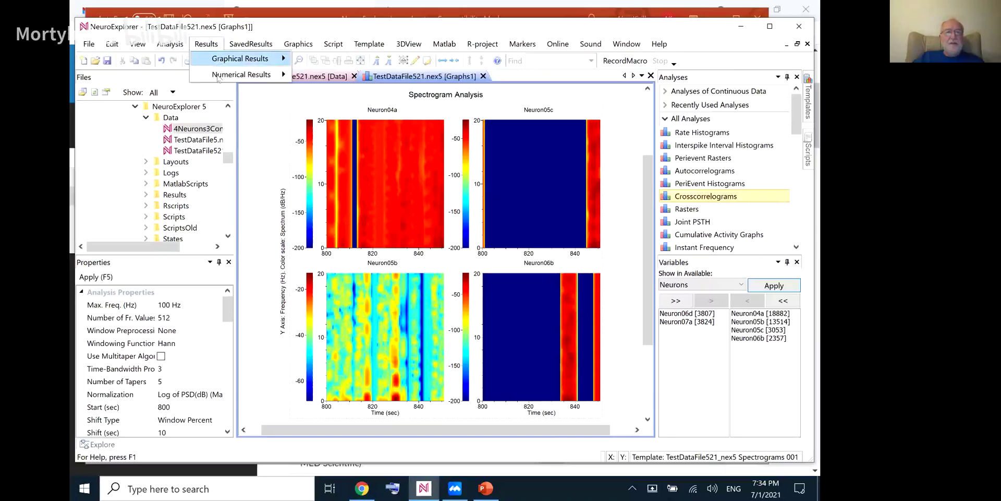
mouse_move(250, 77)
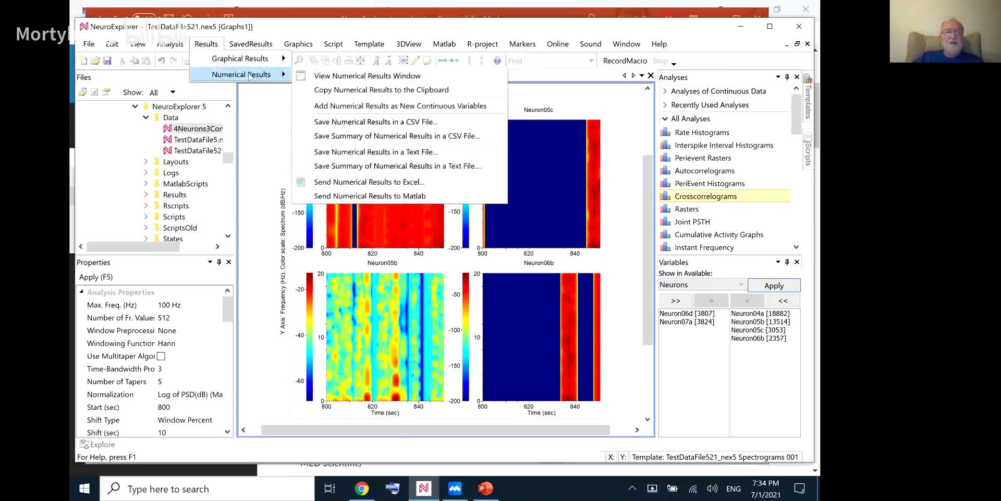
left_click(344, 182)
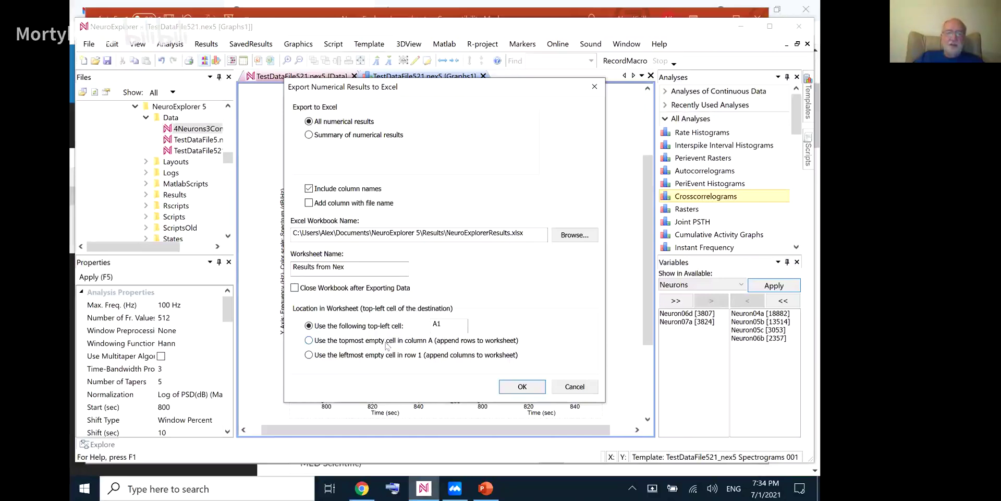
left_click(521, 388)
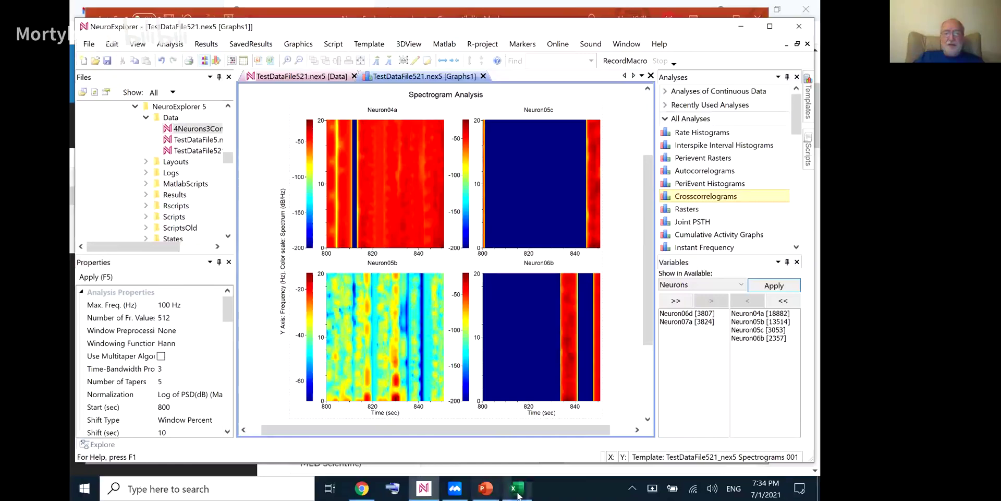
Switch to Excel, enlarge the window to inspect the exported spectrogram values in NeuroExplorerResults.xlsx, and close the workbook.
left_click(518, 494)
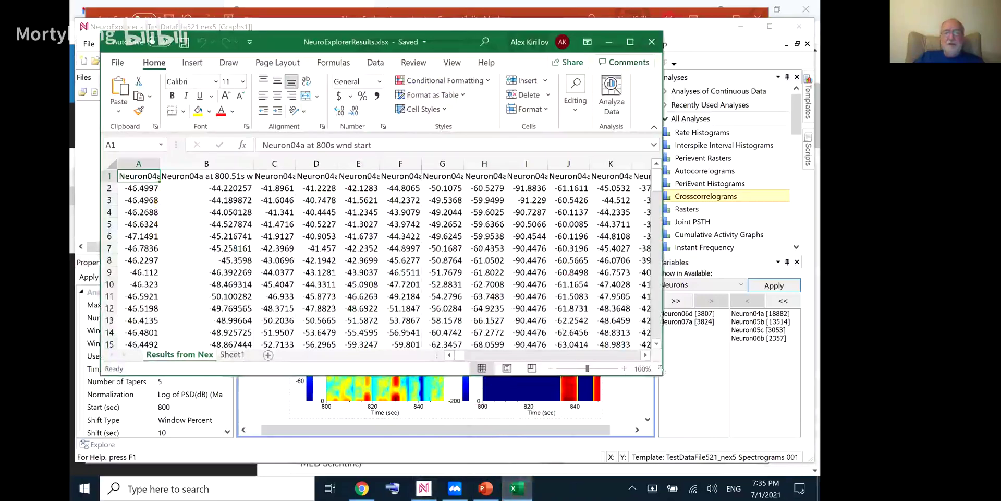
left_click_drag(661, 372, 713, 429)
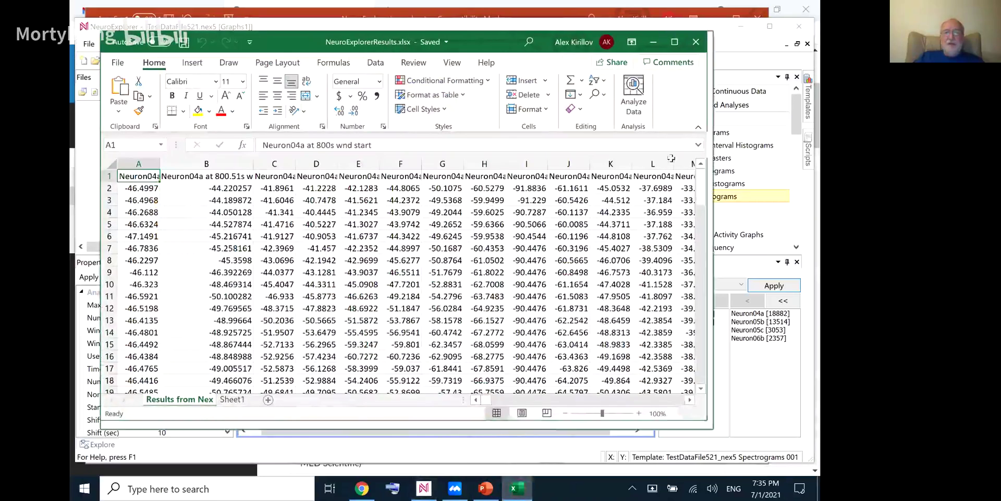
left_click(702, 42)
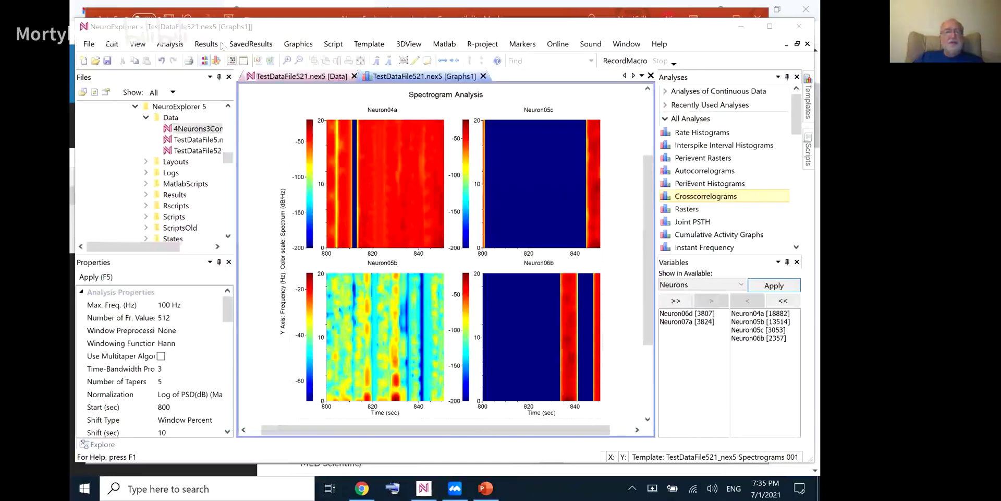
left_click(212, 45)
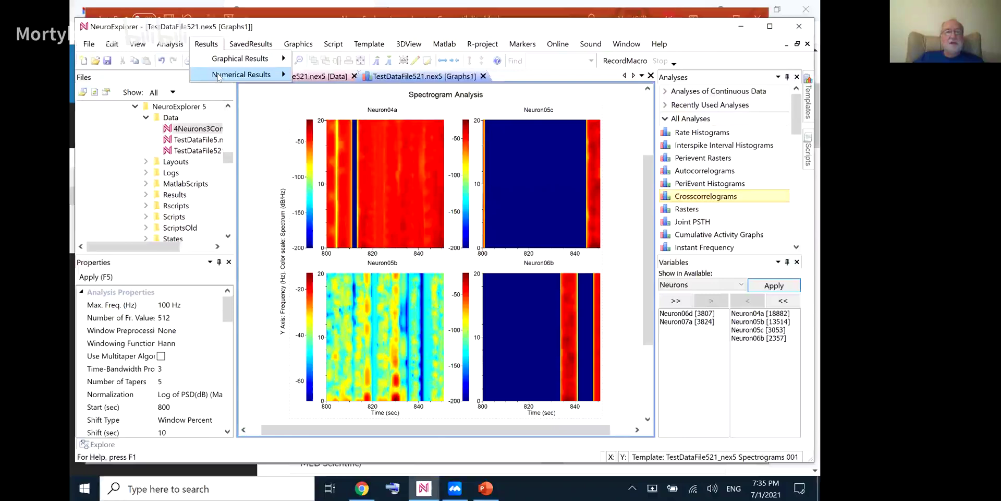
mouse_move(219, 77)
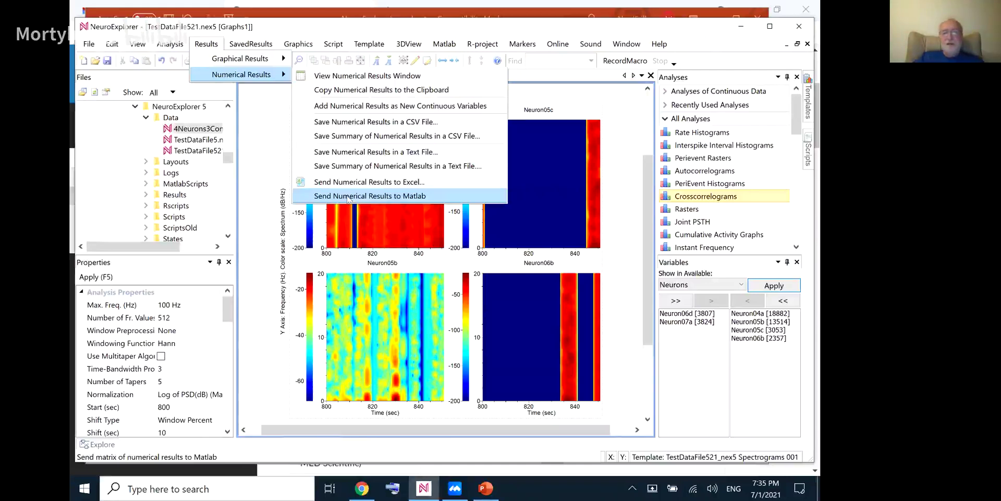
left_click(605, 121)
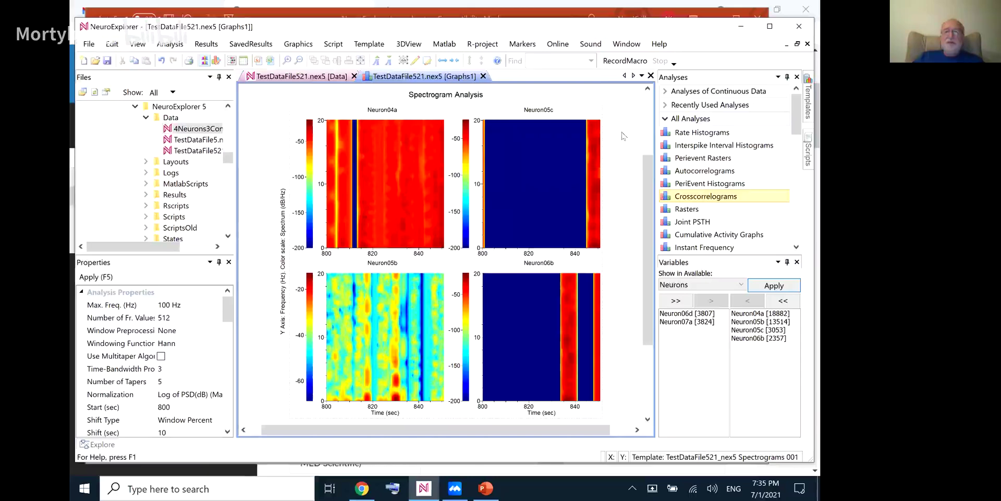
scroll(624, 136, "down", 2)
scroll(624, 136, "up", 2)
scroll(696, 175, "down", 1)
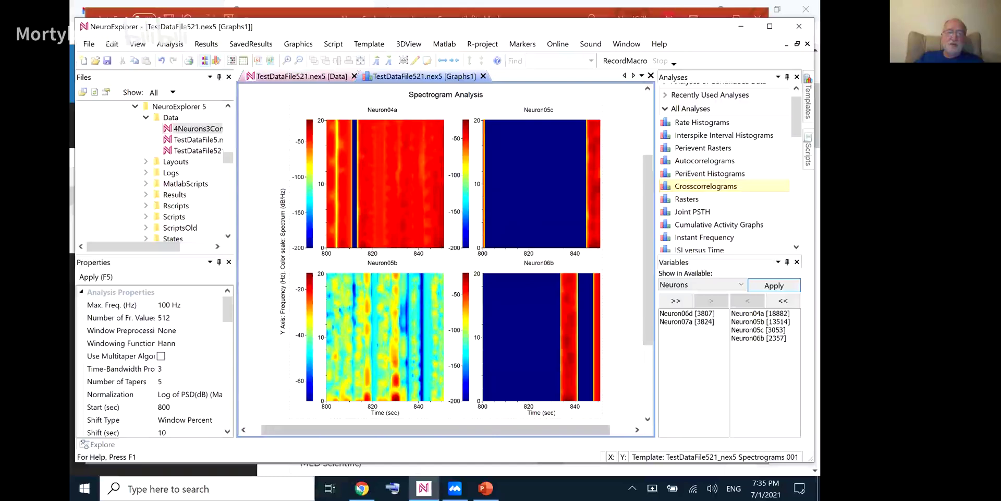
Switch to Chrome and open the Analysis Types page of the Analysis Reference in the NeuroExplorer online documentation.
left_click(362, 488)
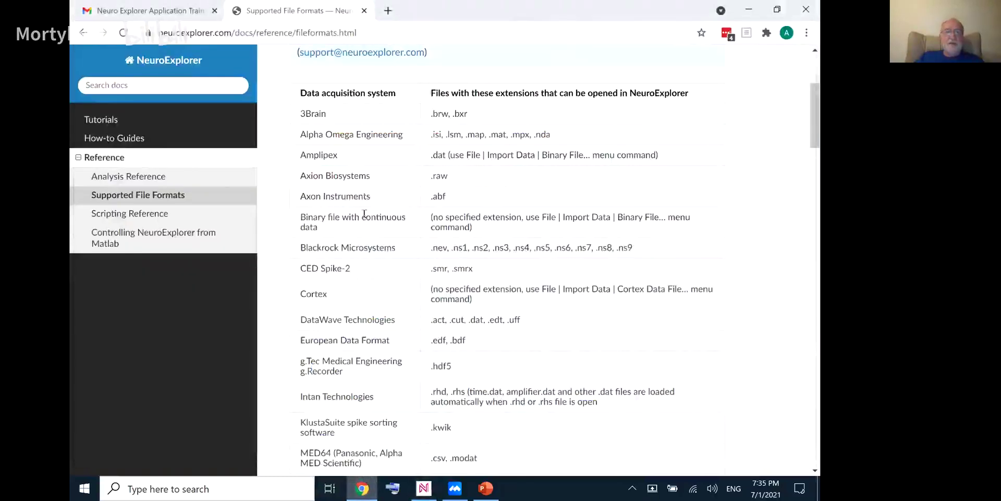
left_click(160, 62)
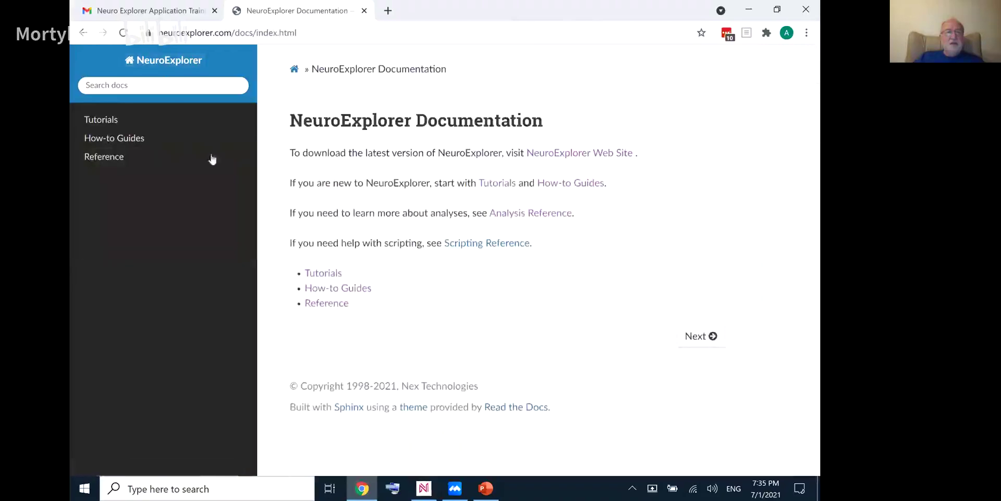
left_click(321, 304)
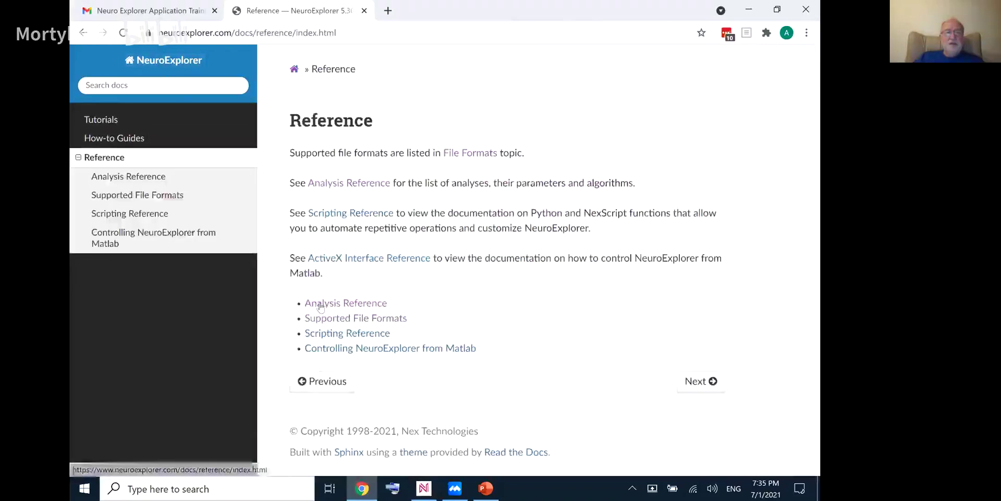
left_click(320, 305)
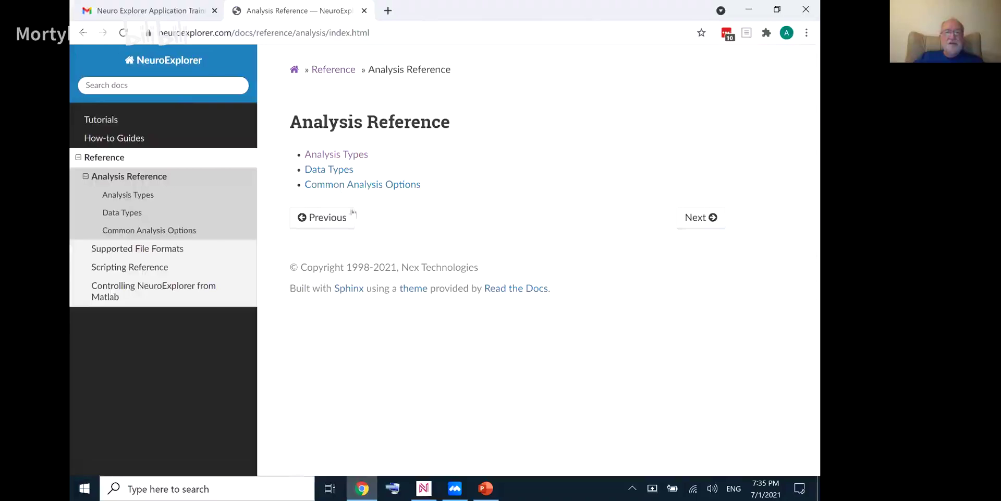
left_click(335, 155)
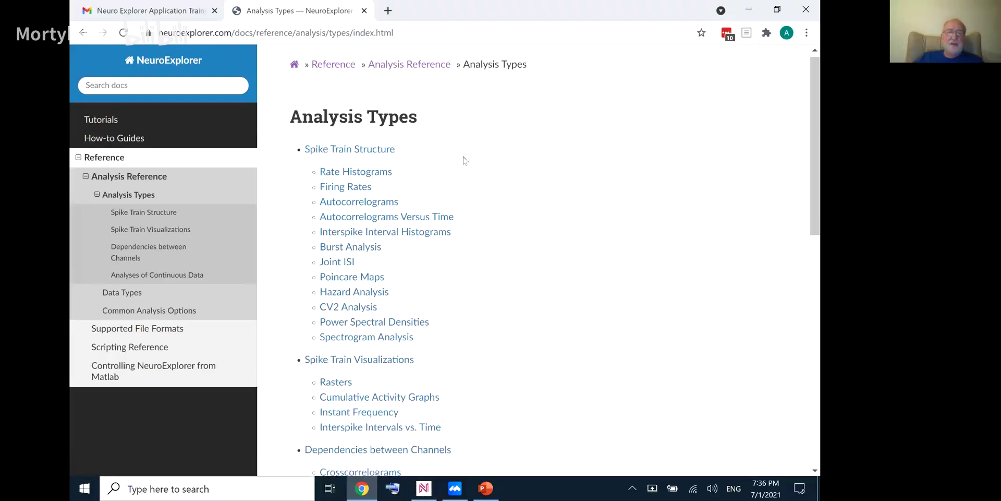
Examine the documented analysis types for spike train structure, spike train visualizations, dependencies between channels and continuous data.
scroll(465, 160, "down", 3)
scroll(464, 161, "up", 3)
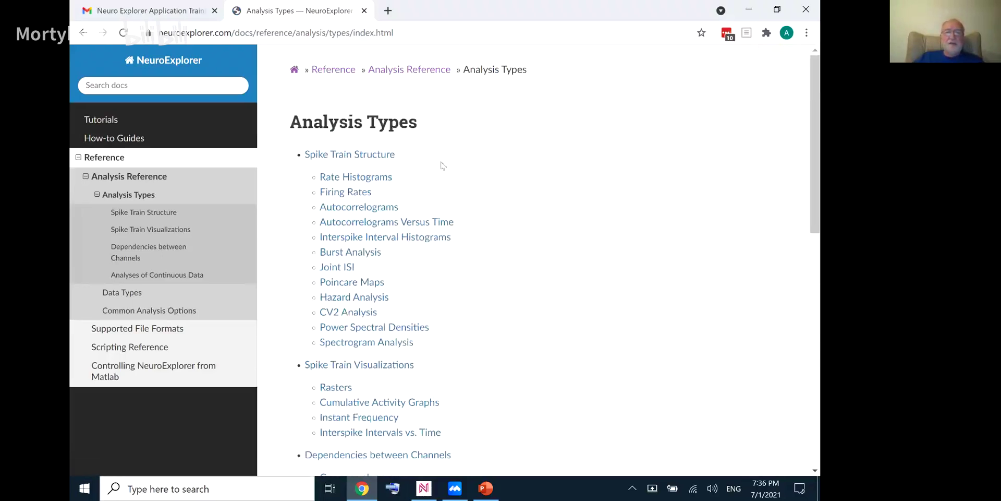
scroll(459, 251, "down", 1)
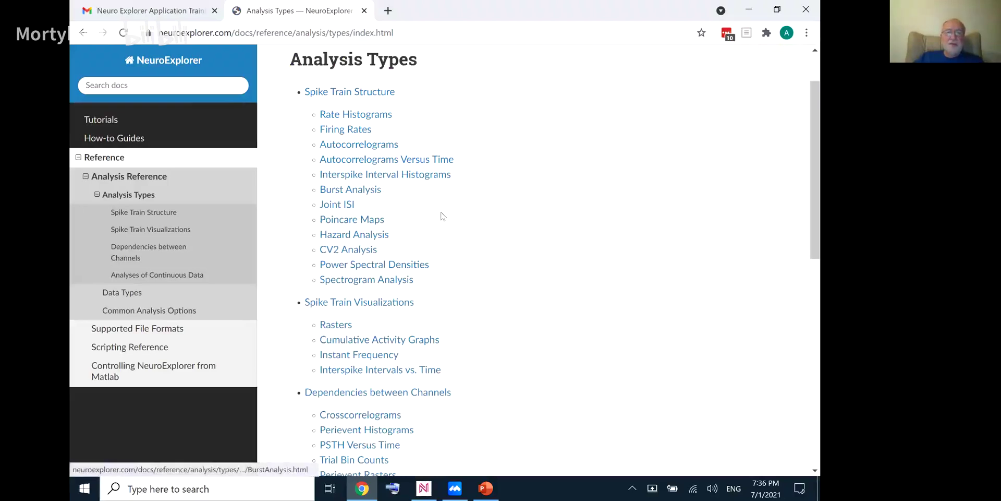
scroll(441, 215, "down", 1)
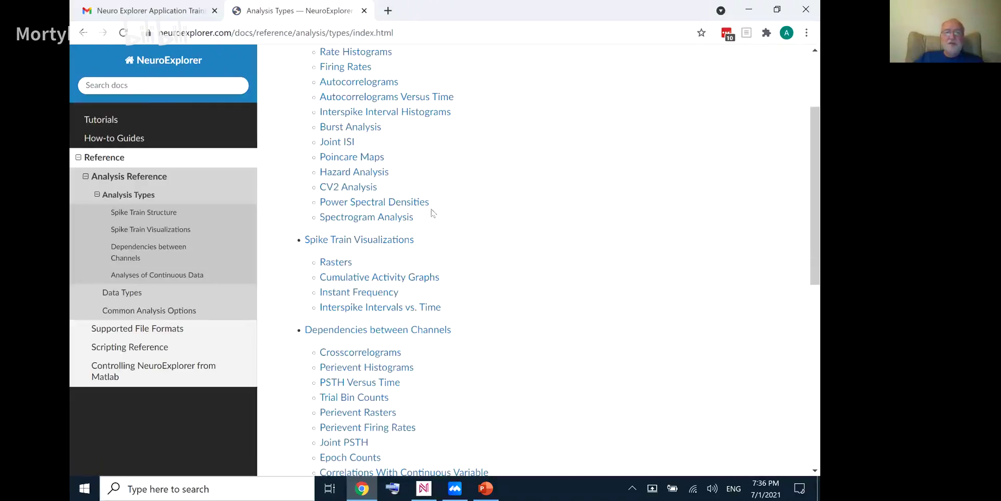
scroll(474, 239, "down", 1)
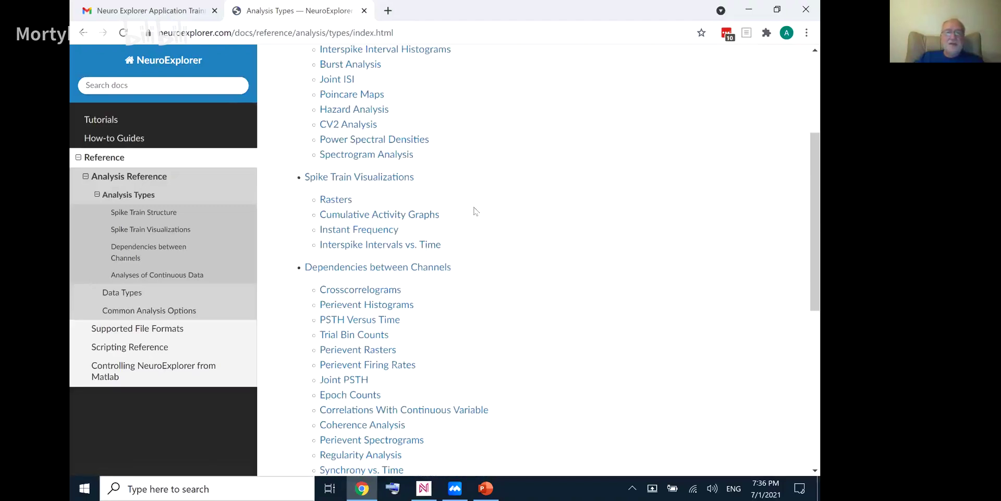
scroll(474, 208, "down", 2)
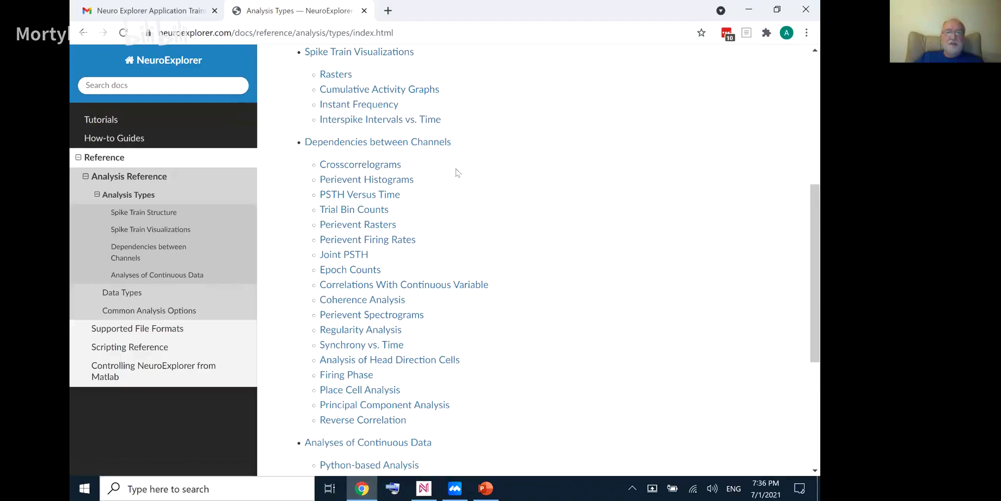
scroll(456, 168, "down", 1)
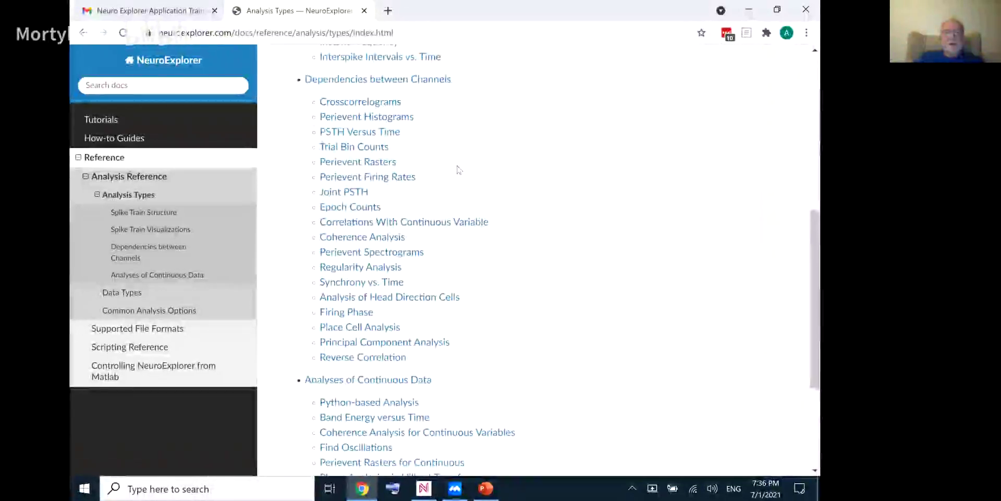
scroll(458, 170, "down", 1)
scroll(494, 193, "down", 1)
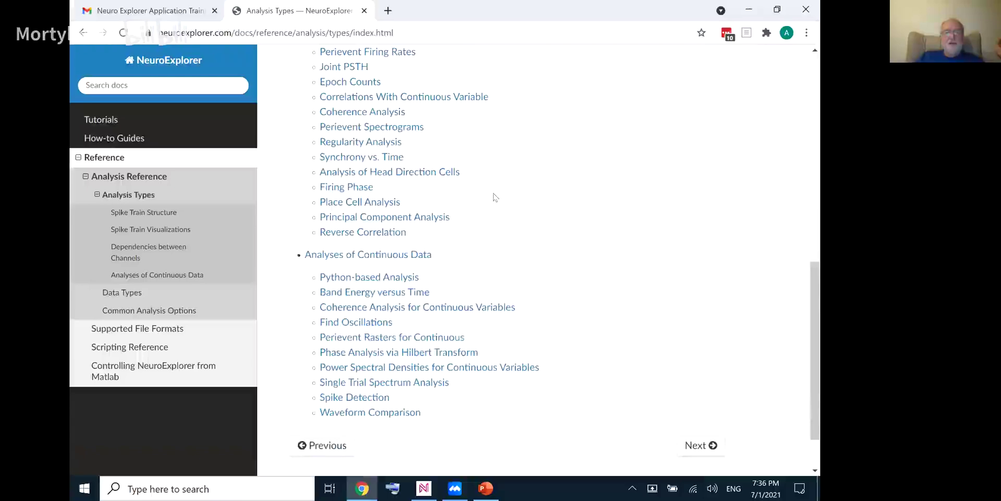
scroll(494, 193, "up", 3)
scroll(494, 193, "down", 1)
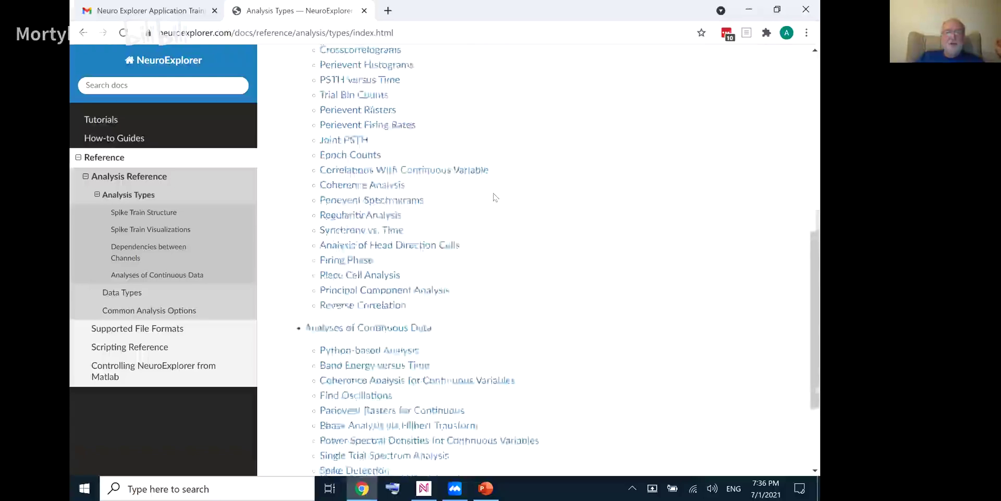
scroll(493, 197, "down", 1)
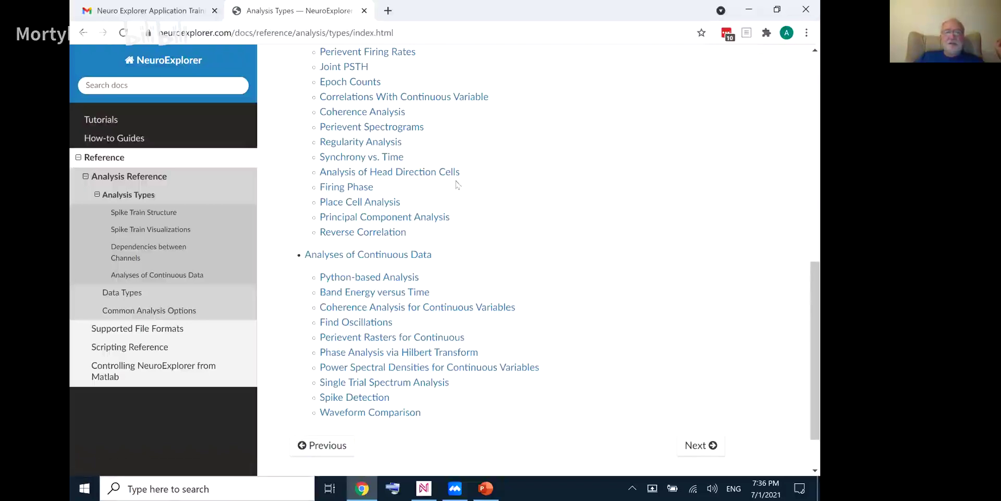
scroll(489, 199, "down", 1)
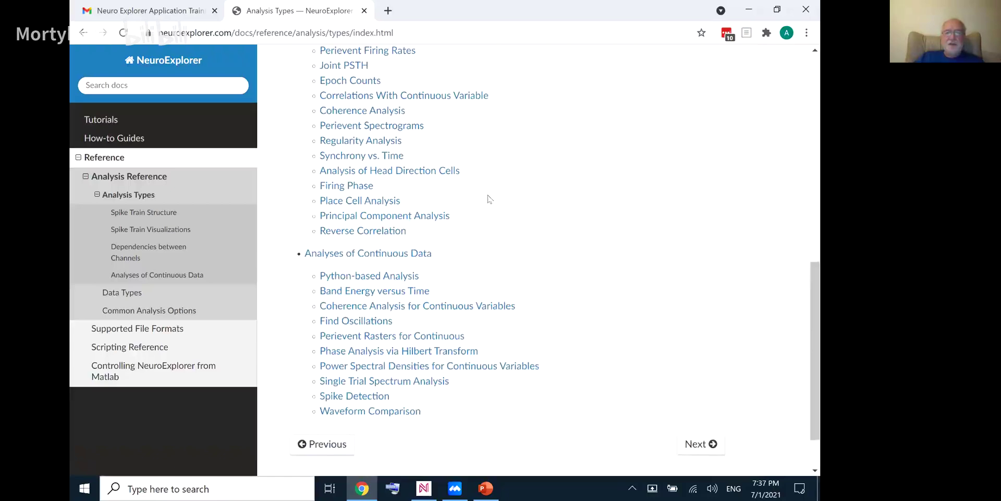
scroll(489, 198, "down", 2)
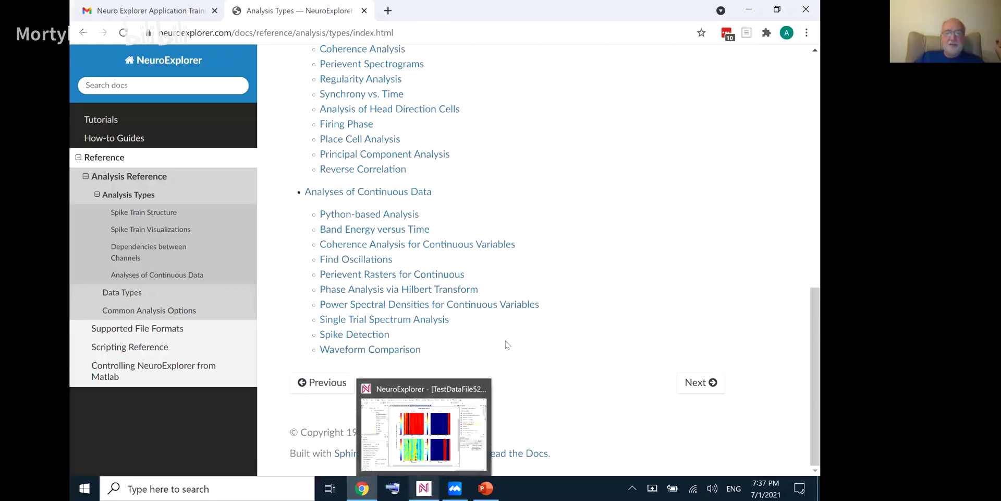
scroll(501, 215, "up", 2)
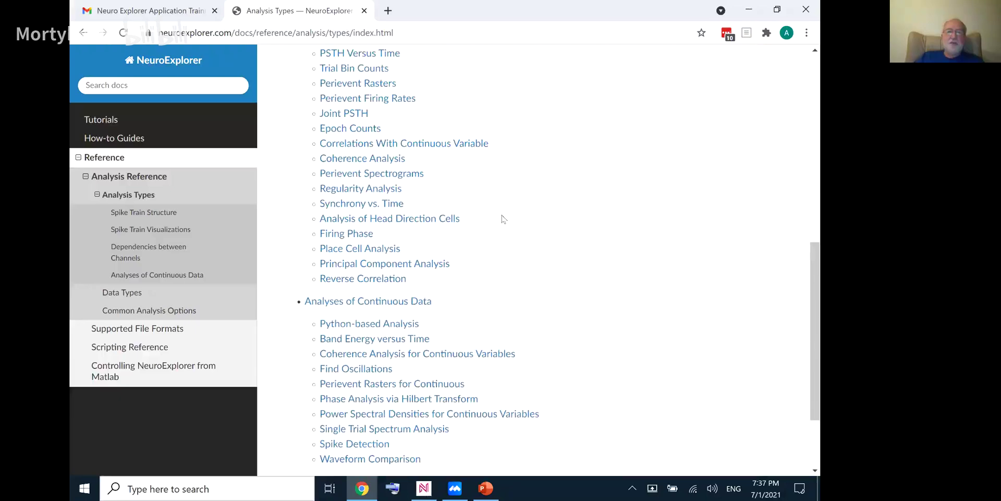
scroll(502, 218, "up", 4)
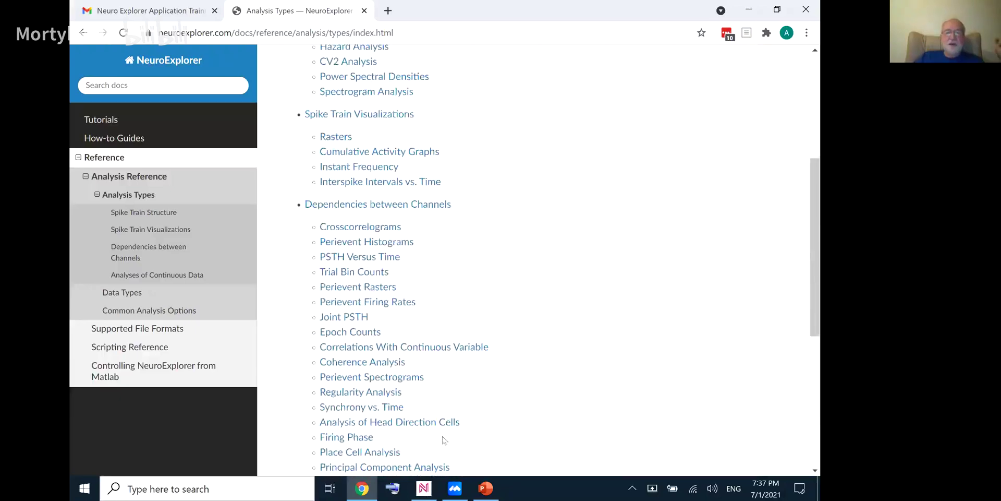
Switch back to NeuroExplorer and review the analyses listed under Analyses of Continuous Data, collapsing the group again.
left_click(424, 488)
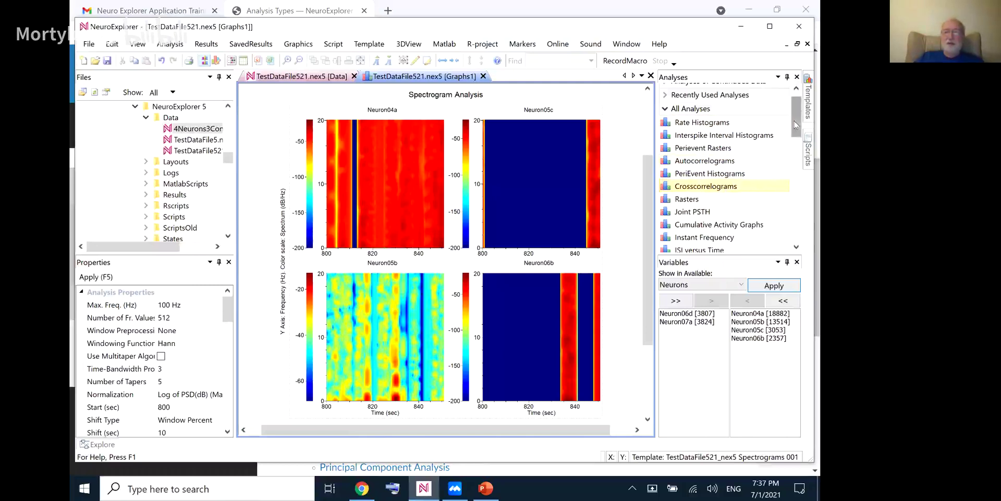
scroll(796, 125, "up", 1)
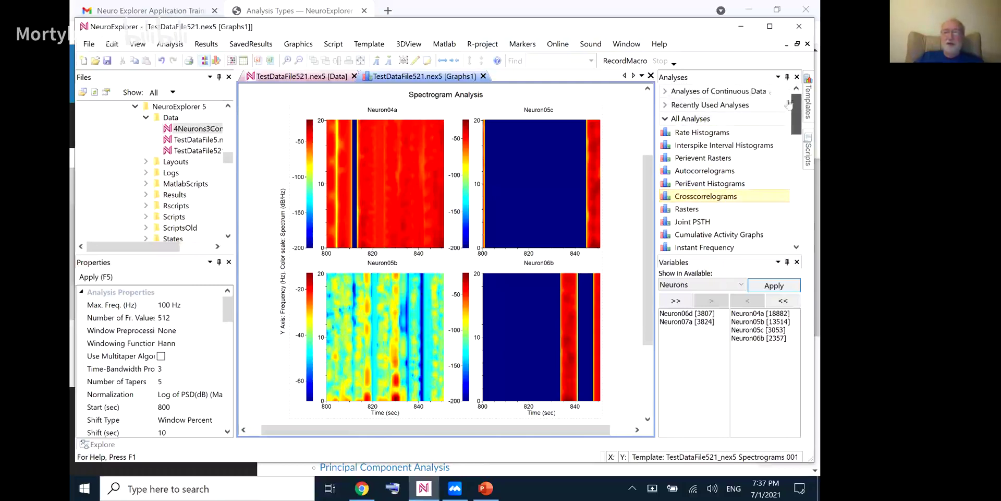
left_click(666, 92)
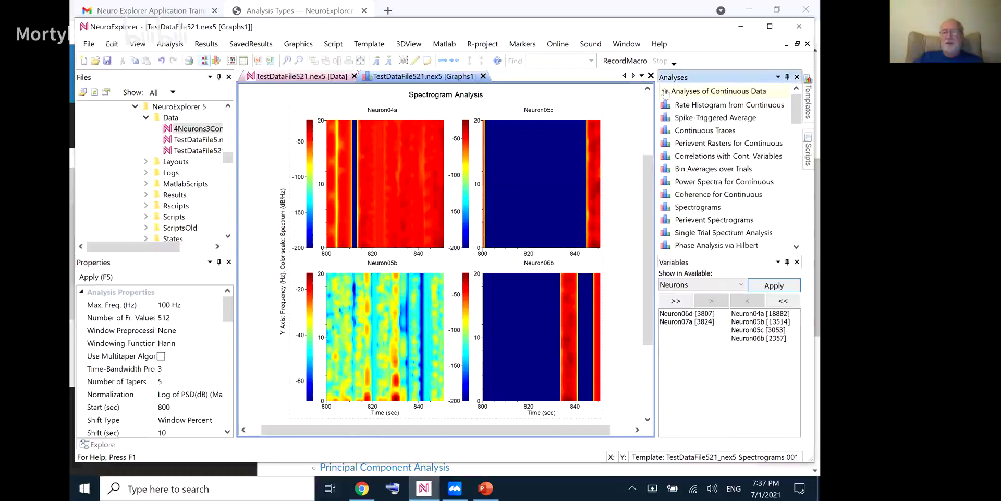
left_click(666, 92)
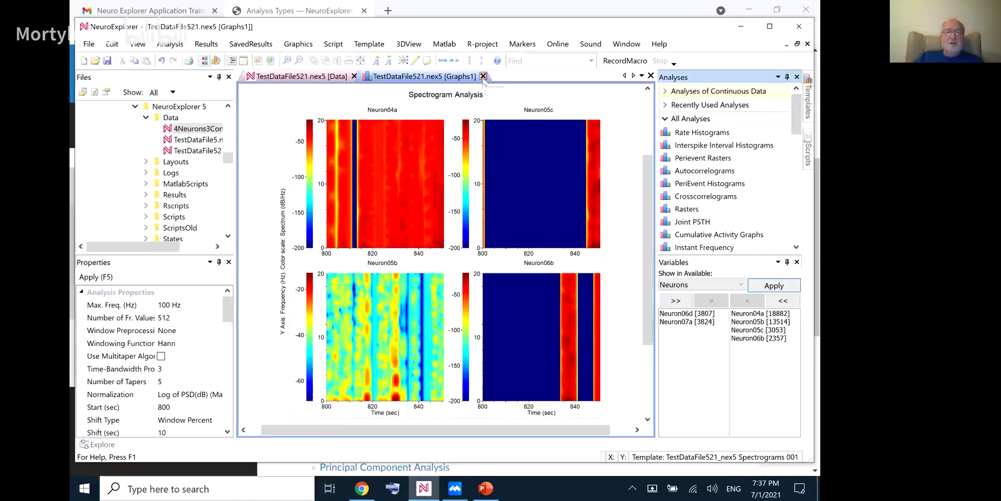
Close the spectrogram graph window and open the data file 4Neurons3Cont.nex.
left_click(483, 77)
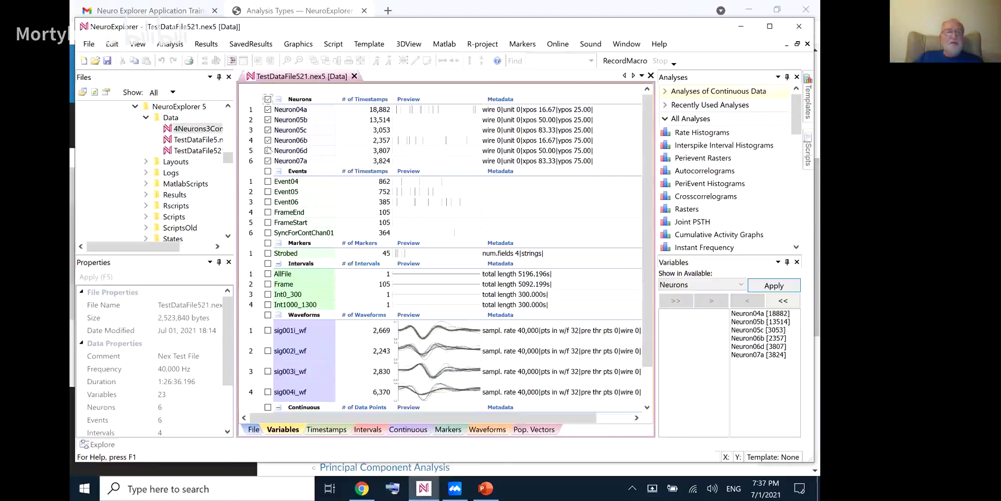
double_click(210, 131)
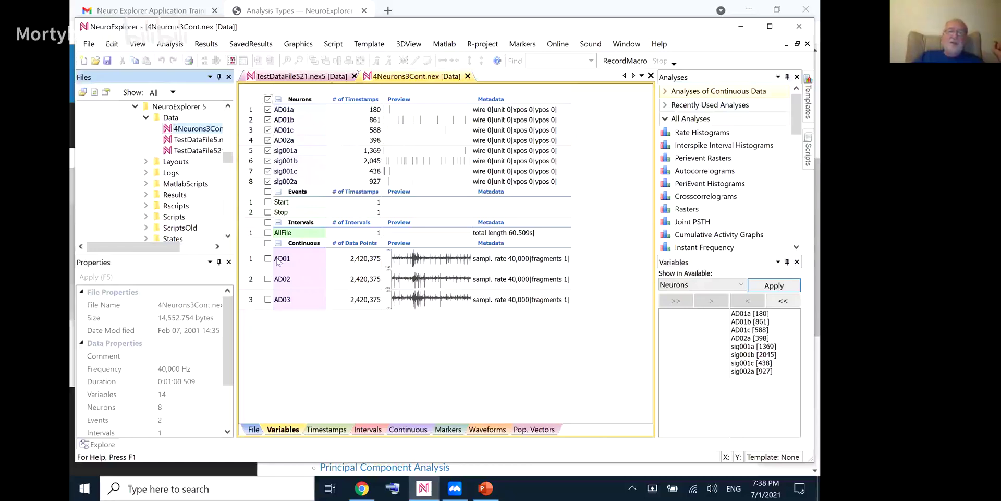
Digitally filter continuous variable AD01 with a lowpass IIR Butterworth filter of order 5 and 200 Hz cutoff, naming the result Filtered.
left_click(116, 45)
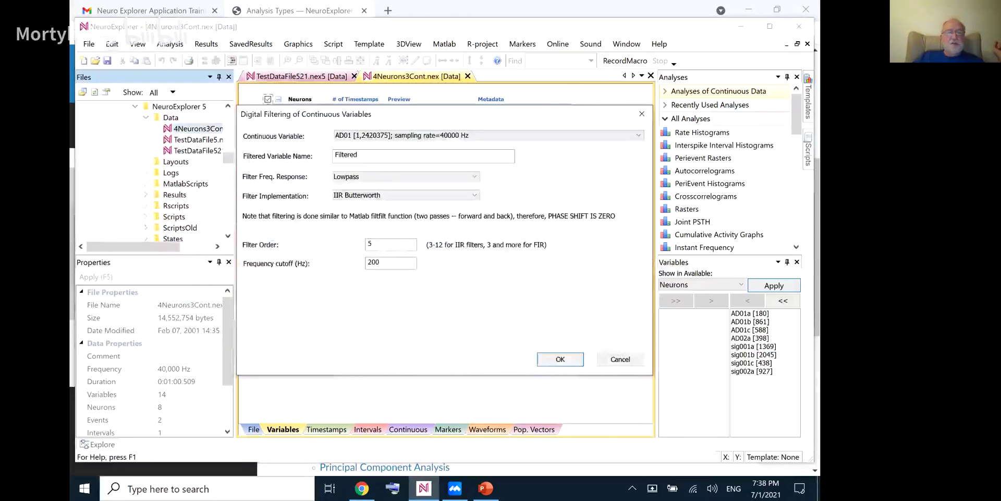
key("Escape")
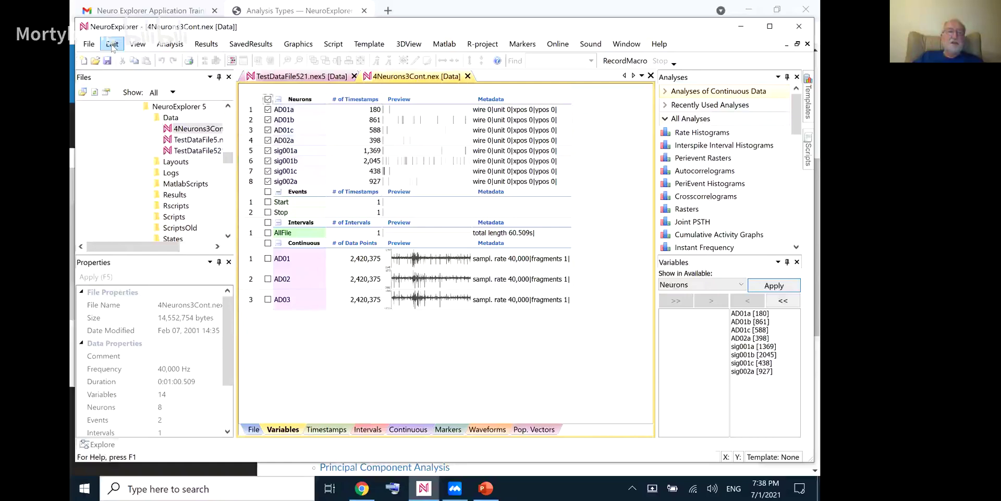
left_click(112, 46)
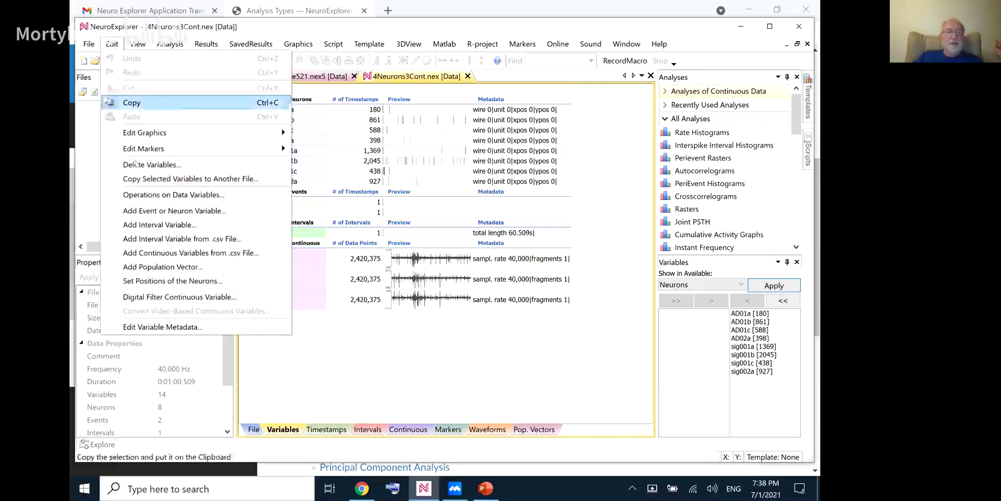
left_click(167, 296)
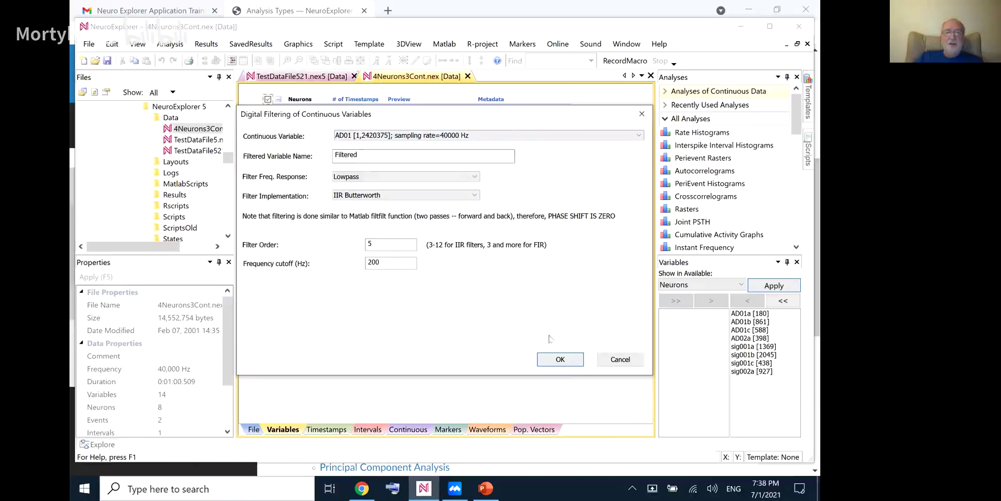
left_click(565, 361)
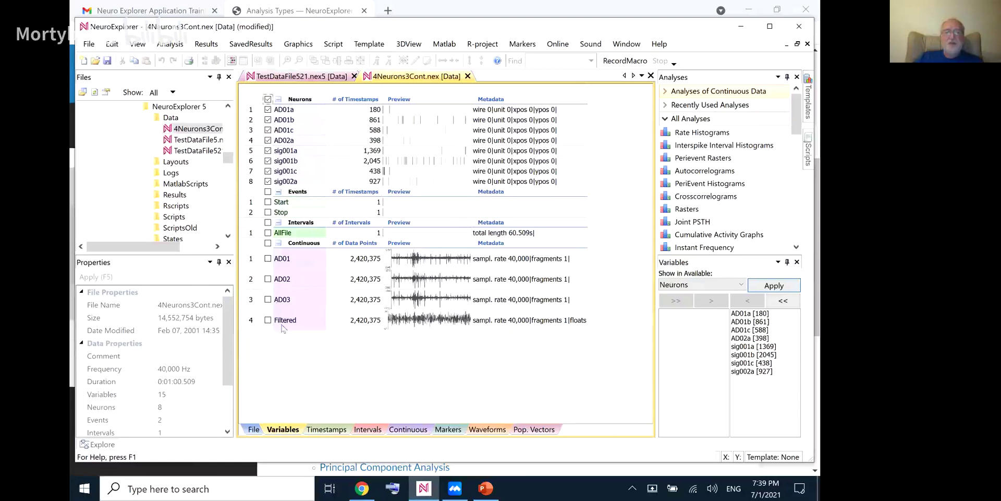
Select all continuous variables and view the Filtered signal alongside AD01, AD02 and AD03 in the 1D Viewer, closing the viewer again.
left_click(268, 243)
left_click(231, 61)
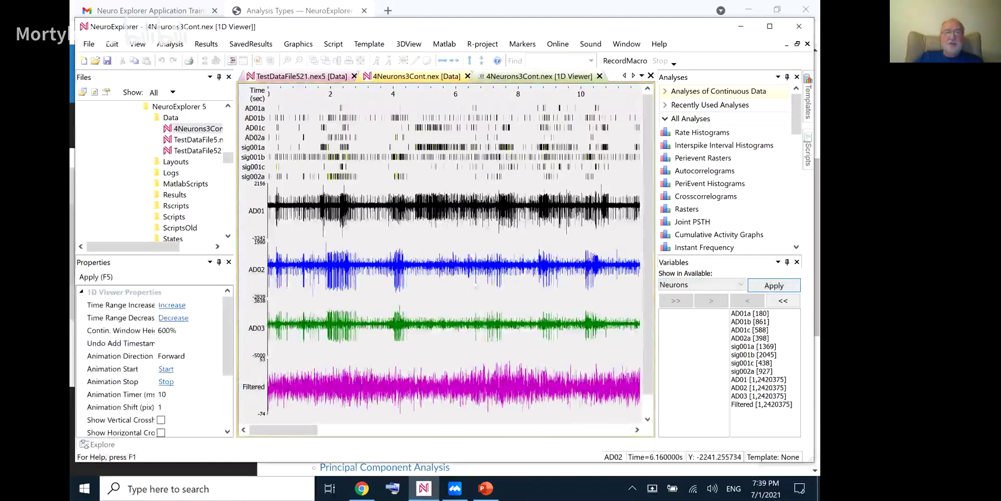
left_click(600, 76)
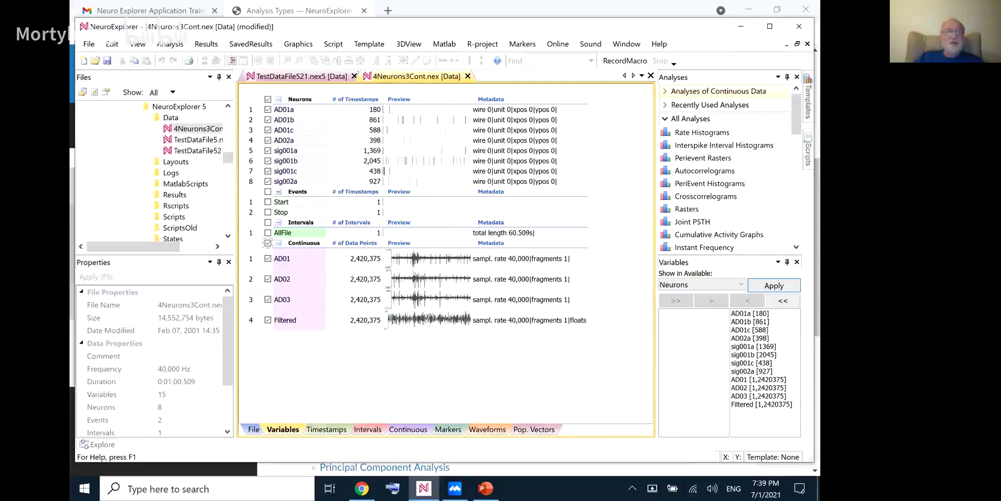
Review the list of available operations on data variables and close it without running any.
left_click(111, 44)
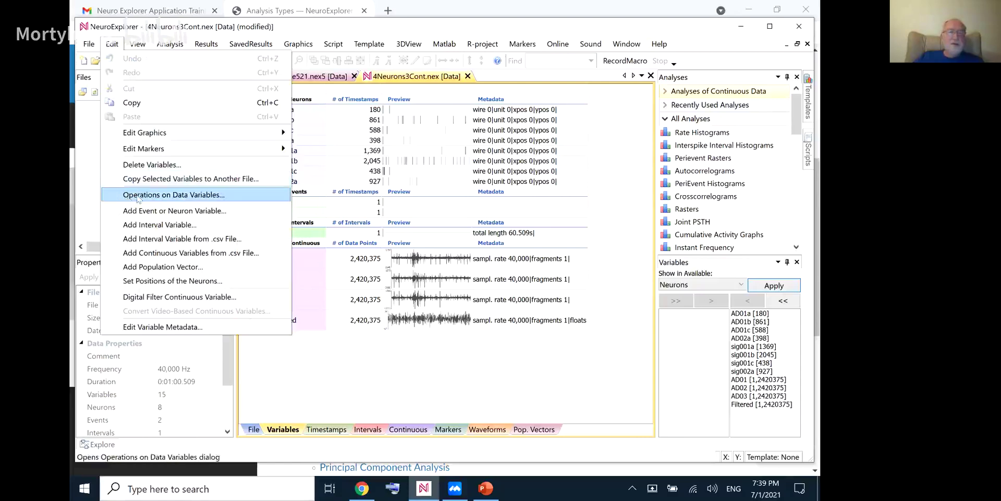
left_click(138, 196)
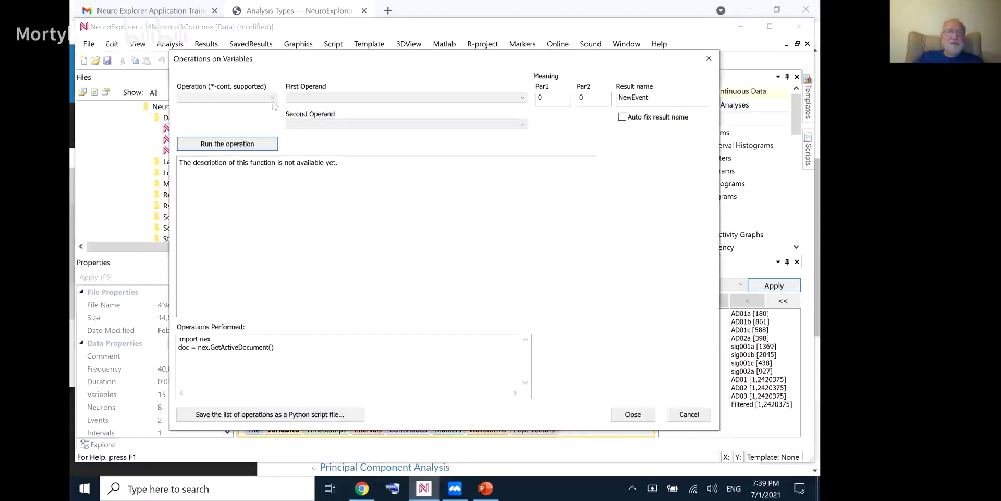
left_click(272, 97)
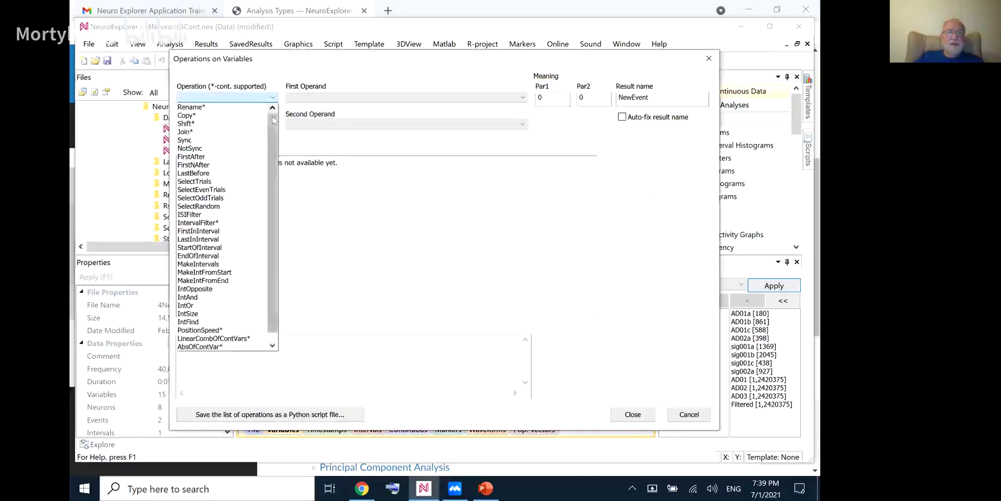
left_click_drag(274, 120, 243, 108)
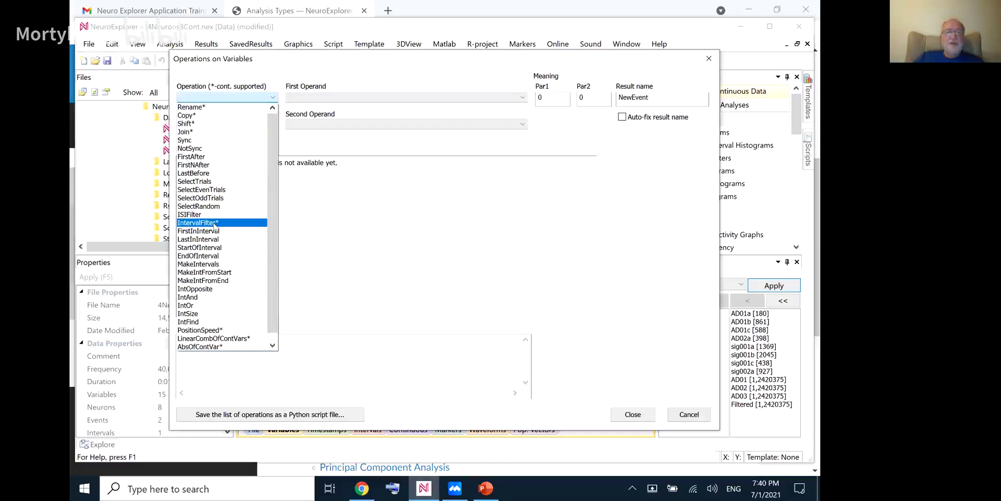
left_click(689, 418)
left_click(693, 414)
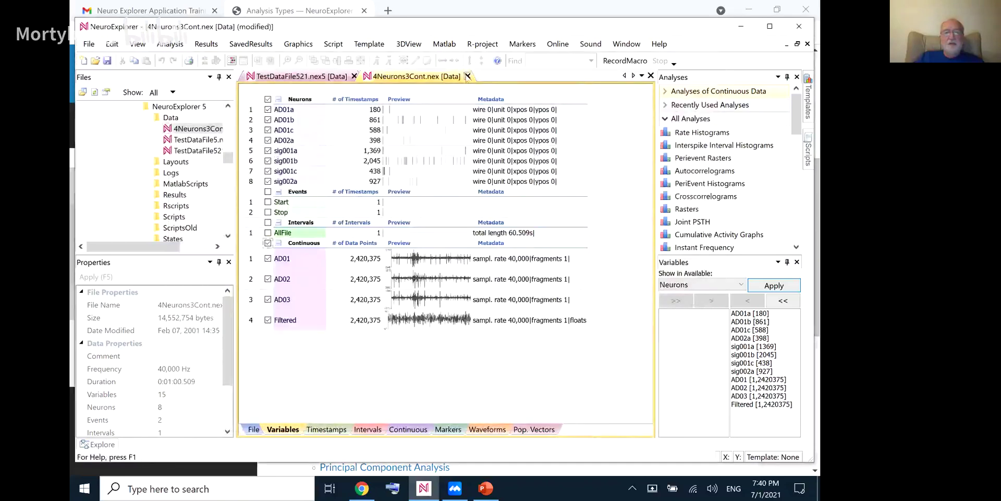
Close the data file 4Neurons3Cont.nex without saving its changes.
left_click(466, 76)
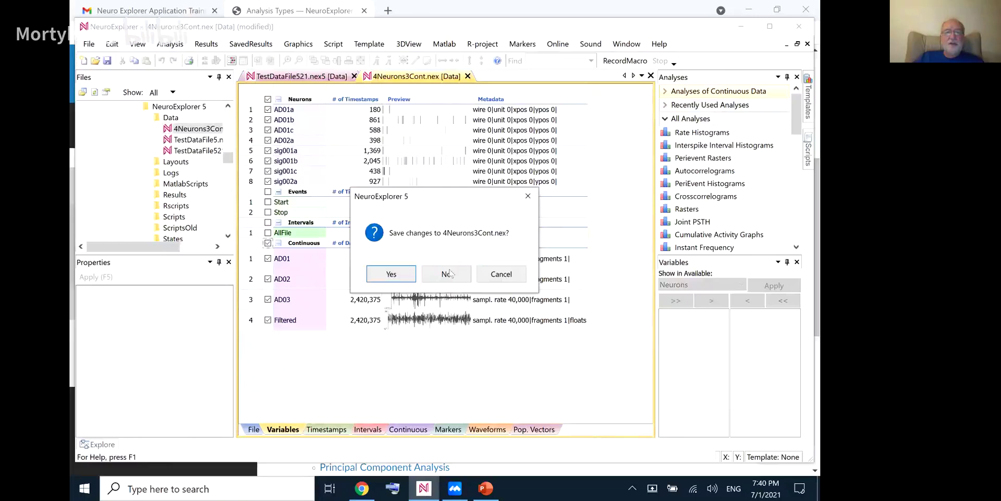
left_click(447, 275)
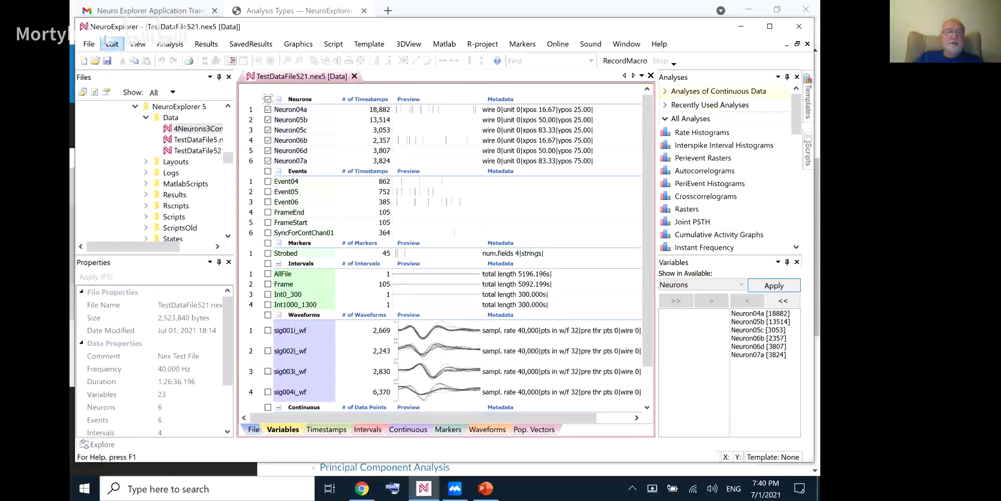
Set up an IntervalFilter operation on the data variables of TestDataFile521.nex5, with Neuron04a as first operand and Int0_300 as interval filter.
left_click(110, 45)
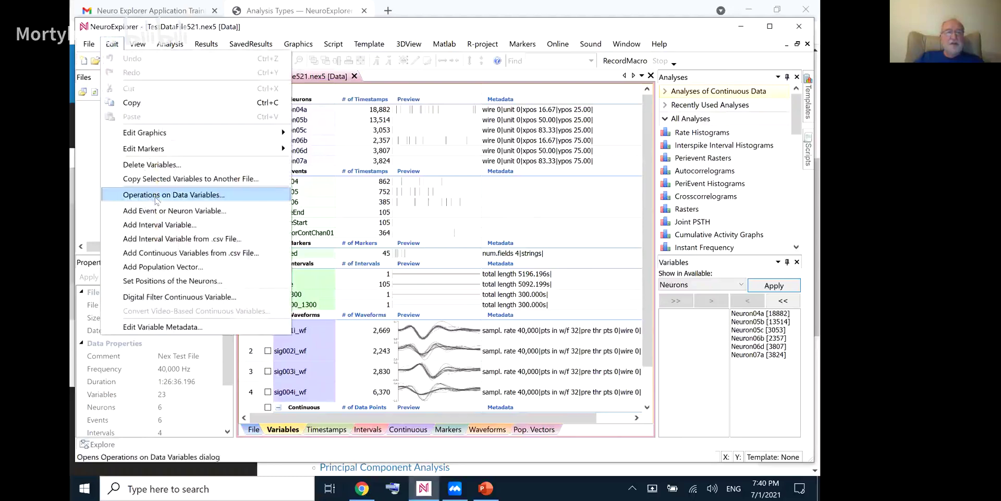
key("Escape")
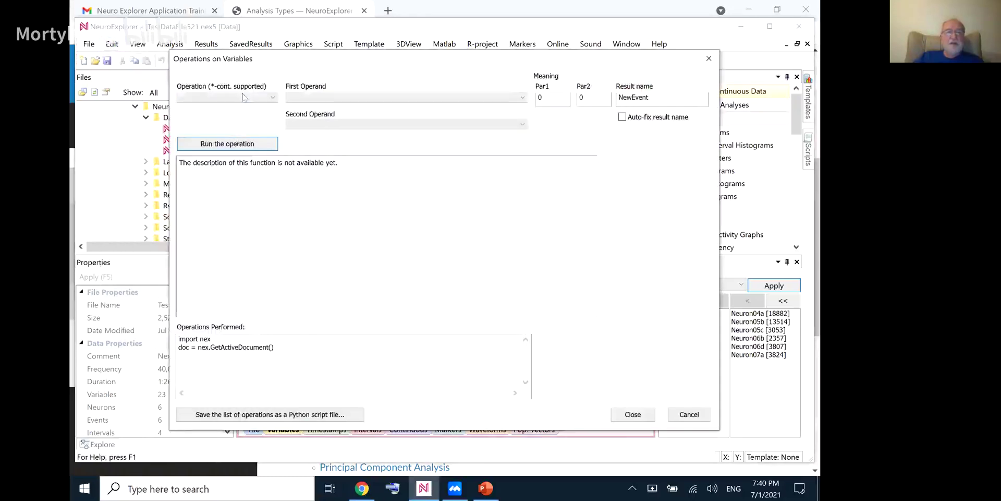
left_click(242, 97)
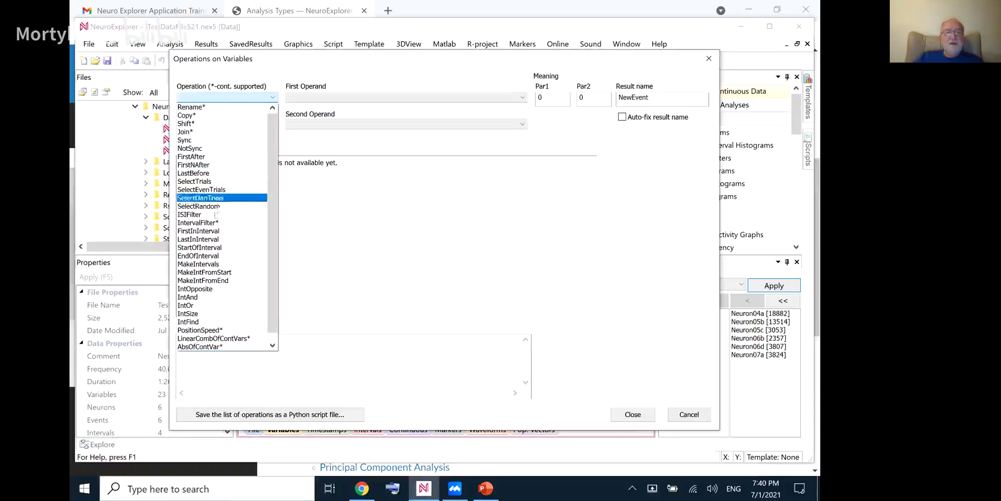
left_click(213, 223)
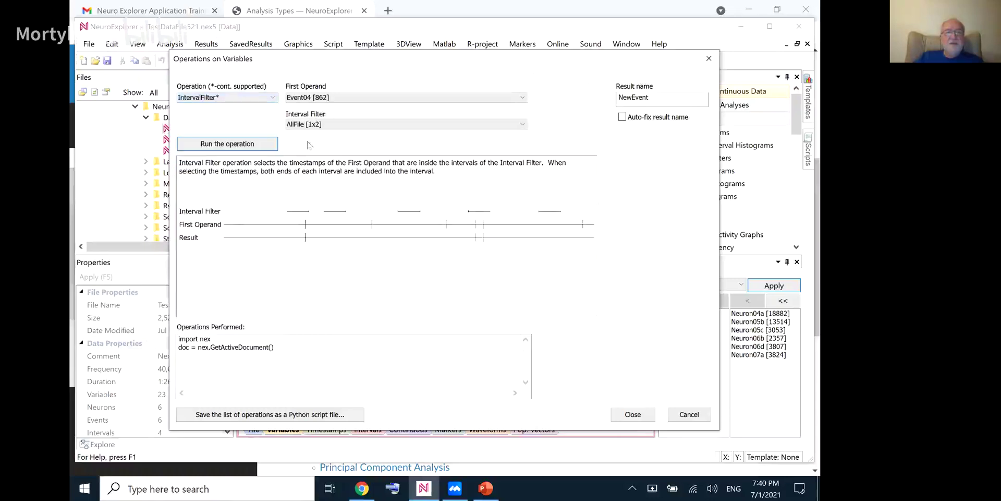
left_click(354, 99)
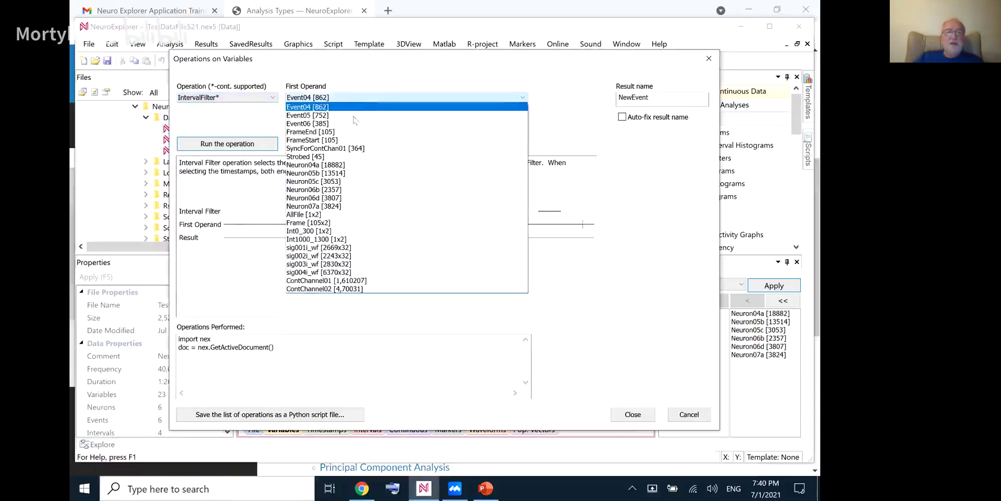
left_click(340, 166)
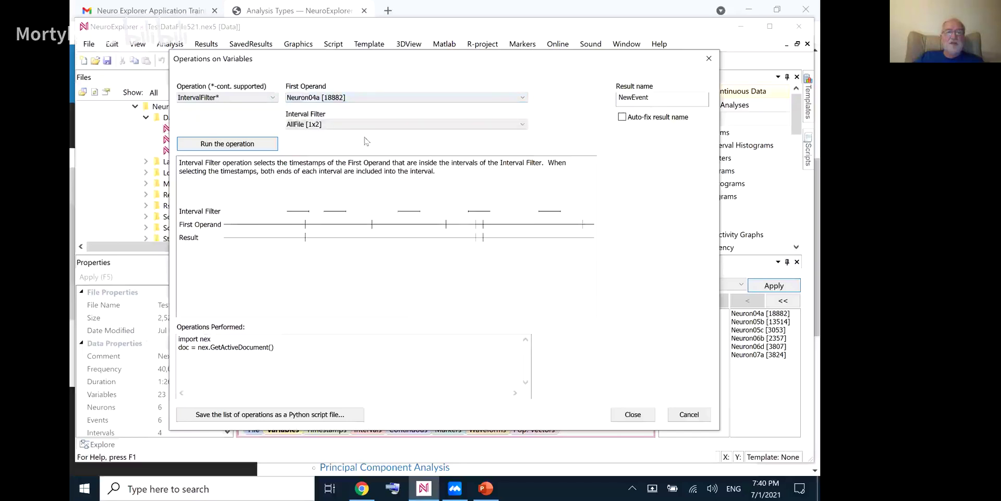
left_click(345, 126)
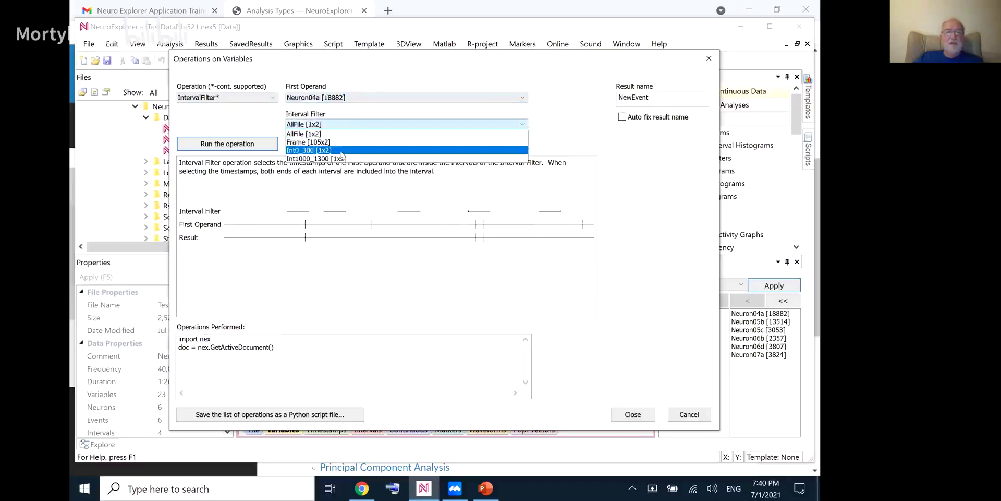
left_click(341, 150)
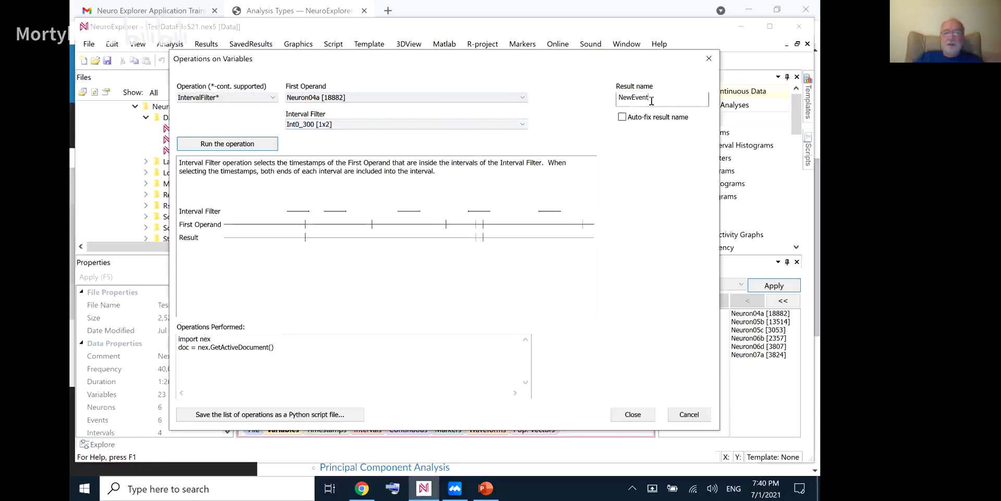
Name the operation's result N4a300, run the interval filter and close the Operations on Variables dialog.
key("BackSpace")
key("BackSpace")
key("BackSpace")
key("BackSpace")
key("BackSpace")
key("BackSpace")
key("BackSpace")
type("N4a300")
left_click(269, 147)
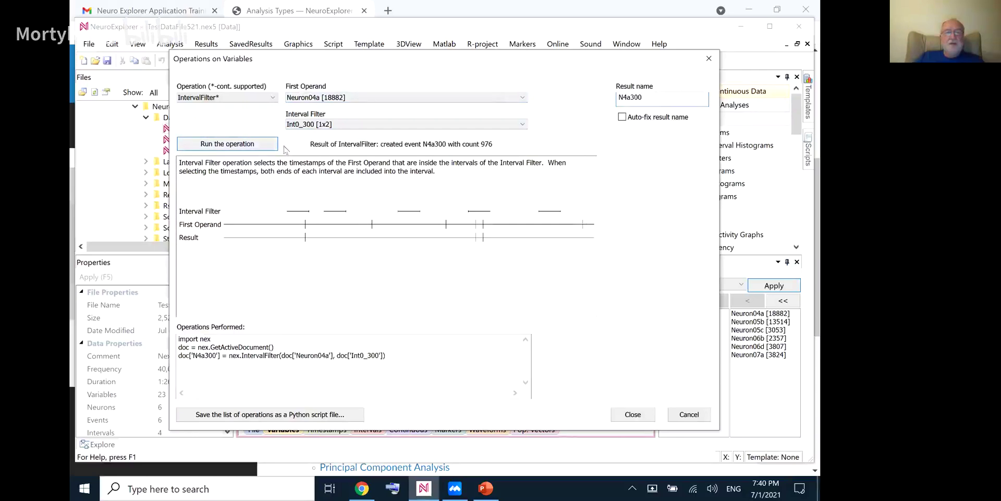
left_click(631, 417)
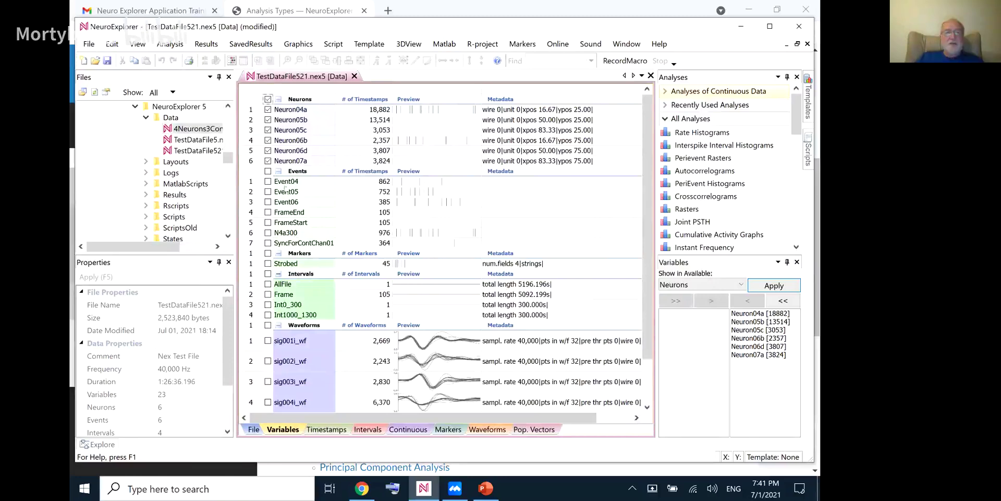
Add N4a300 to the selected variables and compare it with the neurons in the 1D Viewer, closing the viewer again.
left_click(268, 233)
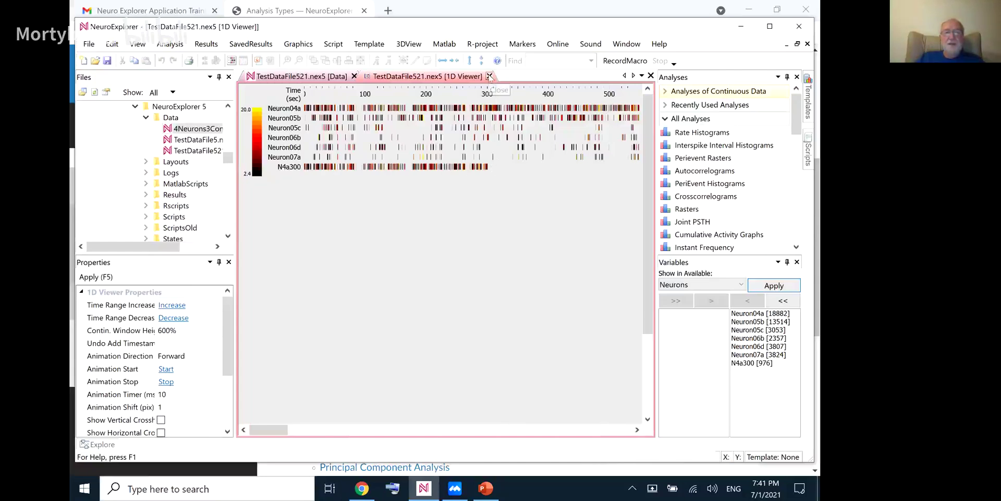
left_click(490, 76)
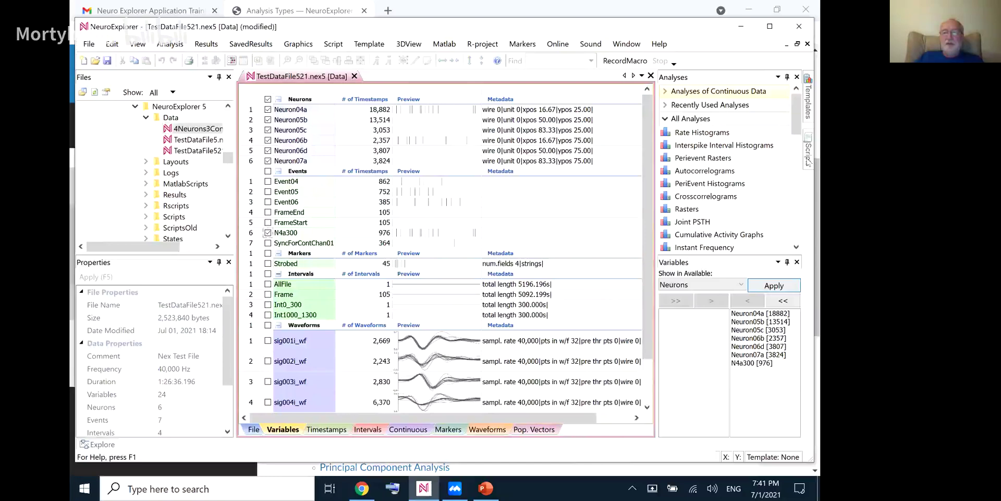
Show the Scripts list, widen it to read the full script names, and look through the available Python scripts.
mouse_move(809, 162)
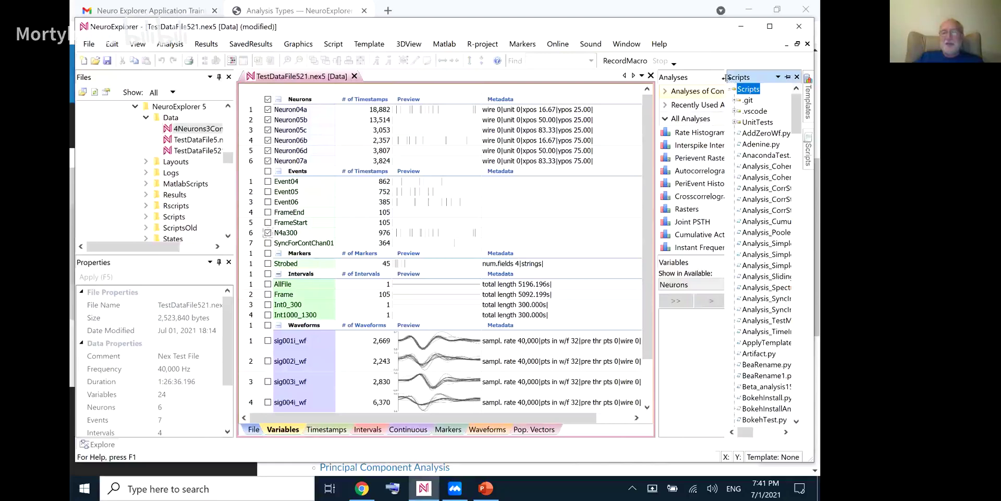
left_click_drag(726, 77, 692, 77)
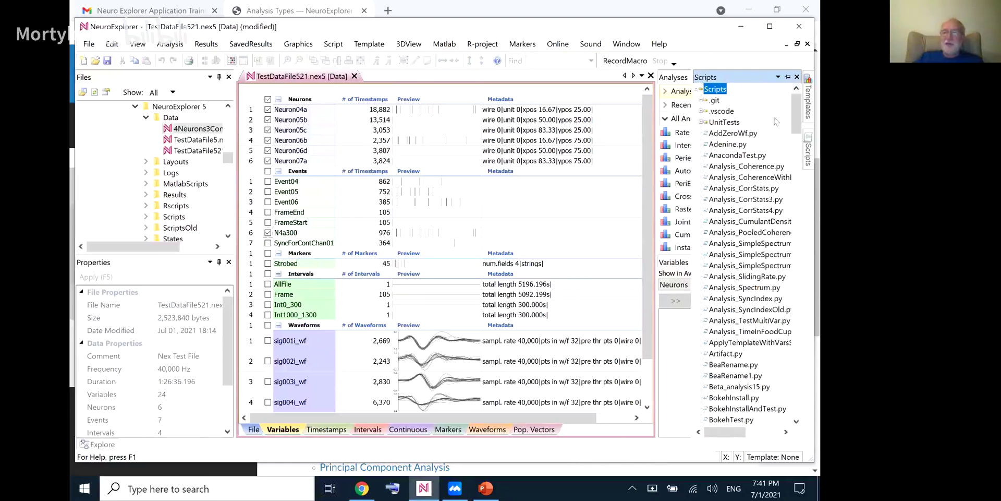
left_click_drag(796, 114, 781, 90)
left_click(677, 78)
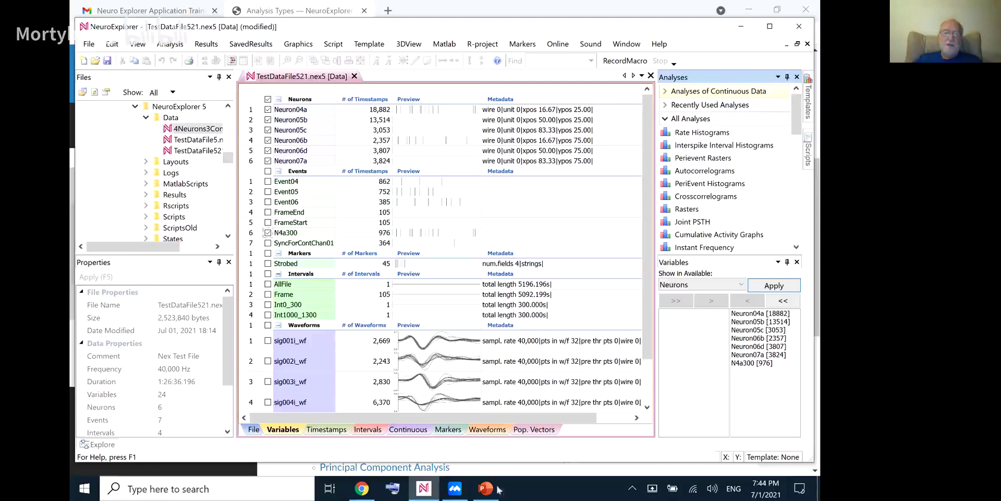
Switch to Chrome, open the NexScript Editor page under Introduction to Scripting in the Scripting Reference, and examine the editor's layout.
left_click(363, 488)
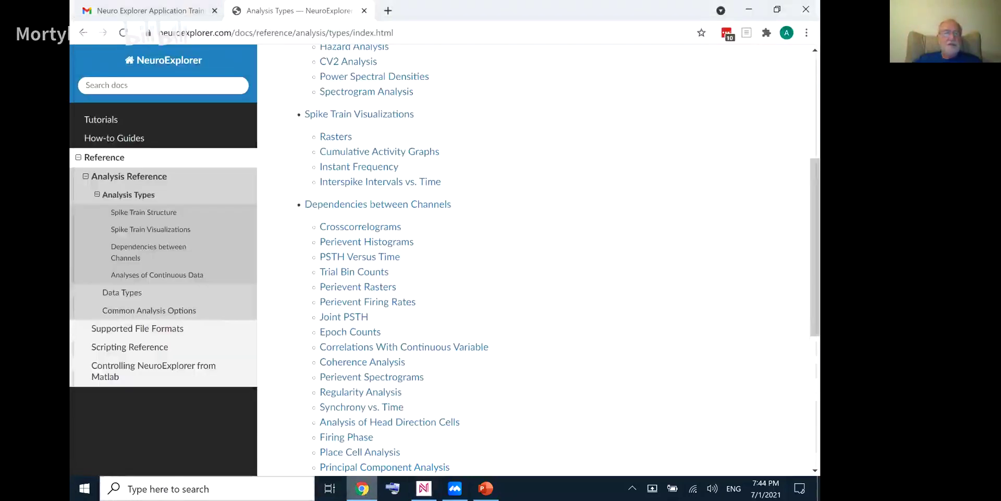
left_click(139, 347)
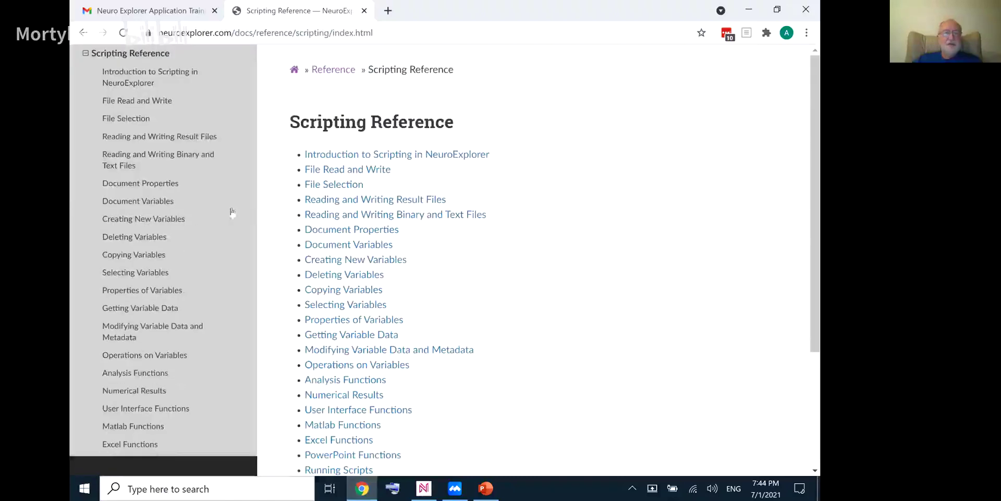
left_click(419, 155)
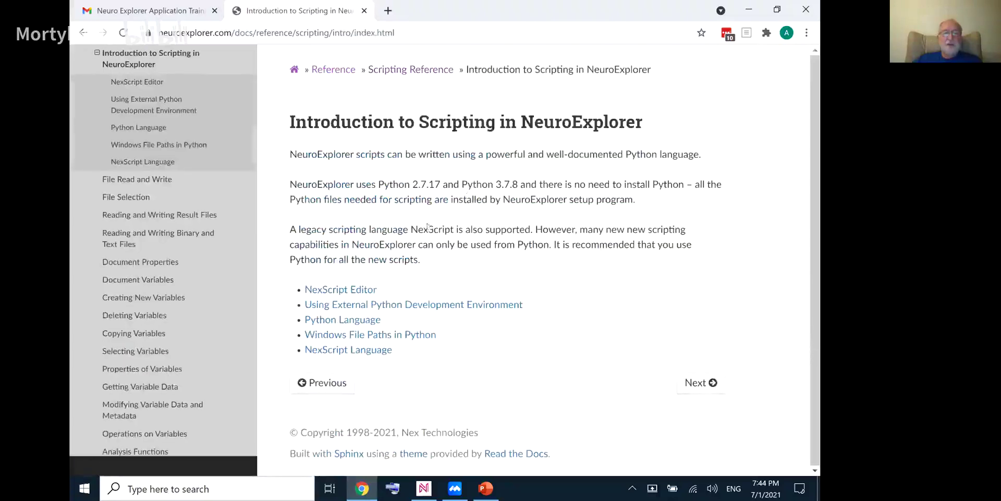
left_click(337, 291)
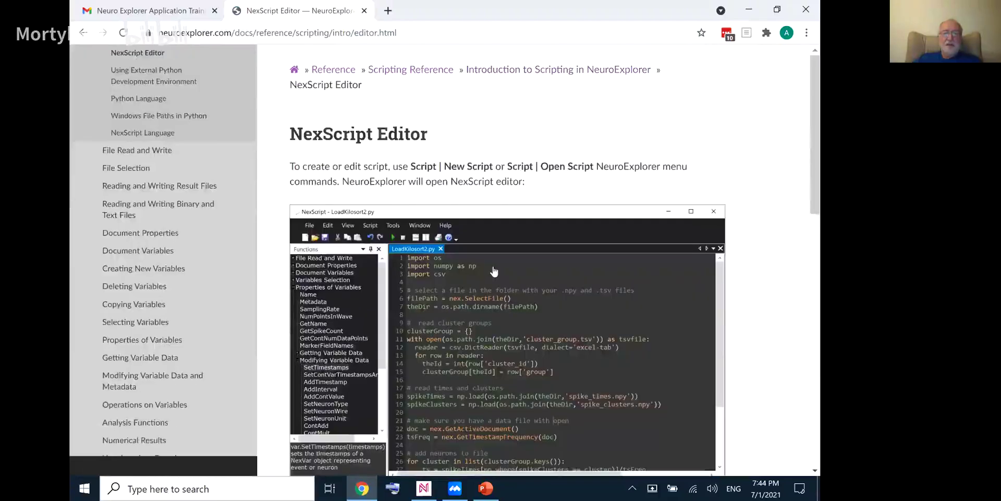
scroll(495, 271, "down", 6)
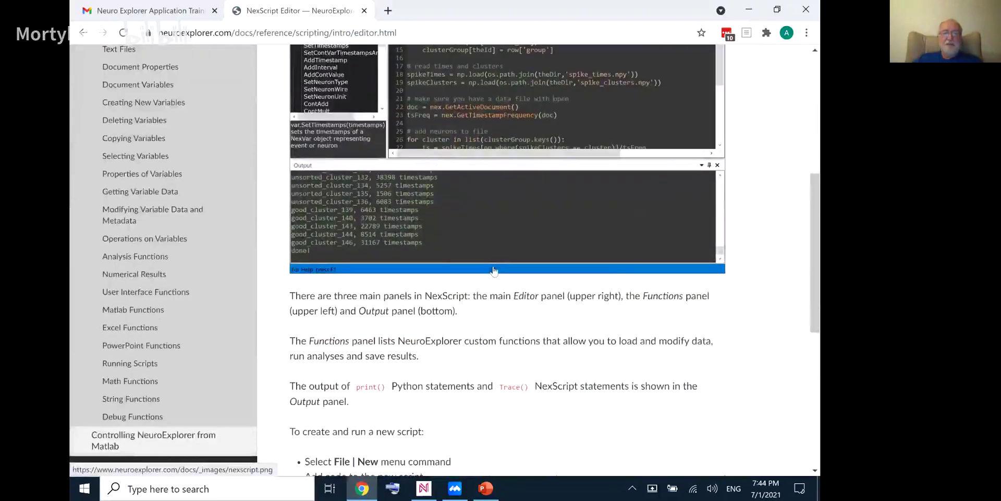
scroll(494, 270, "up", 4)
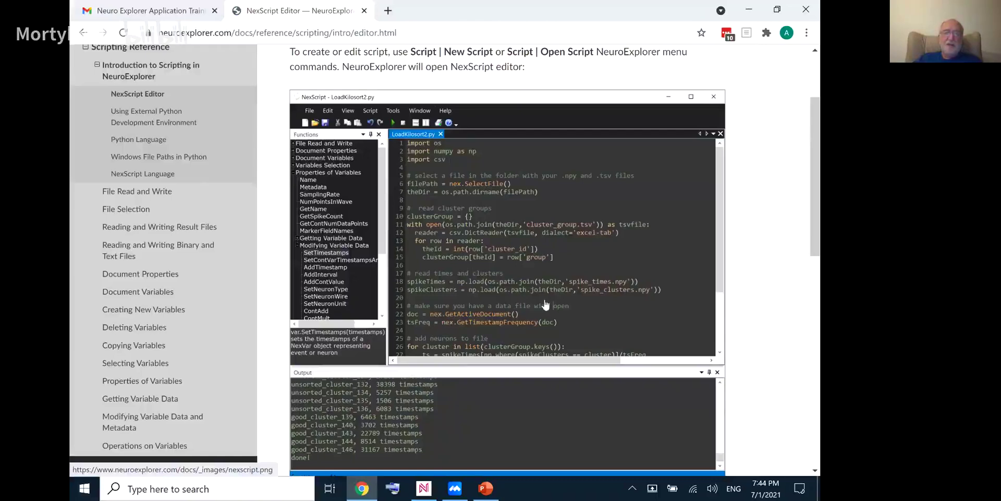
Read the rest of the NexScript Editor page and go on to the page about using an external Python development environment.
scroll(545, 304, "down", 1)
scroll(545, 304, "down", 3)
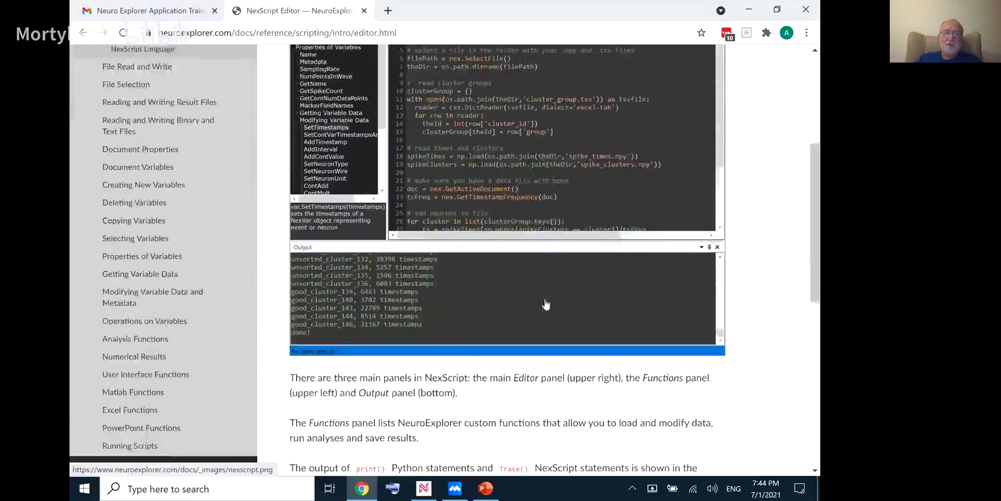
scroll(545, 300, "down", 5)
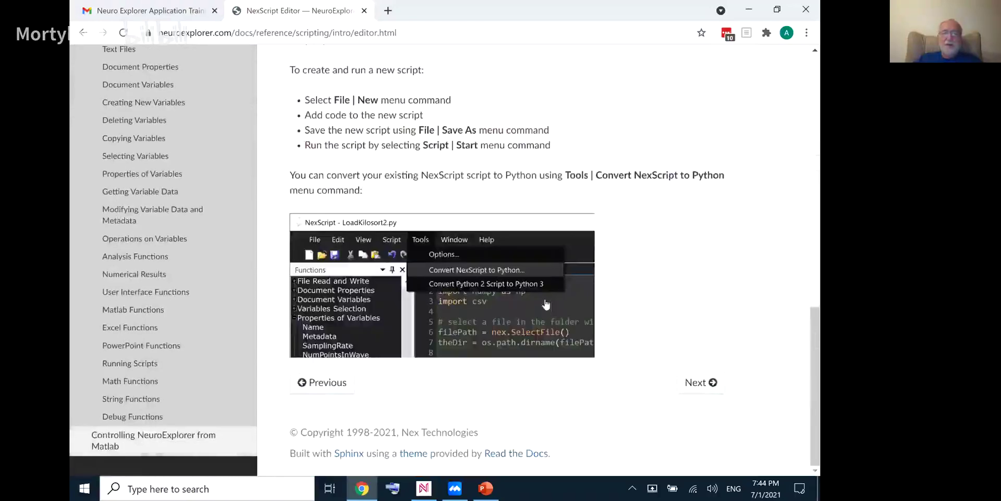
left_click(689, 385)
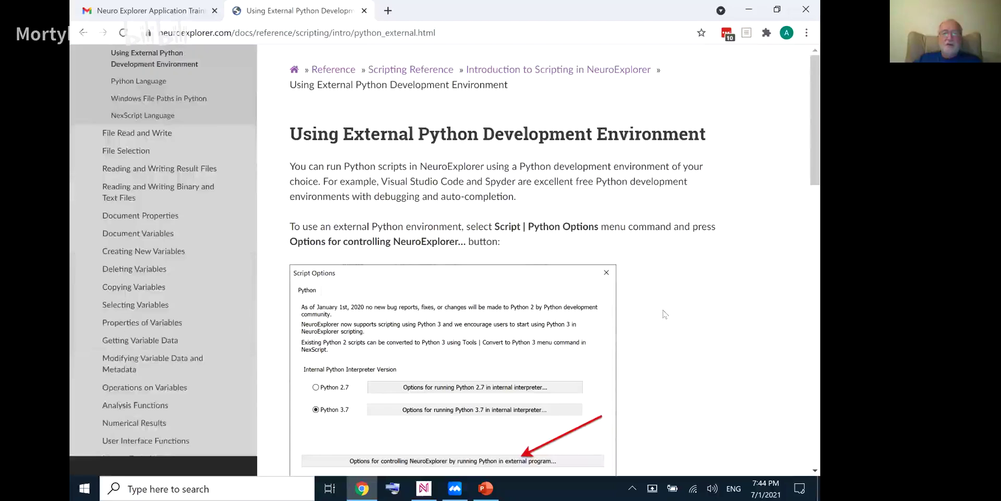
Examine the setup instructions for running Python in an external program, through to the Visual Studio Code debugging example.
scroll(664, 313, "down", 1)
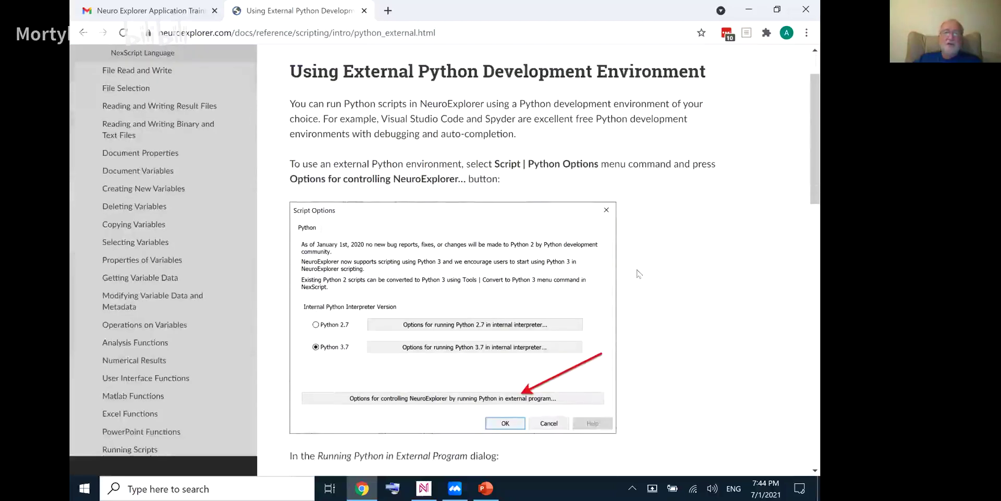
scroll(638, 273, "down", 3)
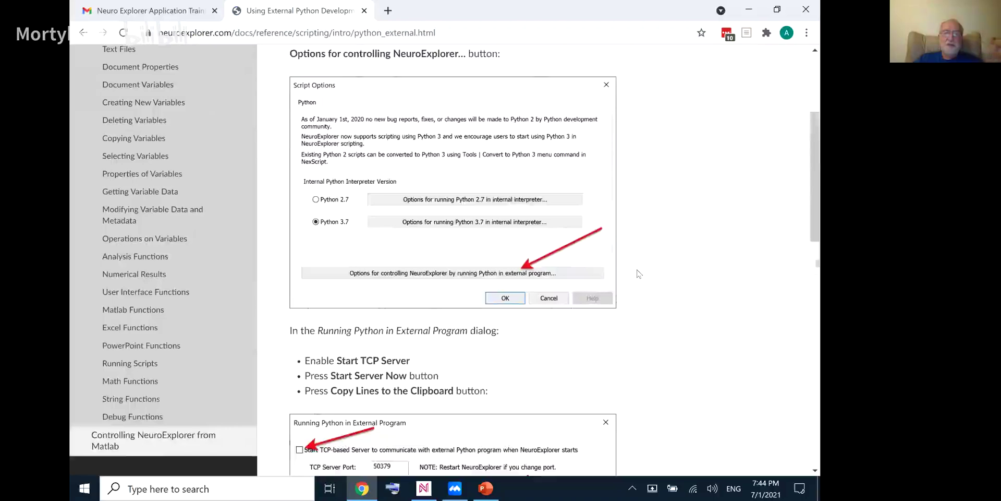
scroll(638, 274, "down", 3)
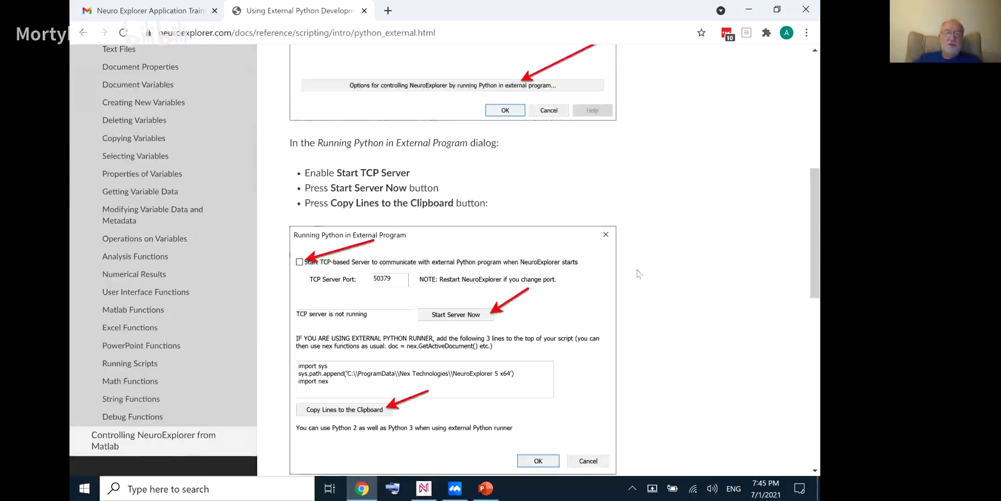
scroll(639, 273, "down", 2)
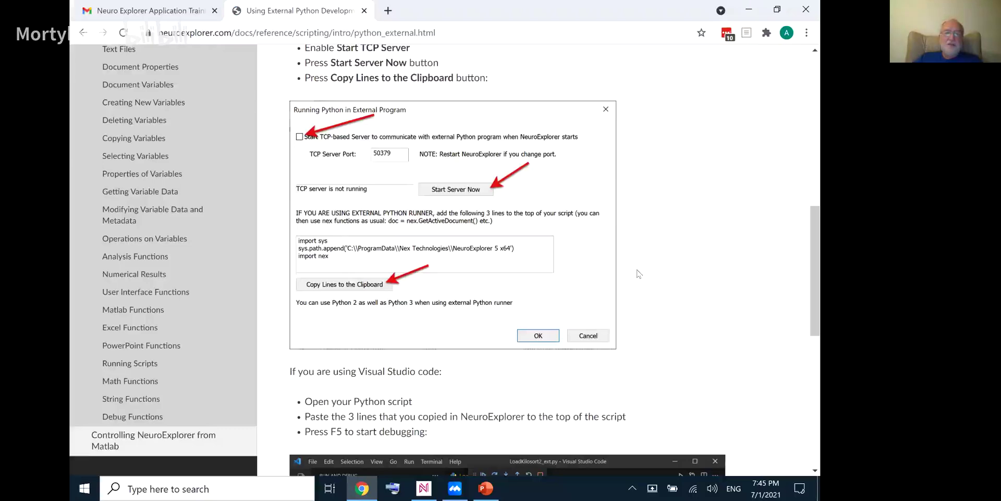
scroll(639, 273, "up", 1)
scroll(639, 274, "down", 2)
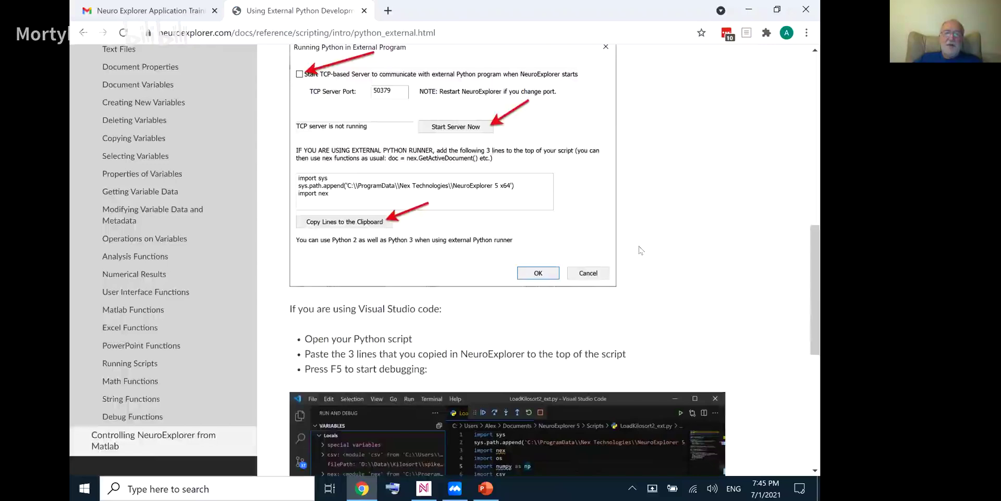
scroll(641, 250, "up", 1)
scroll(641, 250, "down", 5)
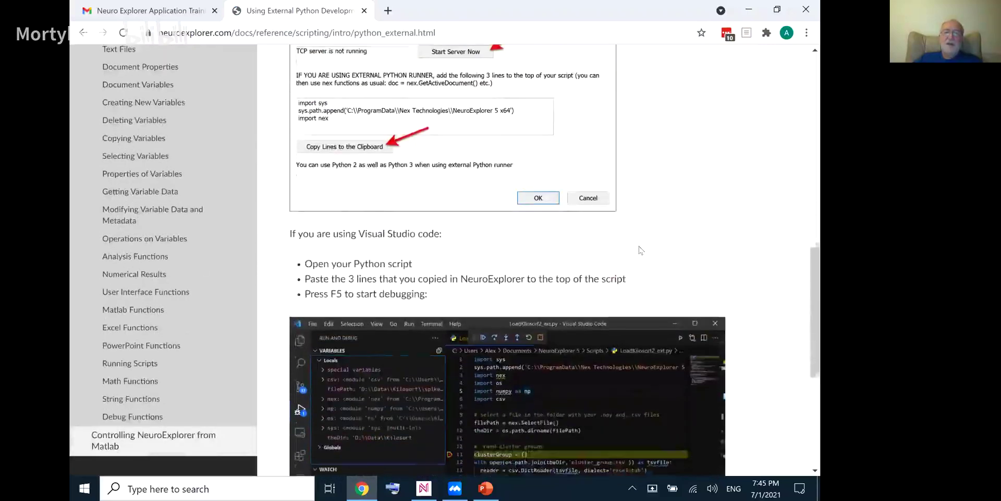
scroll(640, 251, "down", 1)
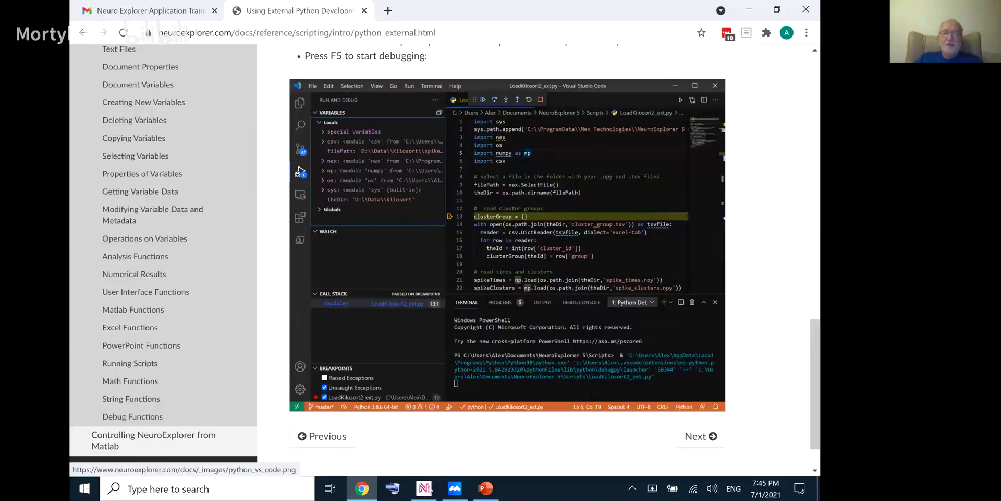
Switch to NeuroExplorer, choose Python 3.7 as the internal interpreter version in the Python options, and accept the settings.
mouse_move(429, 490)
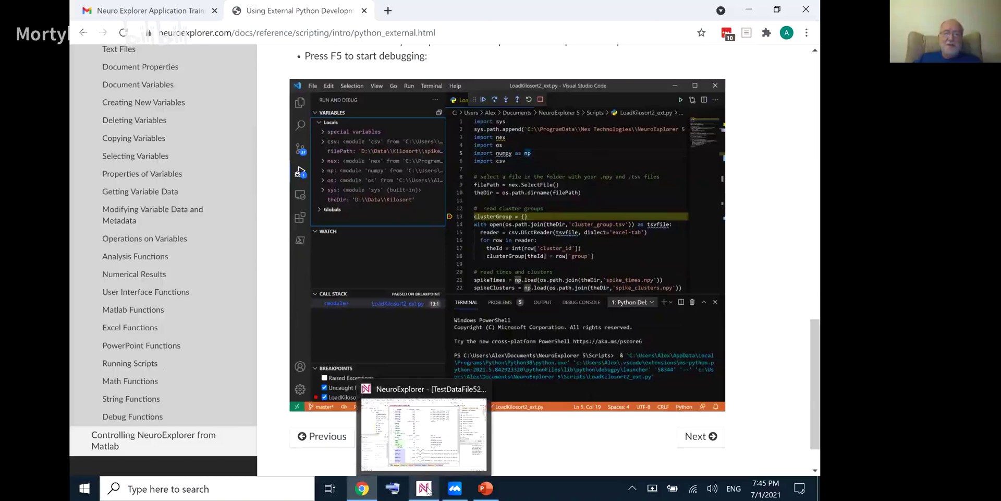
left_click(425, 488)
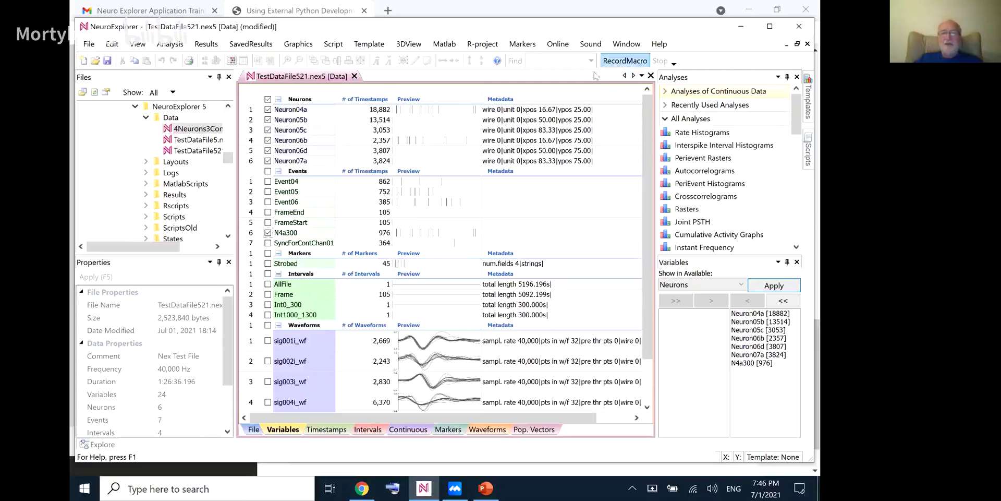
left_click(334, 46)
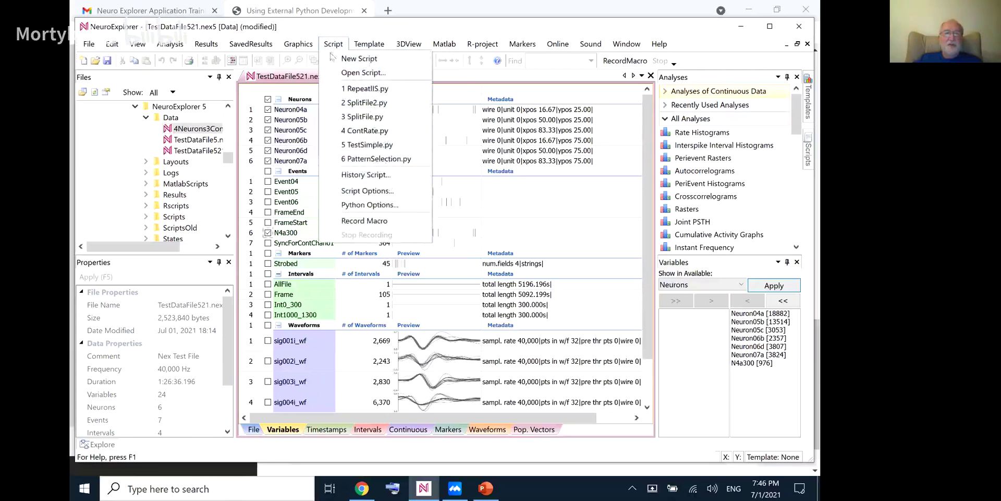
left_click(348, 206)
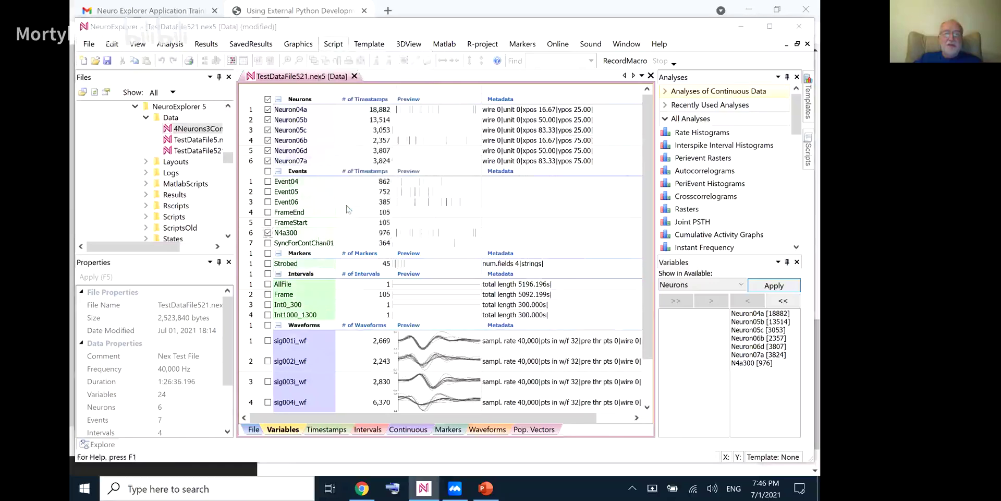
left_click(287, 273)
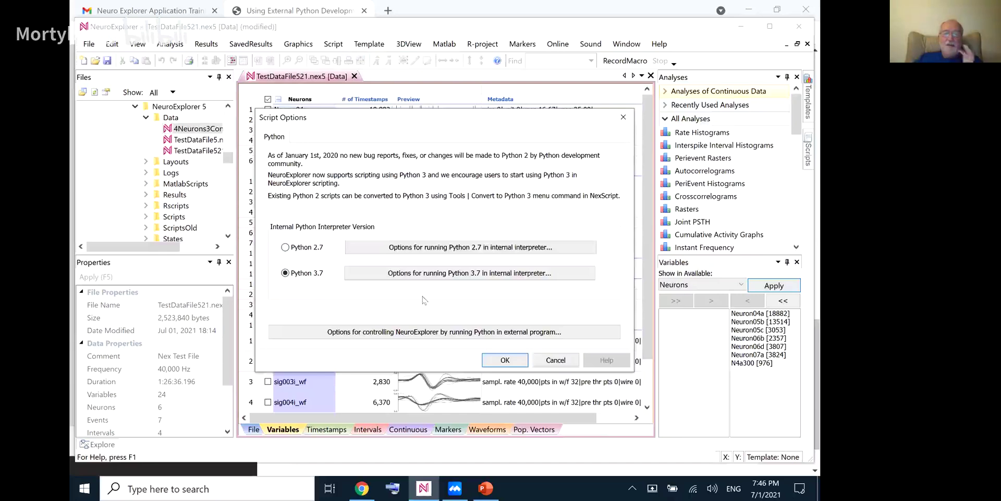
left_click(505, 360)
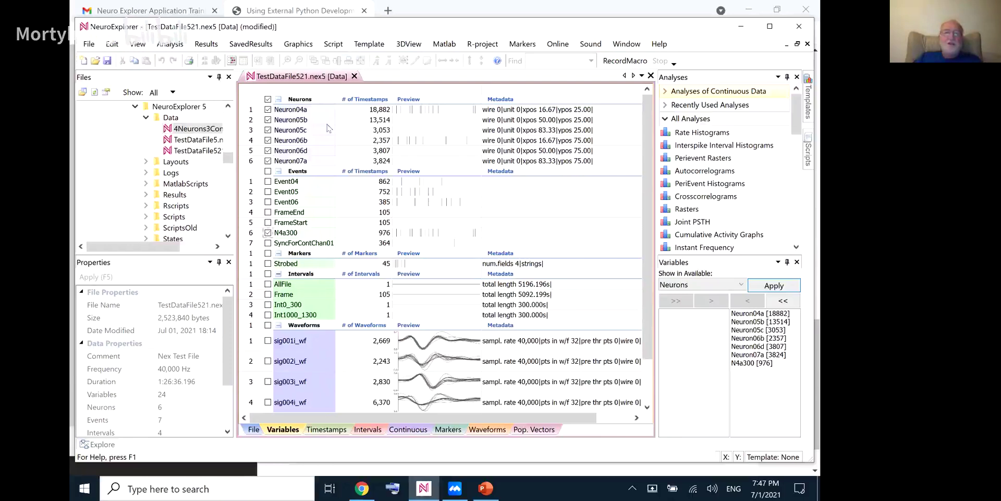
Close TestDataFile521.nex5 without saving and start recording macro RepeatISI2 as a function with a data file name parameter, including code for all files in a directory.
left_click(355, 77)
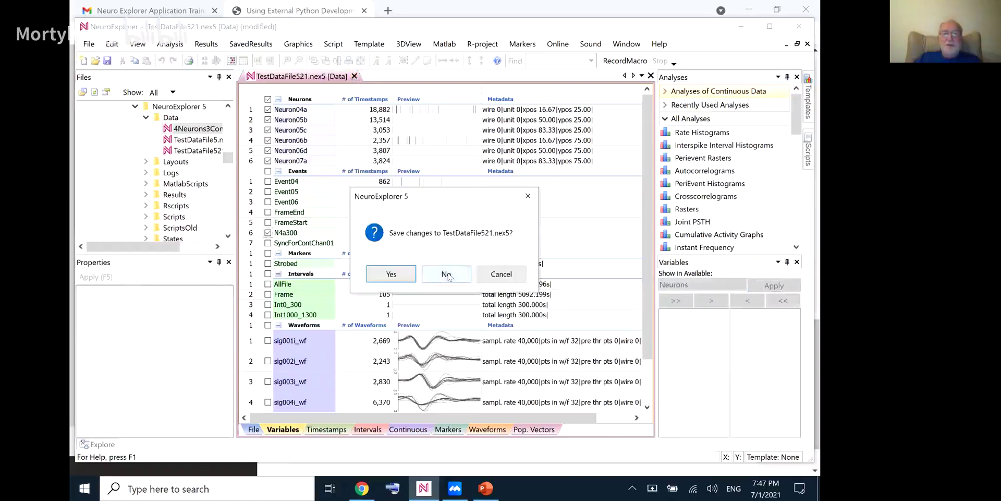
left_click(447, 275)
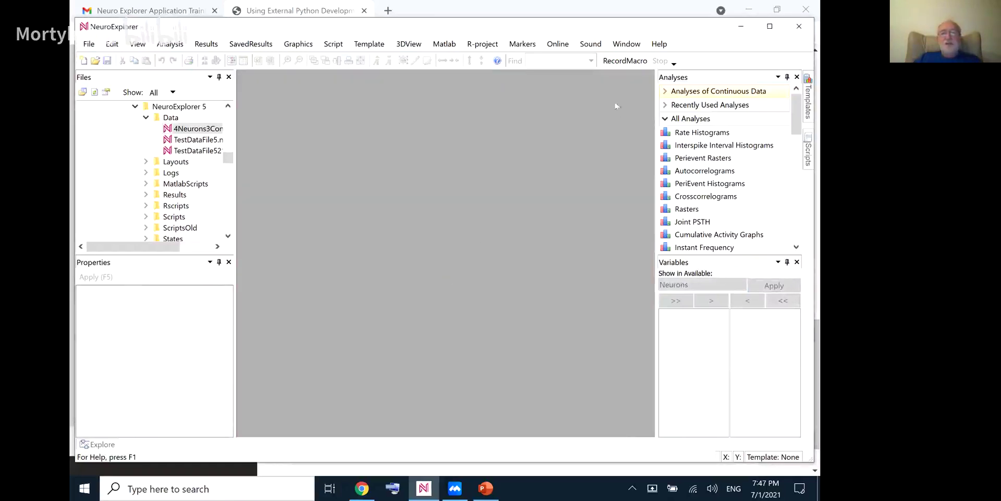
left_click(616, 62)
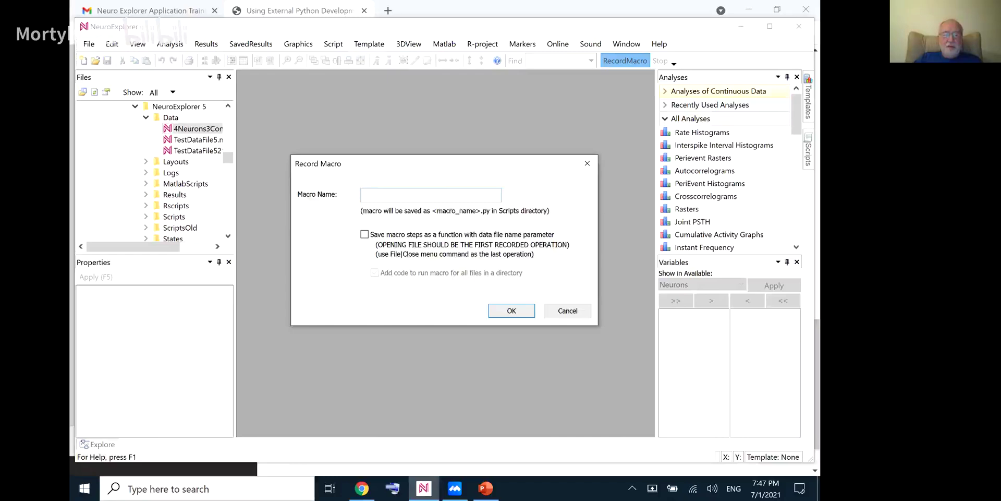
type("RepeatISI2")
left_click(365, 235)
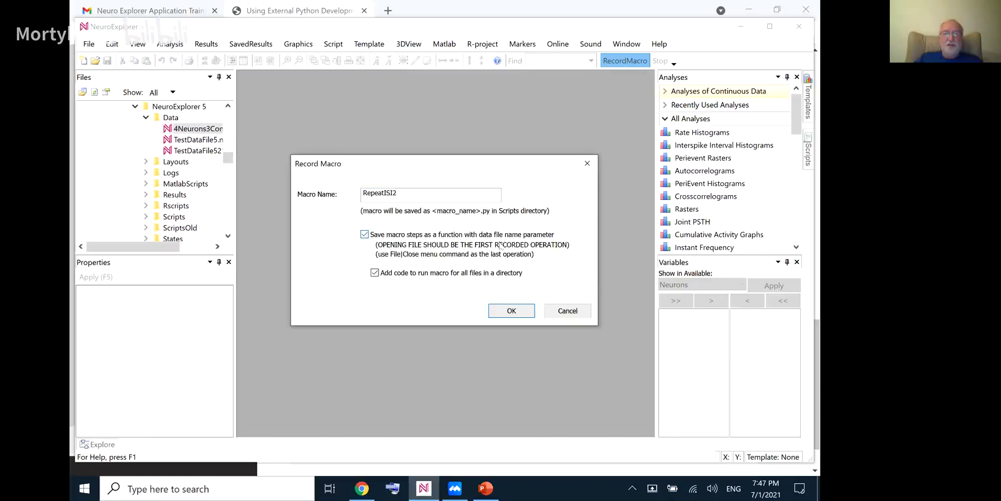
left_click(506, 313)
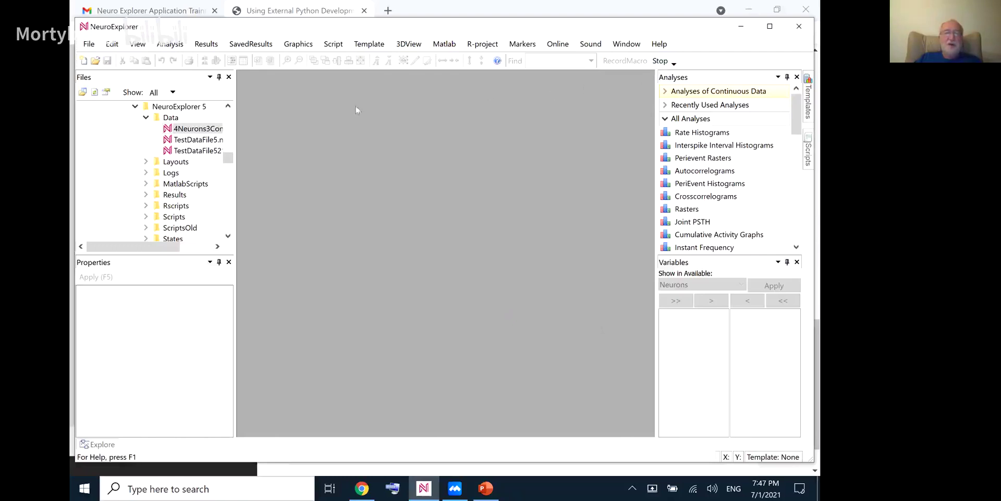
Open TestDataFile5.nex from the Data folder and run Interspike Interval Histograms with the offered analysis properties.
double_click(192, 141)
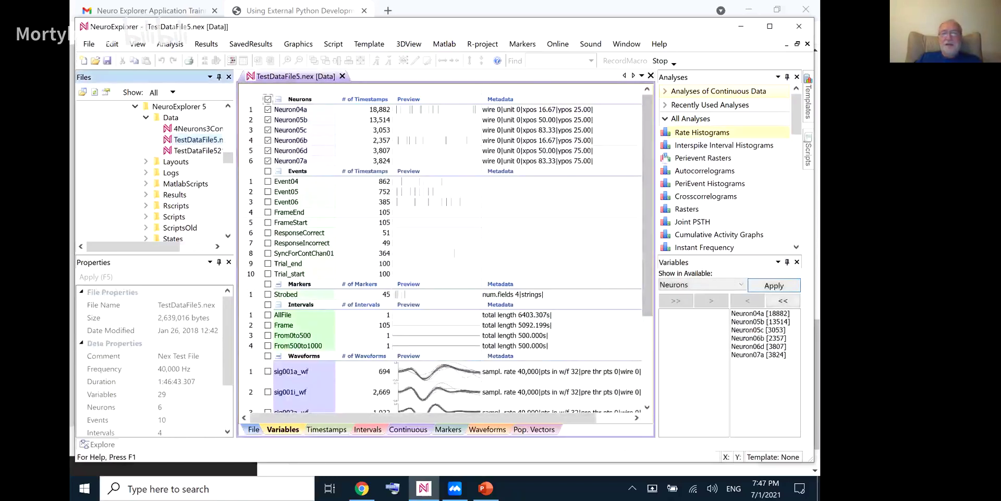
left_click(678, 146)
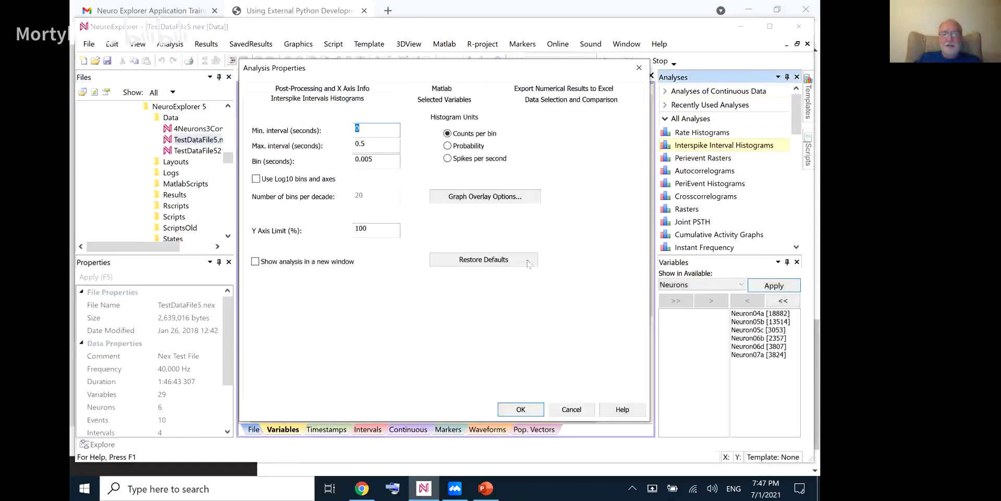
left_click(521, 409)
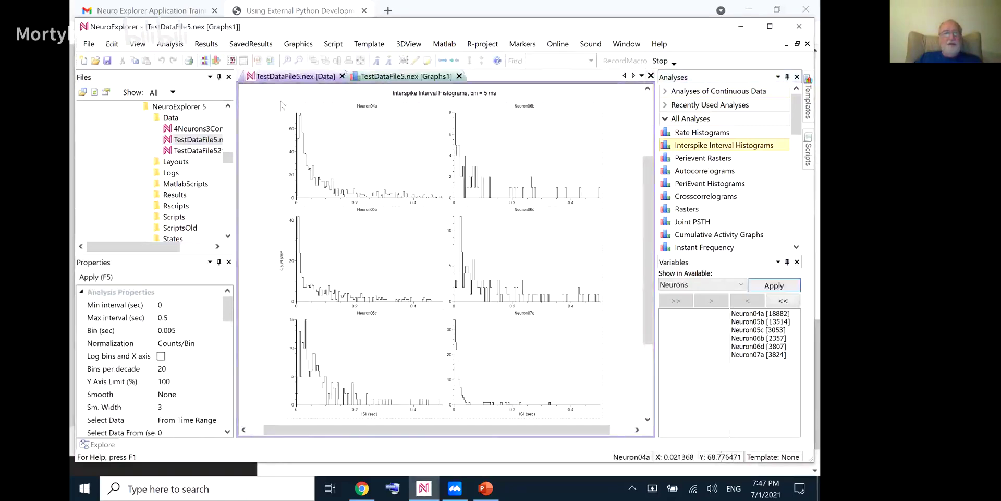
Export the histograms to the PowerPoint file NeuroExplorerJournal.ppt as a metafile, and close the graph and data windows.
left_click(257, 62)
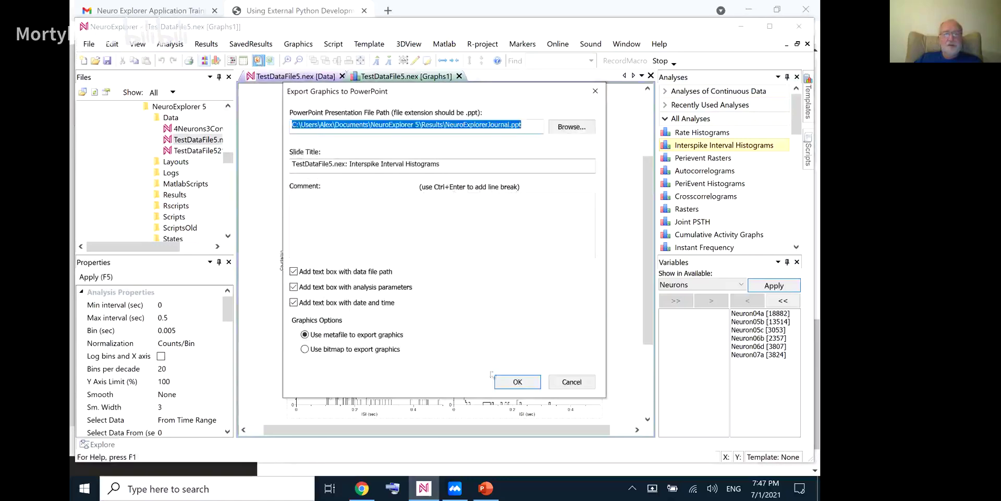
left_click(517, 382)
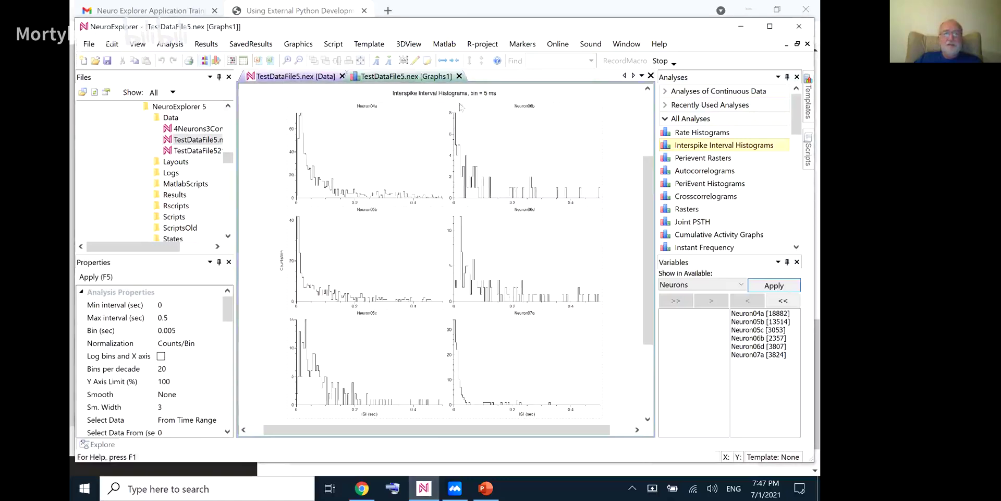
left_click(459, 77)
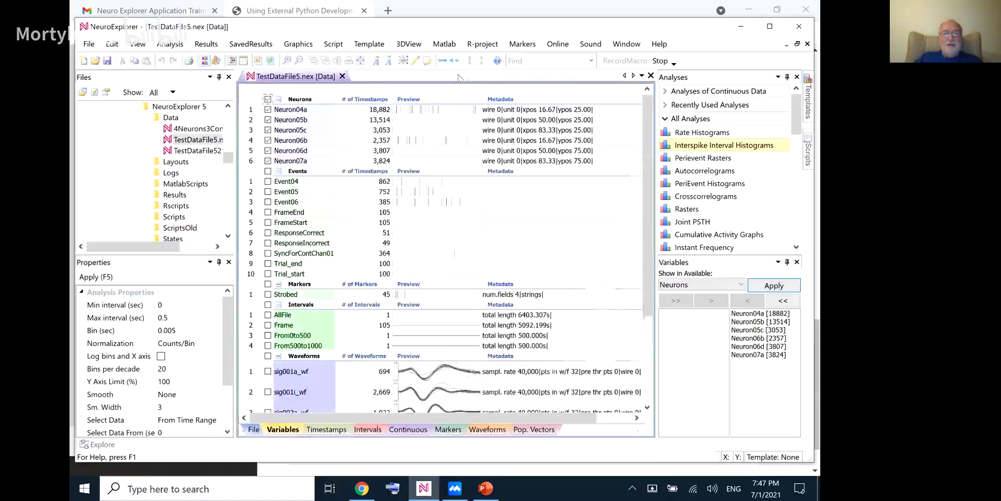
left_click(342, 76)
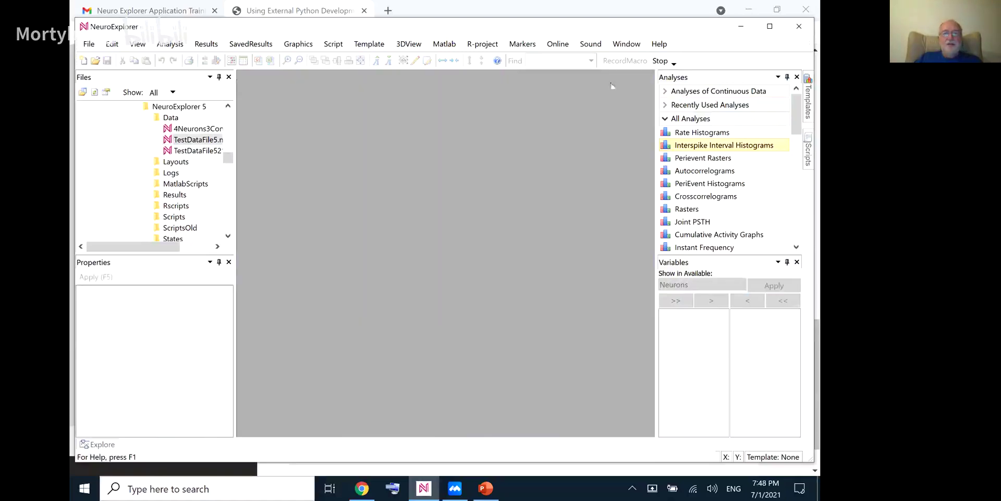
Stop the macro recording and examine the generated RepeatISI2.py script, including its Macro and ListFiles functions and the commented lines for processing a data directory.
left_click(659, 61)
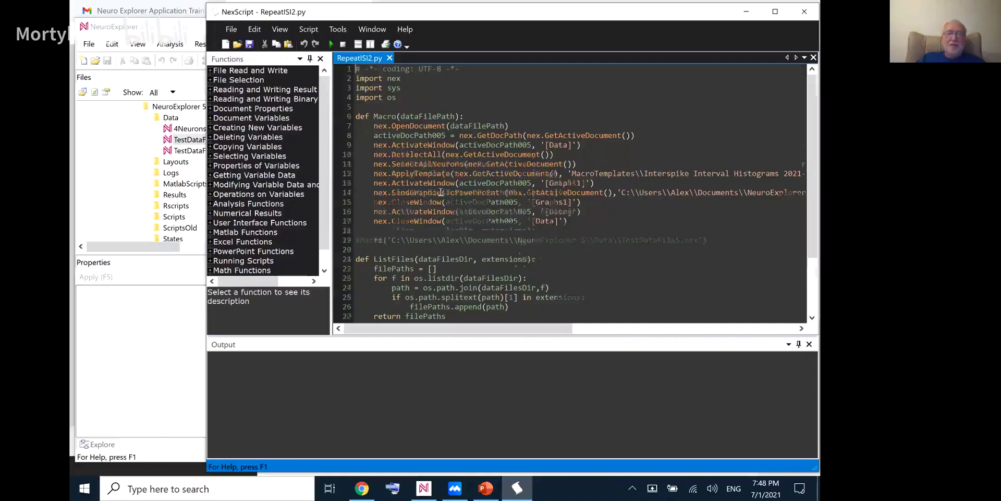
scroll(444, 193, "down", 1)
scroll(449, 163, "down", 2)
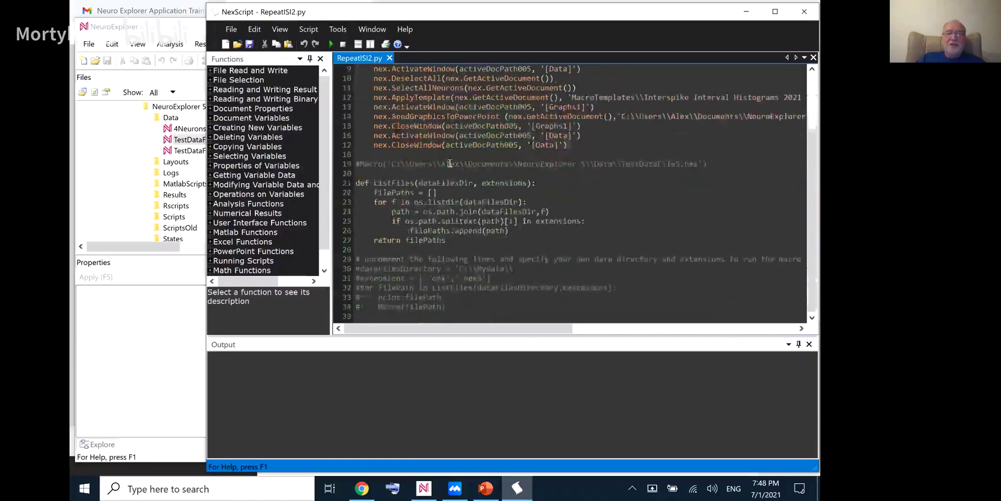
scroll(449, 163, "up", 2)
scroll(450, 164, "down", 2)
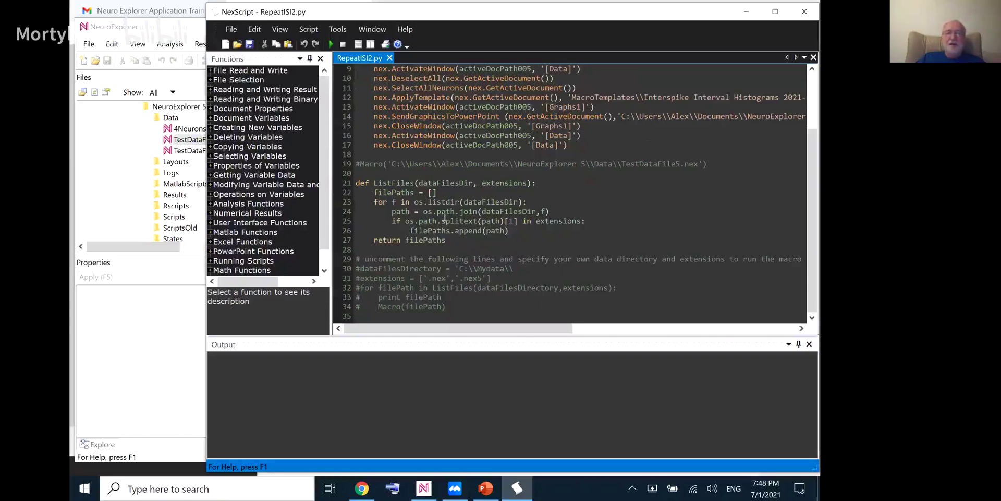
scroll(445, 217, "up", 2)
scroll(445, 217, "down", 1)
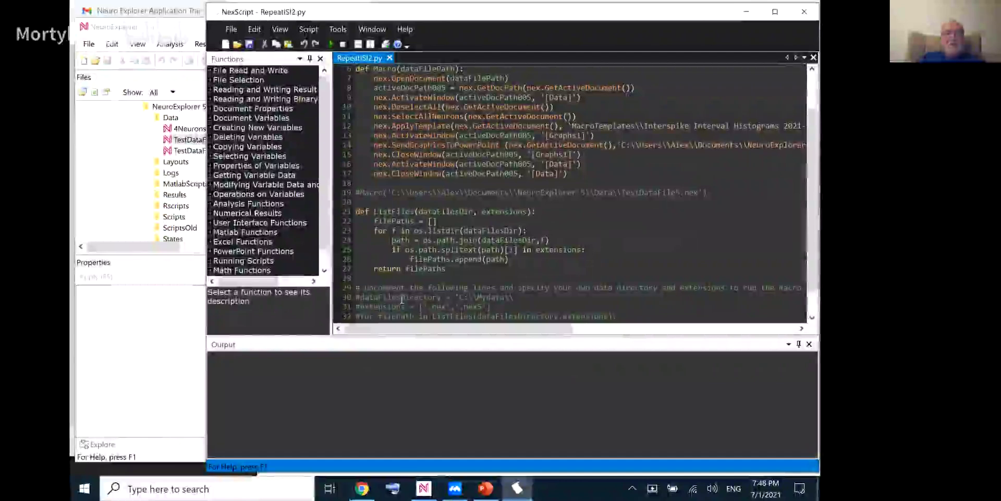
left_click(232, 30)
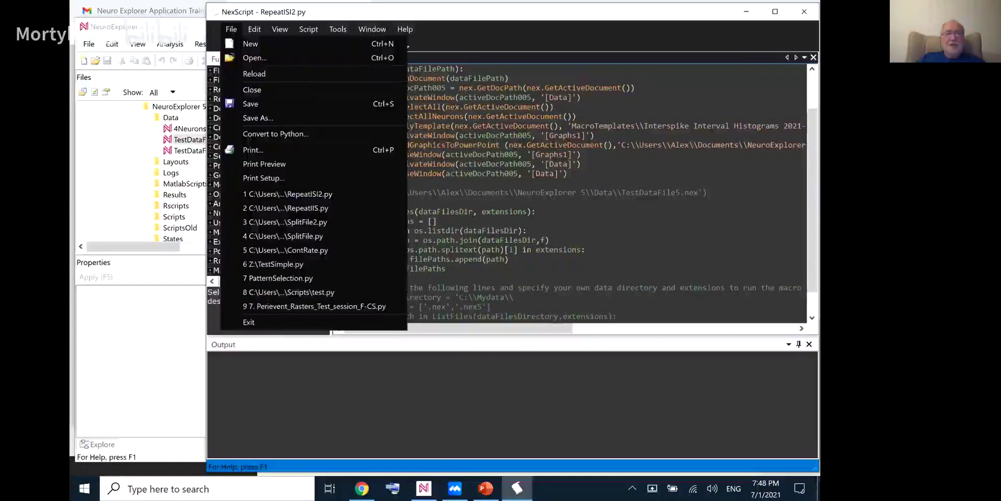
left_click(549, 256)
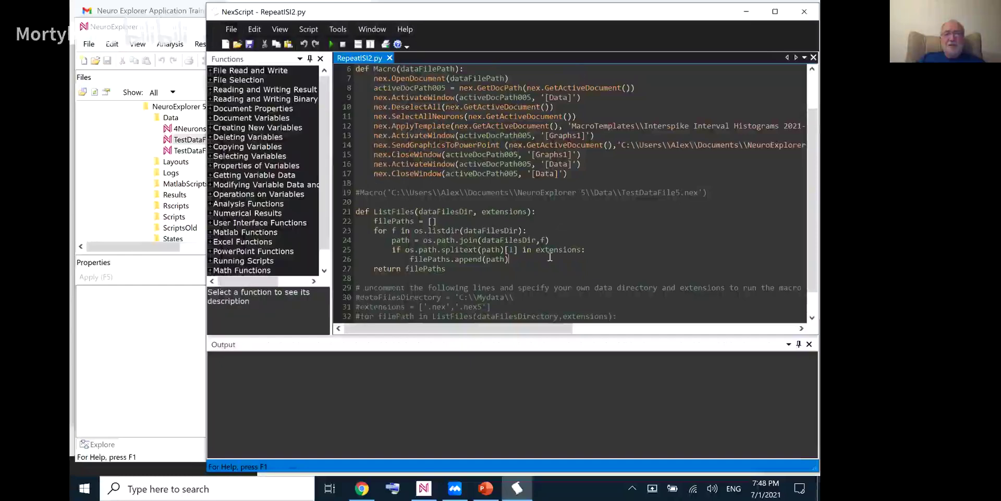
scroll(549, 257, "down", 1)
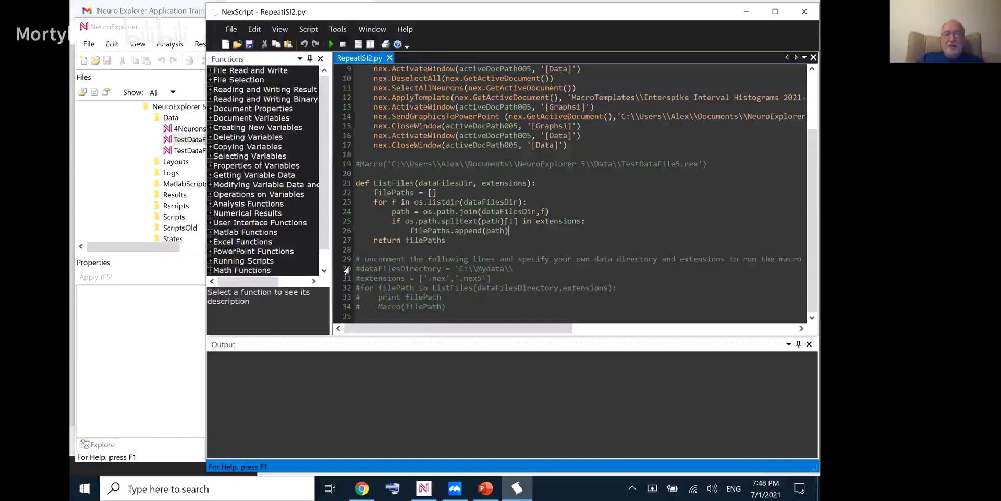
left_click_drag(347, 270, 346, 309)
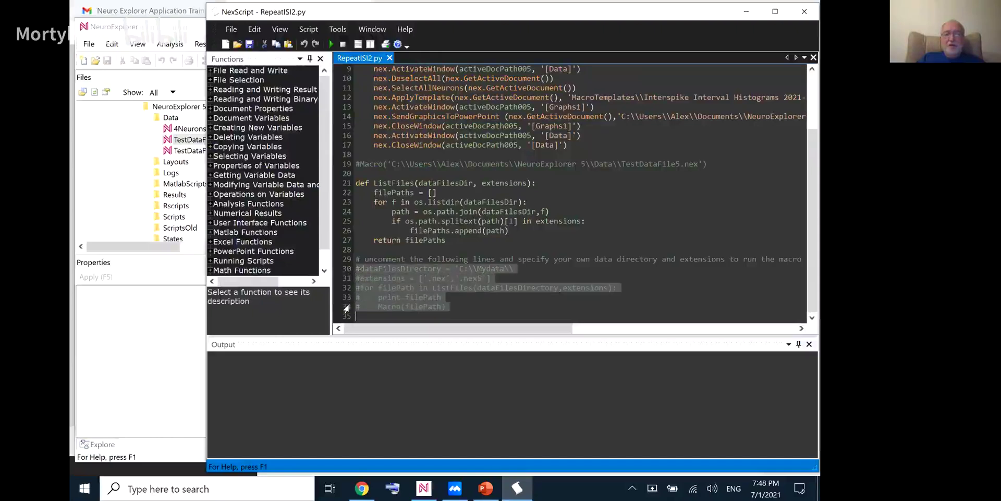
right_click(383, 280)
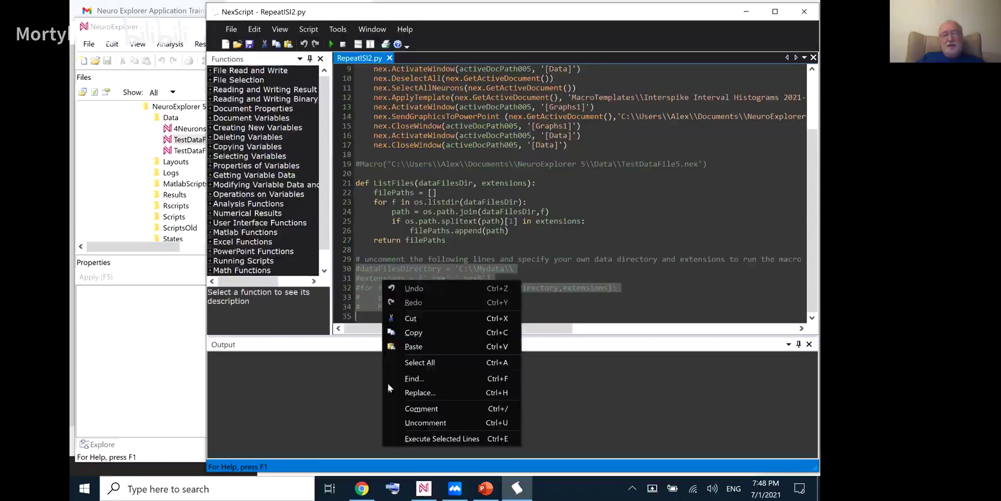
left_click(498, 239)
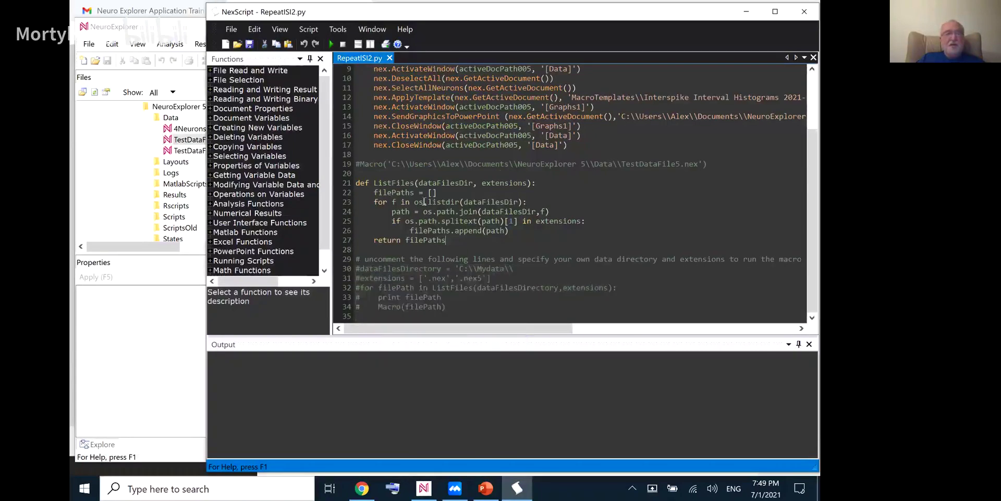
Open the recent script RepeatIIS.py and correct the print statement in its file loop to print(filePath).
left_click(231, 29)
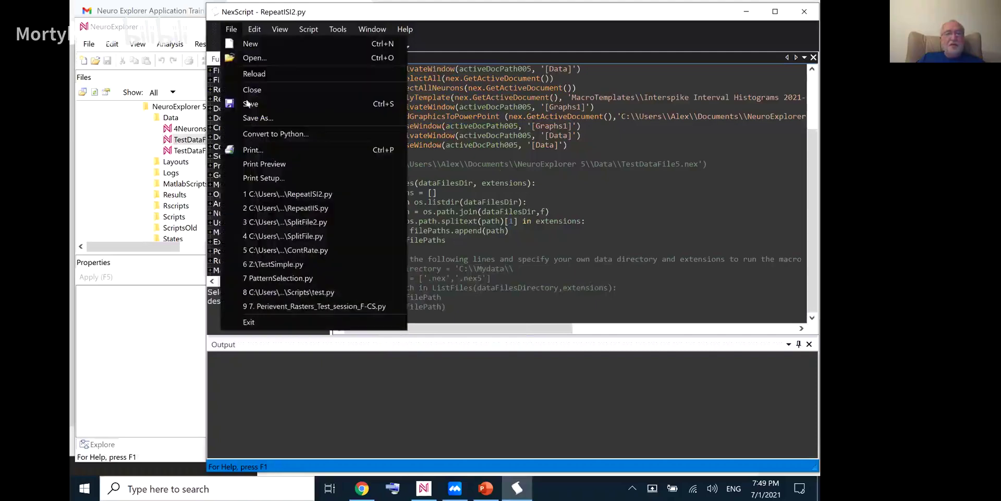
left_click(261, 207)
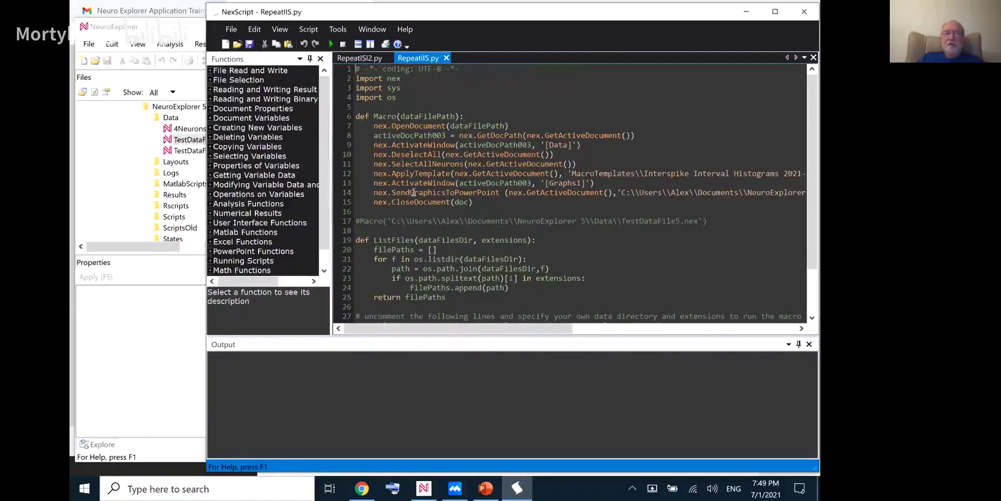
scroll(536, 252, "down", 2)
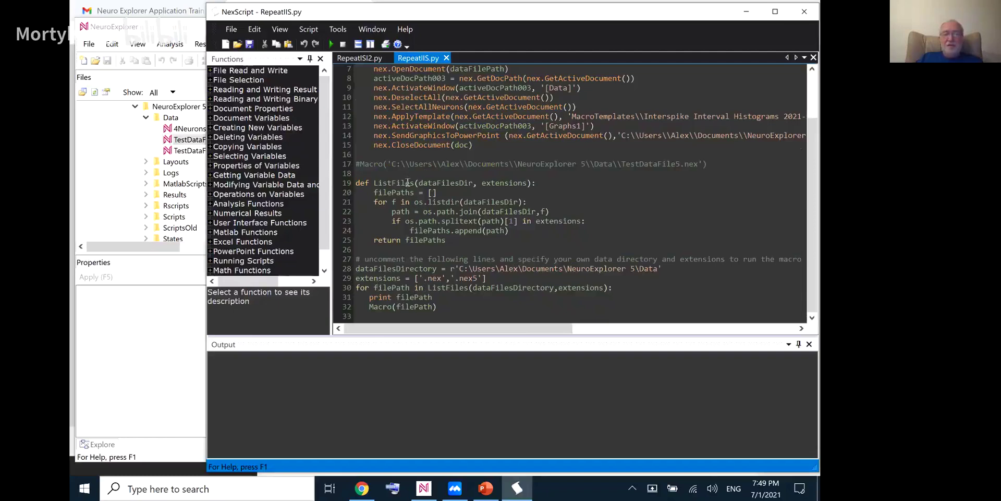
left_click(398, 298)
key("BackSpace")
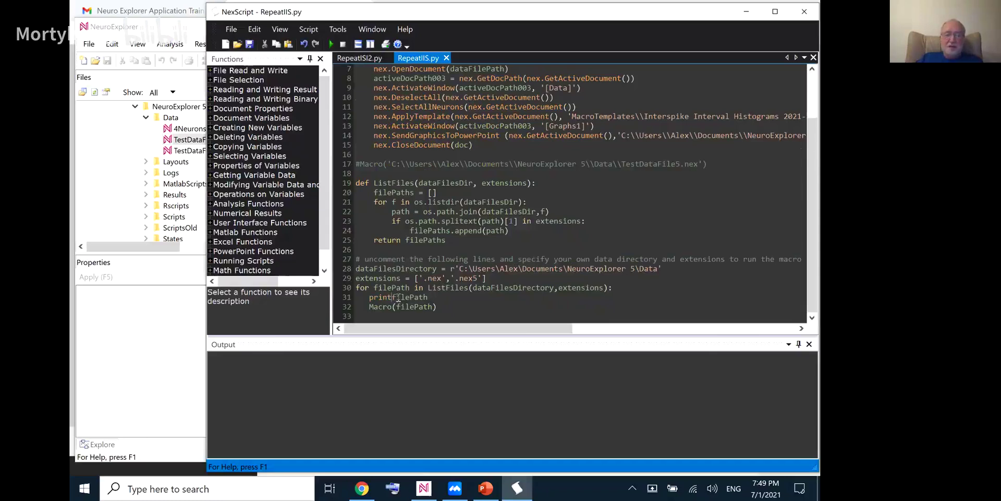
type("(")
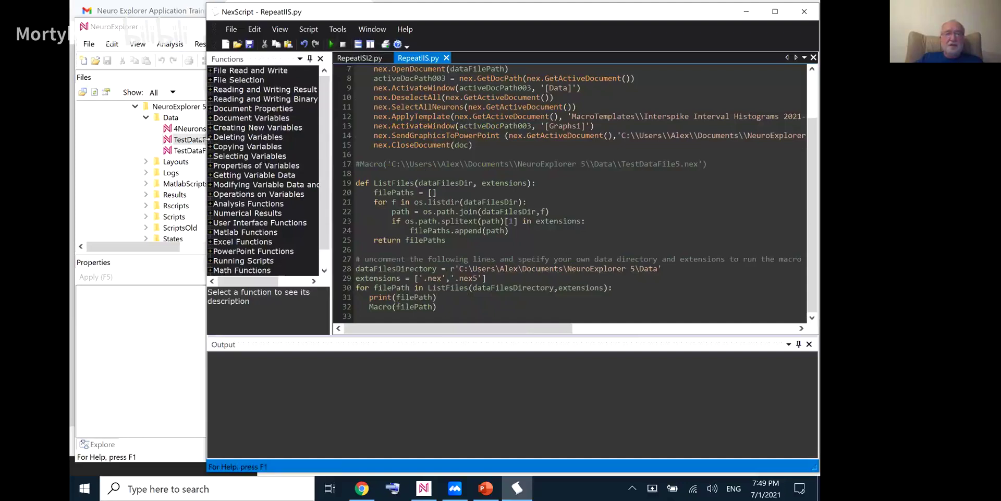
Narrow the script editor to reveal the NeuroExplorer window and run RepeatIIS.py on the data directory.
left_click_drag(207, 208, 409, 209)
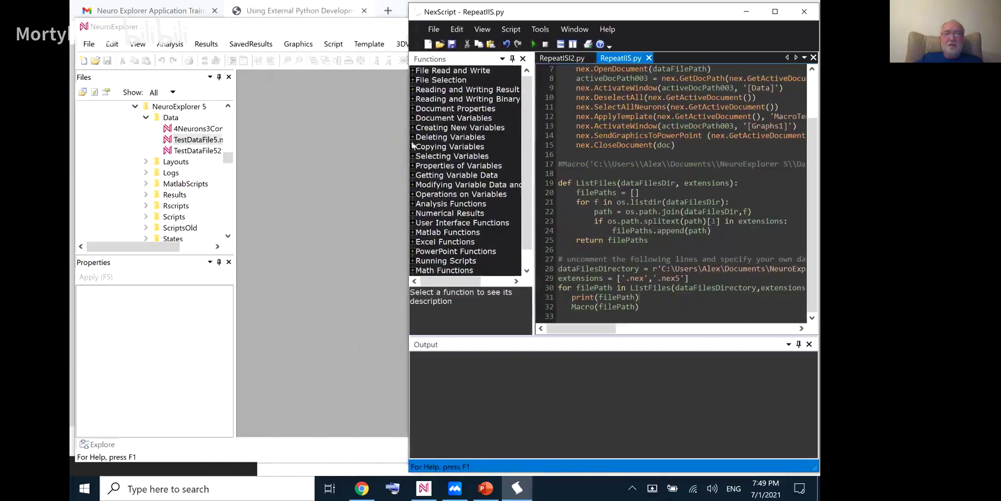
left_click(535, 44)
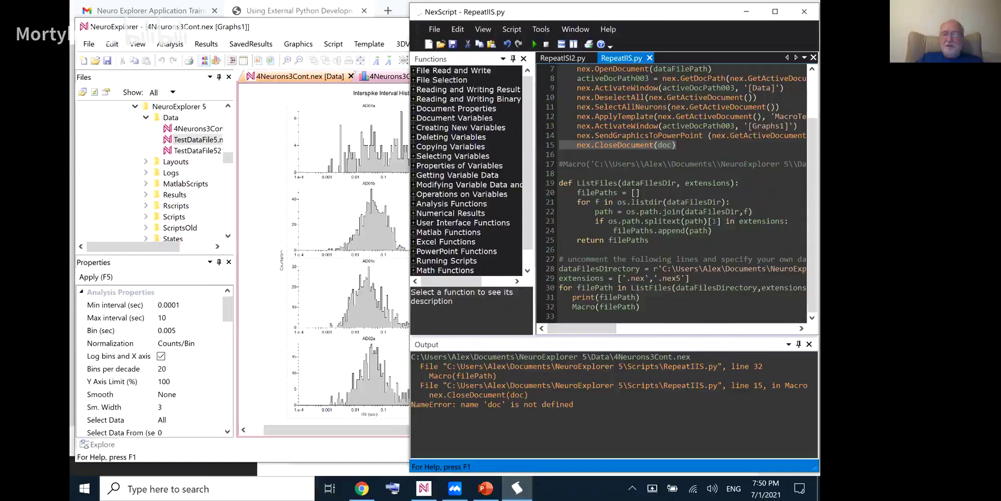
left_click(618, 143)
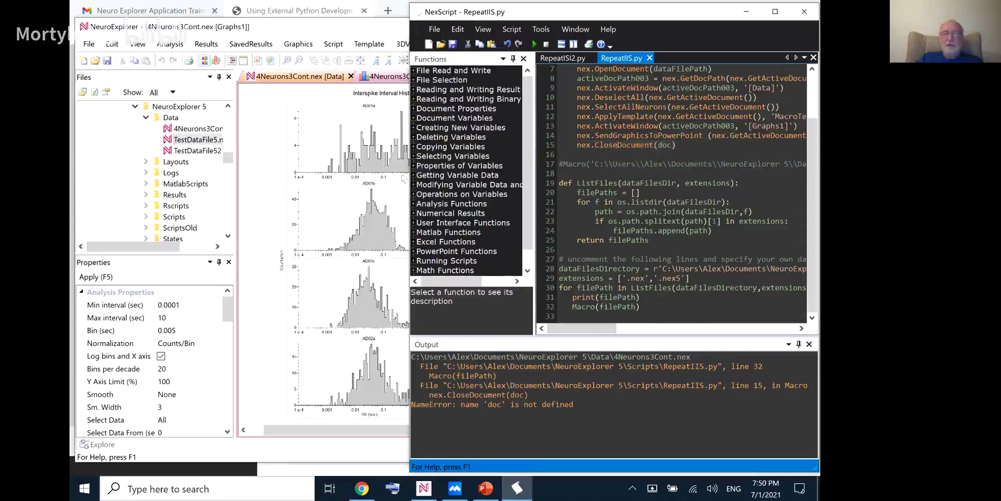
Widen the script editor and replace the doc argument of nex.CloseDocument in the Macro function with nex.GetActiveDocument().
left_click_drag(411, 157, 207, 156)
scroll(500, 166, "up", 2)
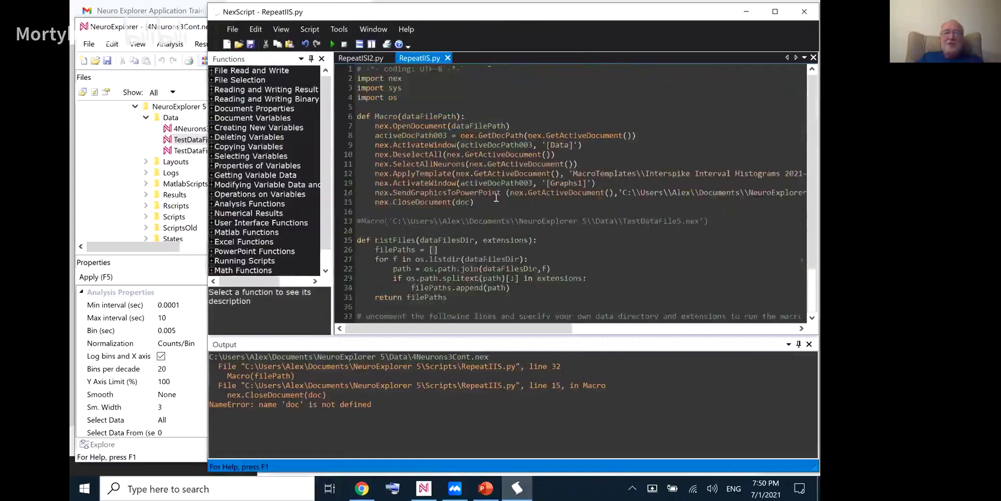
mouse_move(496, 197)
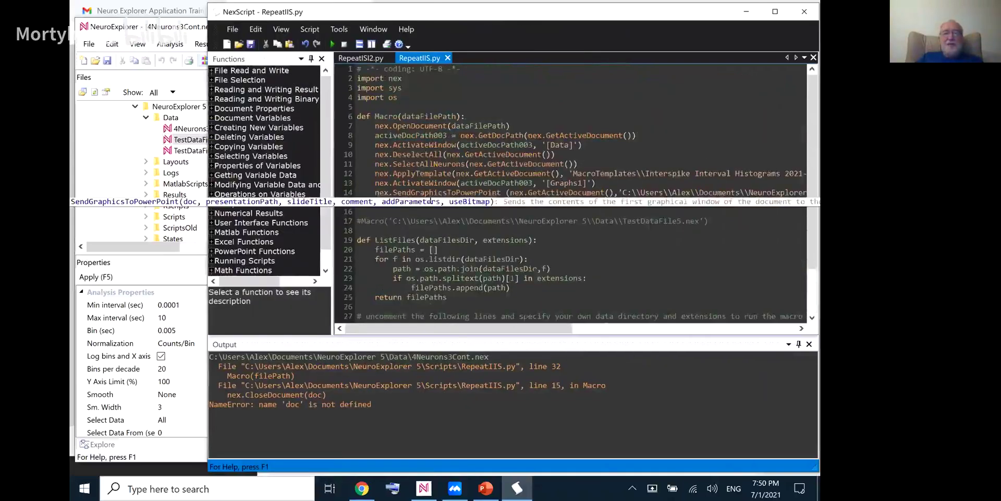
double_click(461, 202)
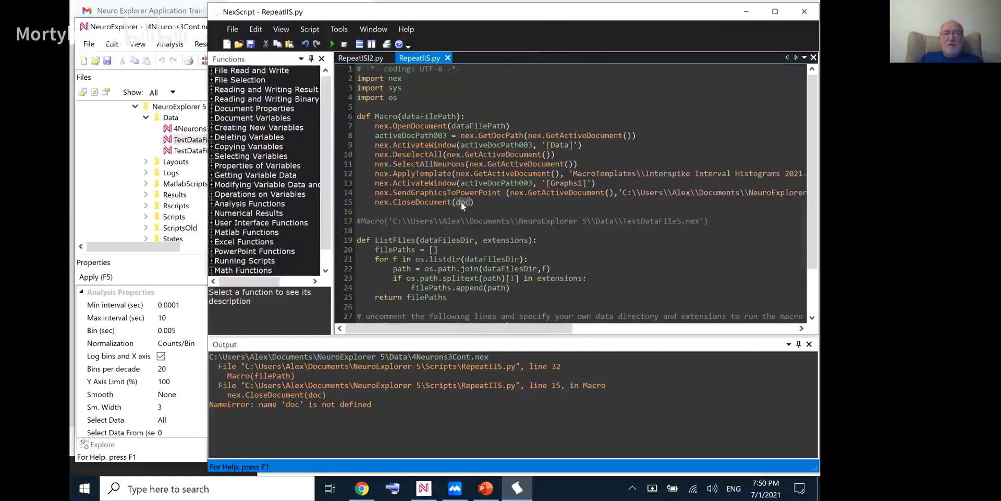
mouse_move(461, 202)
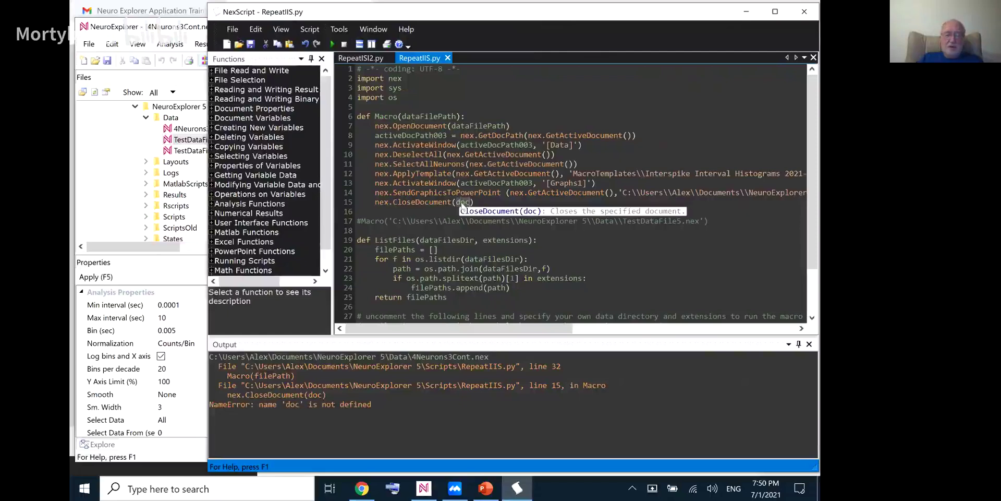
type("ne")
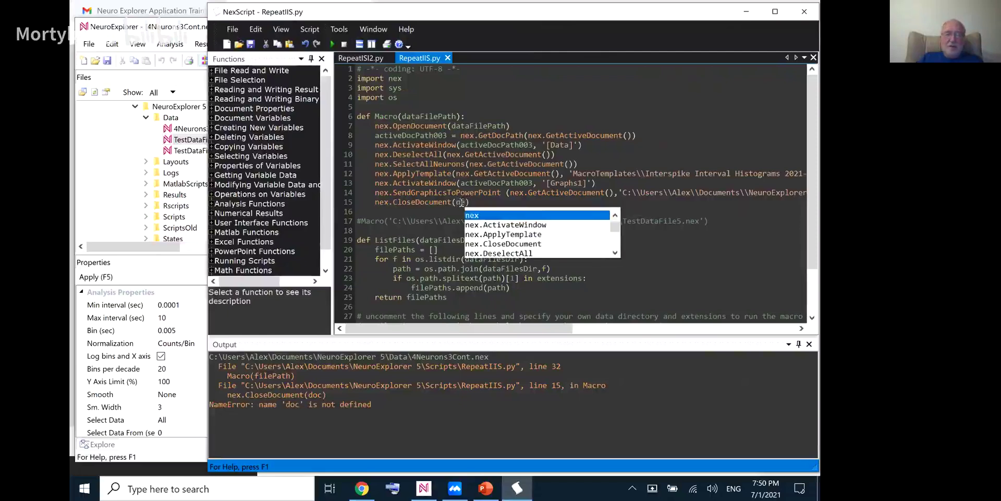
type("x.")
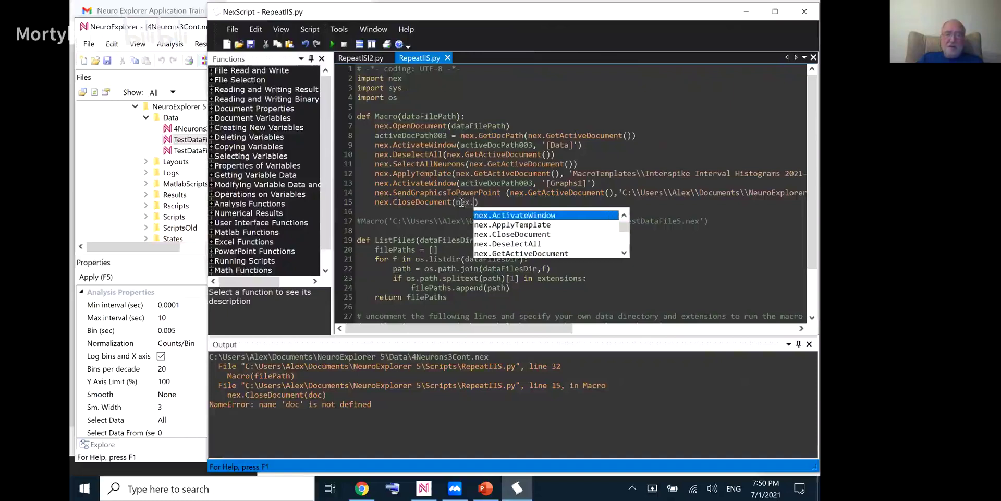
type("Get")
key("Return")
type("()")
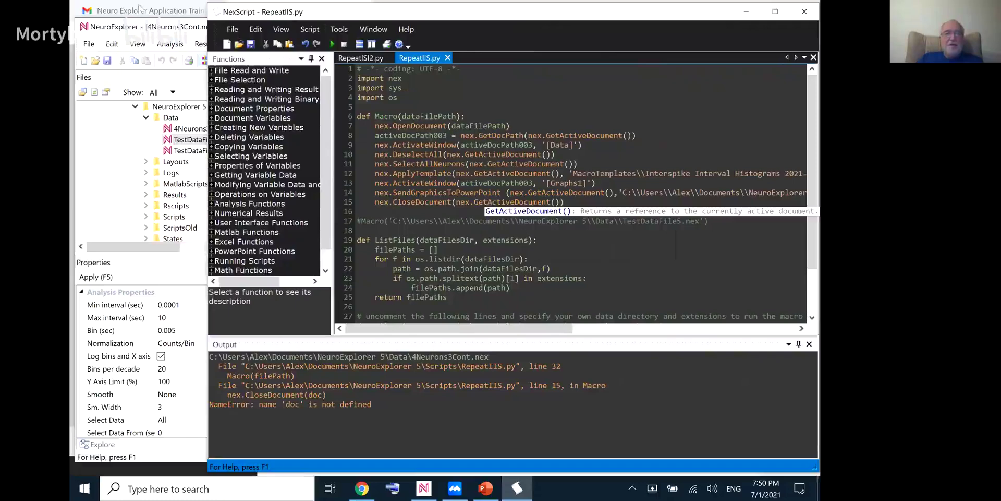
Close the open 4Neurons3Cont.nex document, narrow the script editor, and run the corrected RepeatIIS.py.
key("F5")
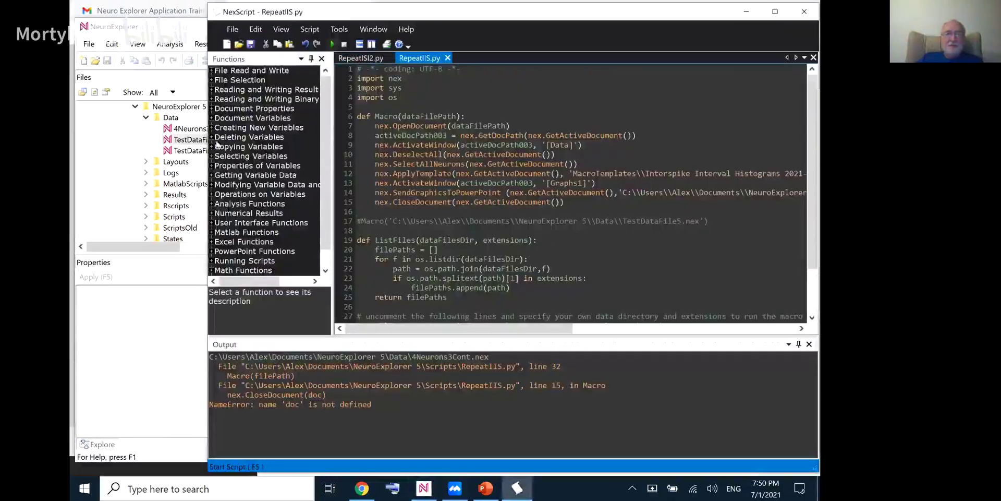
left_click(357, 212)
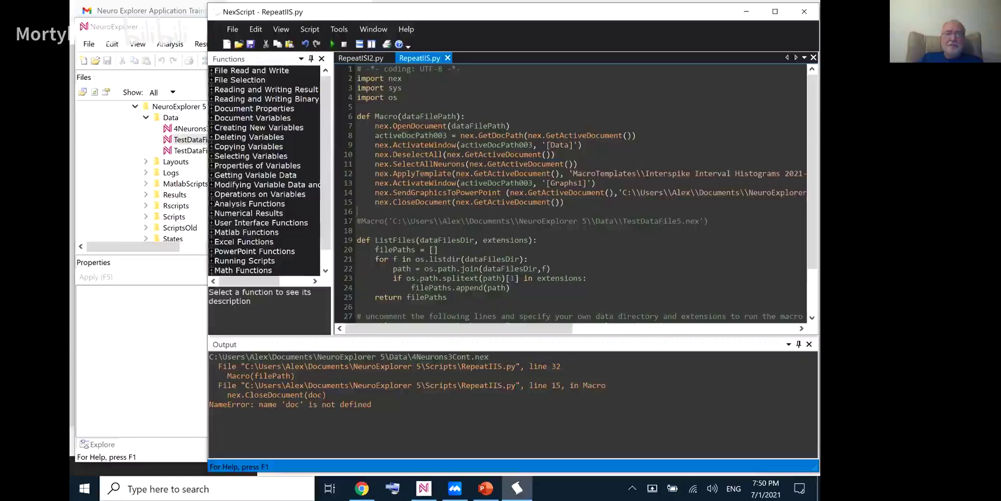
left_click_drag(208, 209, 437, 209)
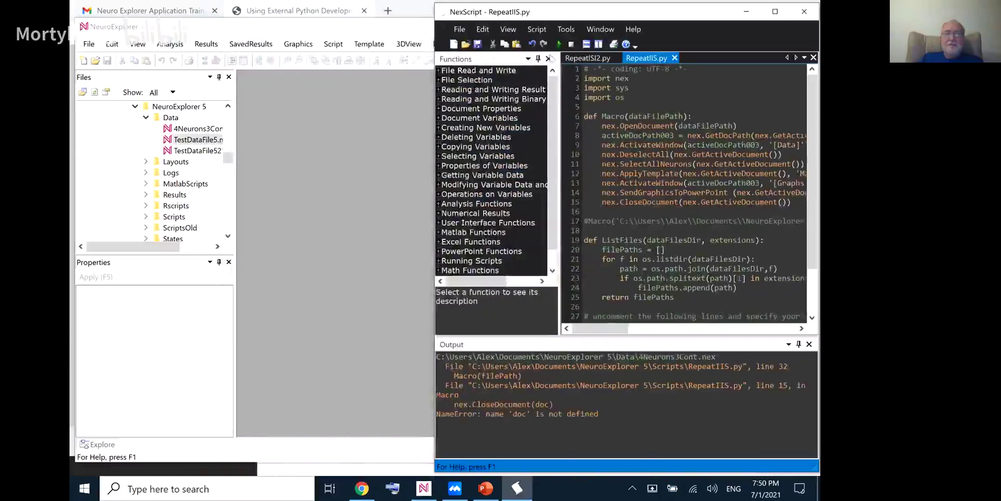
left_click(563, 44)
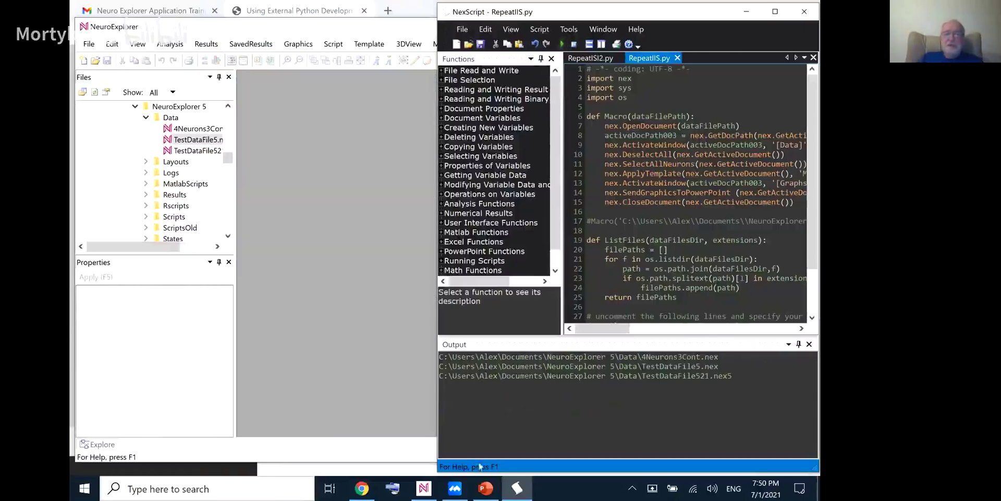
Switch to PowerPoint, review the histogram slides 7 to 9 in NeuroExplorerJournal.ppt, and minimize the presentation.
left_click(486, 488)
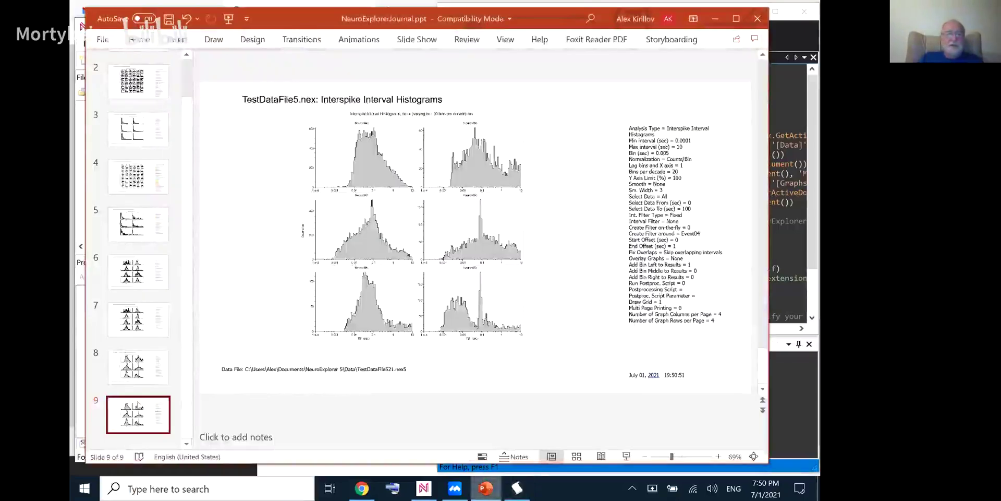
left_click(147, 312)
left_click(138, 367)
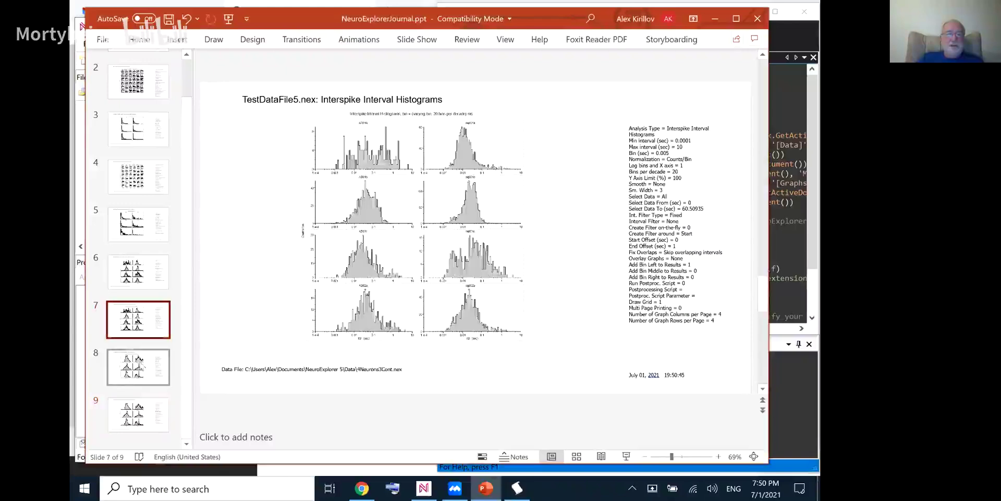
left_click(138, 419)
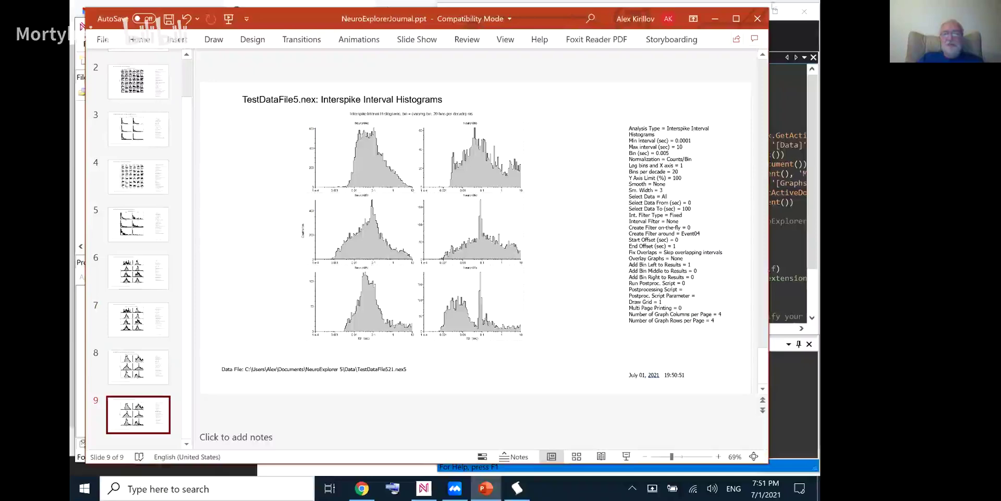
left_click(715, 20)
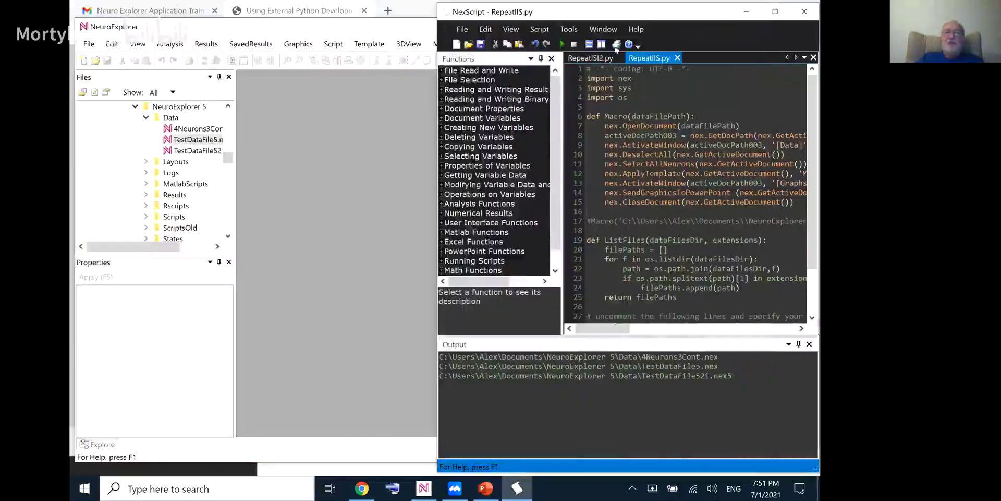
Examine the RepeatIIS.py code, from the Macro function calls to the loop that runs it on each data file.
left_click_drag(438, 234, 322, 235)
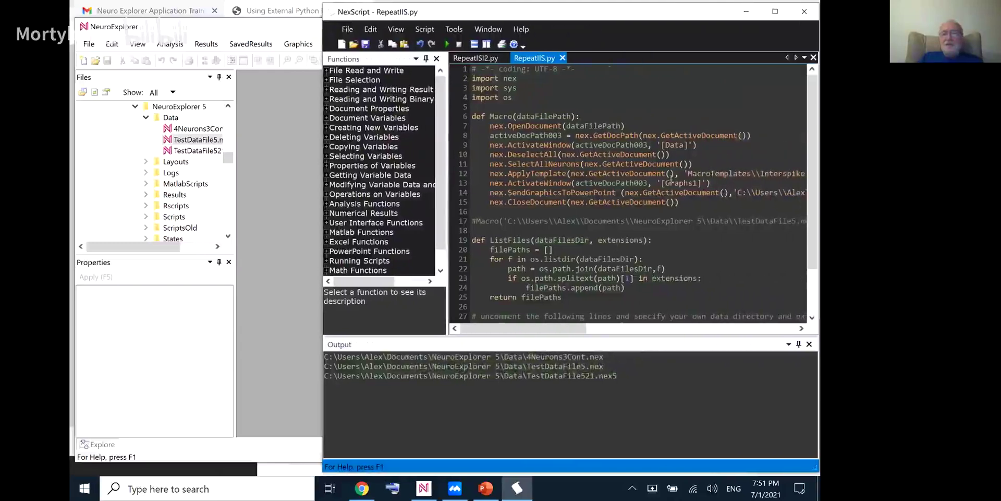
mouse_move(672, 179)
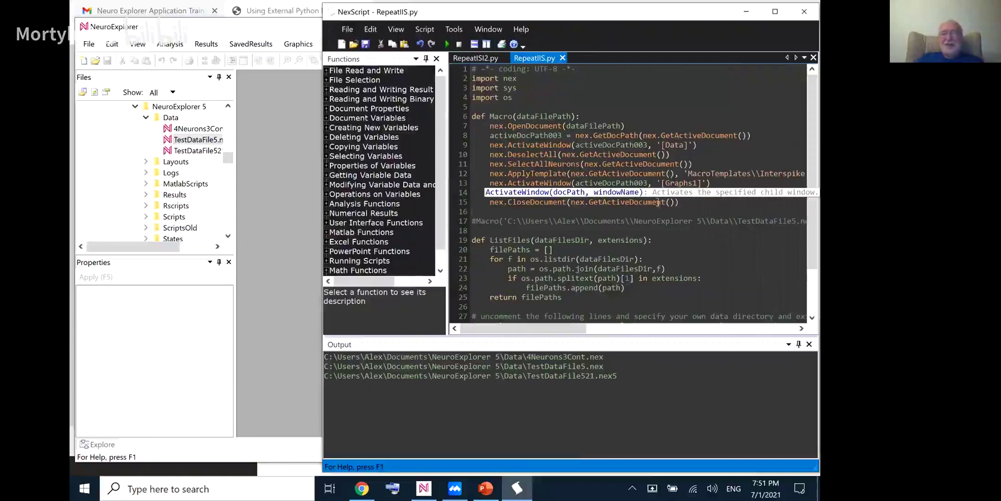
mouse_move(658, 205)
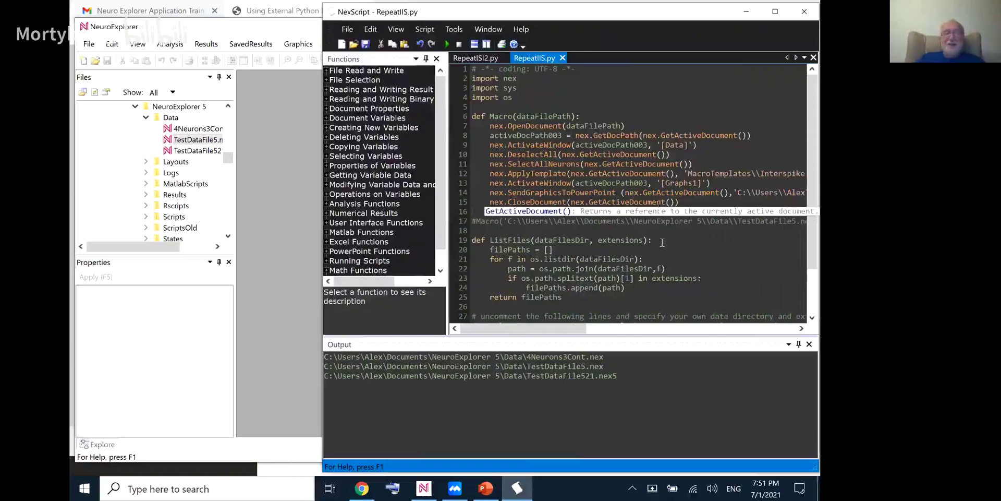
scroll(655, 235, "down", 2)
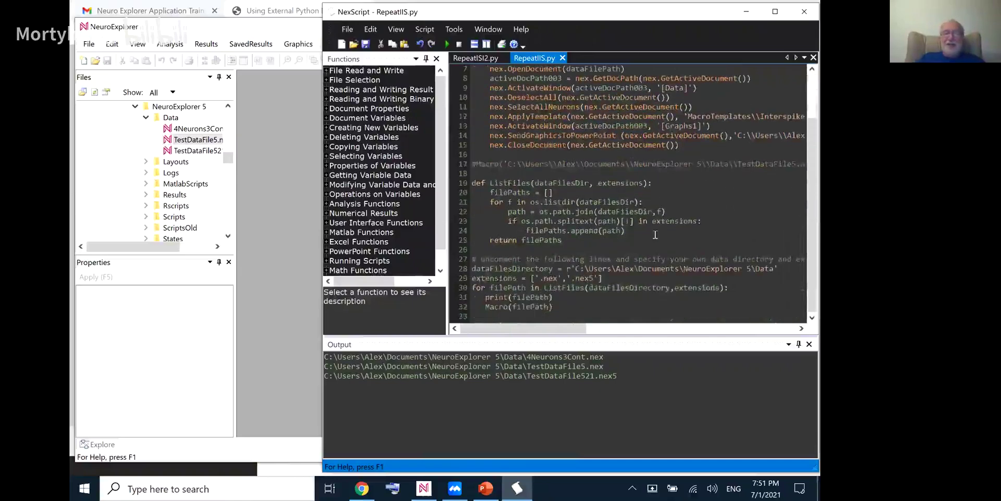
scroll(656, 235, "up", 2)
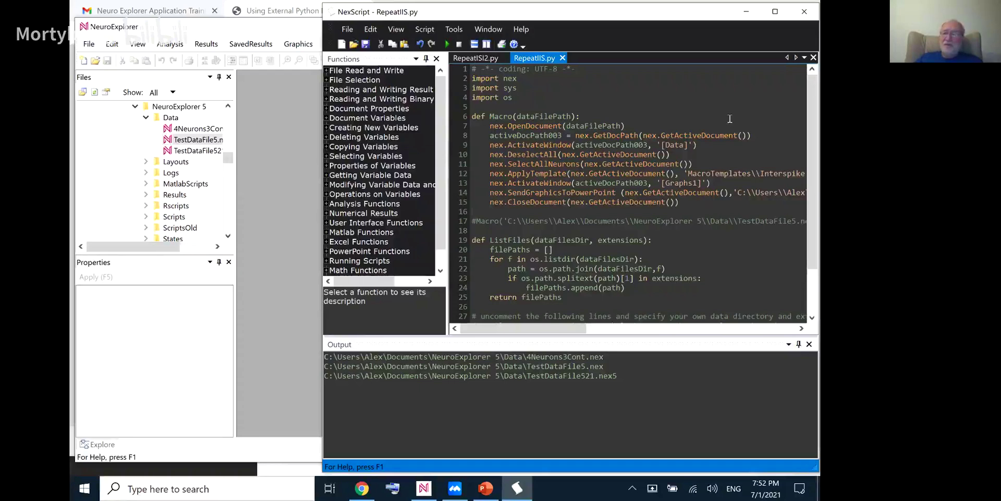
Minimize the script editor, view the dialog for downloading support files by number, and cancel it.
left_click(747, 13)
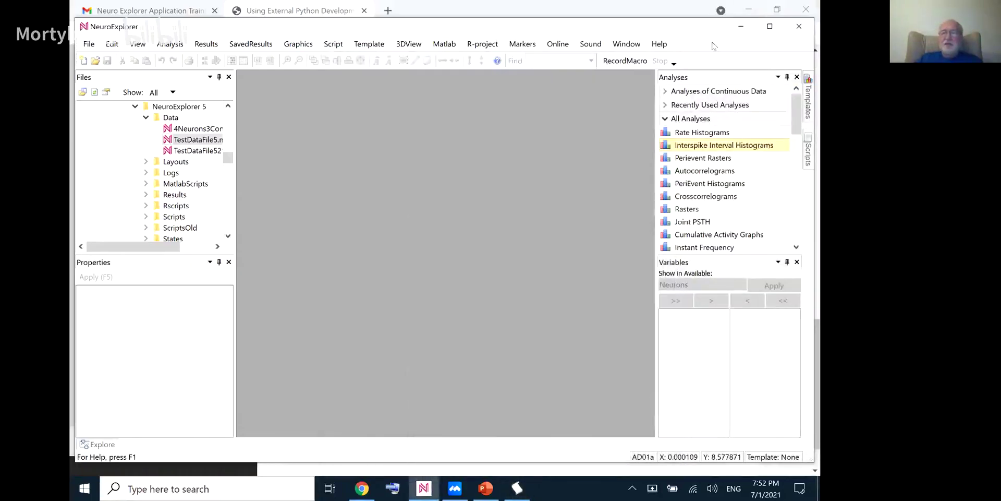
left_click(660, 44)
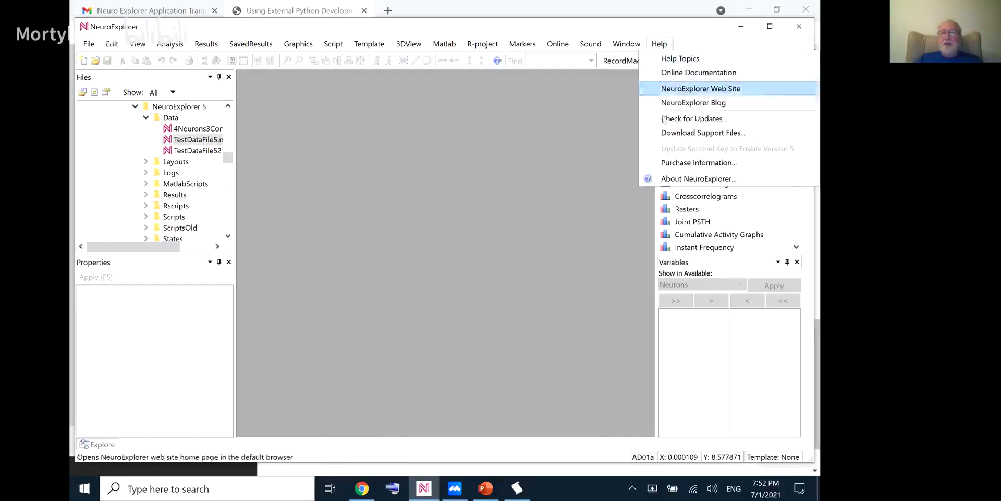
left_click(674, 133)
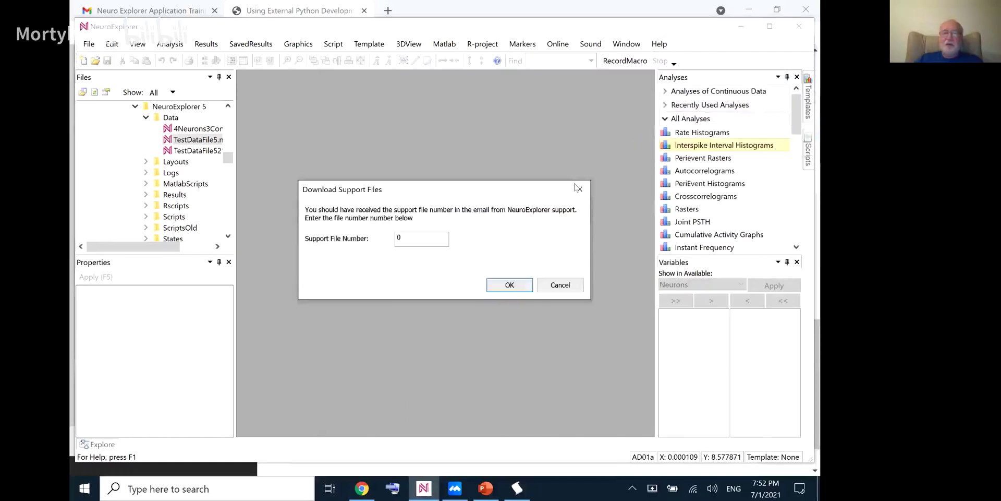
type("0")
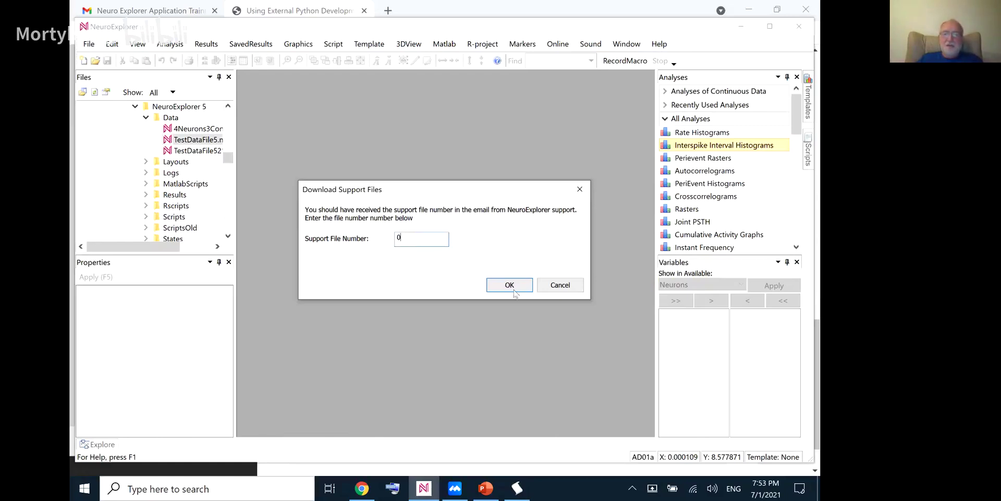
left_click(557, 286)
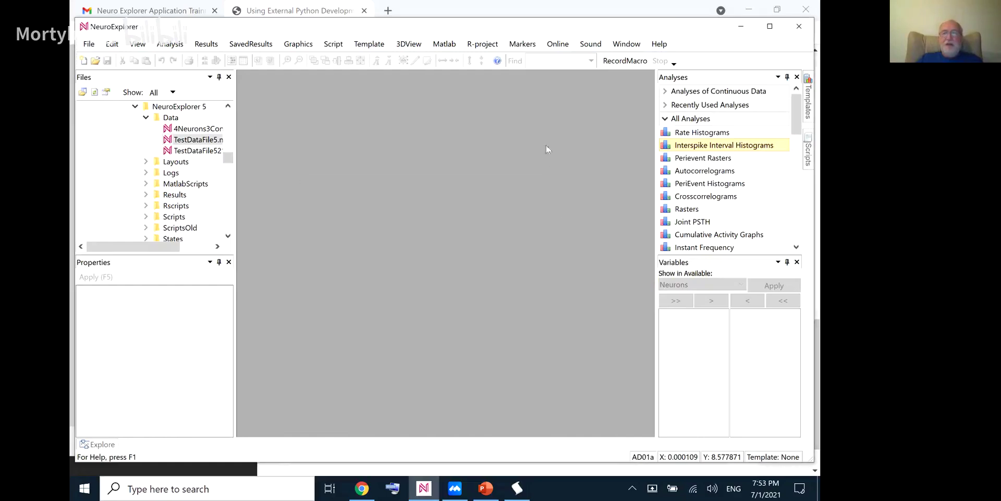
Minimize NeuroExplorer and the browser to clear the desktop, and bring the NeuroExplorer window back.
left_click(744, 27)
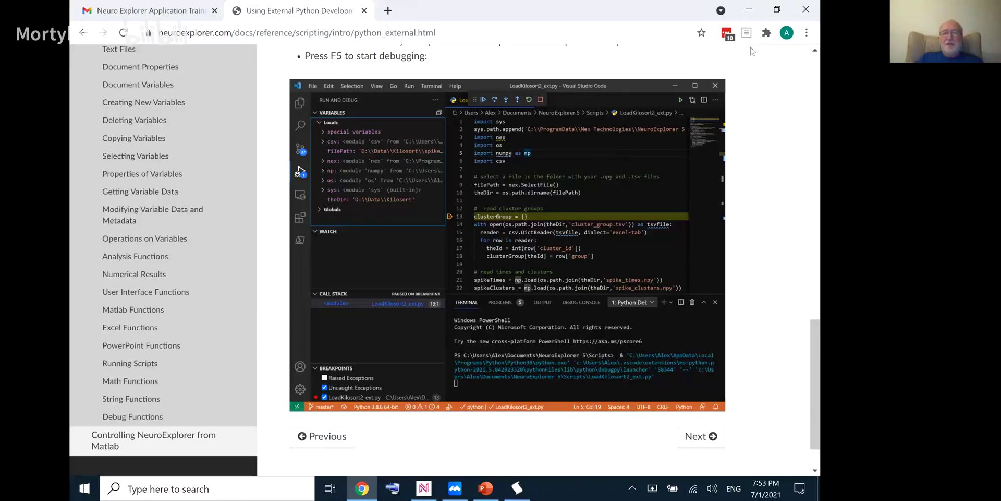
left_click(748, 12)
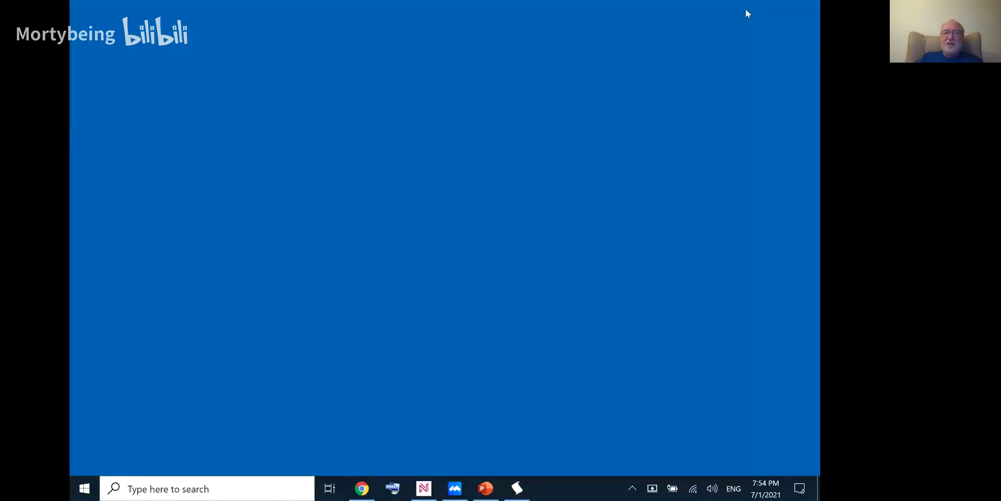
left_click(423, 490)
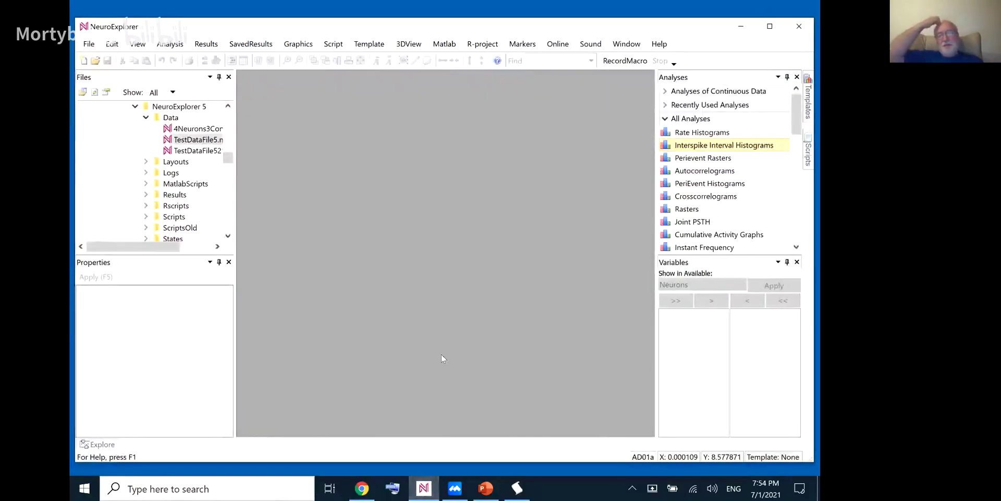